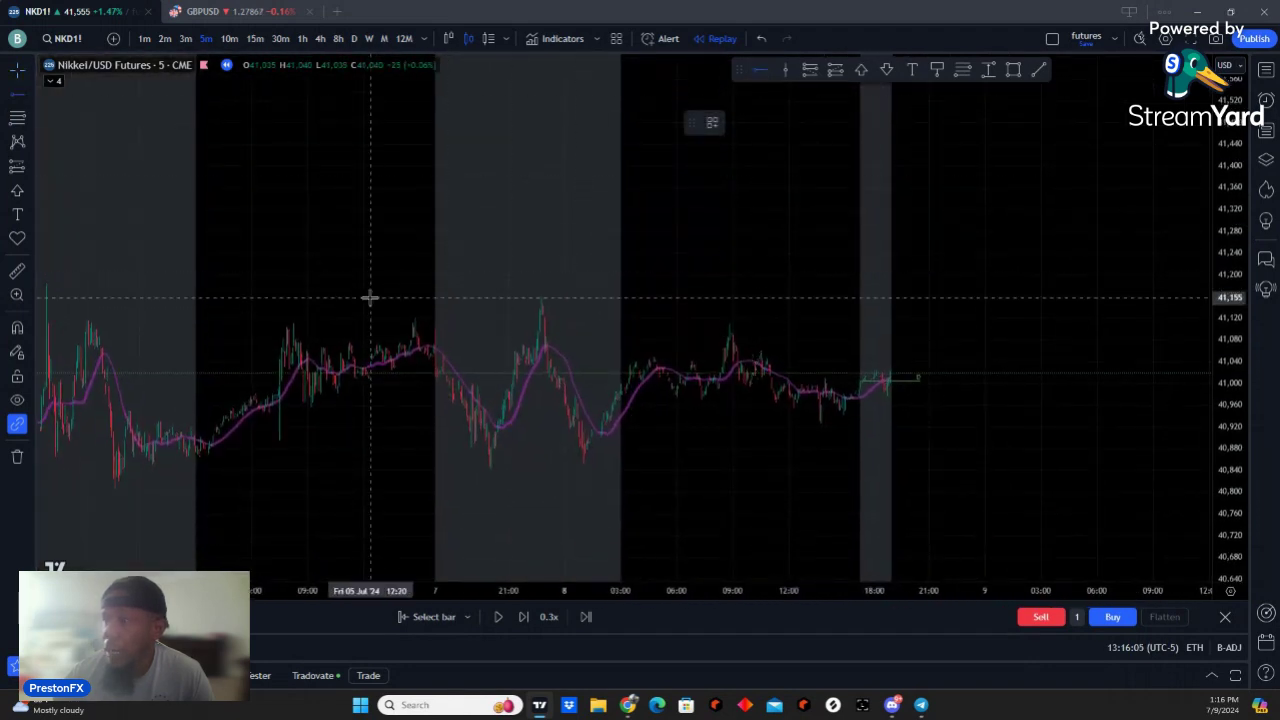
Step: Draw two horizontal rays from the start of the July 7 session, at its 41,160 high and 40,840 low
left_click(432, 296)
left_click(762, 69)
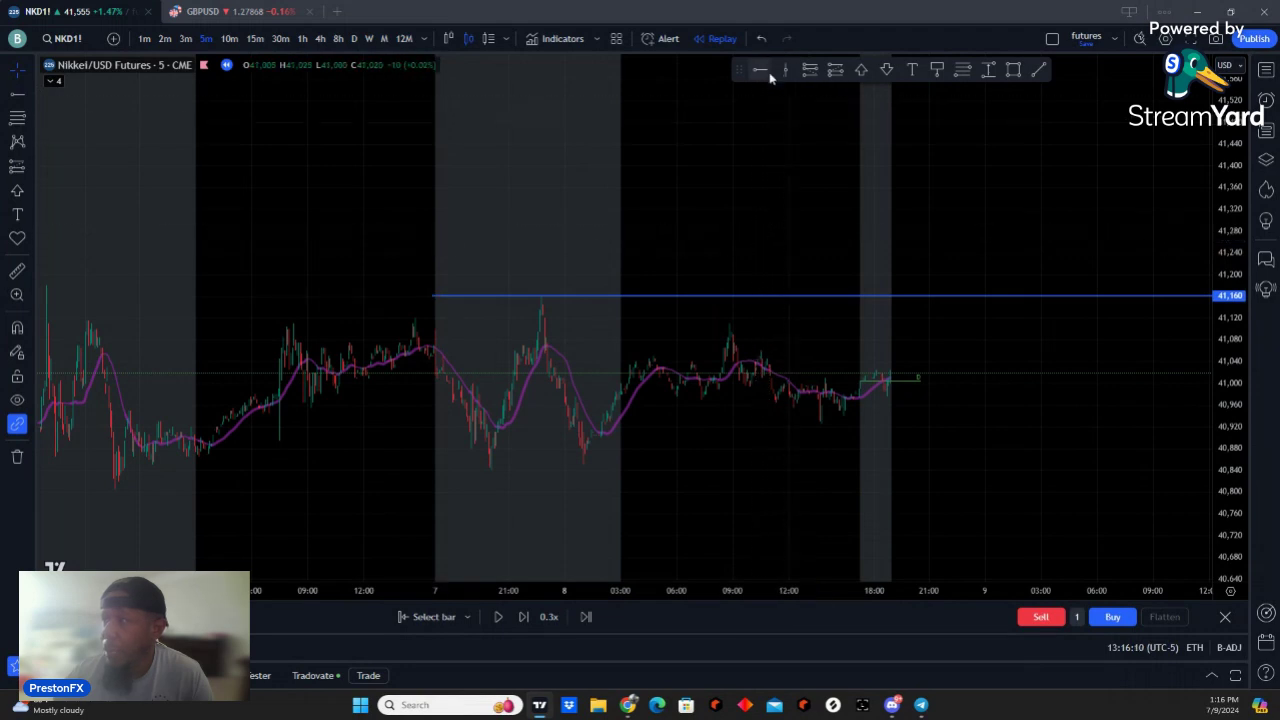
left_click(434, 470)
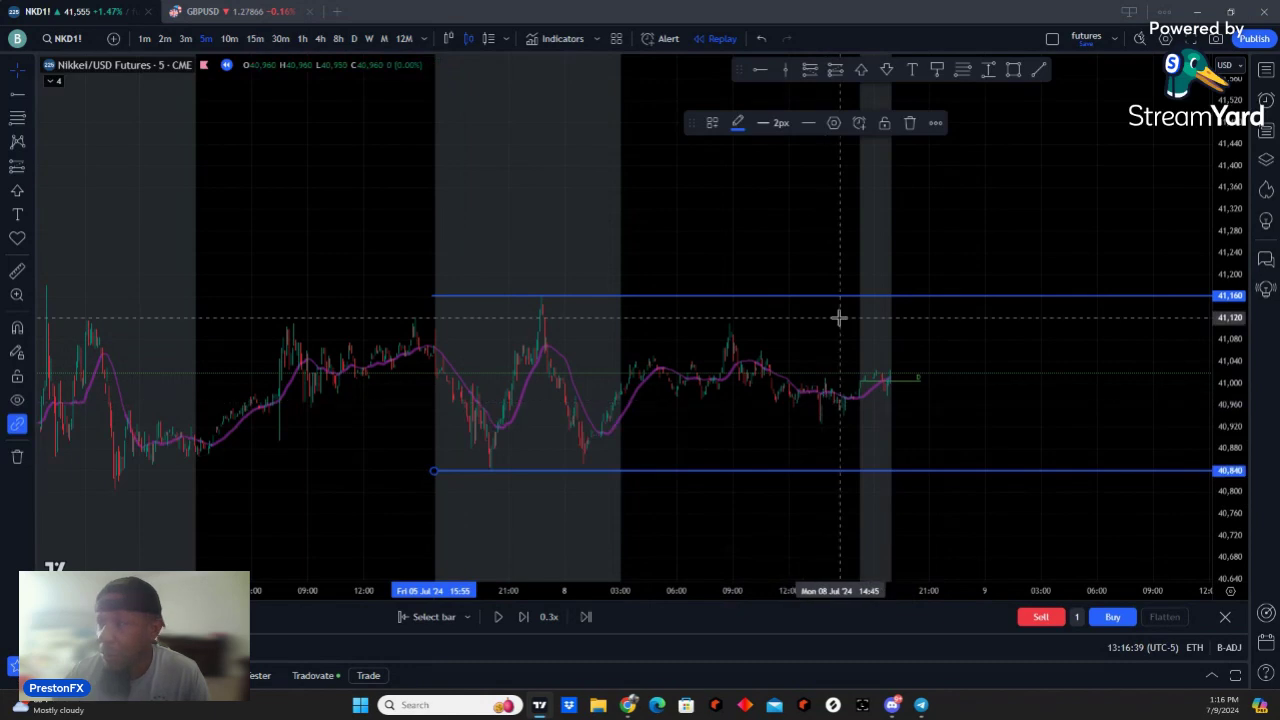
Step: Expand the indicator list, check the period inputs of the SMAs indicator, and collapse the list again without changes
mouse_move(786, 343)
left_mouse_down()
mouse_move(748, 340)
mouse_move(743, 320)
left_mouse_up()
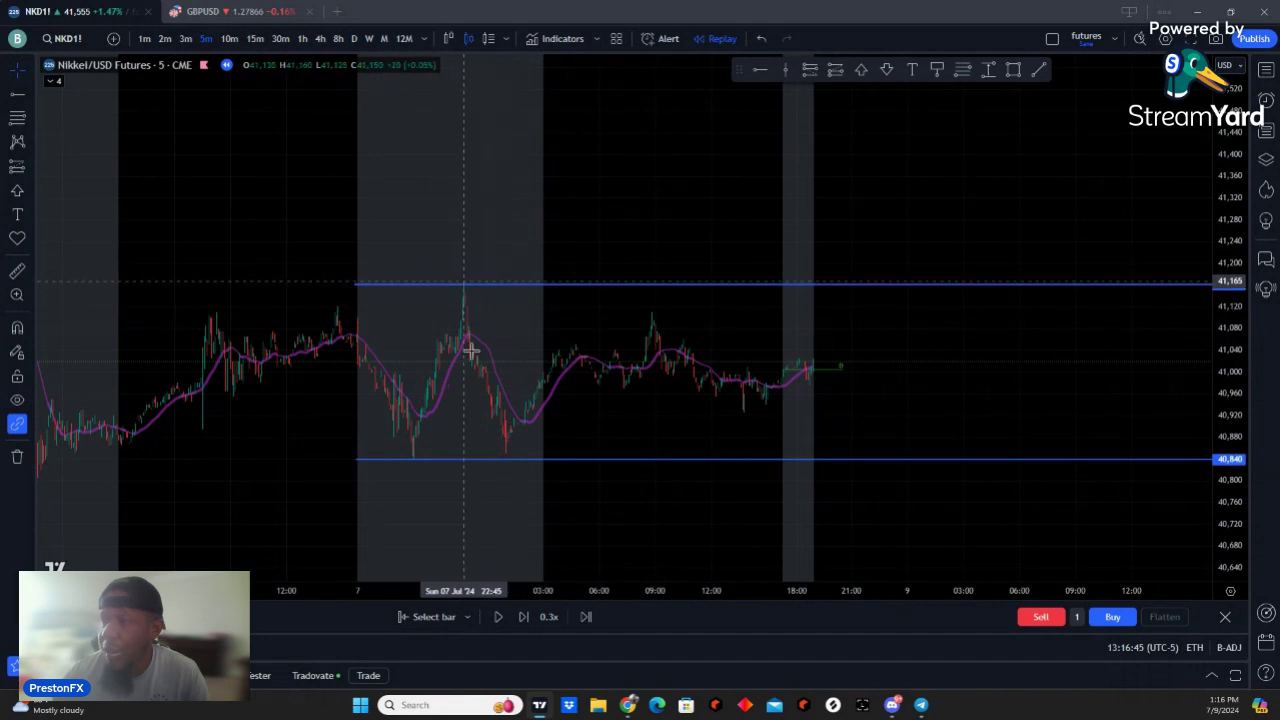
left_click(52, 80)
mouse_move(290, 84)
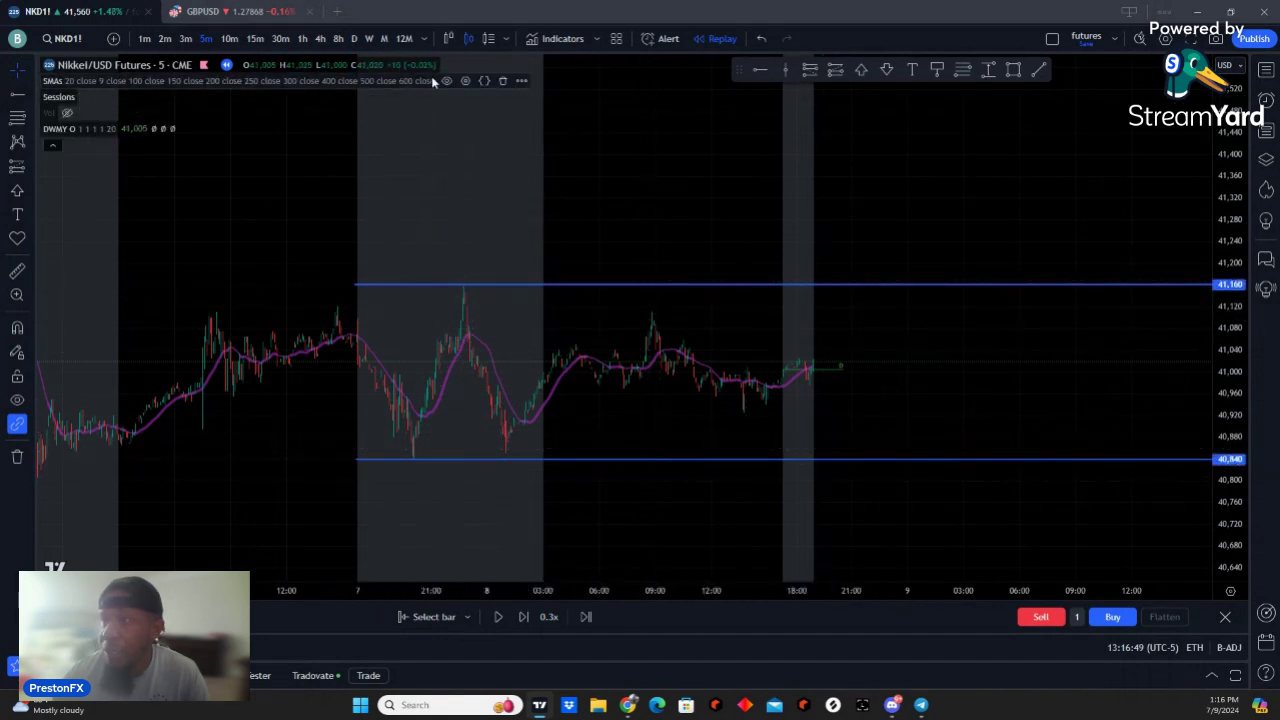
left_click(467, 80)
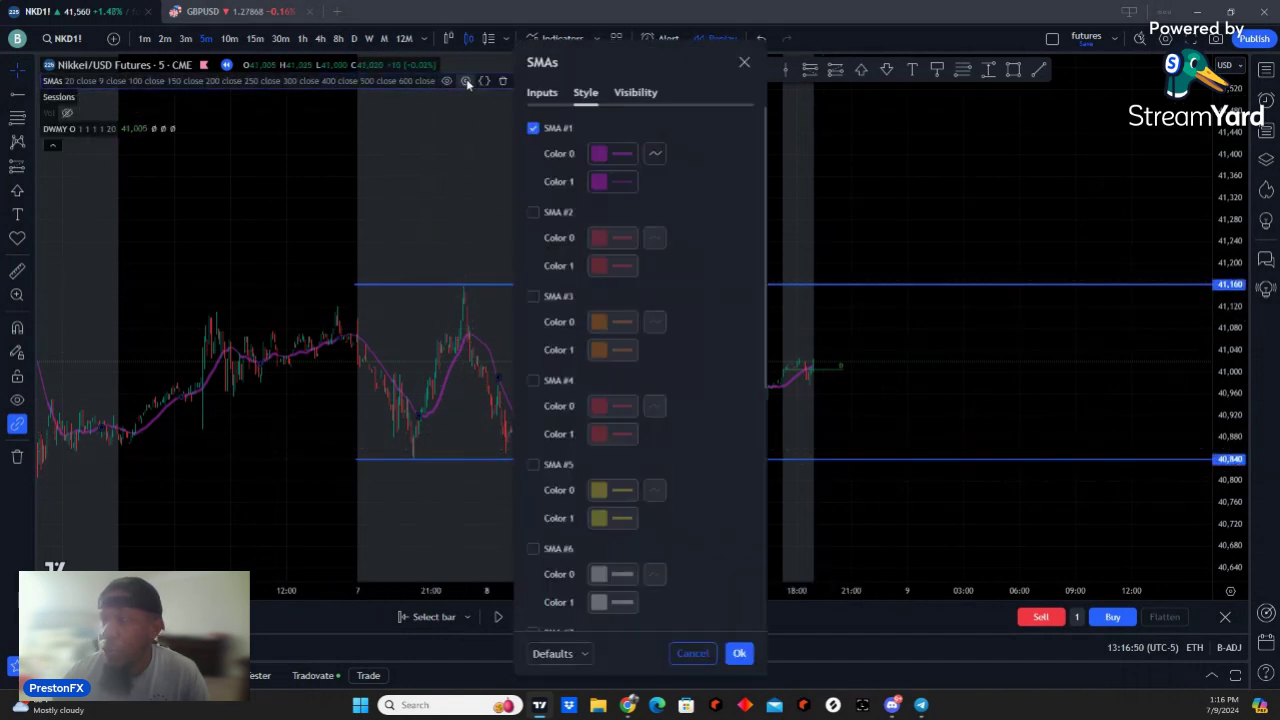
left_click(543, 92)
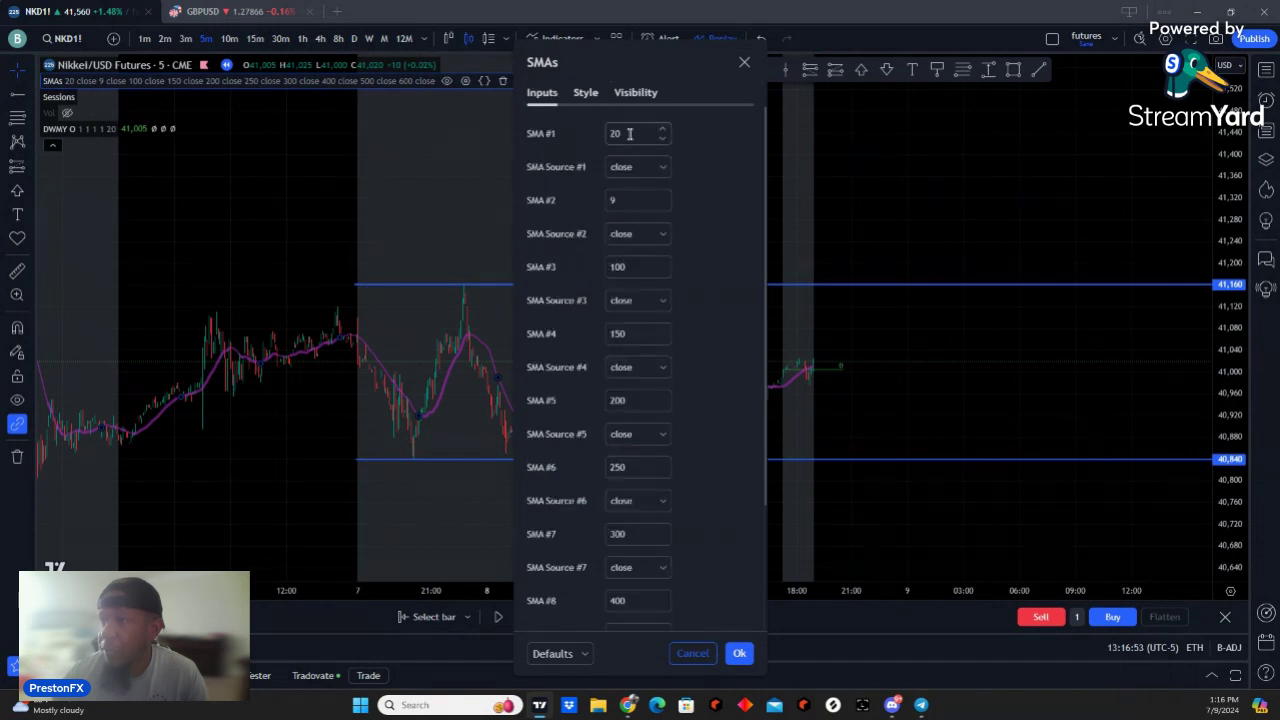
key("Escape")
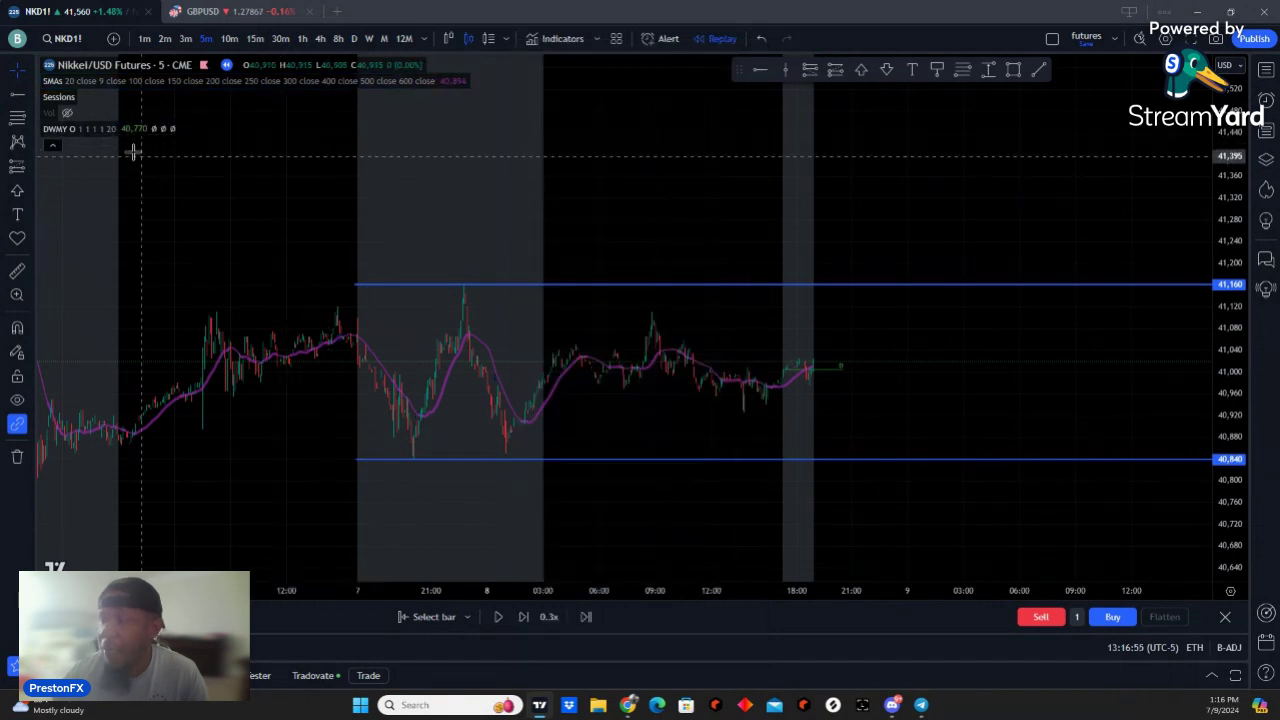
left_click(53, 145)
Step: Place a vertical line on the chart at Mon 08 Jul '24 19:00, just after the last replayed candle
scroll(519, 234, "up", 2)
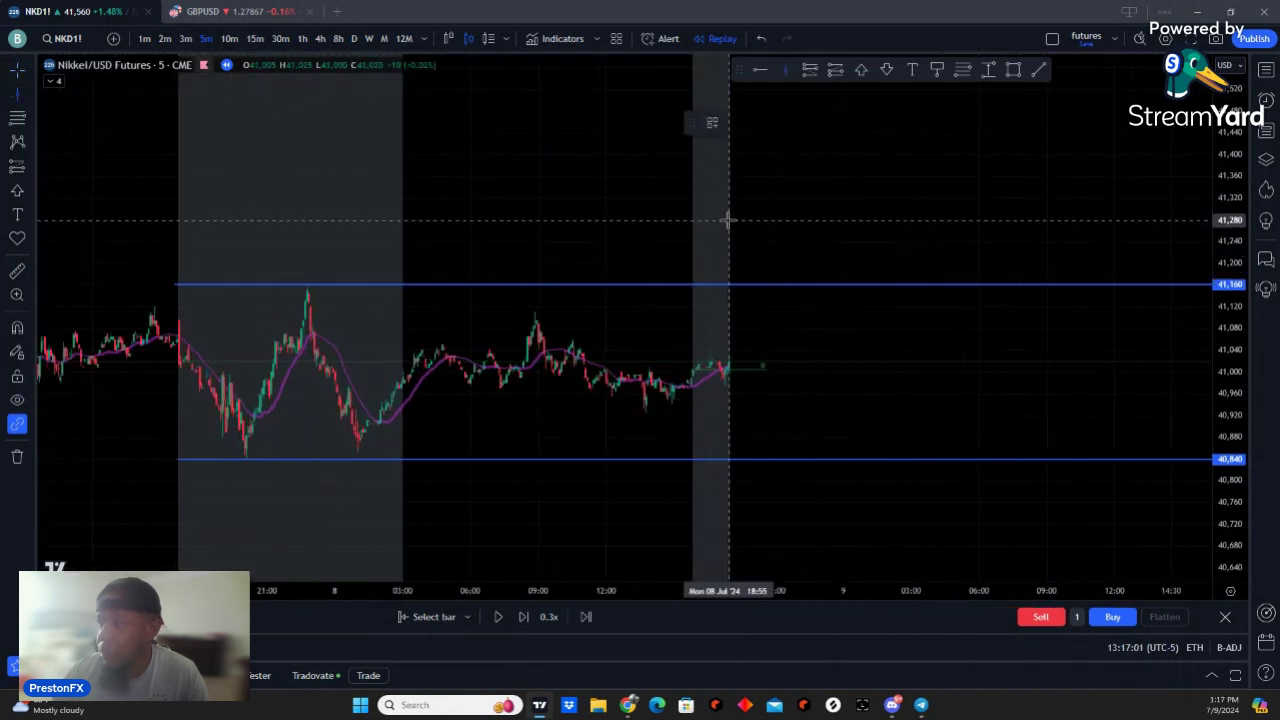
left_click(730, 221)
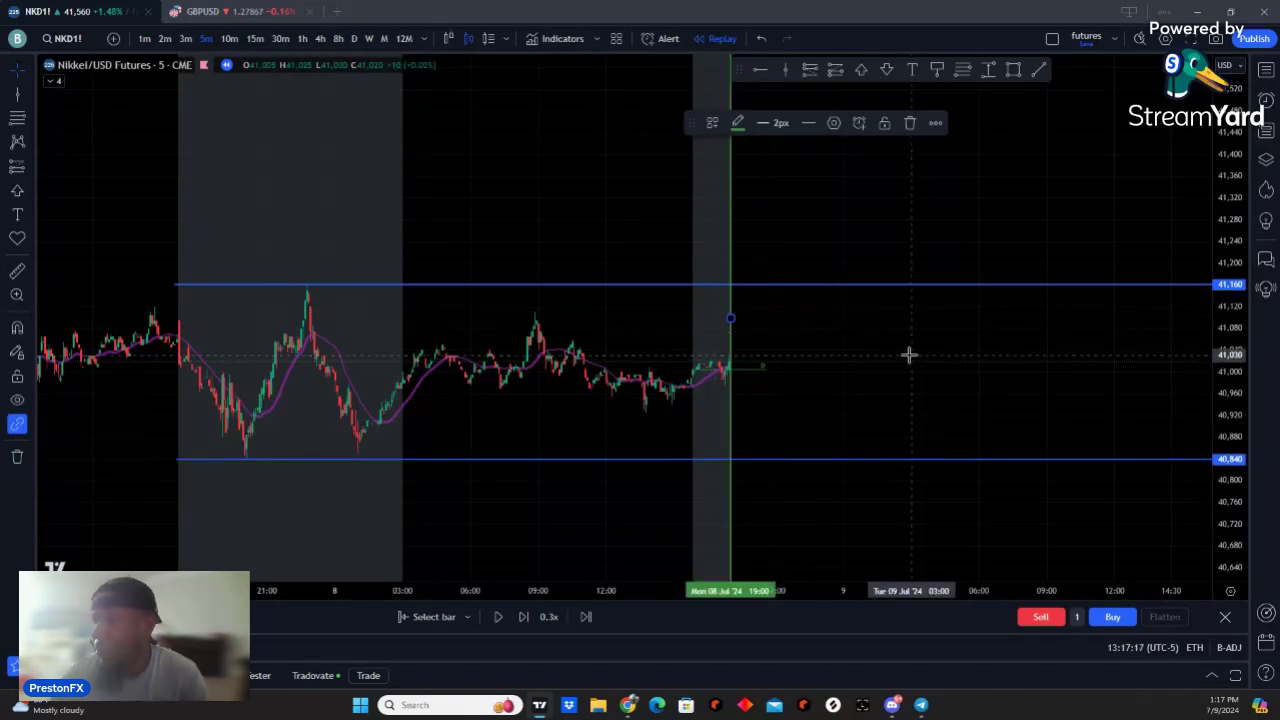
Step: Examine the candles leading up to the 19:00 line, close up and against the range between the two horizontal levels
scroll(830, 372, "up", 3)
left_click_drag(826, 377, 893, 391)
scroll(880, 394, "up", 2)
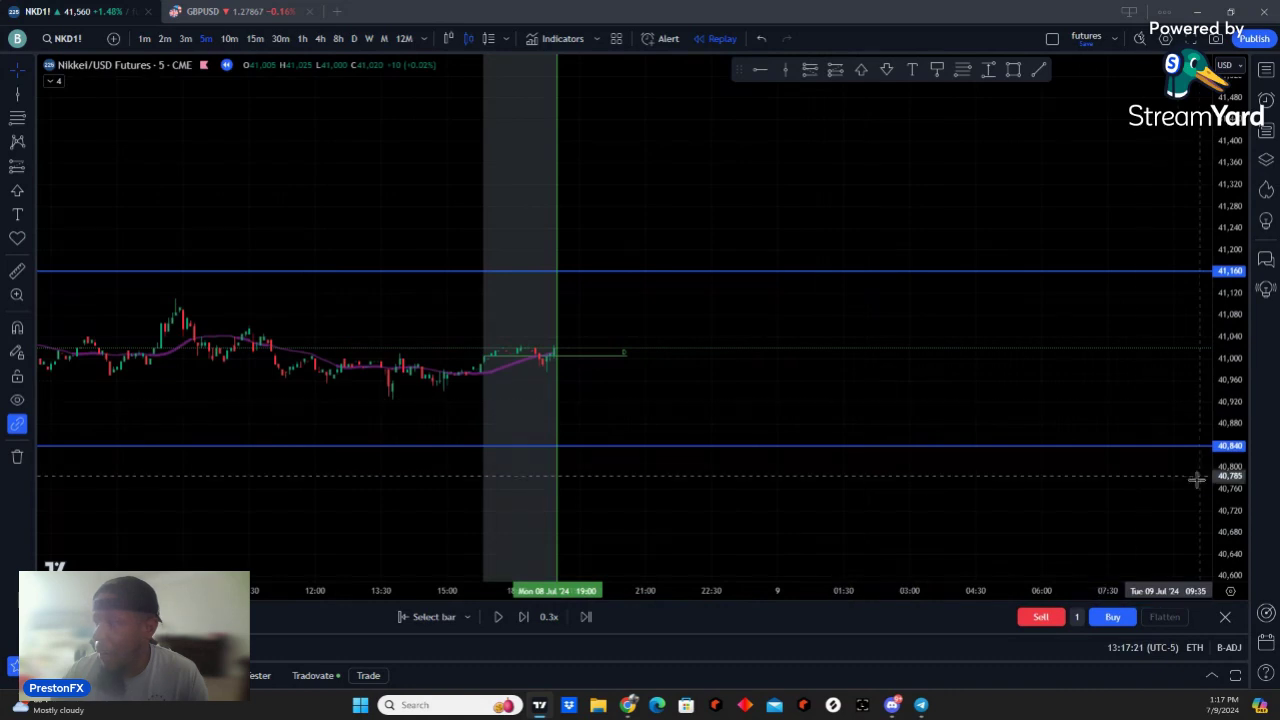
left_click_drag(1236, 488, 1258, 393)
scroll(760, 403, "up", 3)
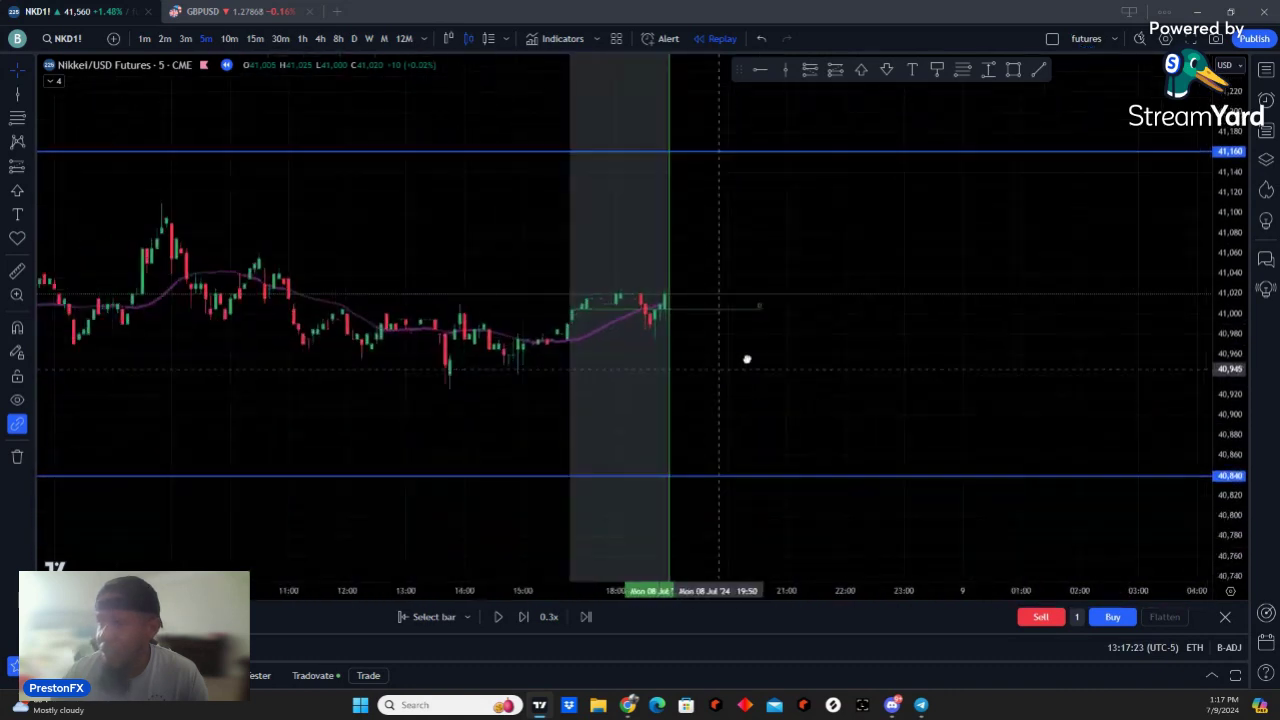
left_click_drag(723, 374, 470, 340)
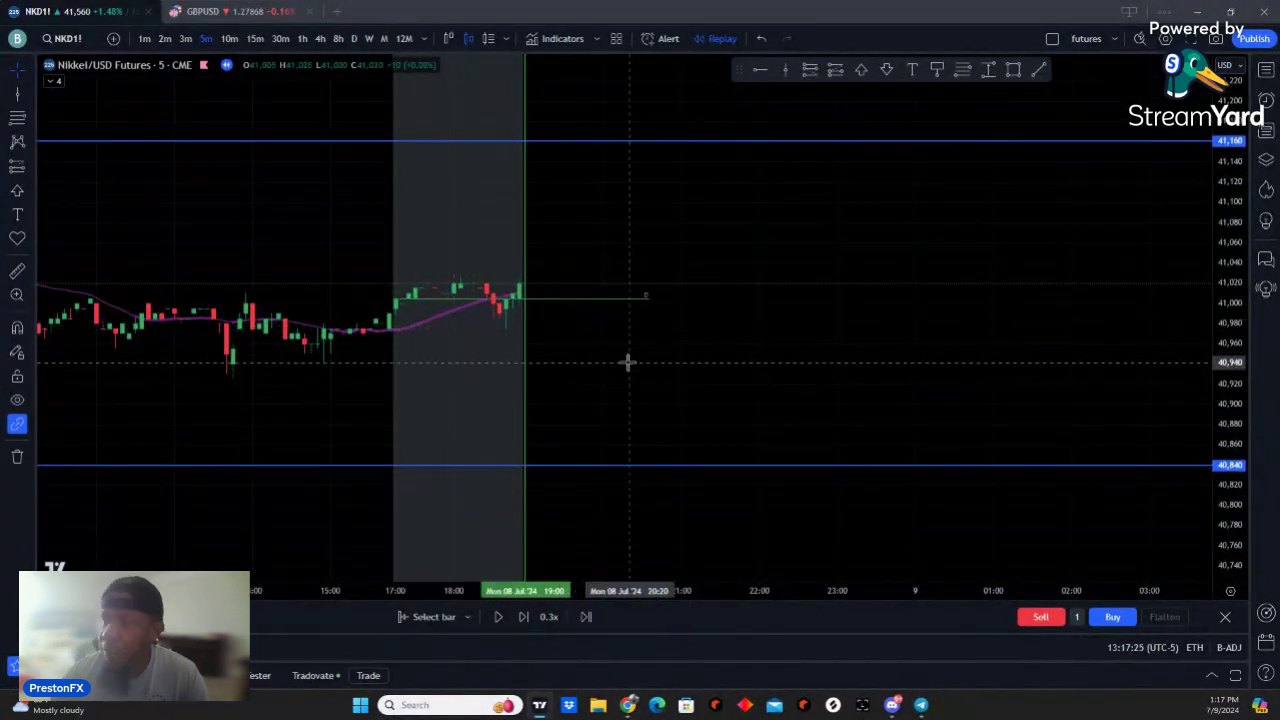
left_click_drag(629, 363, 817, 400)
scroll(817, 400, "up", 2)
left_click_drag(1236, 396, 1236, 429)
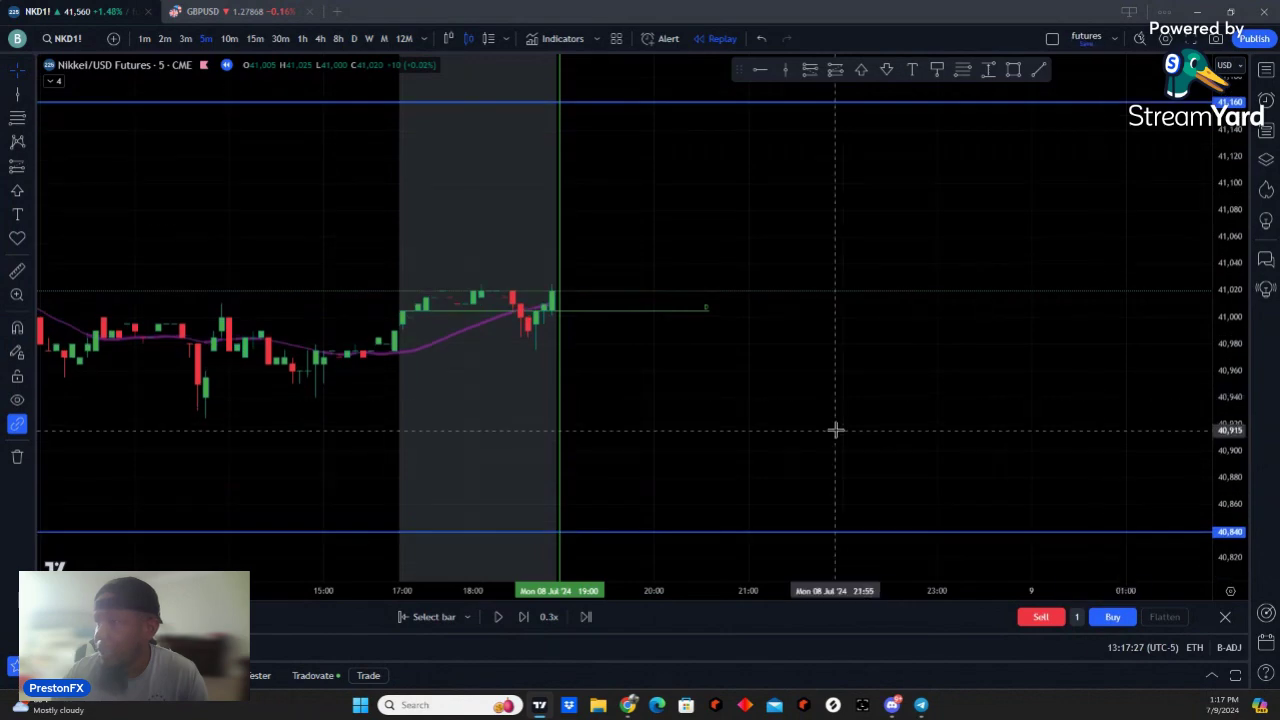
scroll(620, 420, "up", 2)
left_click_drag(620, 420, 946, 446)
scroll(937, 442, "up", 1)
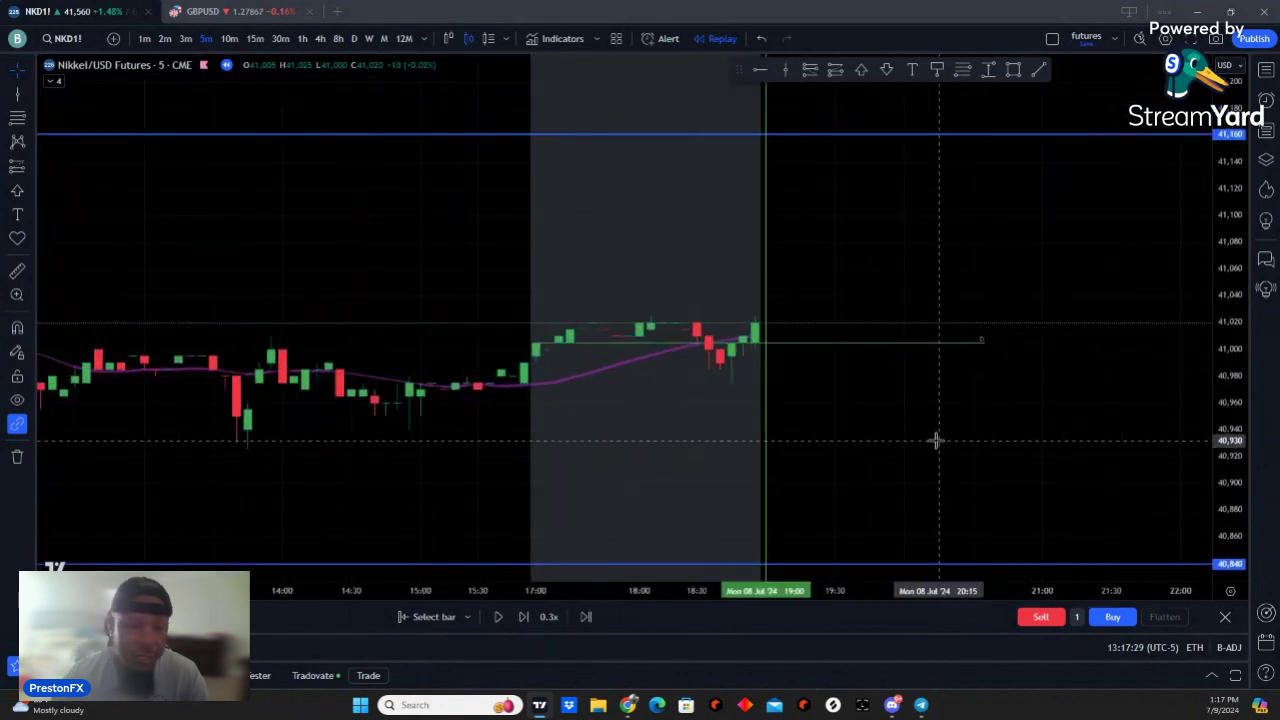
scroll(935, 440, "down", 3)
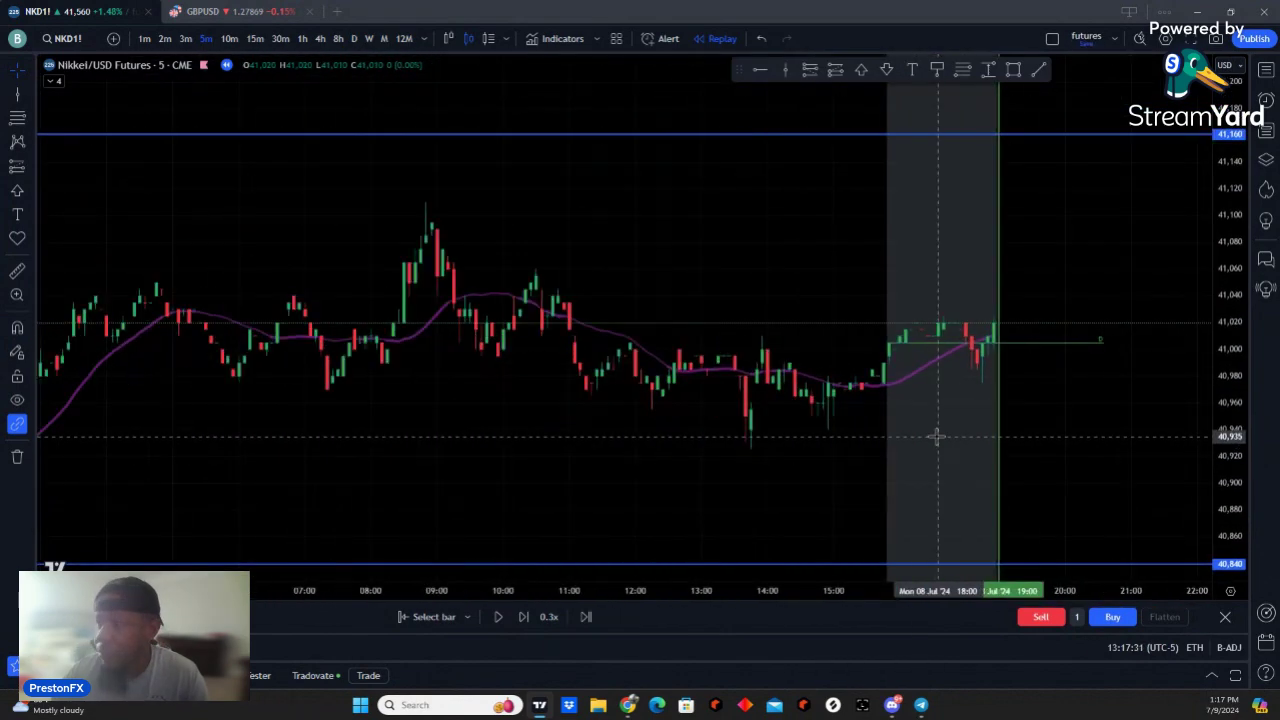
scroll(936, 438, "down", 2)
scroll(937, 436, "down", 3)
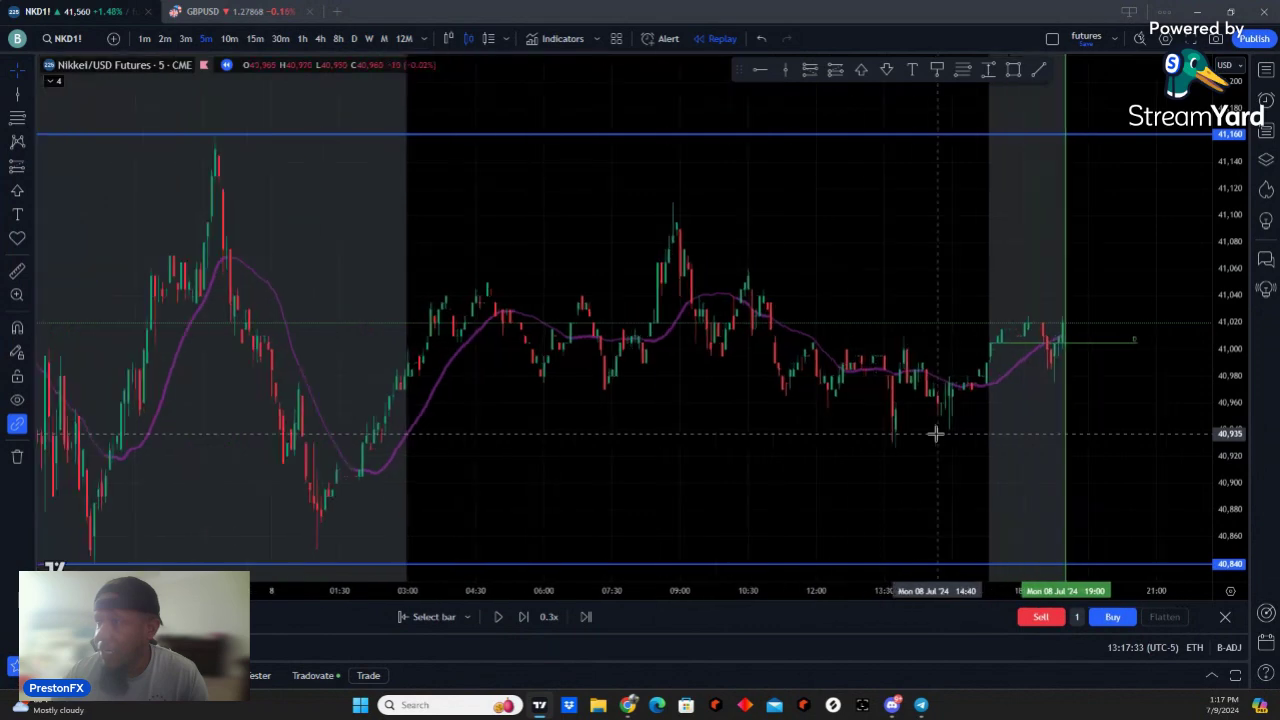
scroll(935, 434, "up", 4)
scroll(909, 434, "right", 2)
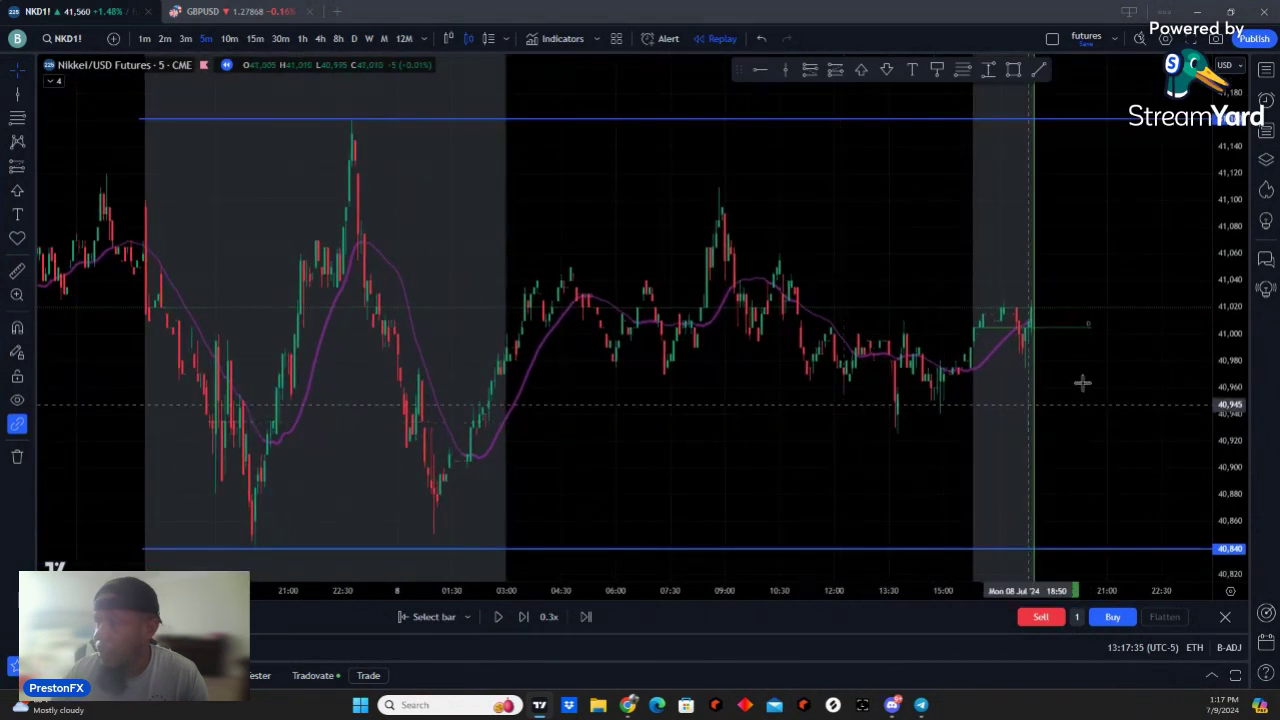
scroll(1224, 350, "down", 5)
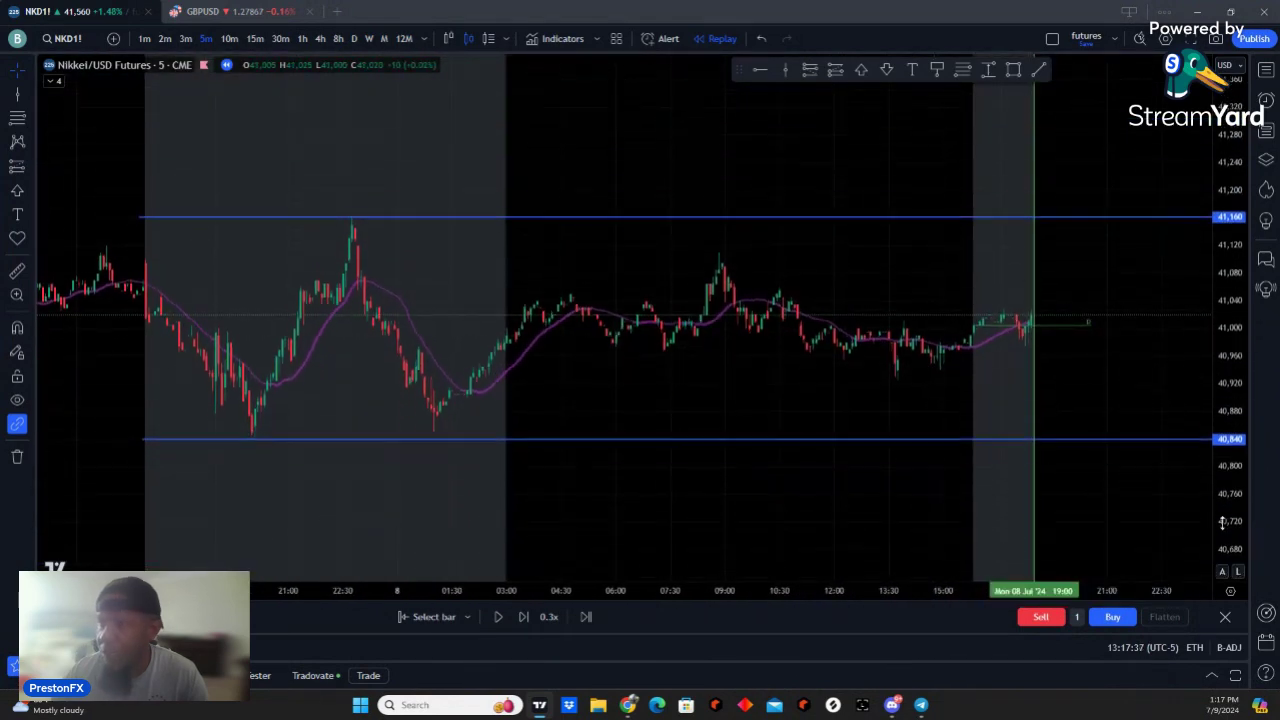
Step: Measure the price distance from the 40,840 level up to the 41,160 level
left_click(17, 272)
left_click(201, 432)
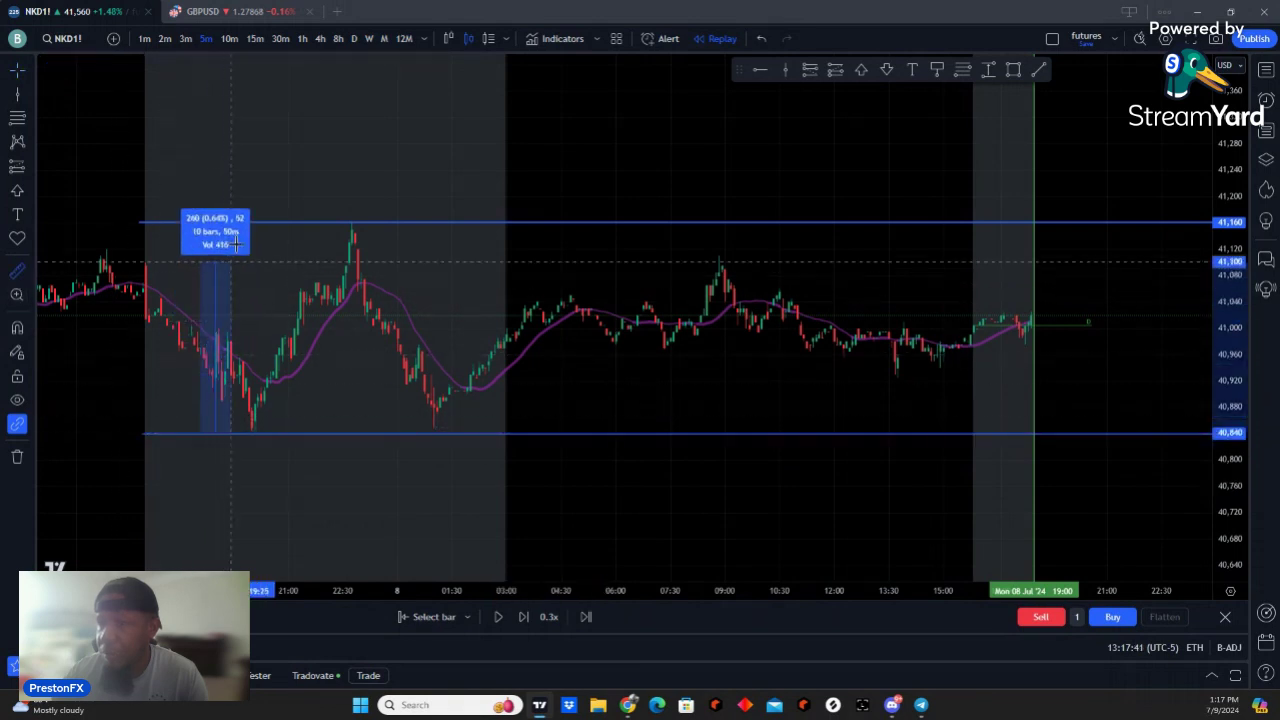
left_click(248, 222)
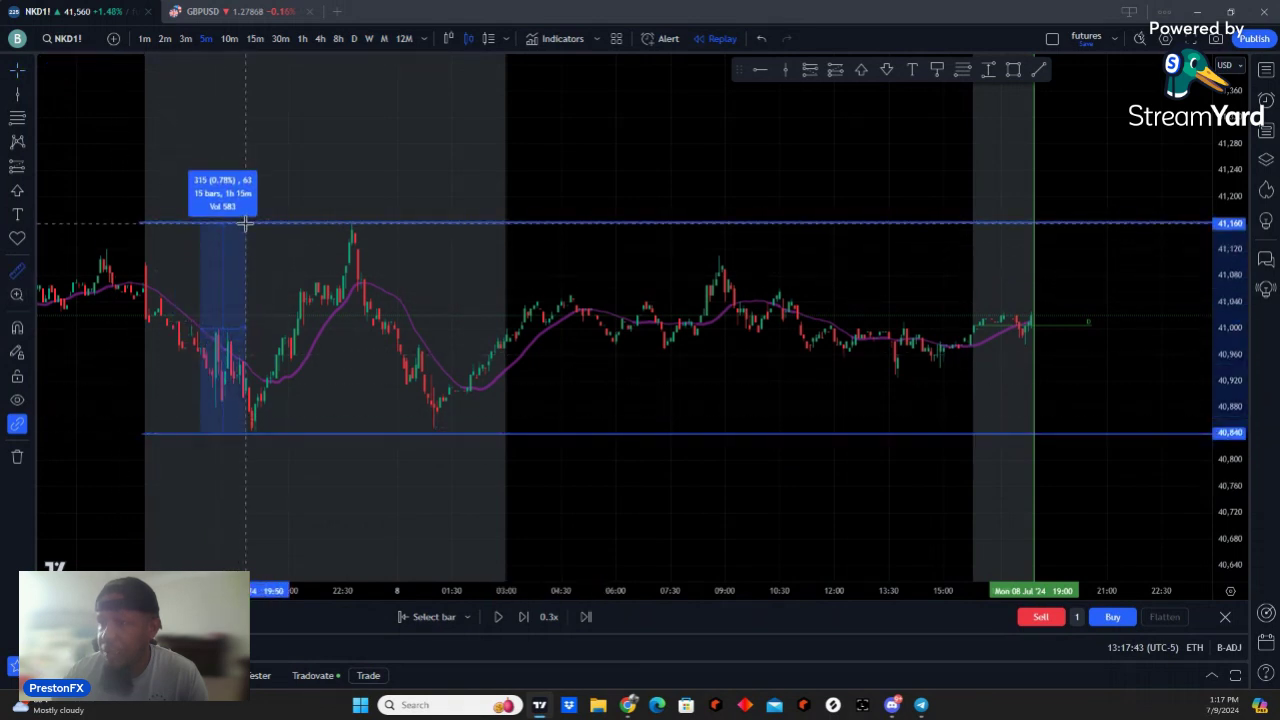
Step: Advance the replay by one bar to the 19:00 candle and delete the vertical line there
scroll(737, 429, "right", 10)
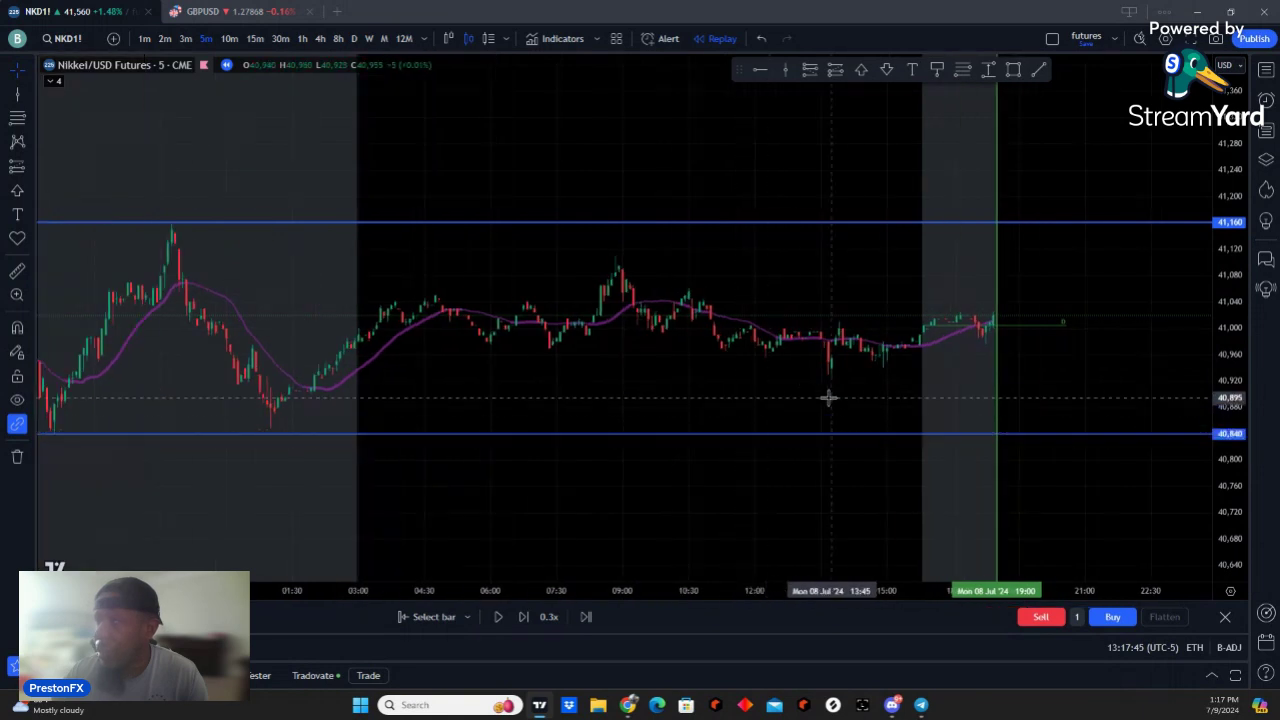
scroll(737, 457, "up", 5)
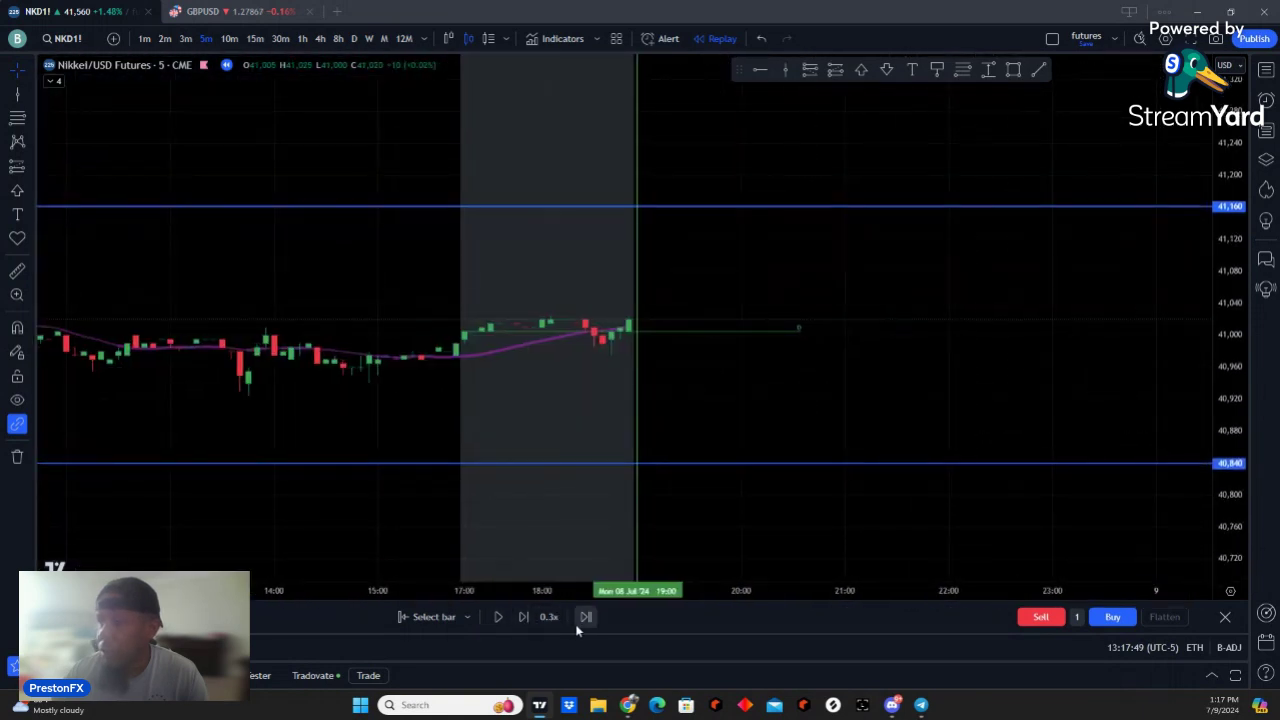
left_click(631, 427)
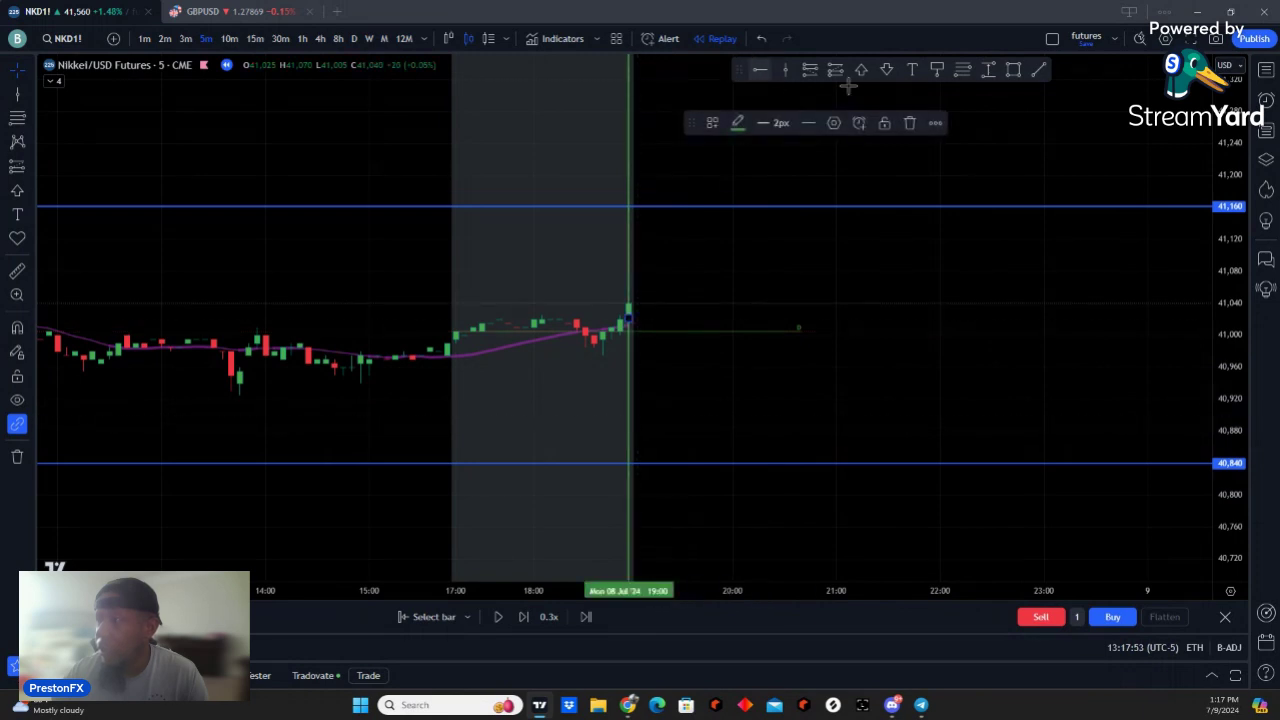
left_click(898, 124)
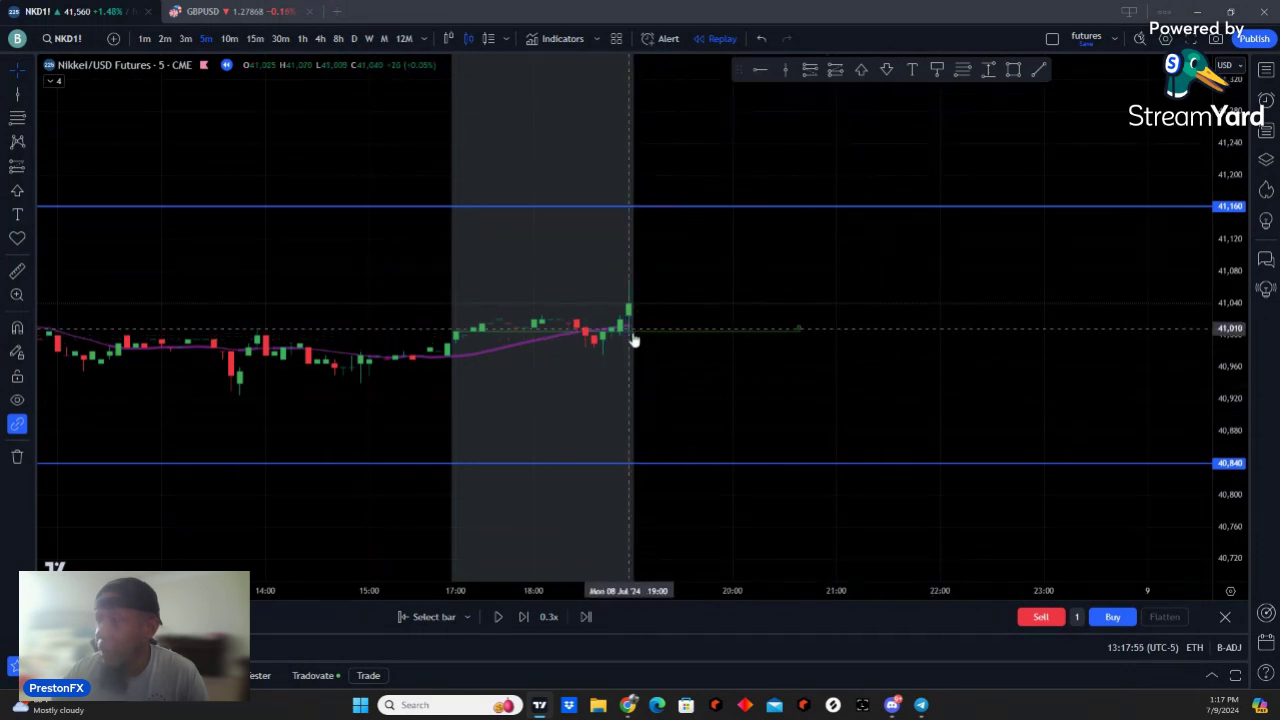
Step: Advance the replay by one bar and place an up arrow mark just below the 19:05 candle
left_click_drag(1233, 452, 1233, 490)
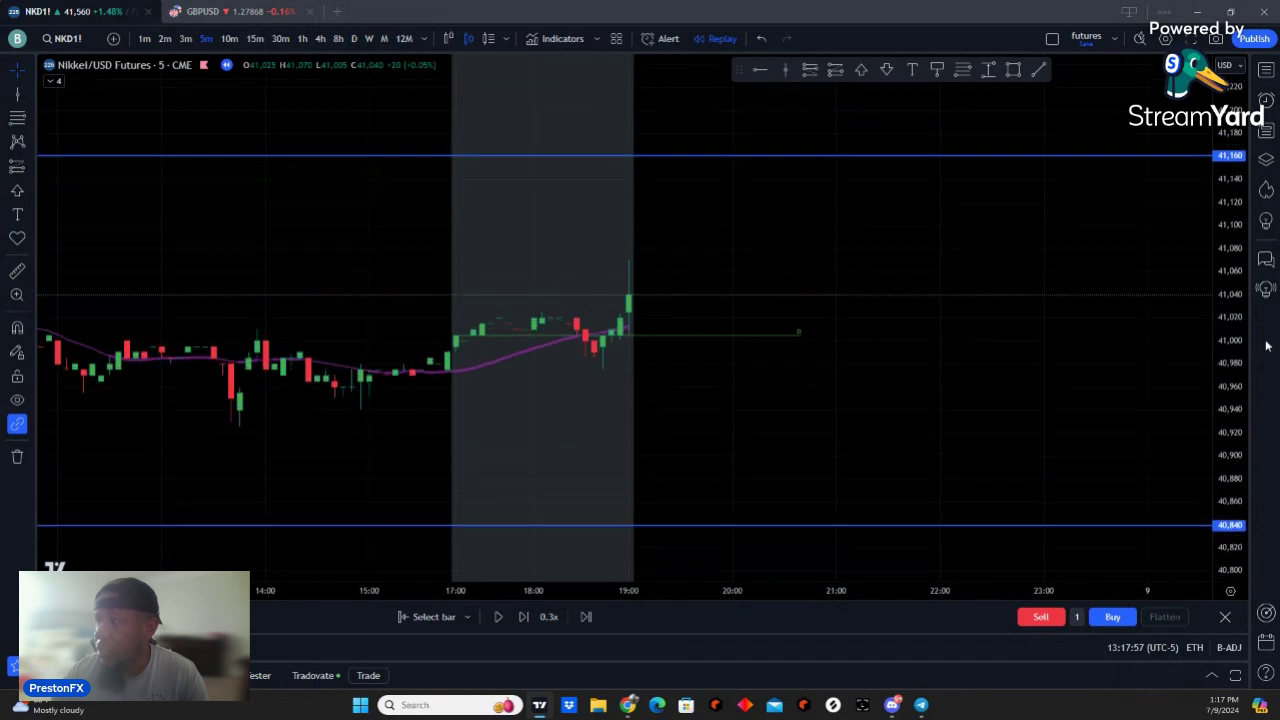
scroll(863, 449, "up", 2)
left_click_drag(863, 449, 1200, 466)
scroll(603, 463, "right", 3)
scroll(666, 477, "left", 3)
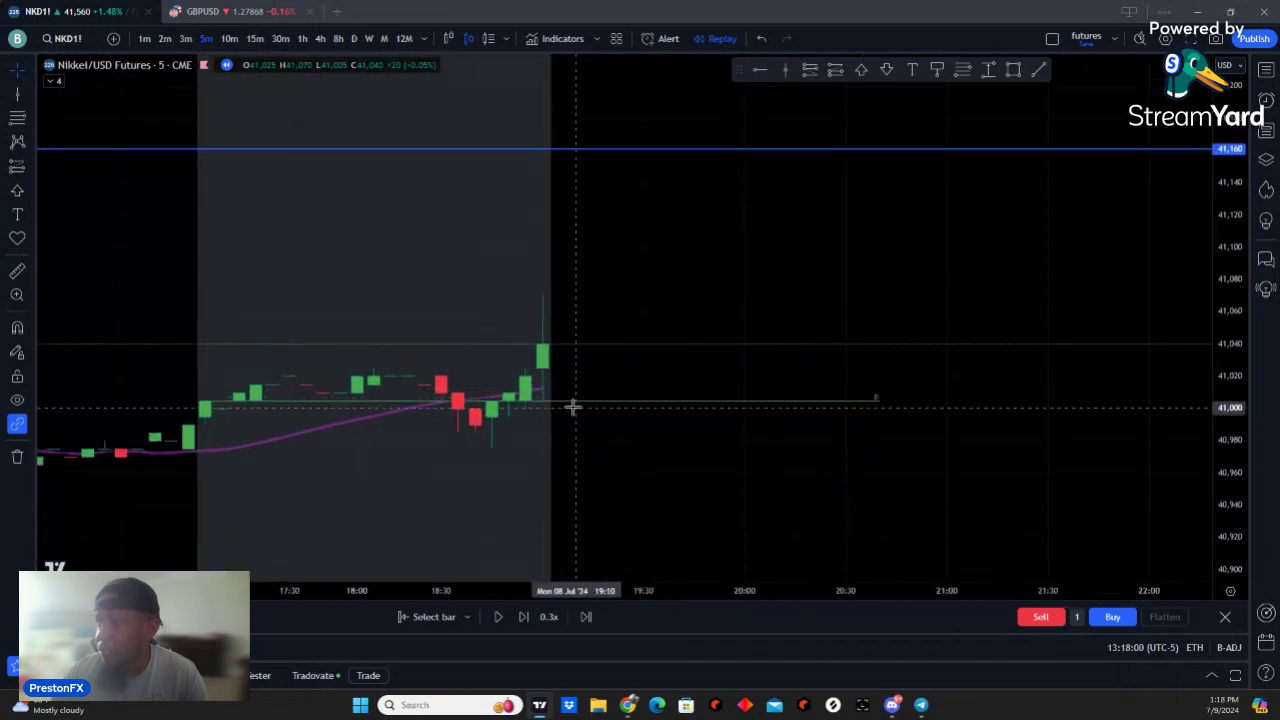
left_click(522, 617)
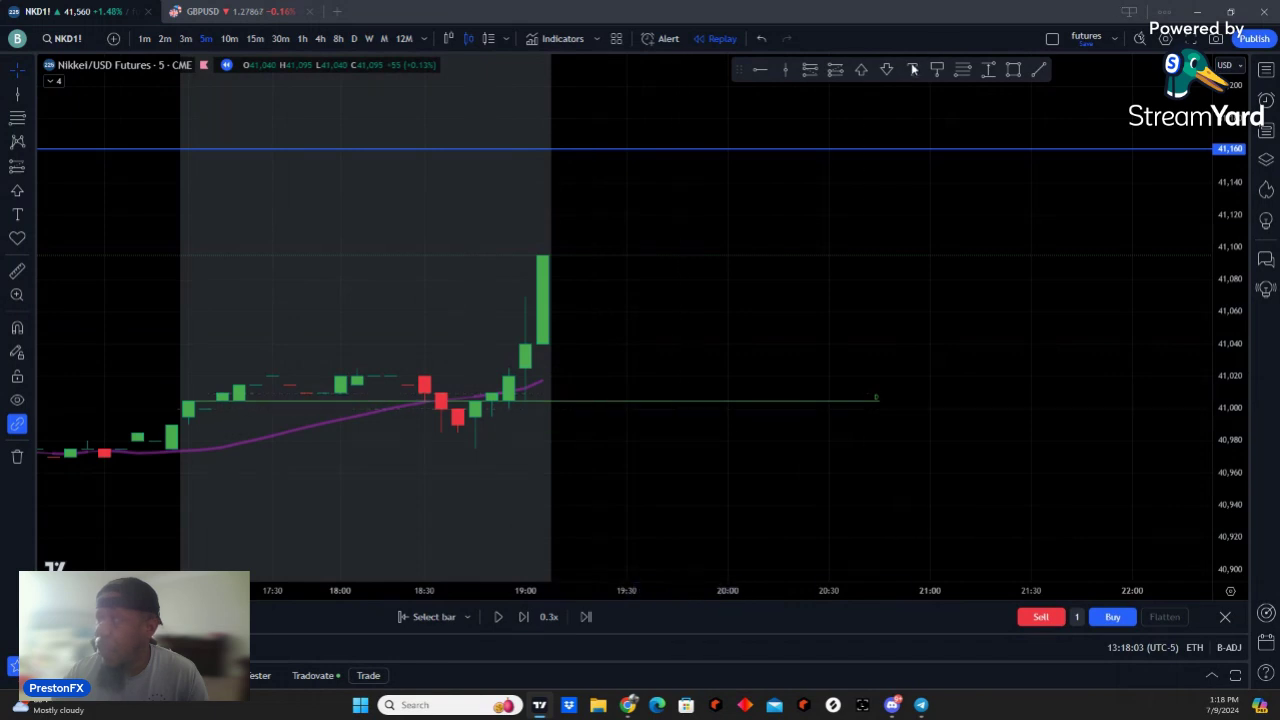
left_click(861, 70)
left_click(542, 371)
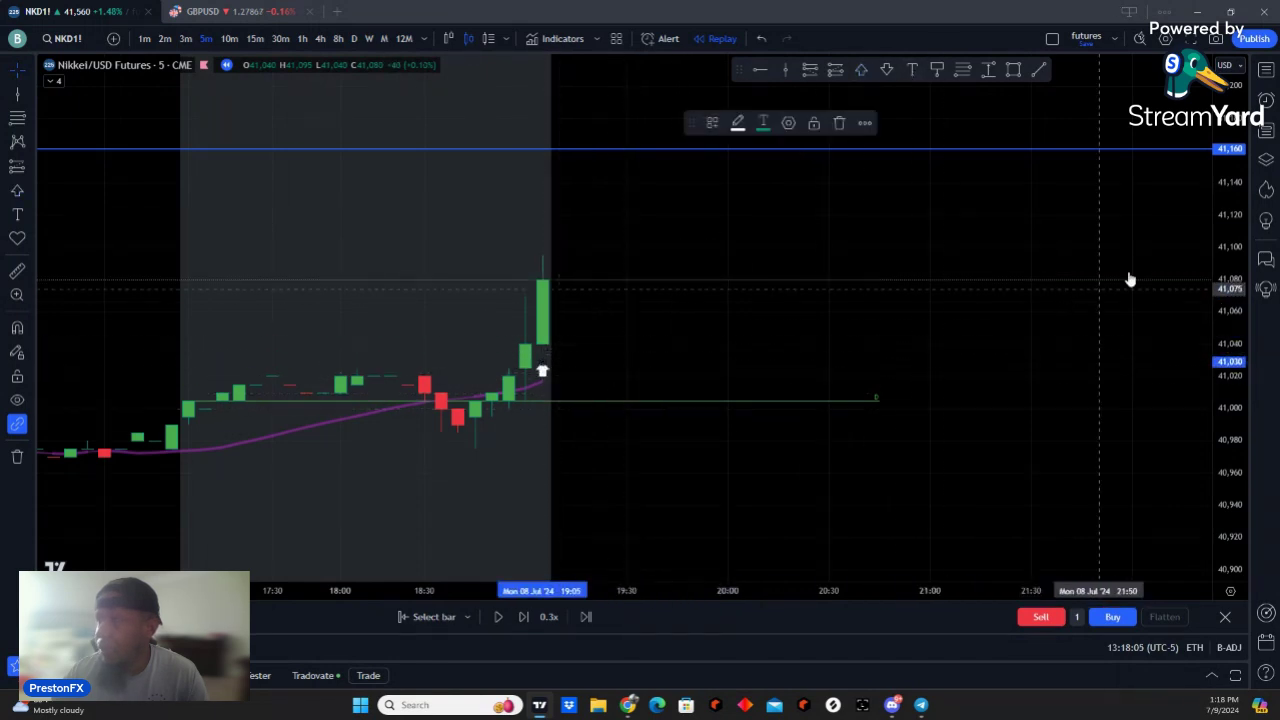
left_click(931, 325)
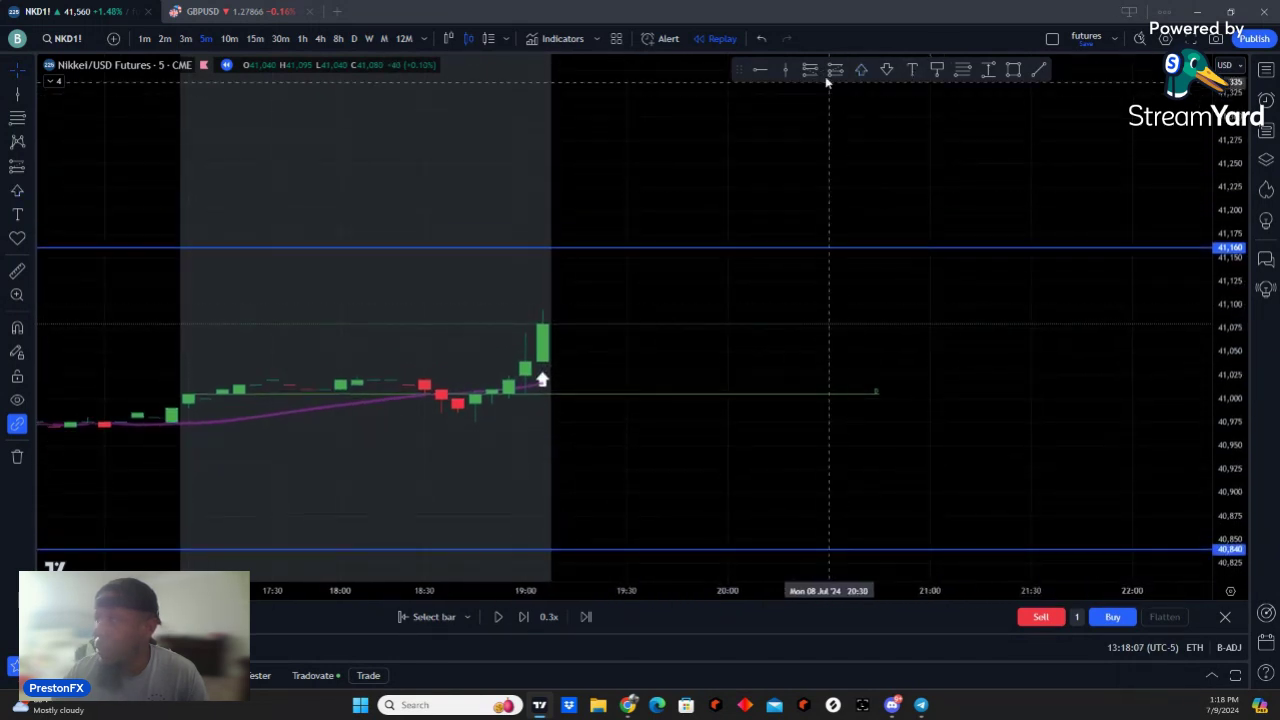
Step: Step the replay forward to the 19:10 candle and mark it with an up arrow underneath
left_click(861, 70)
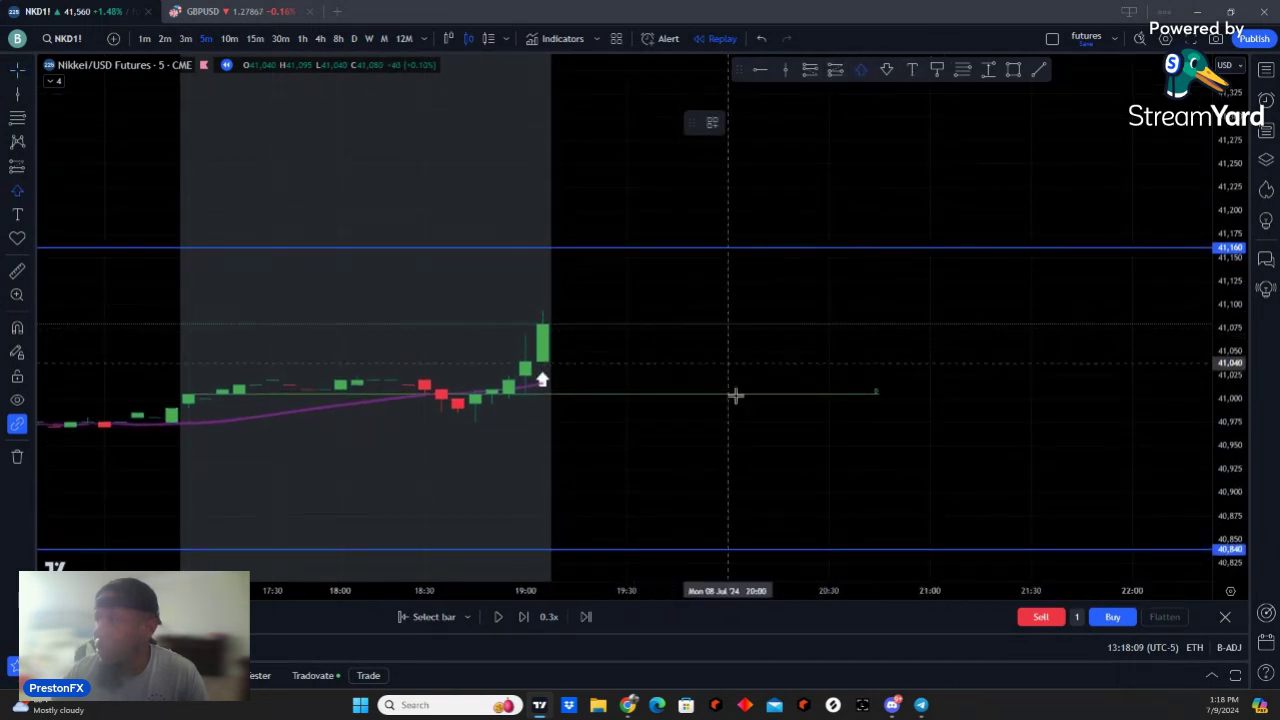
left_click(521, 621)
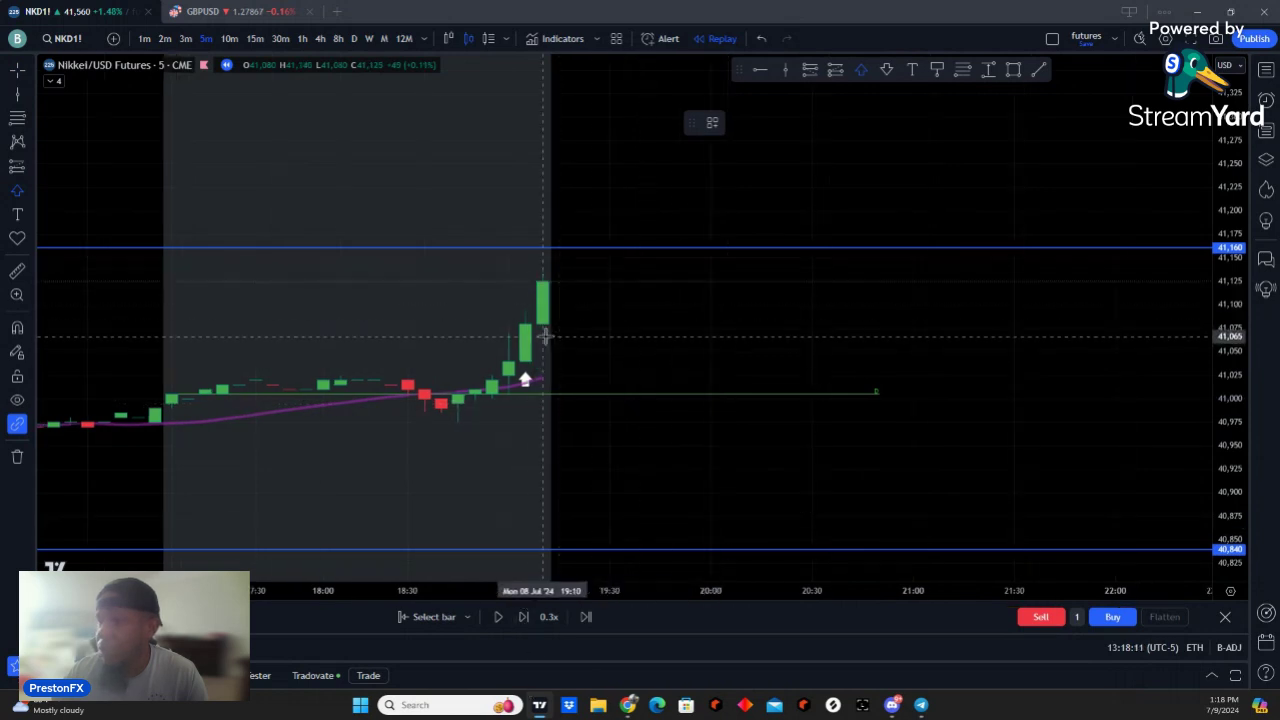
left_click(542, 340)
left_click(797, 374)
Step: Examine the rise toward the 41,160 level and compare it with price swings in the preceding sessions
scroll(789, 386, "down", 2)
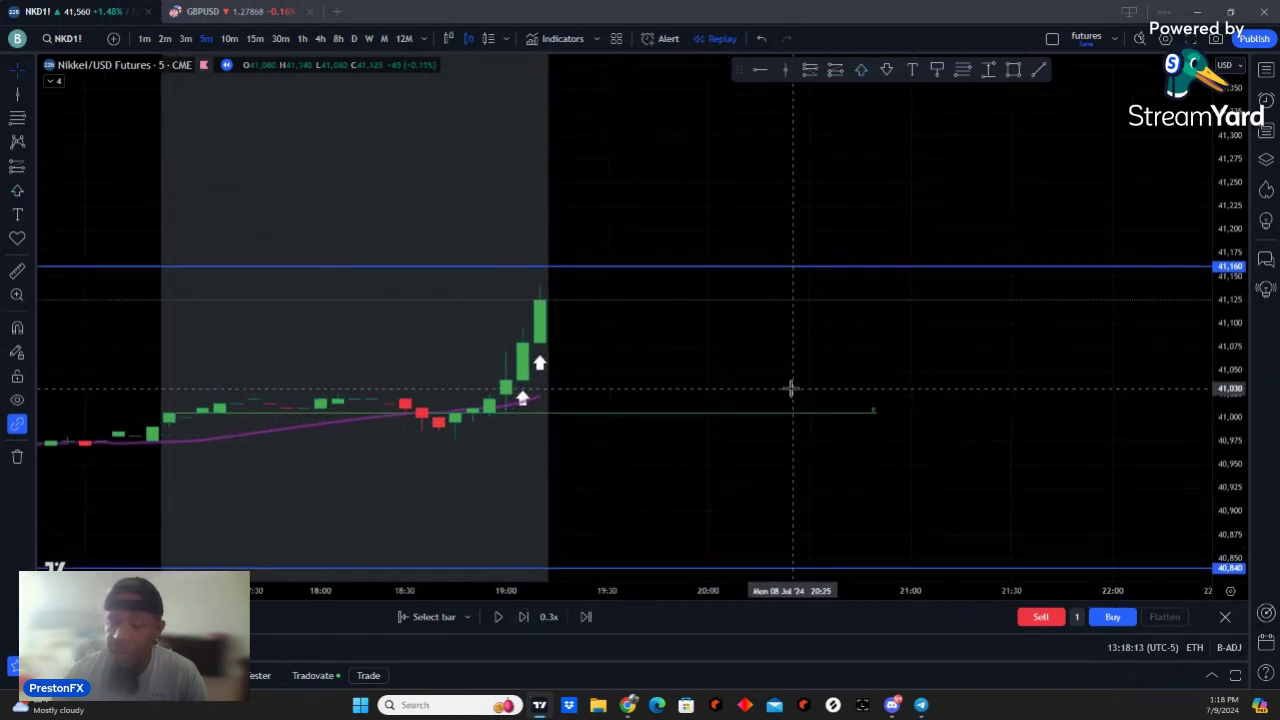
scroll(790, 388, "up", 1)
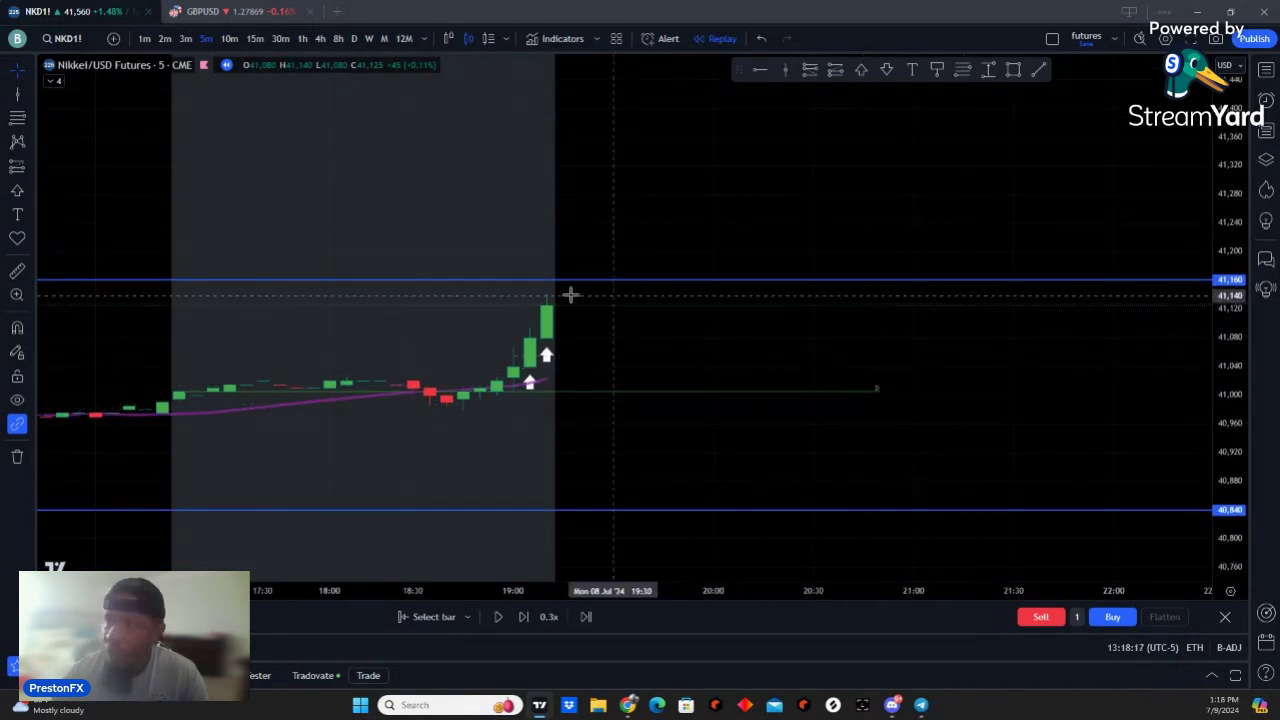
scroll(737, 312, "down", 4)
scroll(360, 280, "down", 3)
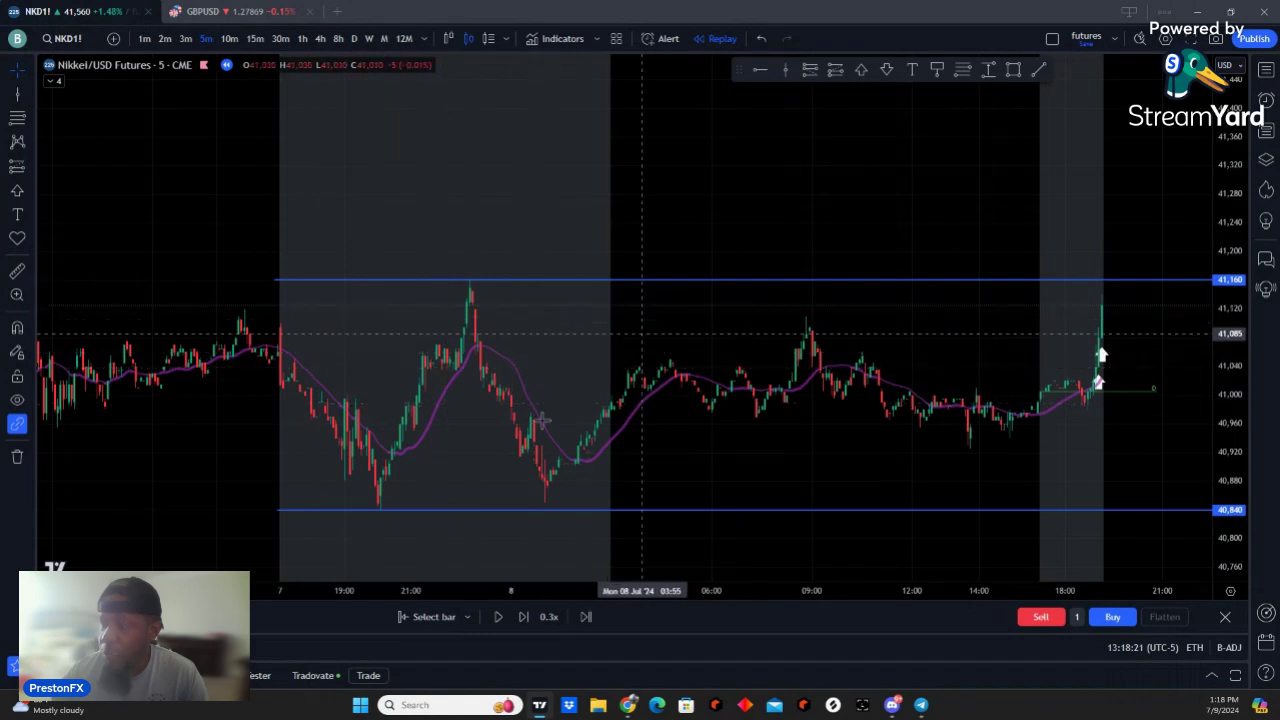
scroll(748, 380, "down", 3)
scroll(743, 368, "up", 5)
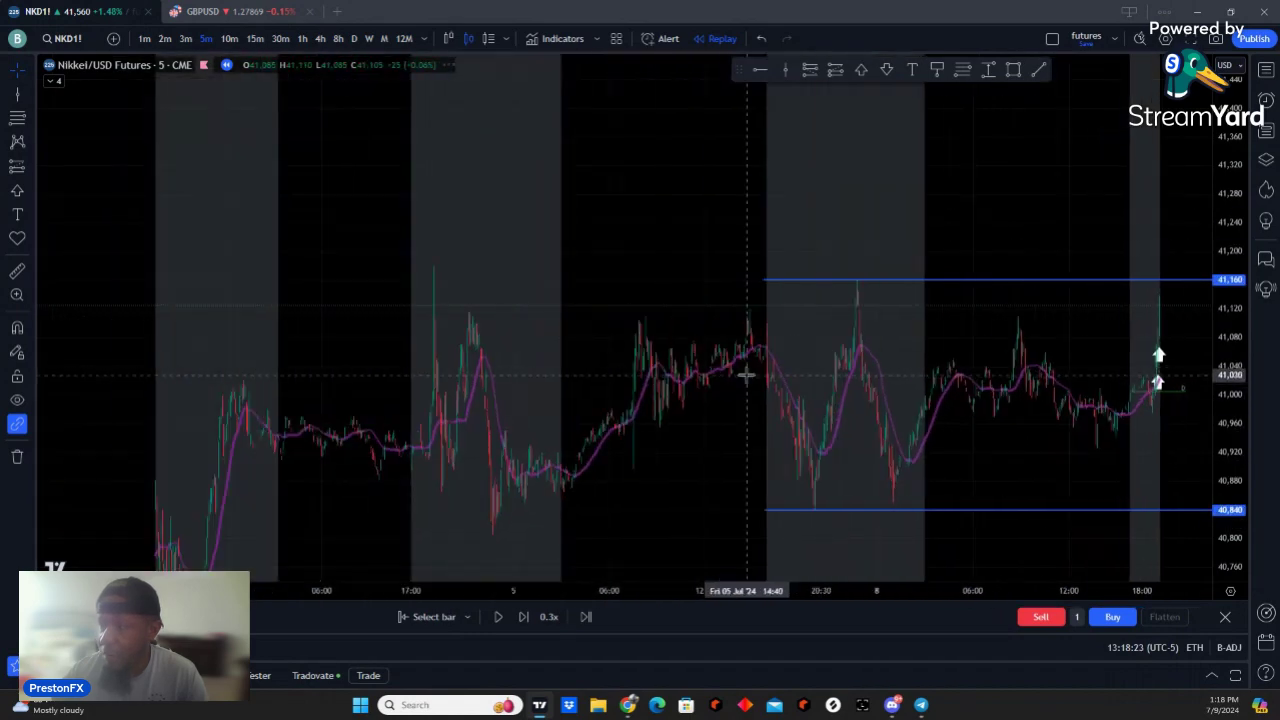
Step: Draw a long position with its entry at 41,125, the close of the 19:10 candle, extending past 21:00
left_click_drag(914, 317, 549, 329)
scroll(774, 363, "up", 3)
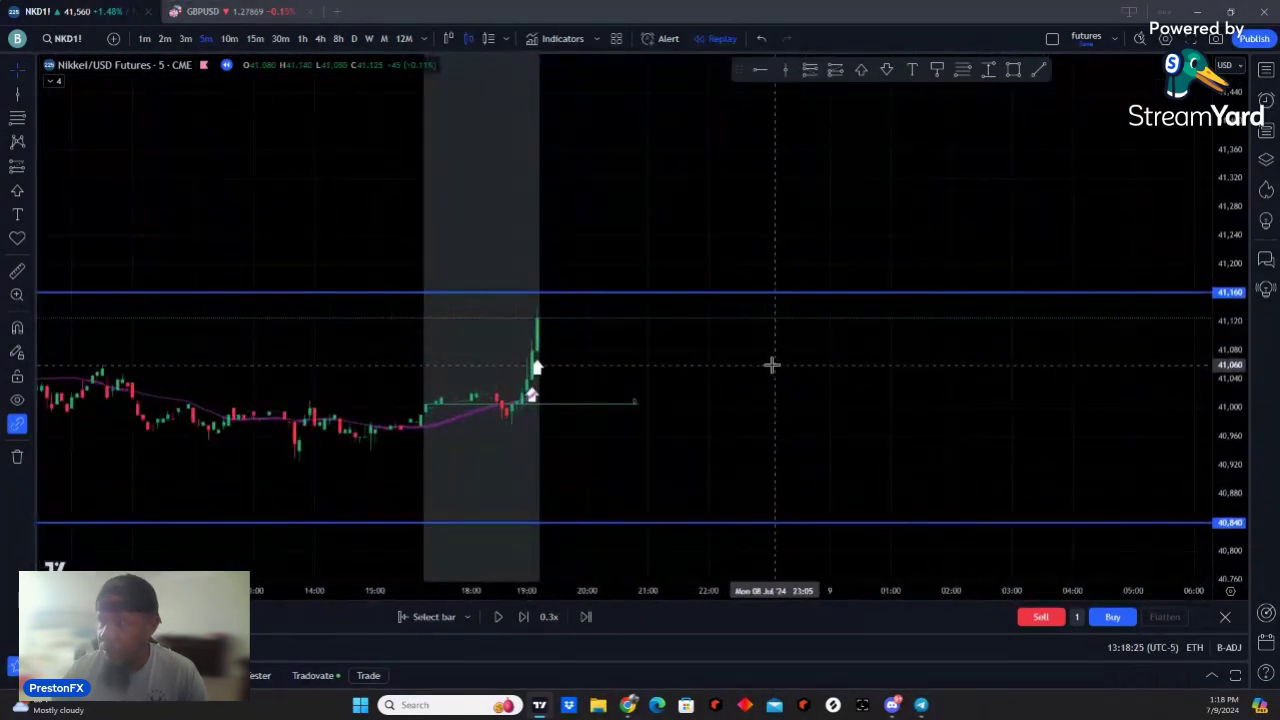
left_click_drag(774, 363, 861, 380)
scroll(861, 380, "up", 2)
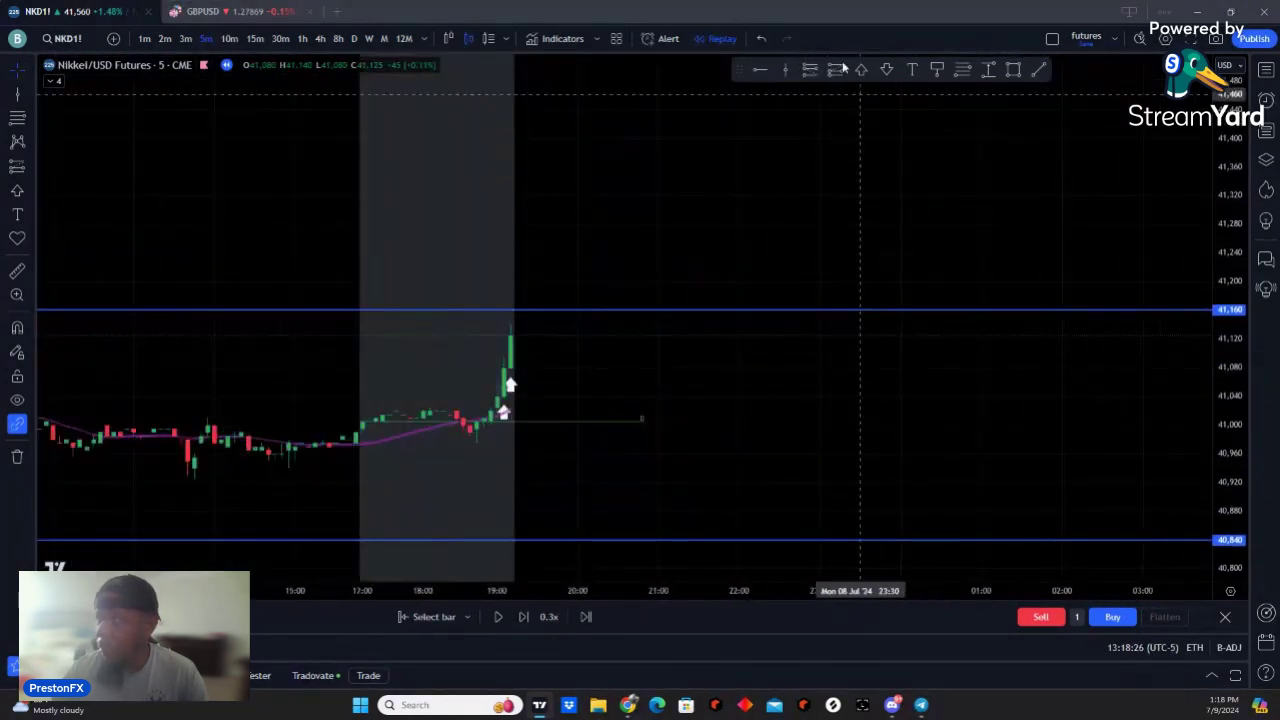
left_click(512, 335)
left_click(757, 423)
left_click_drag(757, 431, 874, 363)
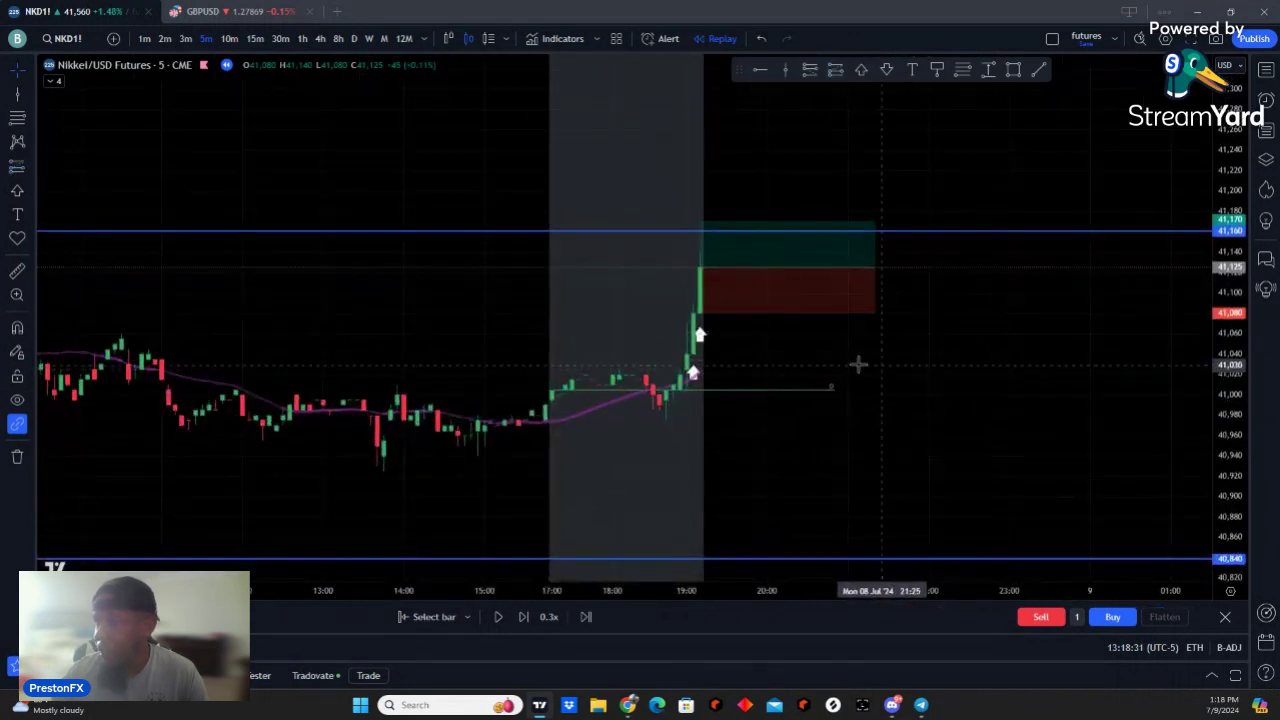
Step: Add a text note beside the position reading "buy trades", "1. 20 SMA" and "2. two candle lows must be plotted above the 20 SMA"
scroll(809, 380, "up", 2)
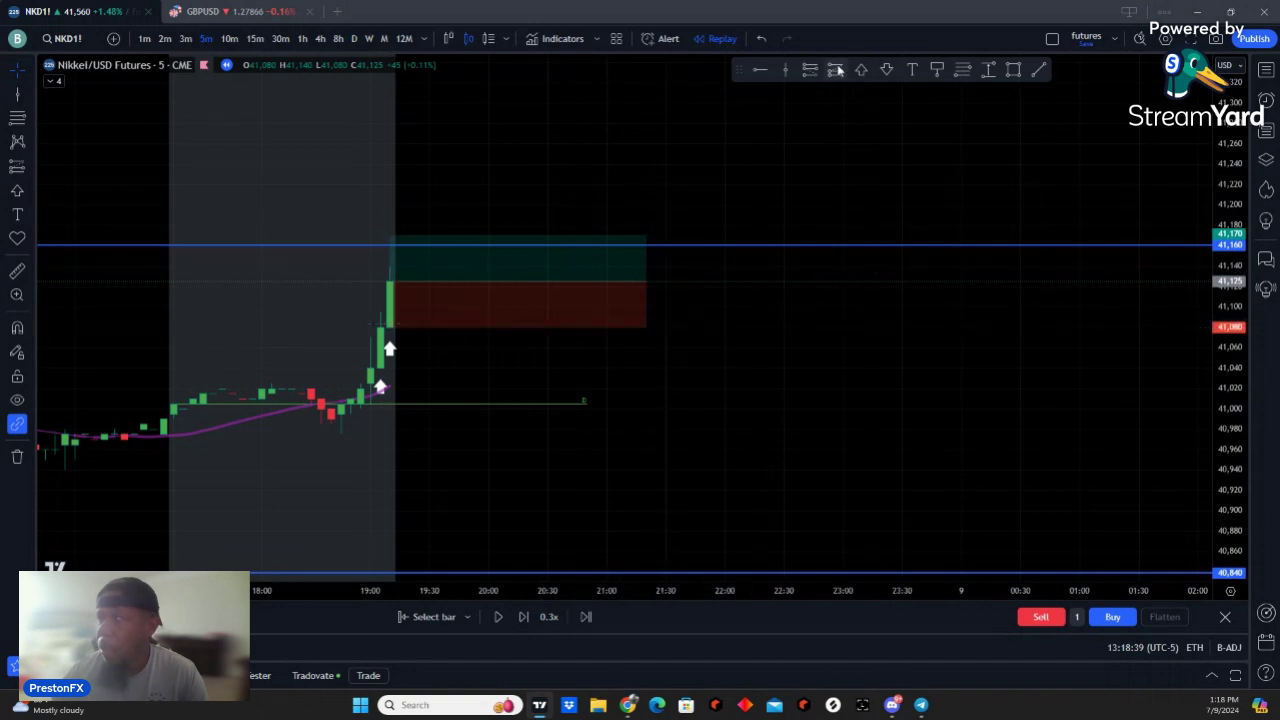
left_click(802, 183)
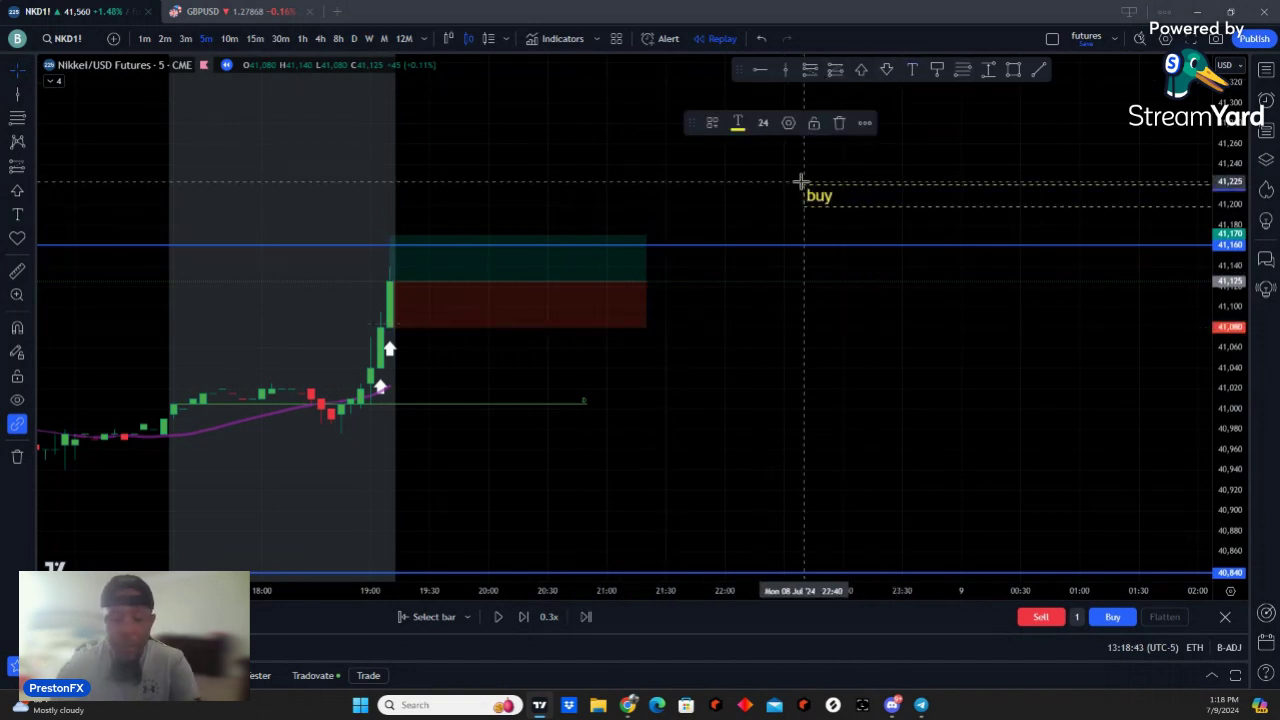
type("buy trades")
key("Return")
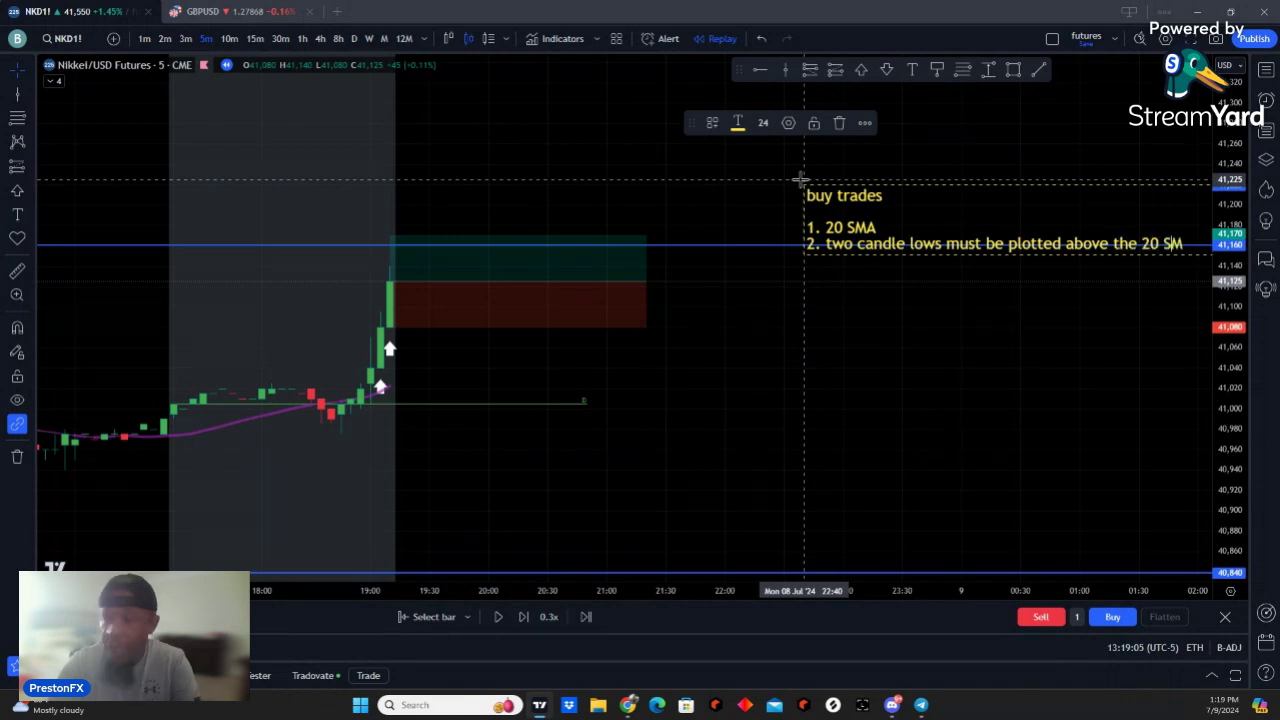
left_click(851, 334)
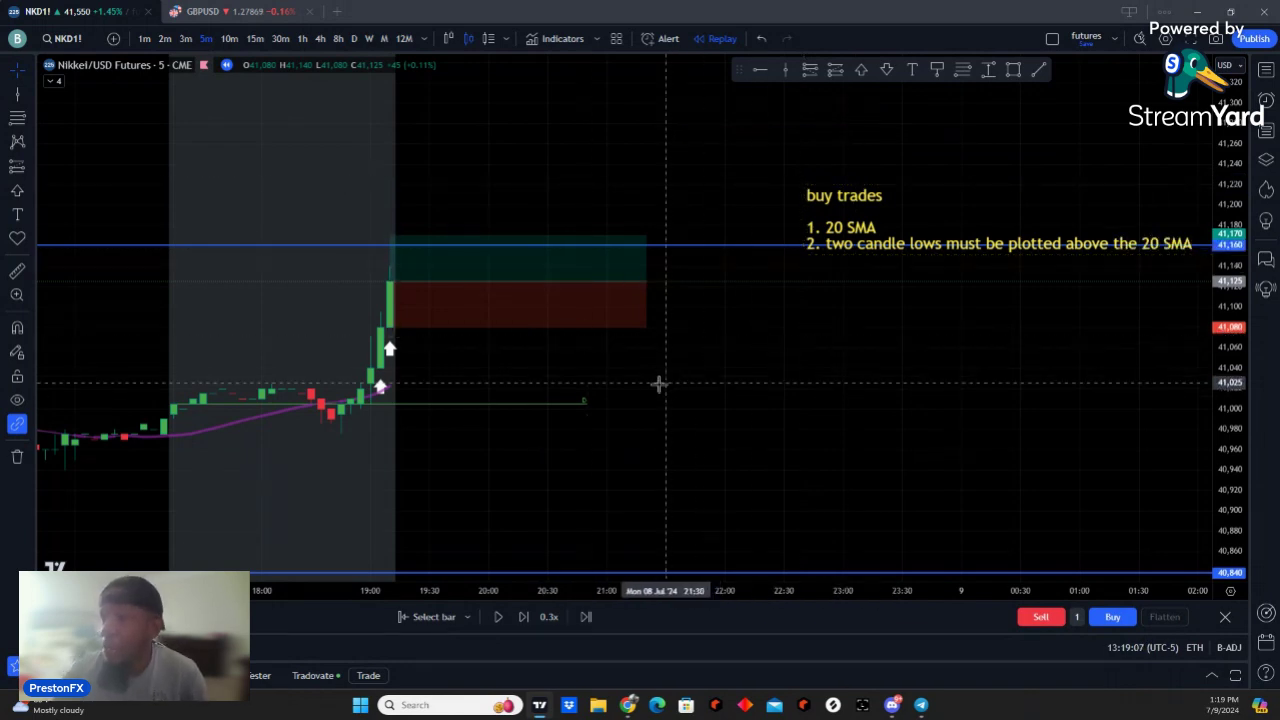
Step: Set both the profit level and the stop level of the long position to 20 ticks
double_click(424, 320)
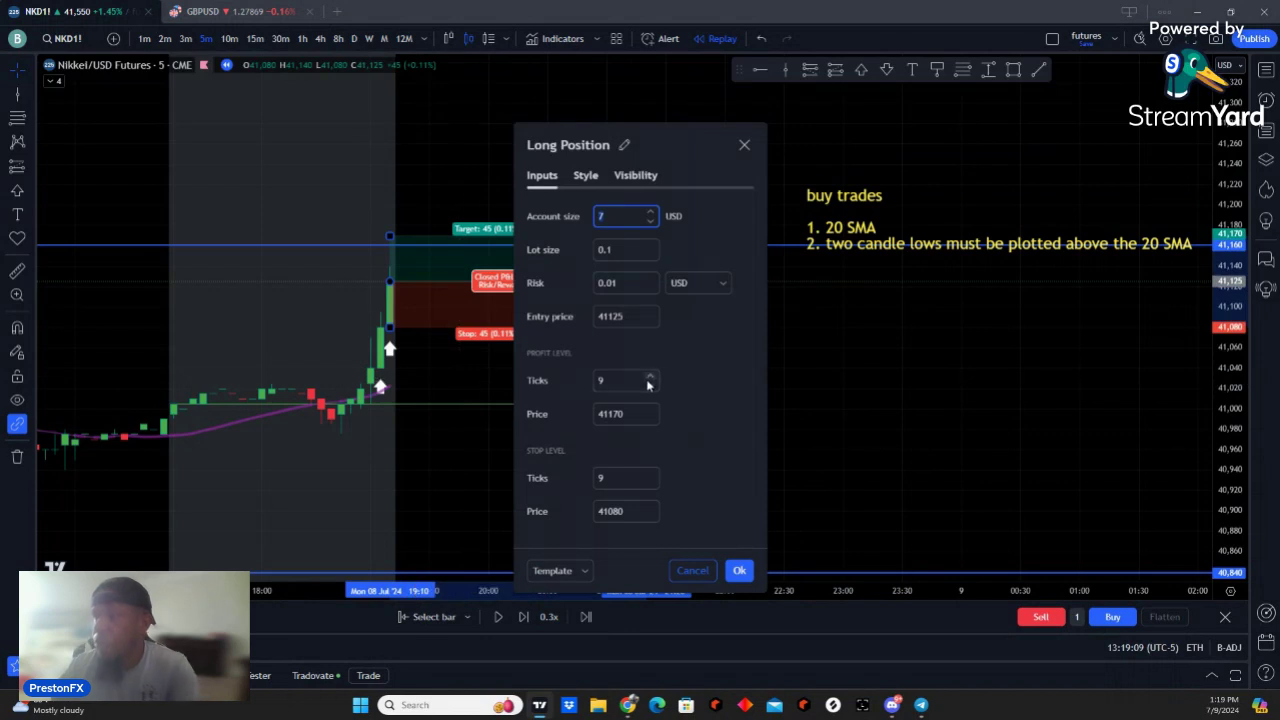
double_click(619, 479)
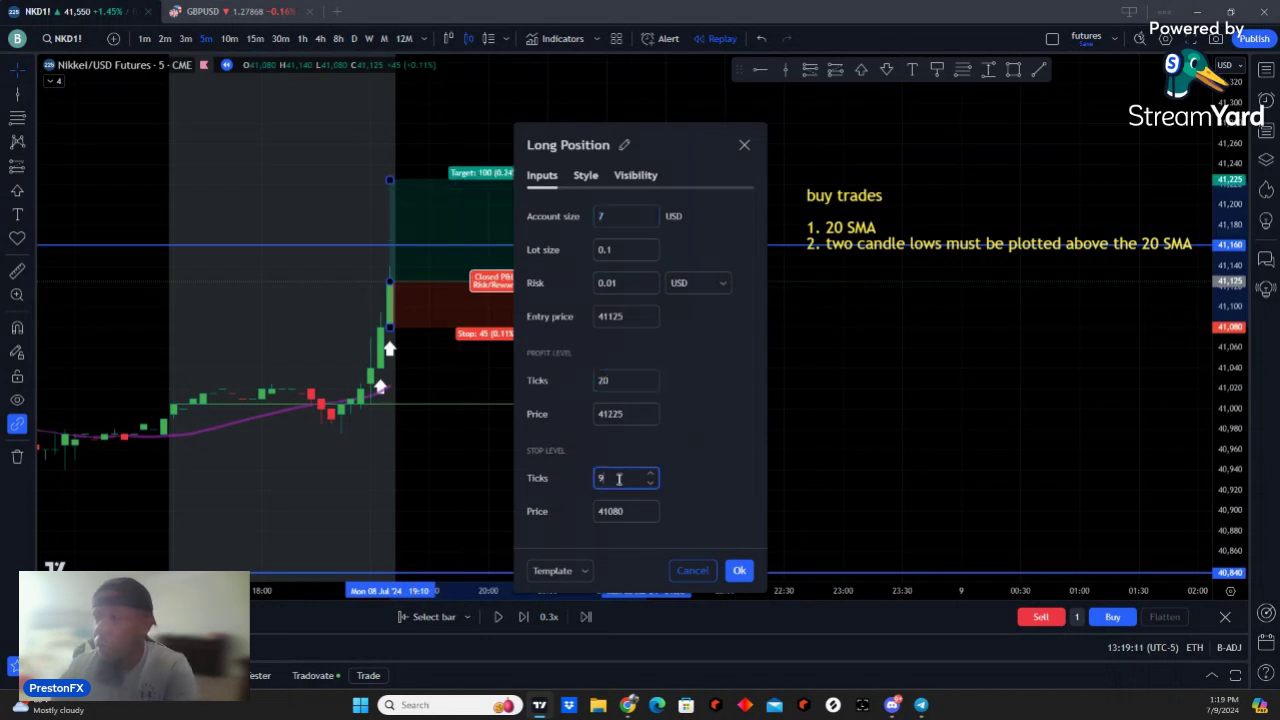
type("20")
key("Return")
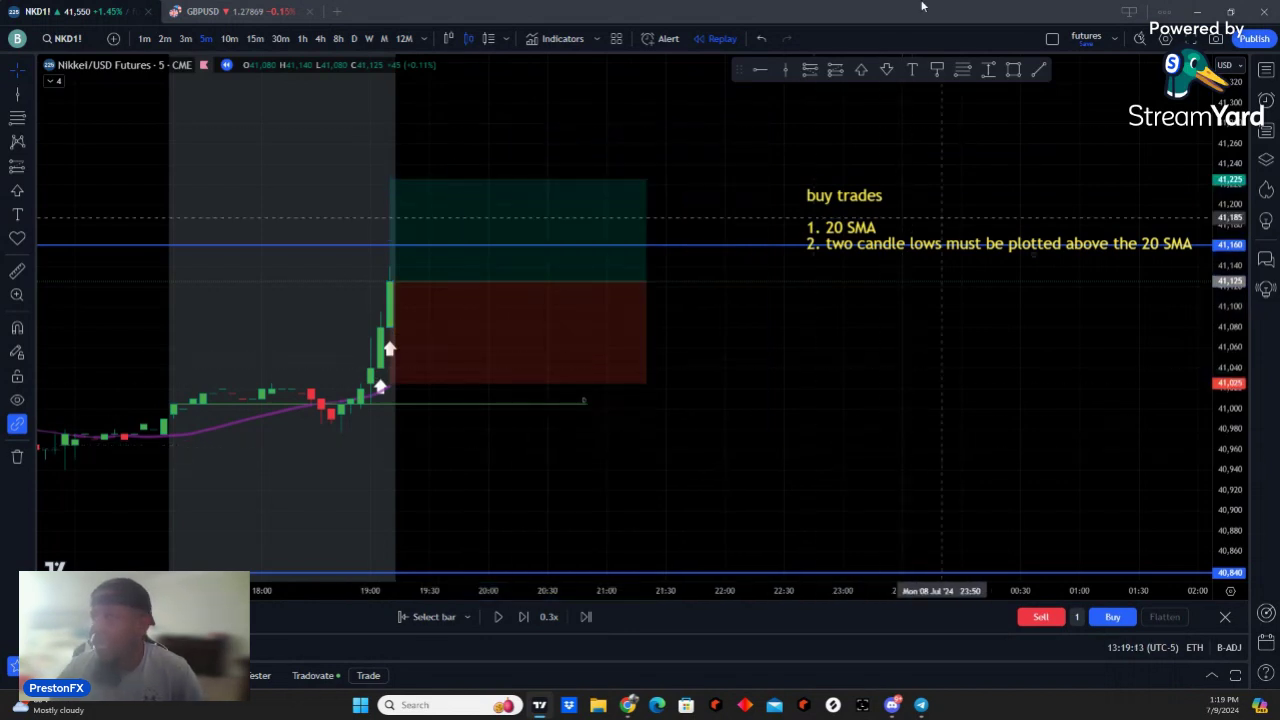
left_click(887, 70)
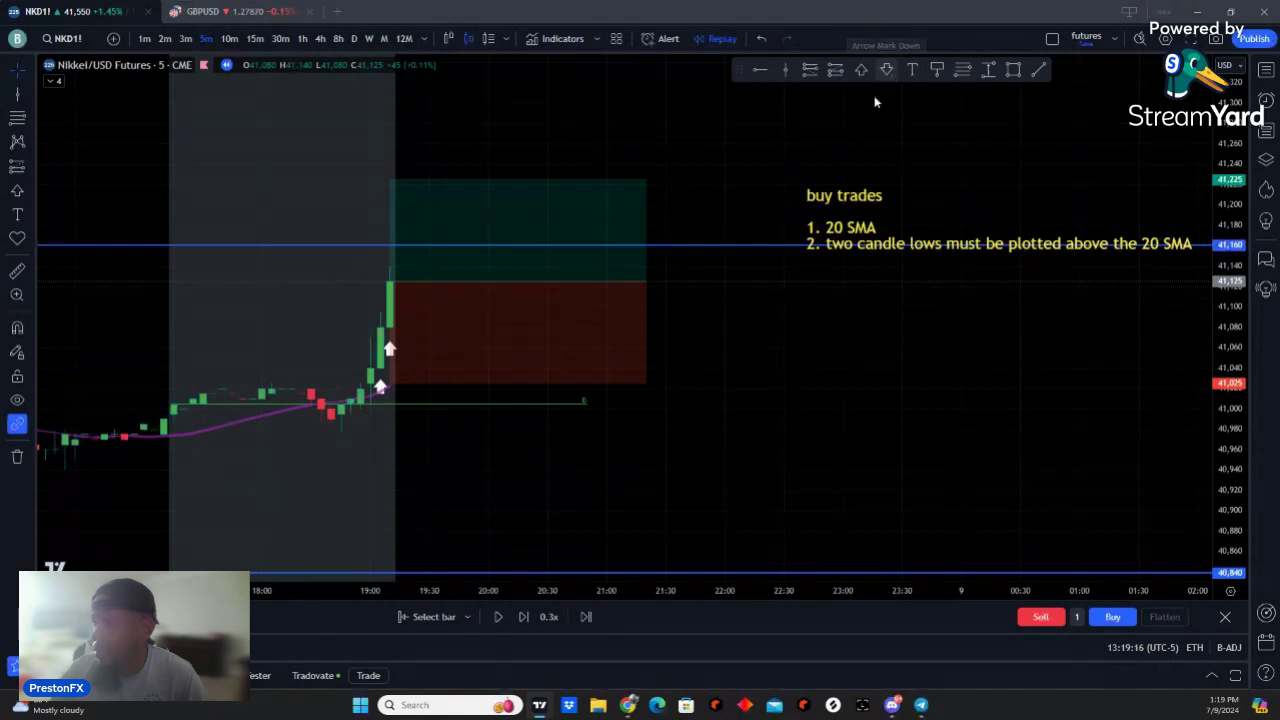
left_click(368, 410)
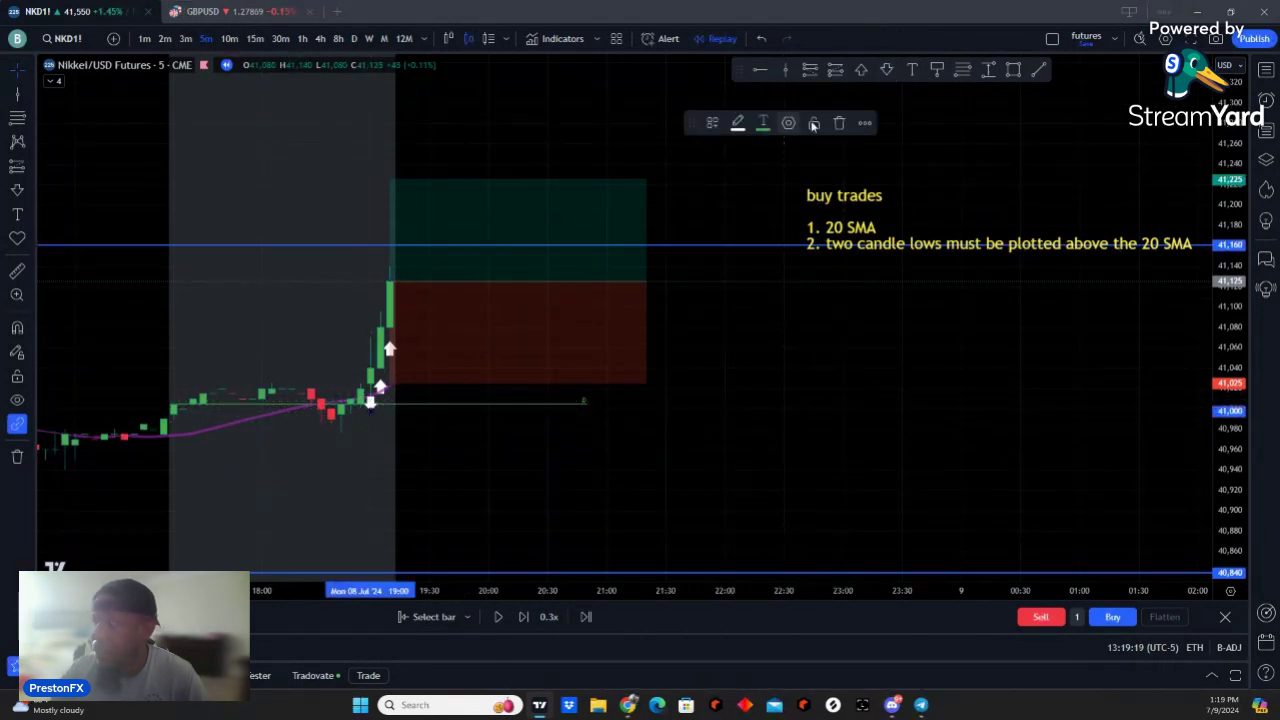
left_click(839, 122)
Step: Place an up arrow mark below the 19:00 candle and colour it red
left_click(860, 72)
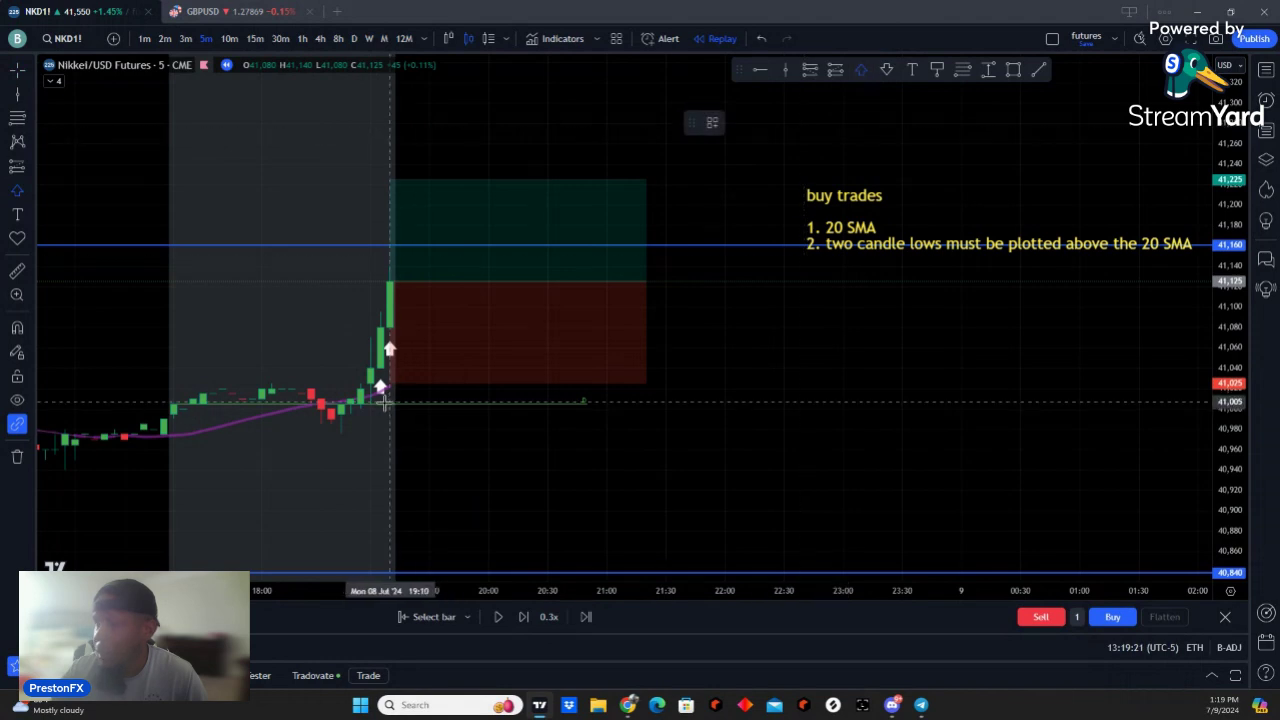
left_click(370, 416)
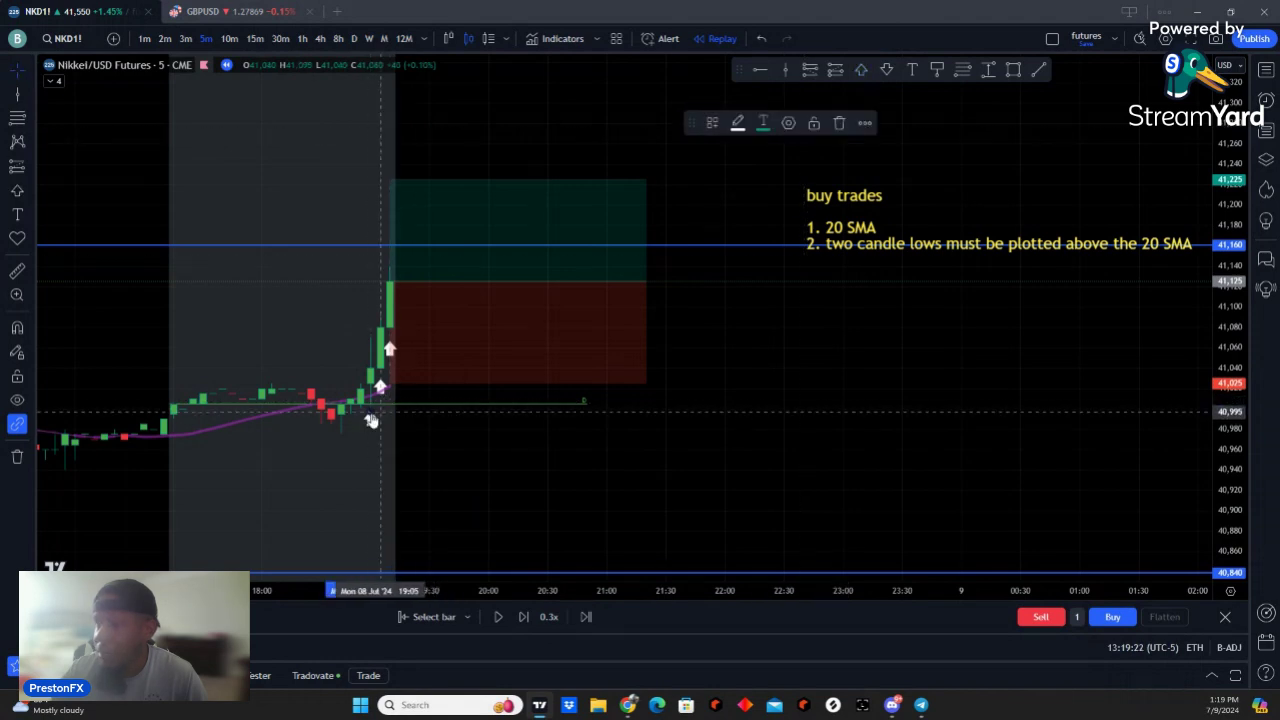
left_click(738, 123)
left_click(738, 170)
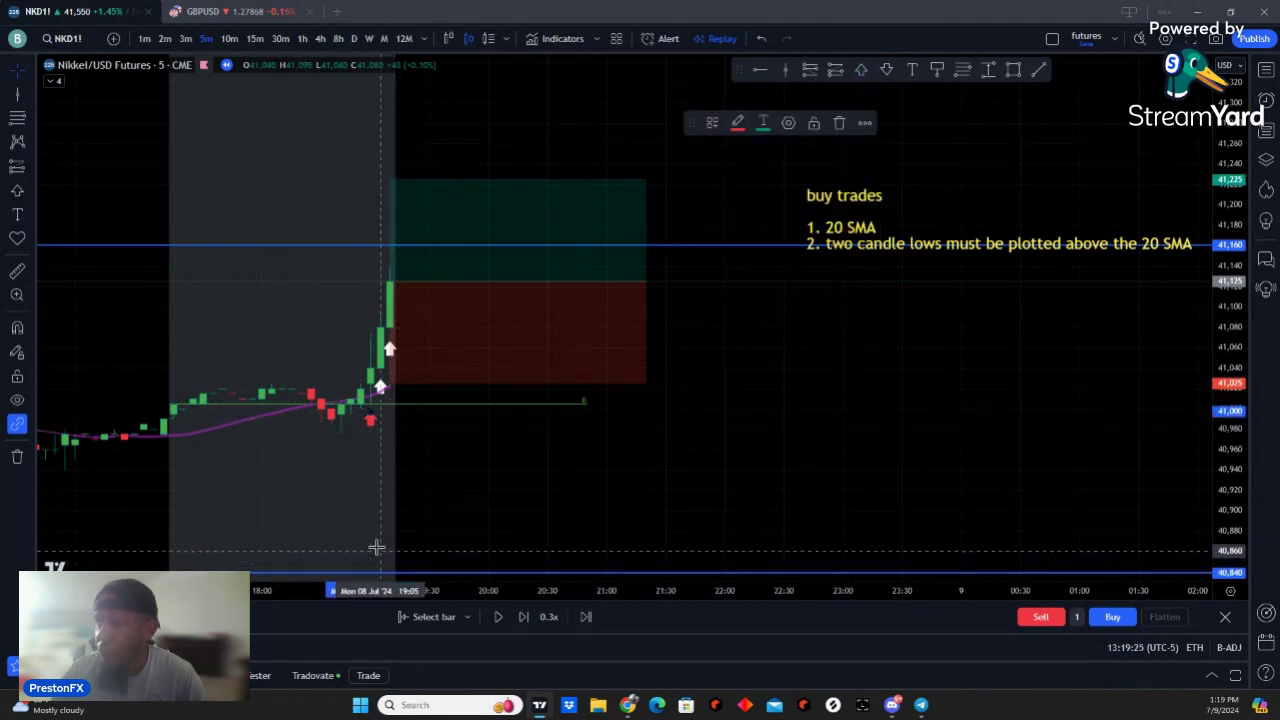
left_click(683, 420)
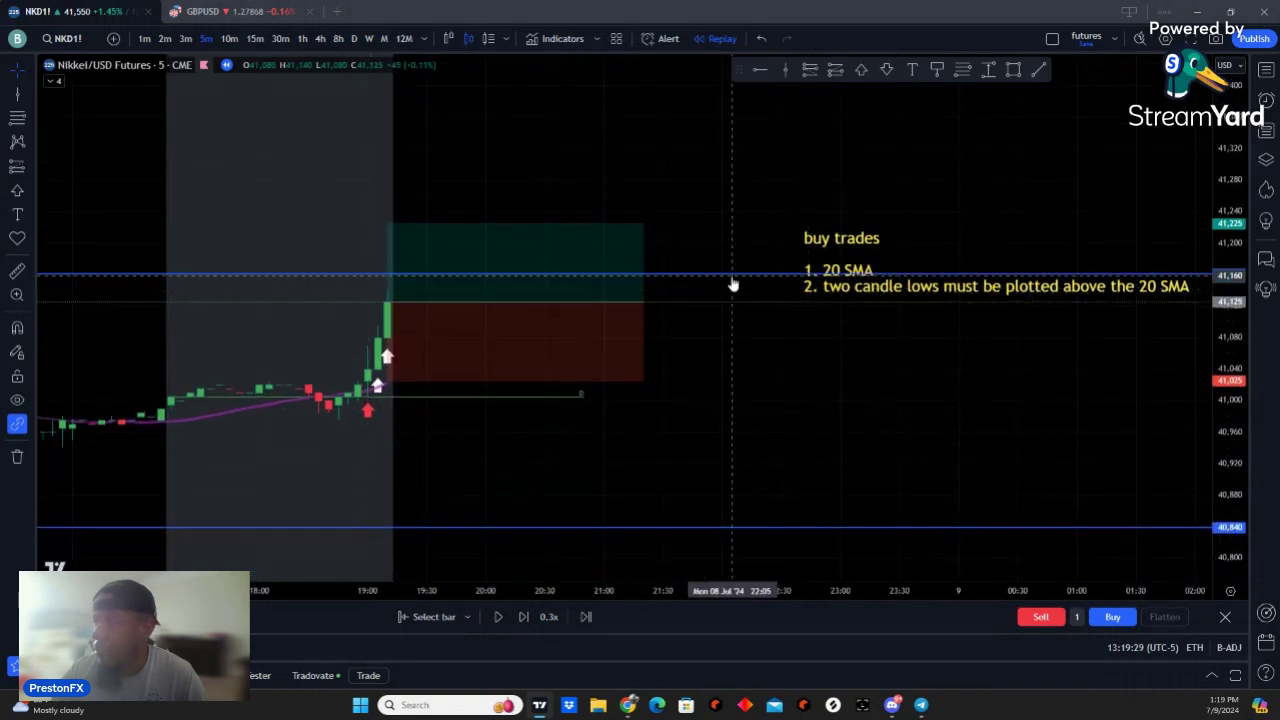
Step: Buy one contract at market with a take profit at 41,225 and a stop loss at 41,025
left_click(1108, 620)
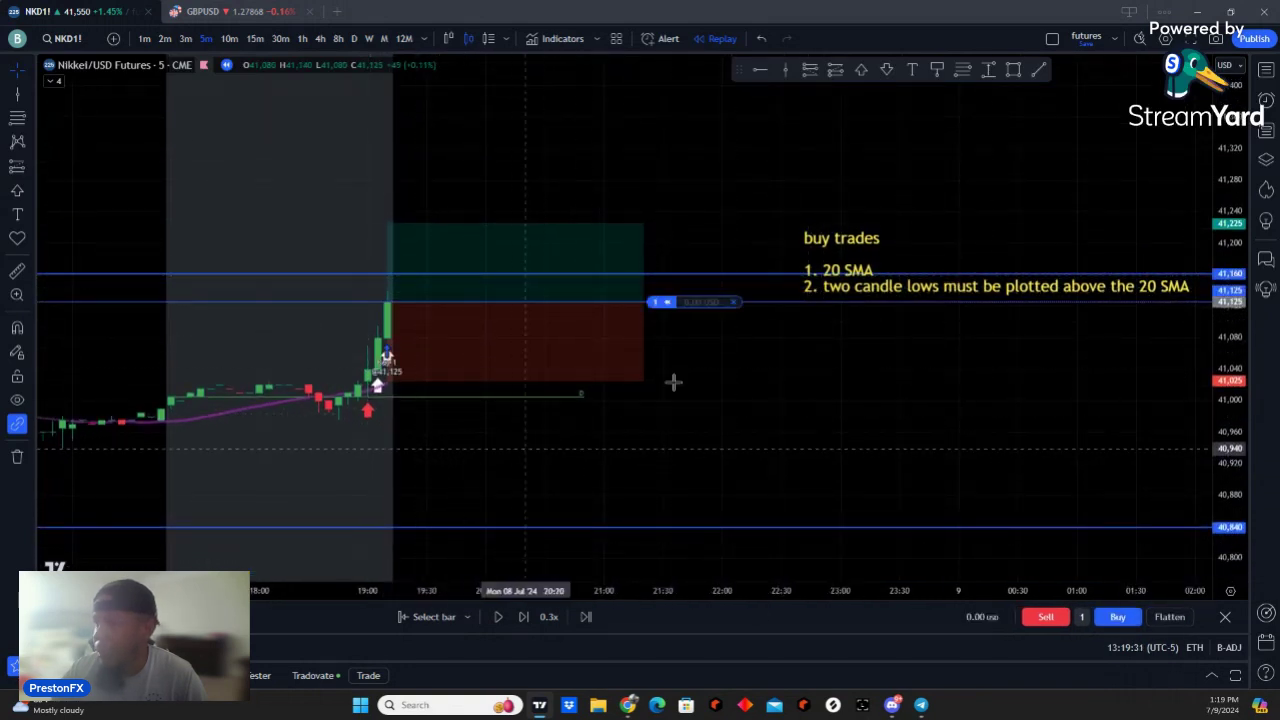
left_click_drag(614, 305, 607, 230)
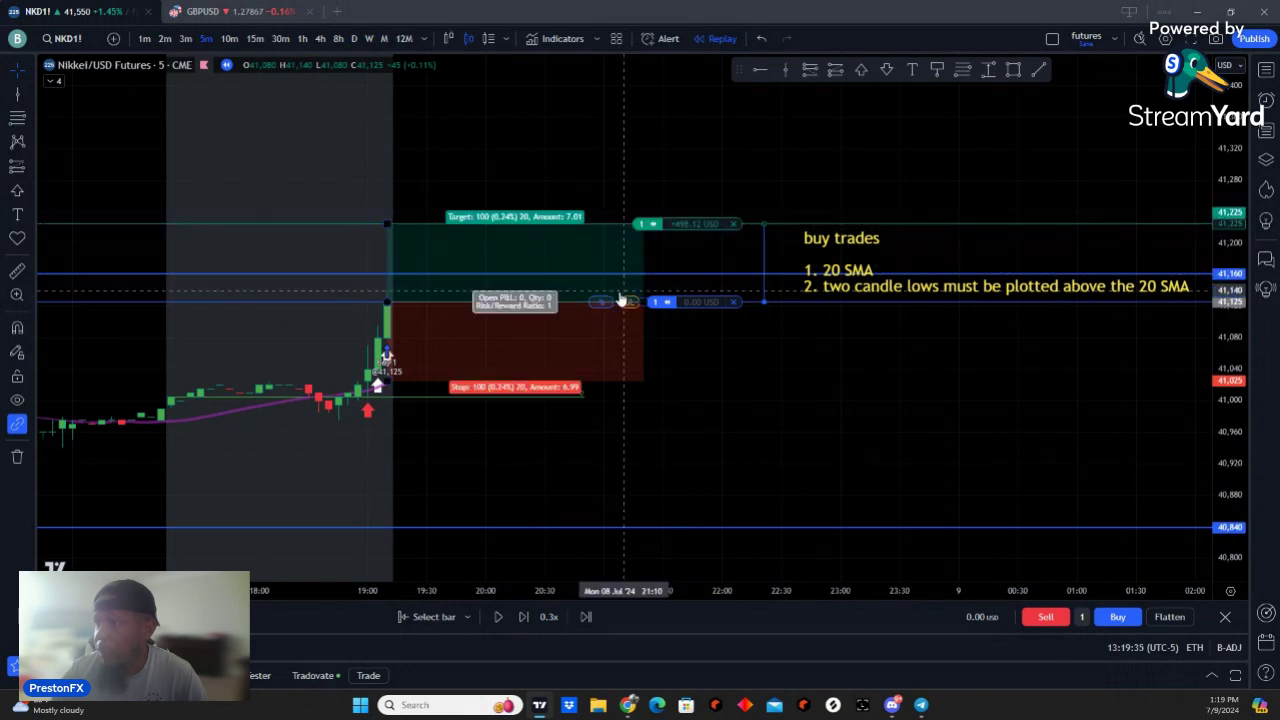
left_click_drag(629, 302, 633, 379)
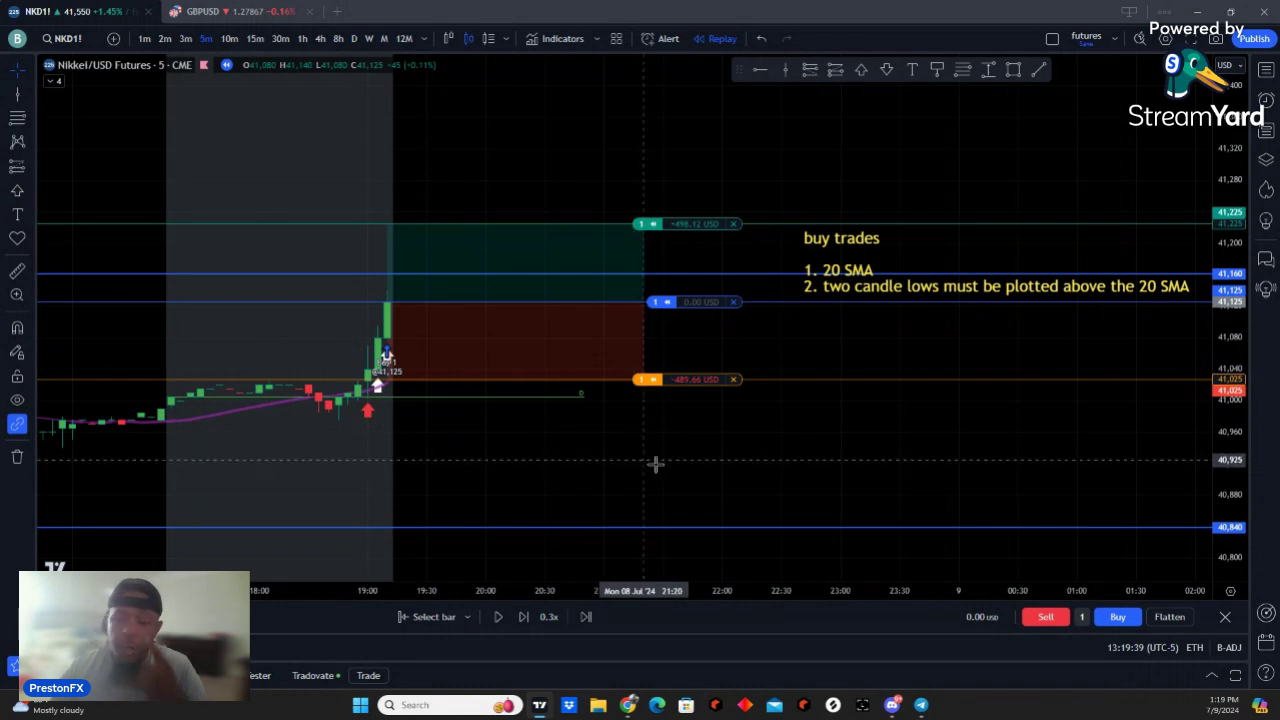
Step: Move the "buy trades" note above the long position and add the text "NIKKEI is $25 a point" below the position
left_click_drag(899, 301, 445, 194)
left_click(934, 134)
left_click(910, 69)
left_click(486, 454)
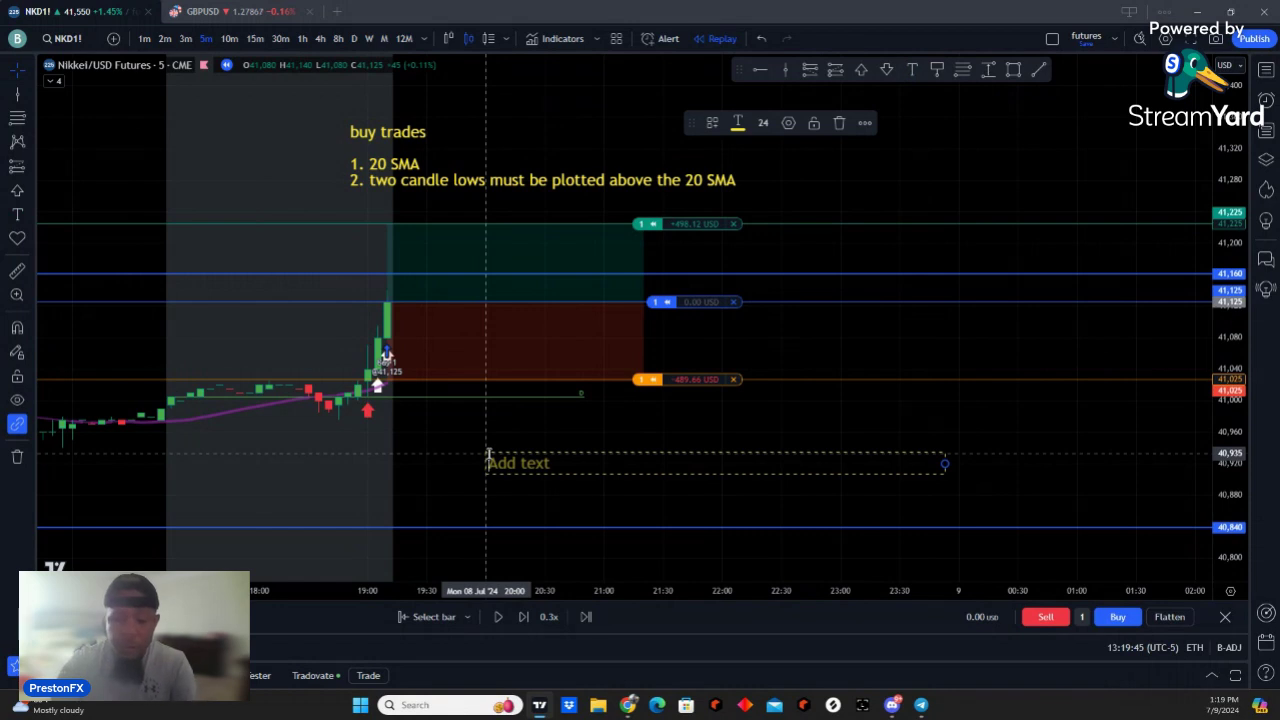
type("Ni")
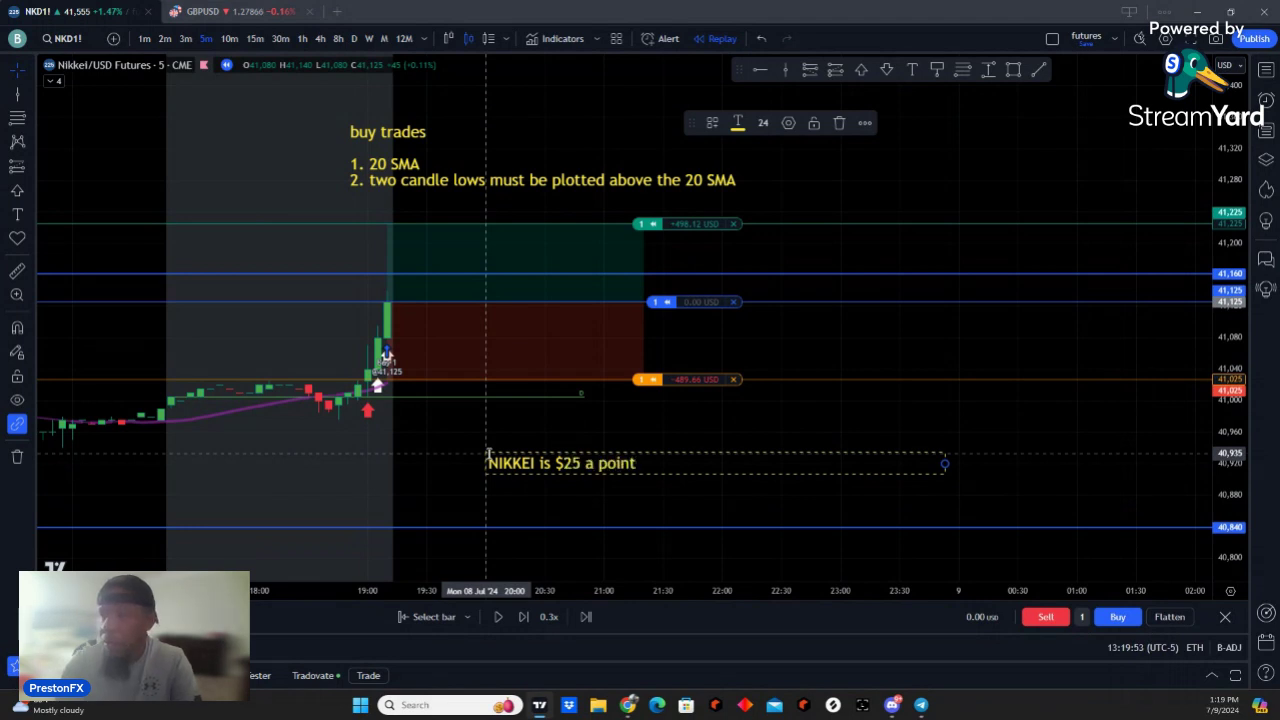
left_click(443, 463)
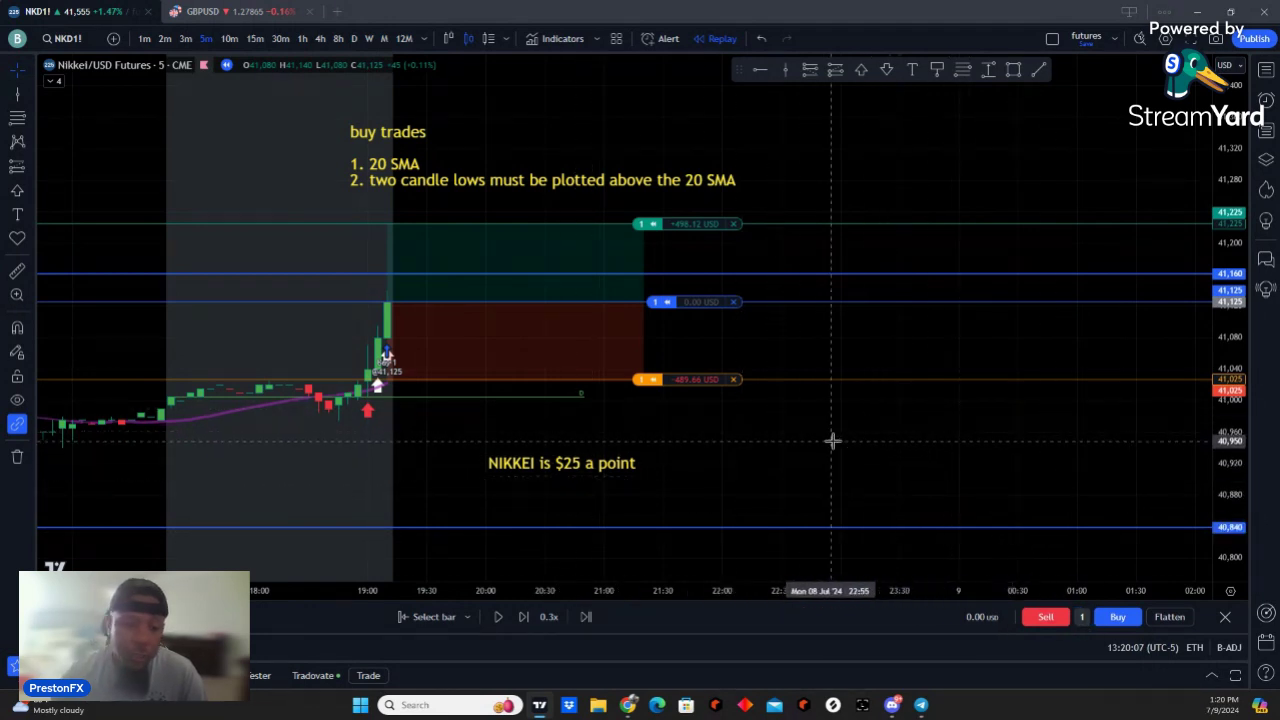
Step: Run the replay forward through the 19:15 and 19:20 candles to the 19:25 candle and pause it there
left_click(525, 617)
left_click(525, 617)
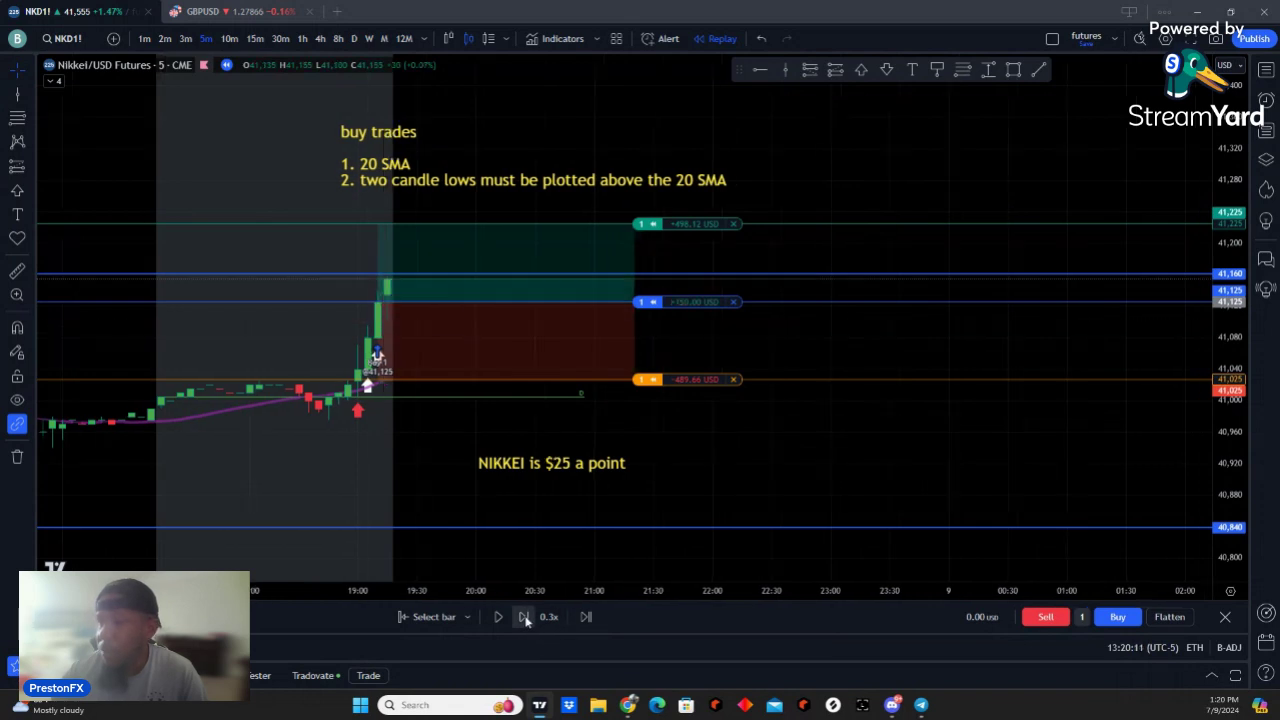
left_click(525, 617)
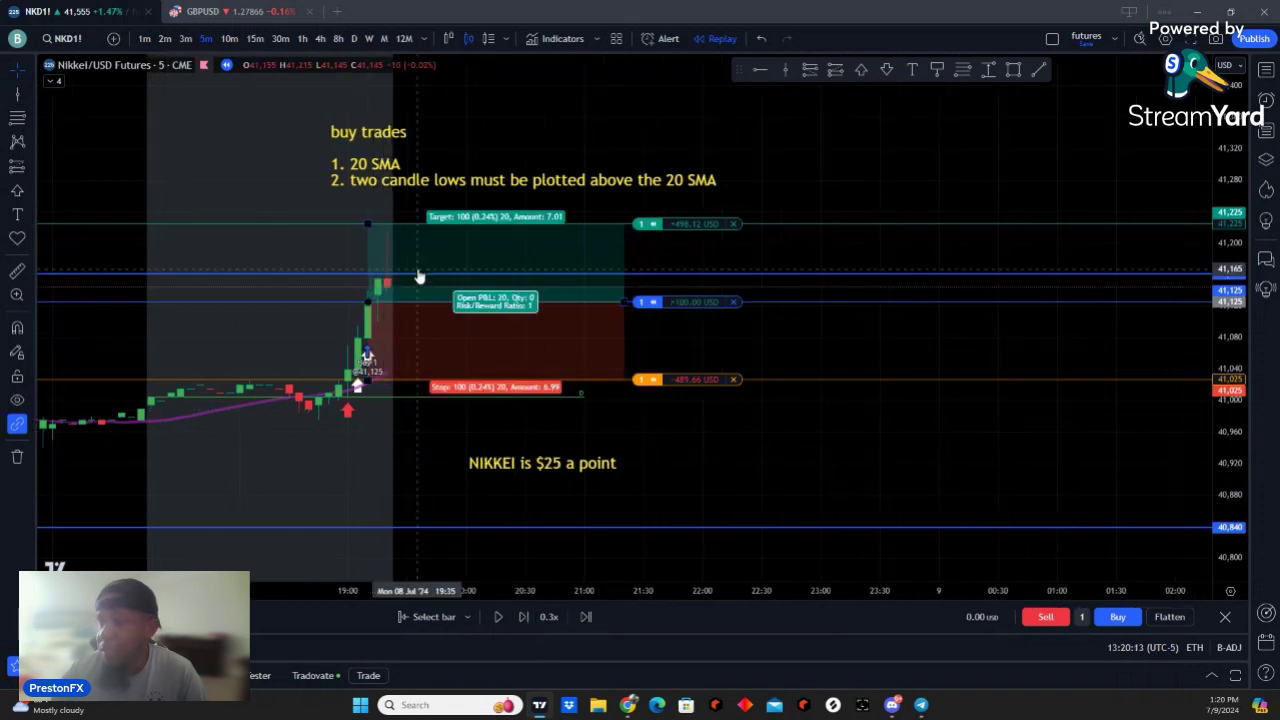
left_click(520, 618)
left_click(548, 617)
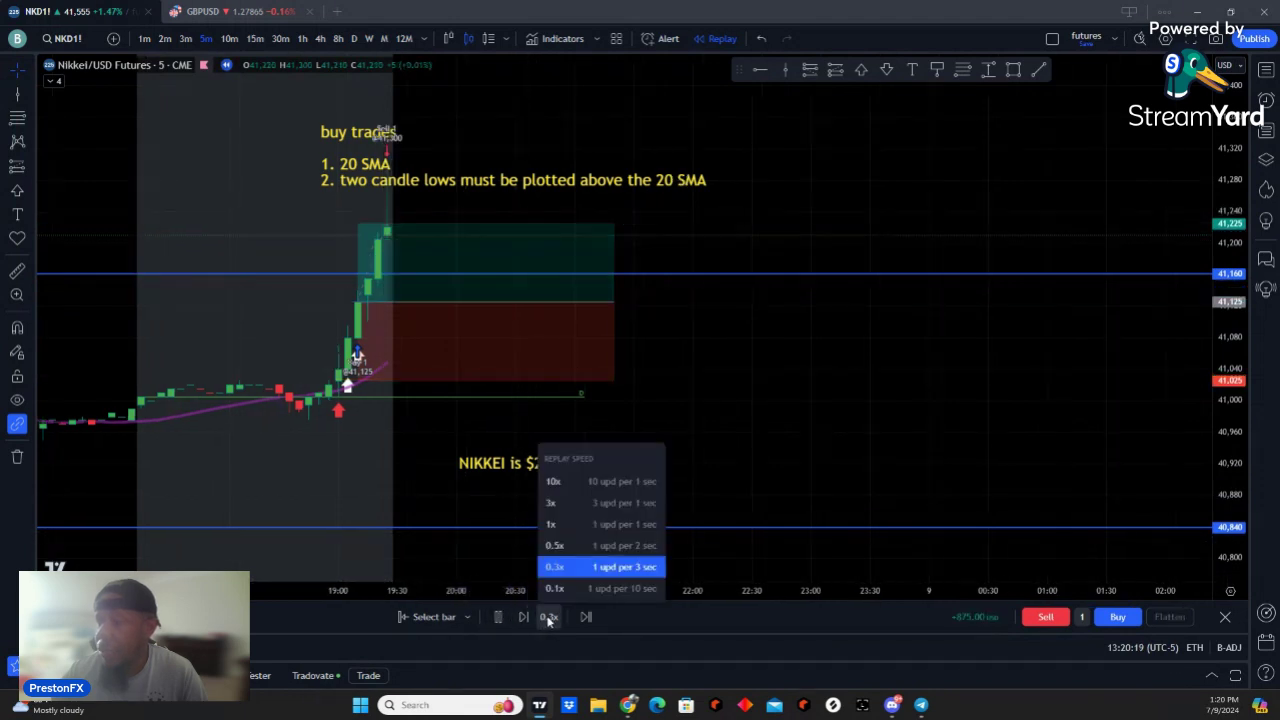
left_click(437, 491)
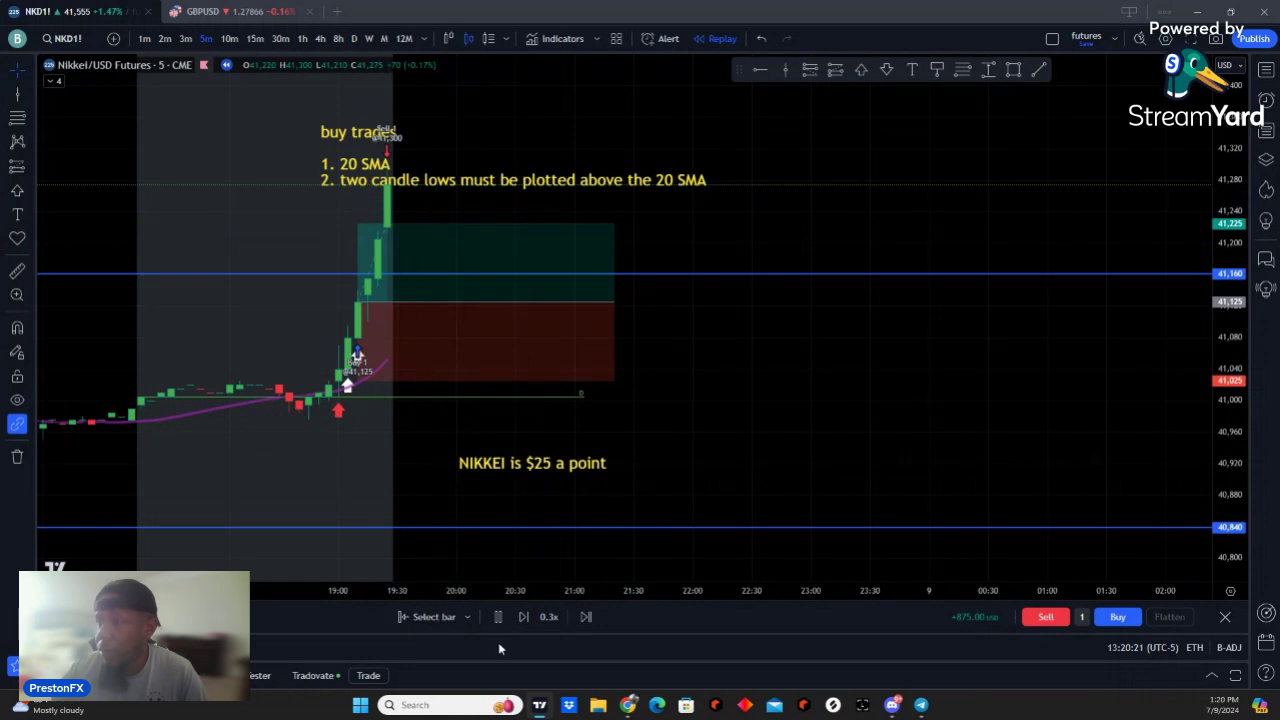
left_click(499, 616)
Step: Move the "buy trades" note off the candles into the empty chart area around 22:15 and 41,340
left_click_drag(417, 180, 821, 191)
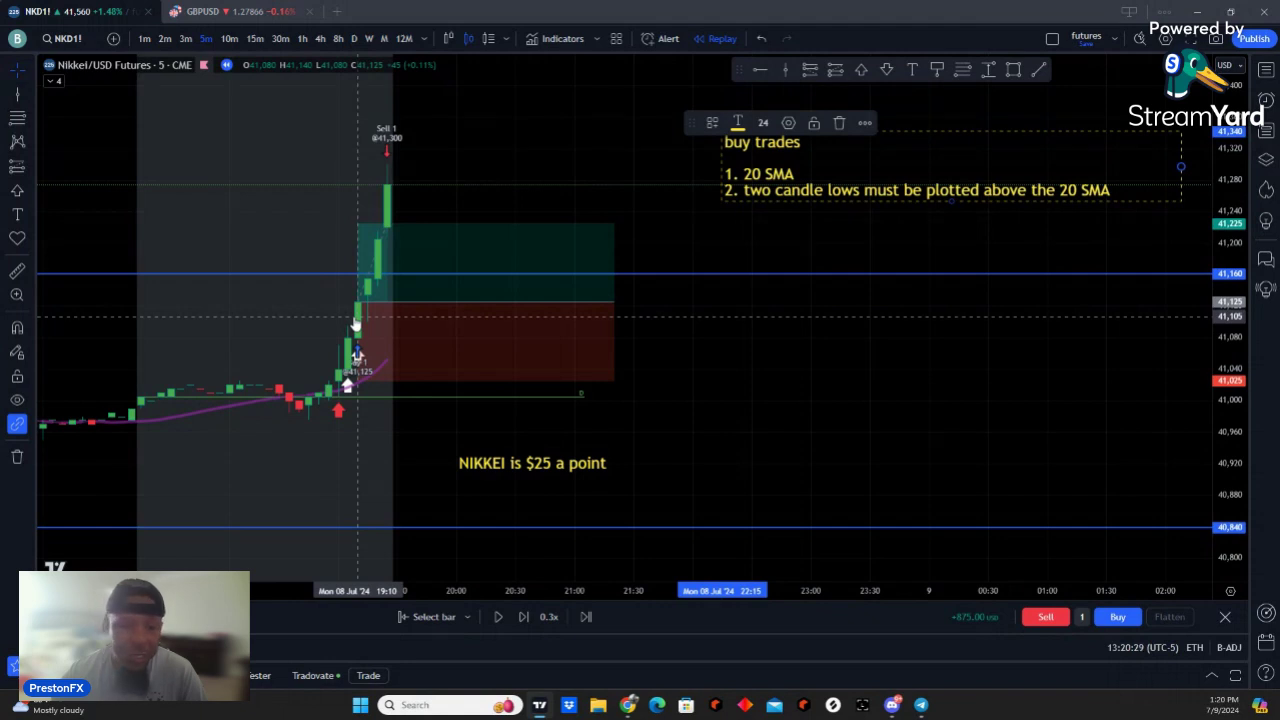
mouse_move(365, 323)
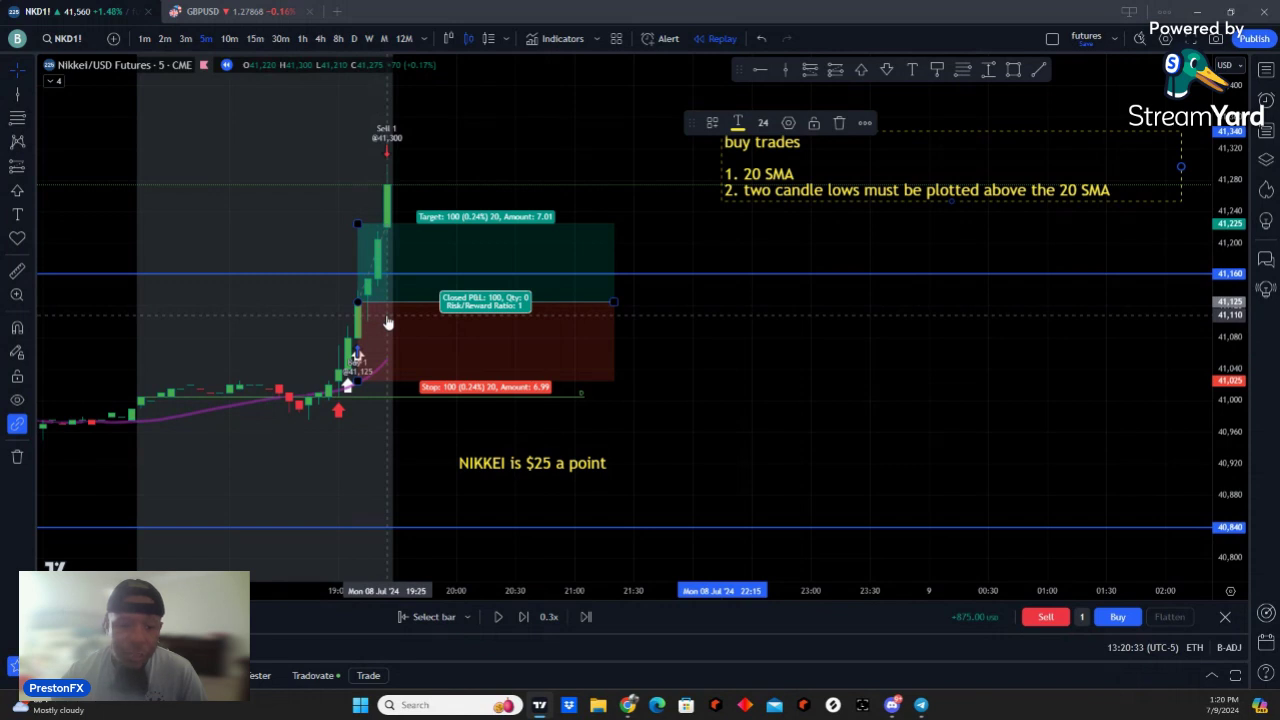
left_click(1011, 403)
Step: Compress the price scale and shorten the long position so that it ends at about 19:45
left_click_drag(1224, 350, 1224, 430)
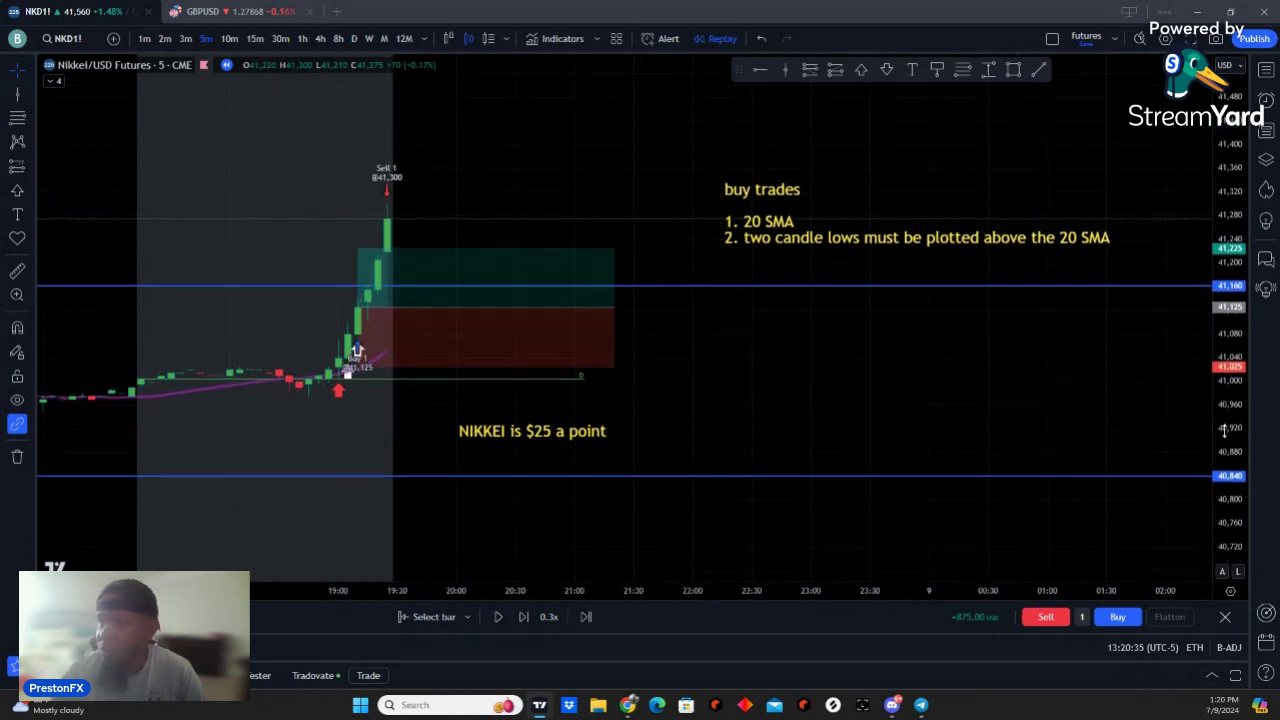
left_click_drag(843, 314, 663, 351)
mouse_move(590, 337)
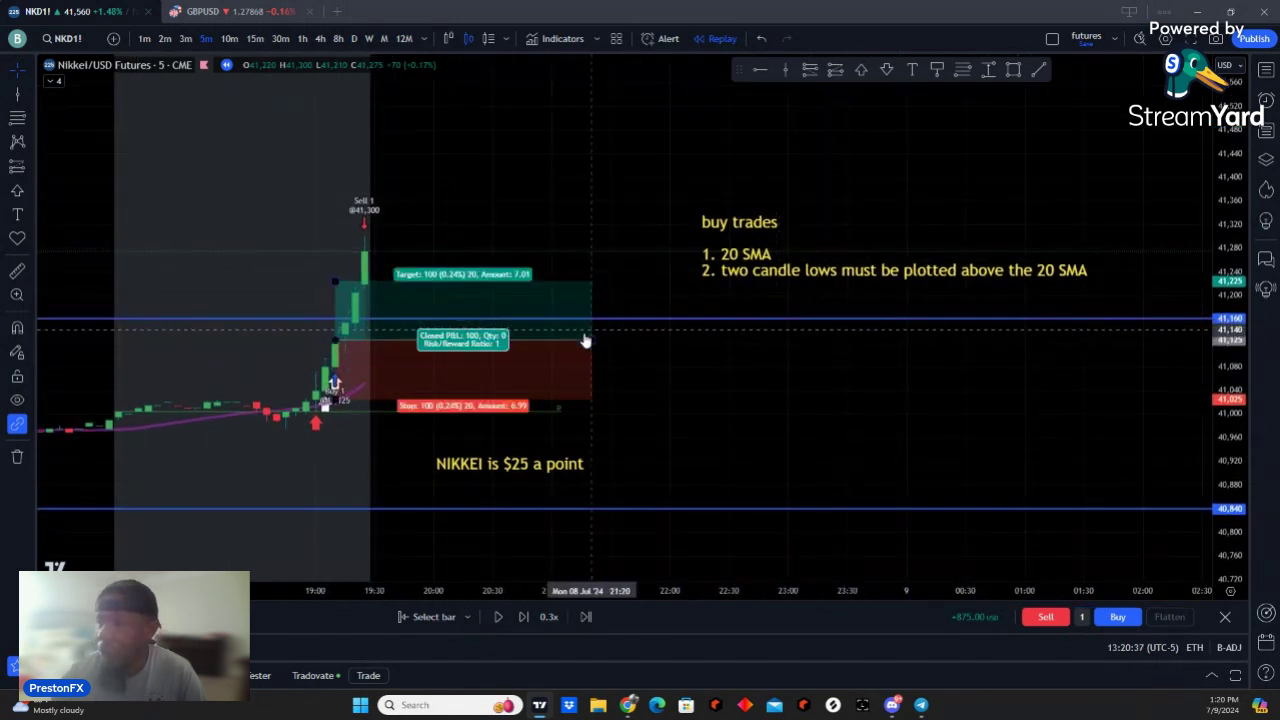
mouse_move(590, 337)
left_mouse_down()
mouse_move(392, 340)
mouse_move(403, 340)
left_mouse_up()
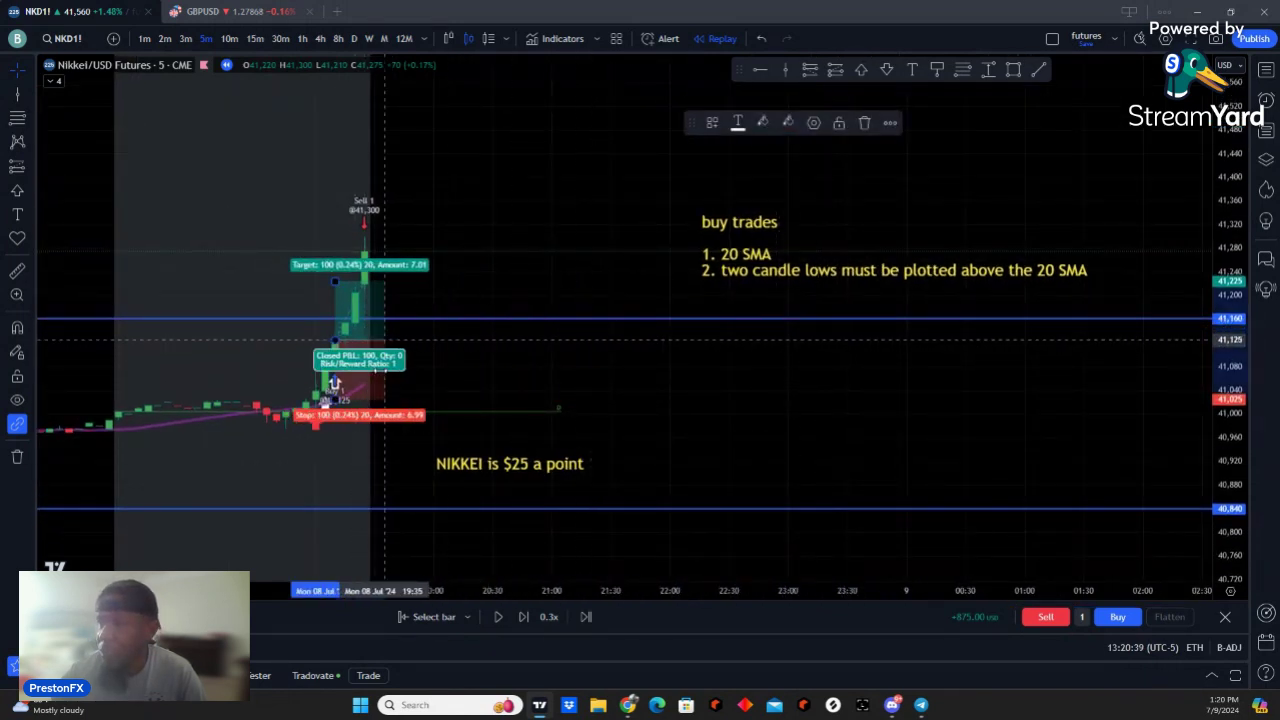
left_click(874, 418)
Step: Advance the replay bar by bar to the 19:40 candle
left_click(524, 617)
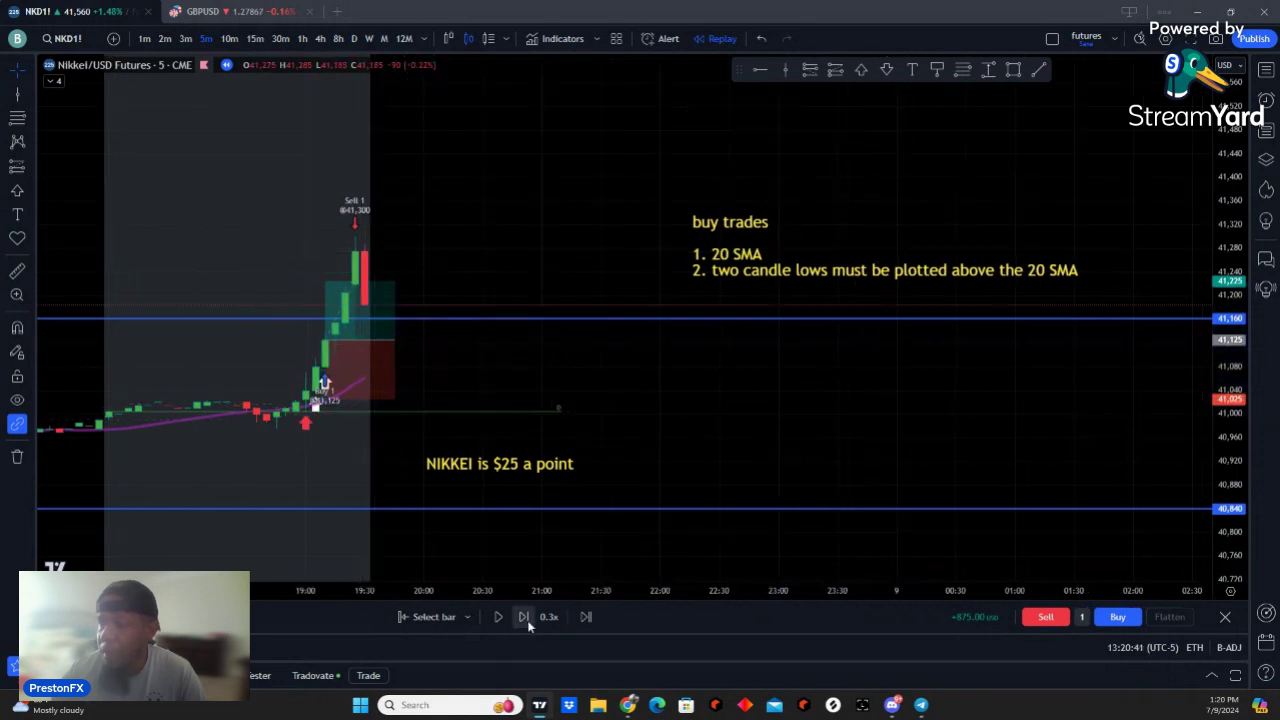
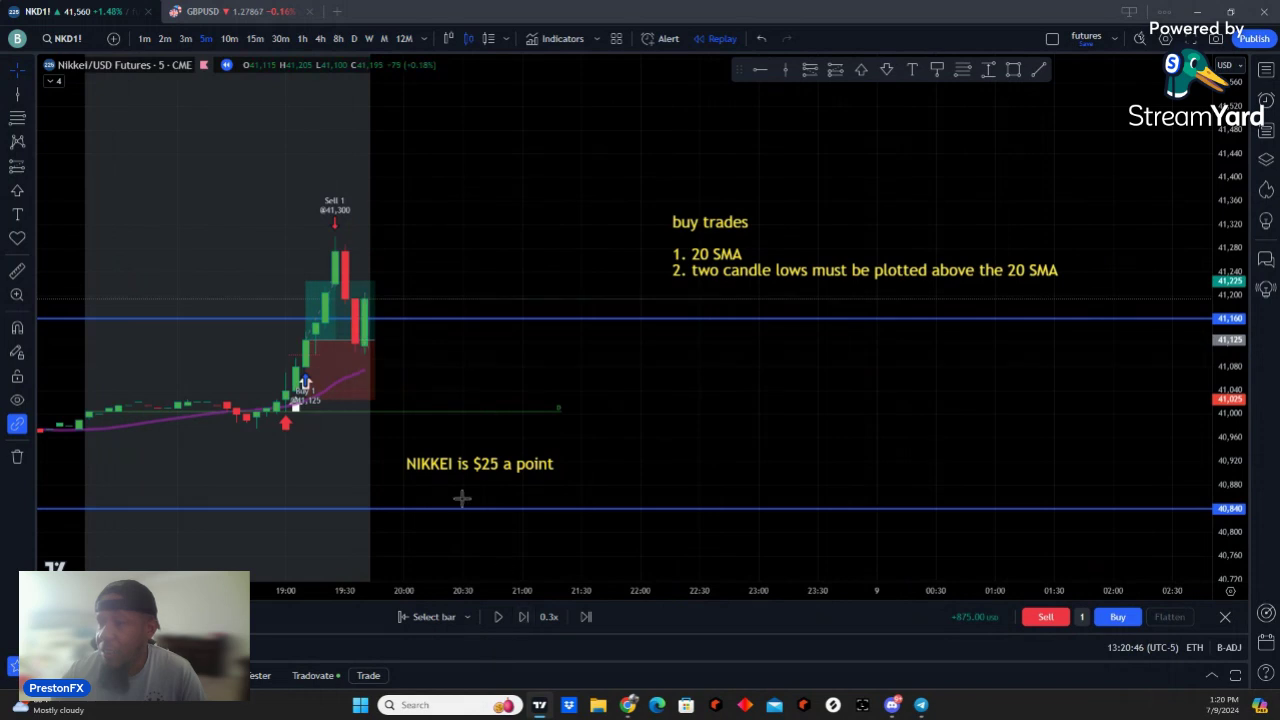
mouse_move(310, 370)
Step: Place an up arrow mark beneath the 19:40 candle and colour it white
left_click_drag(494, 368, 646, 403)
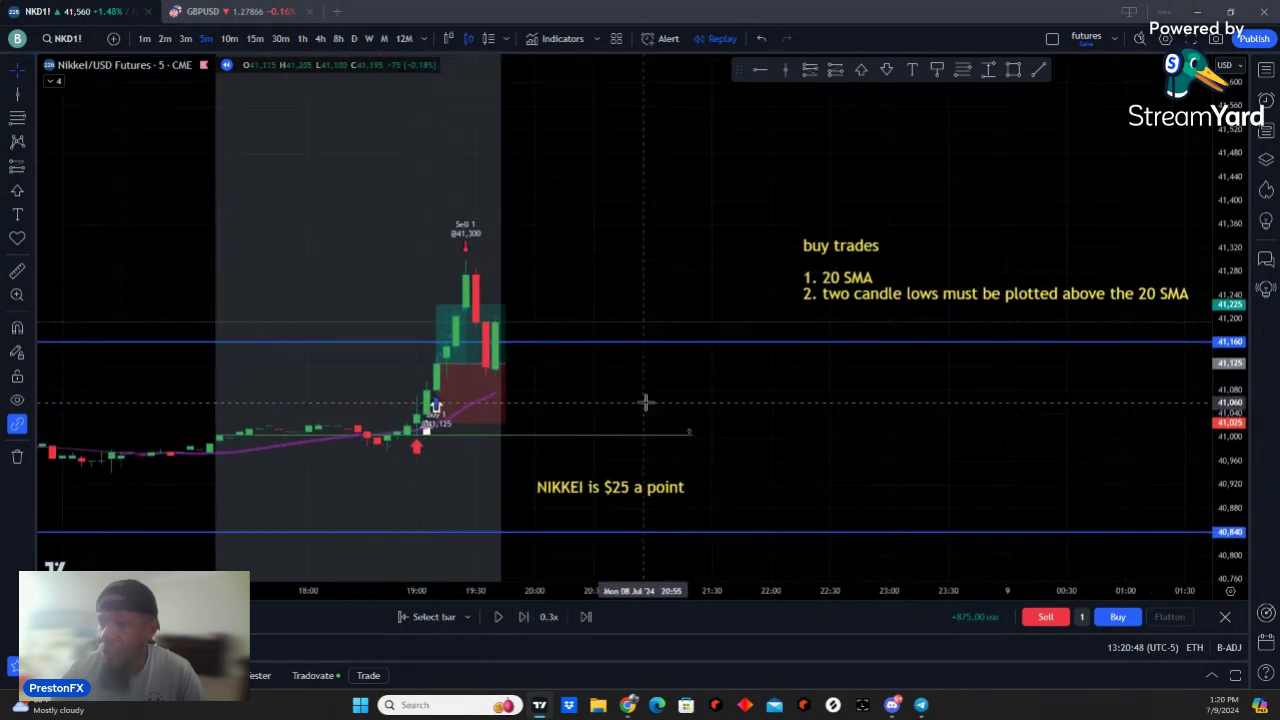
scroll(689, 217, "up", 2)
left_click(860, 70)
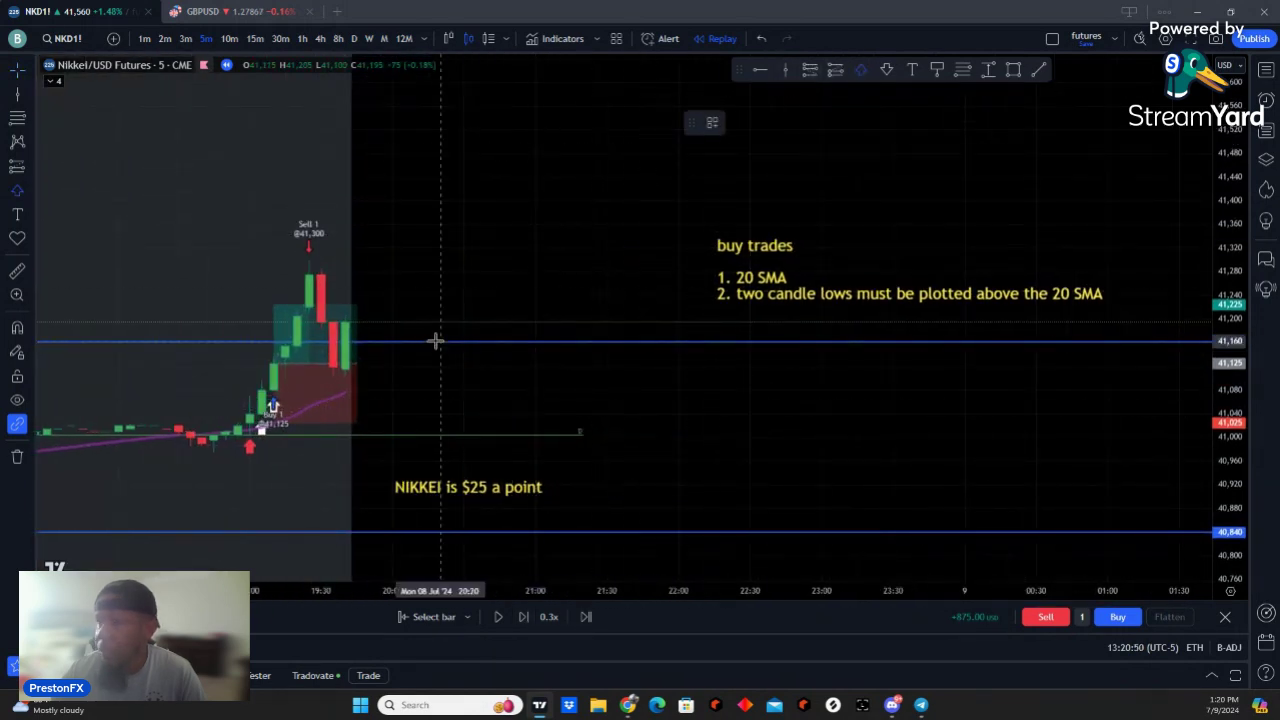
left_click(345, 393)
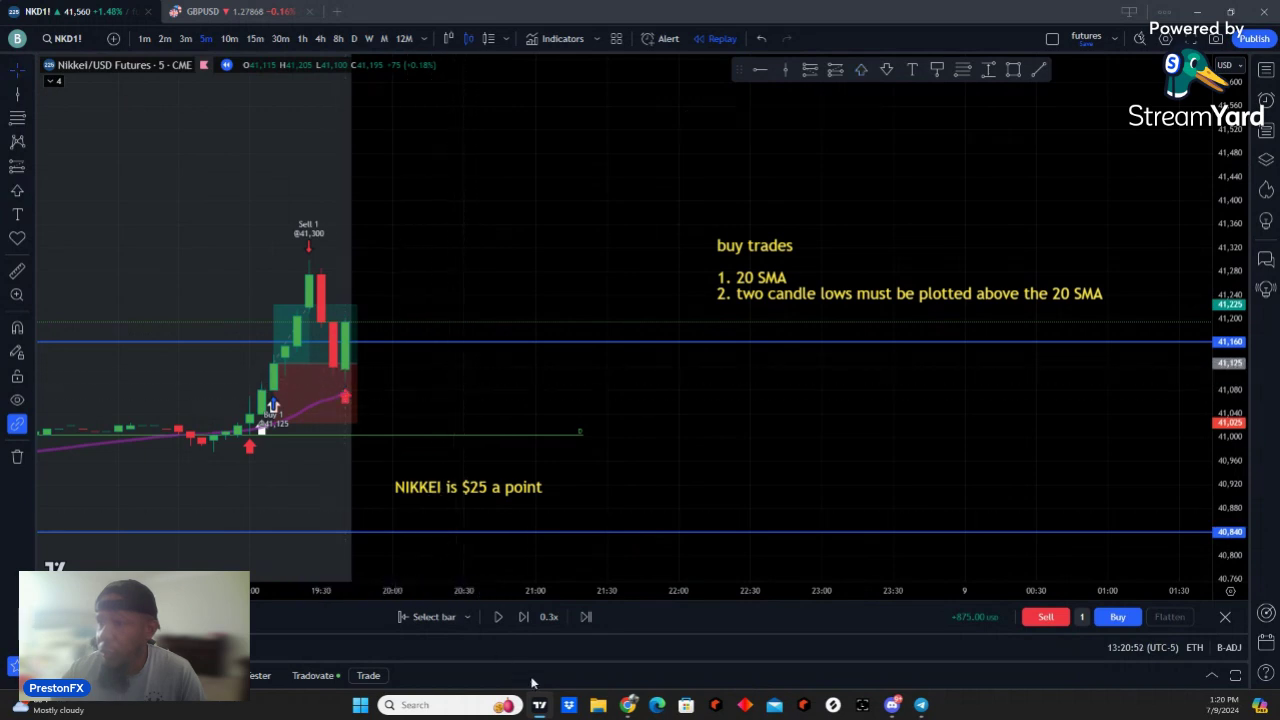
left_click(350, 392)
left_click(737, 122)
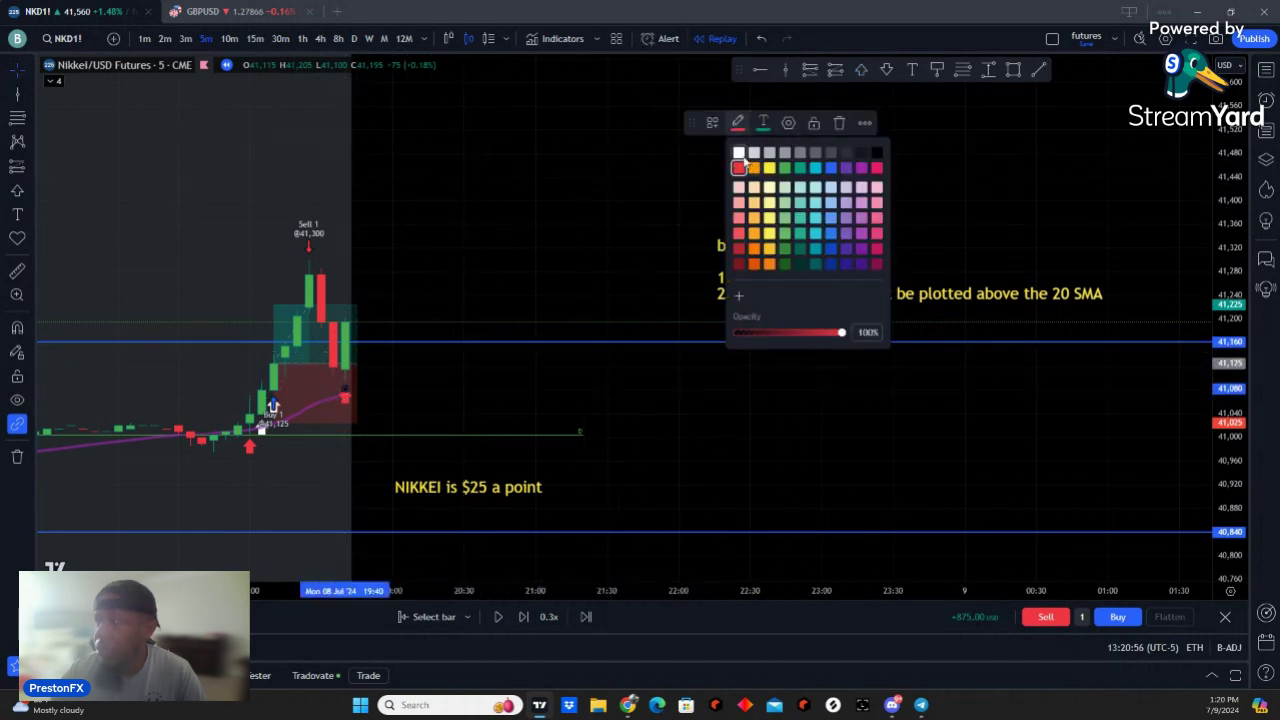
left_click(738, 152)
left_click(437, 229)
Step: Advance the replay one bar and move the newest white arrow into the empty chart area around 20:50 and 41,045
left_click(523, 616)
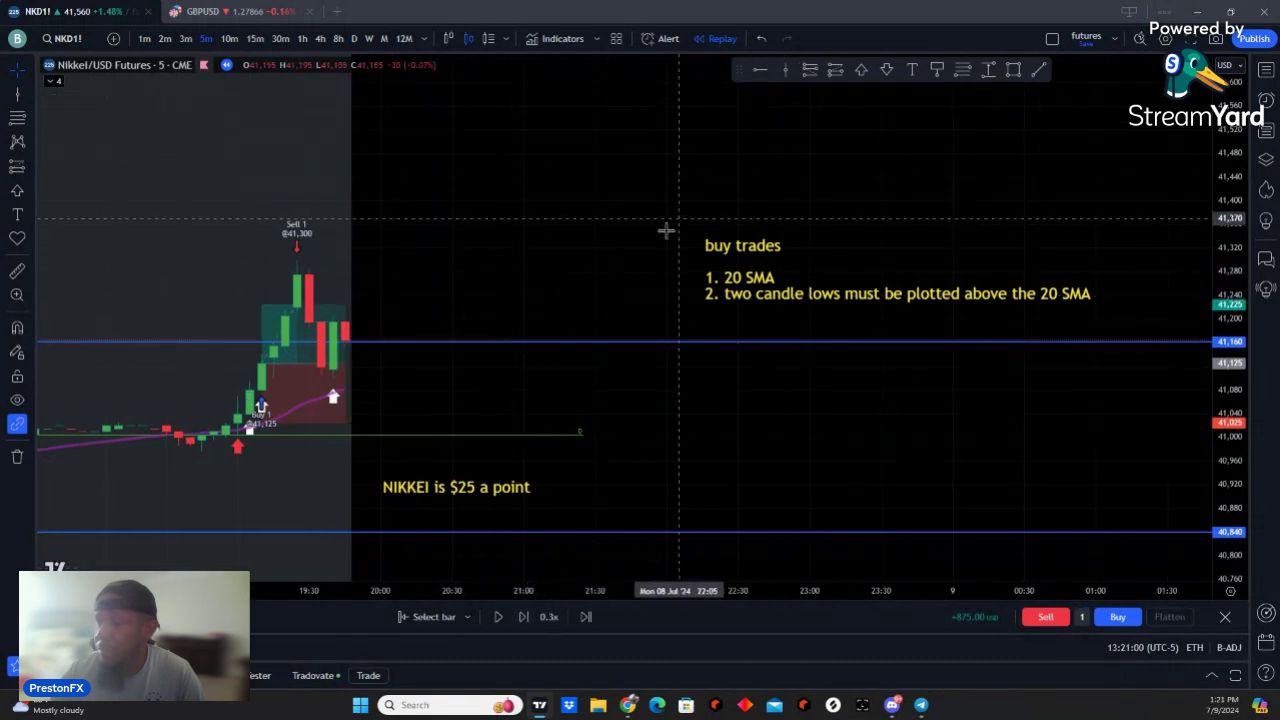
left_click(332, 400)
left_click_drag(332, 400, 500, 418)
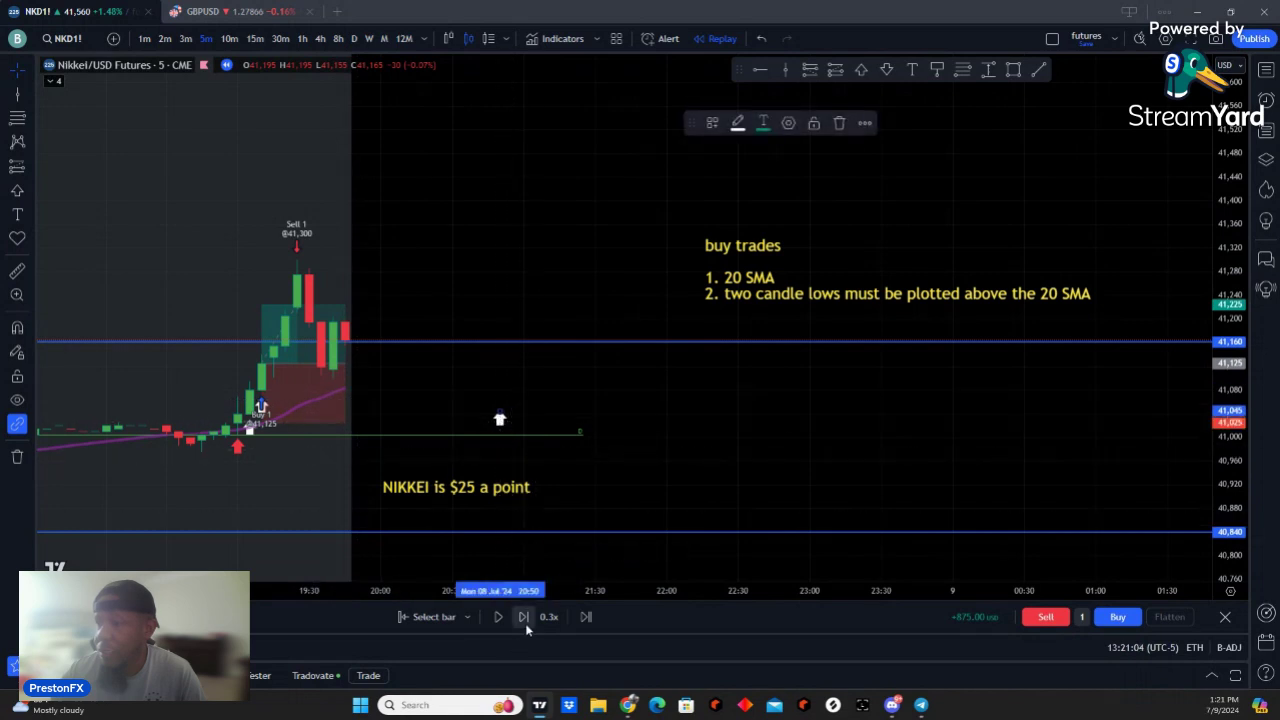
Step: Advance the replay bar by bar to the 20:05 candle
left_click(525, 622)
left_click(525, 617)
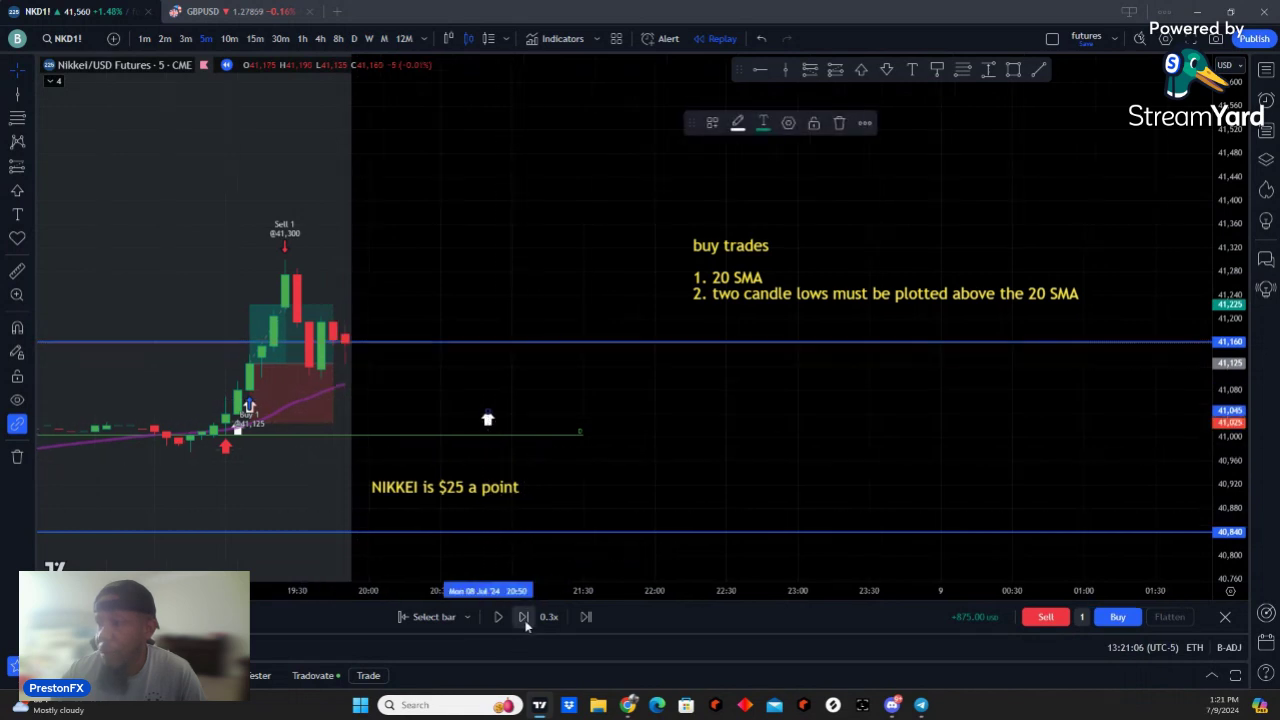
left_click(524, 619)
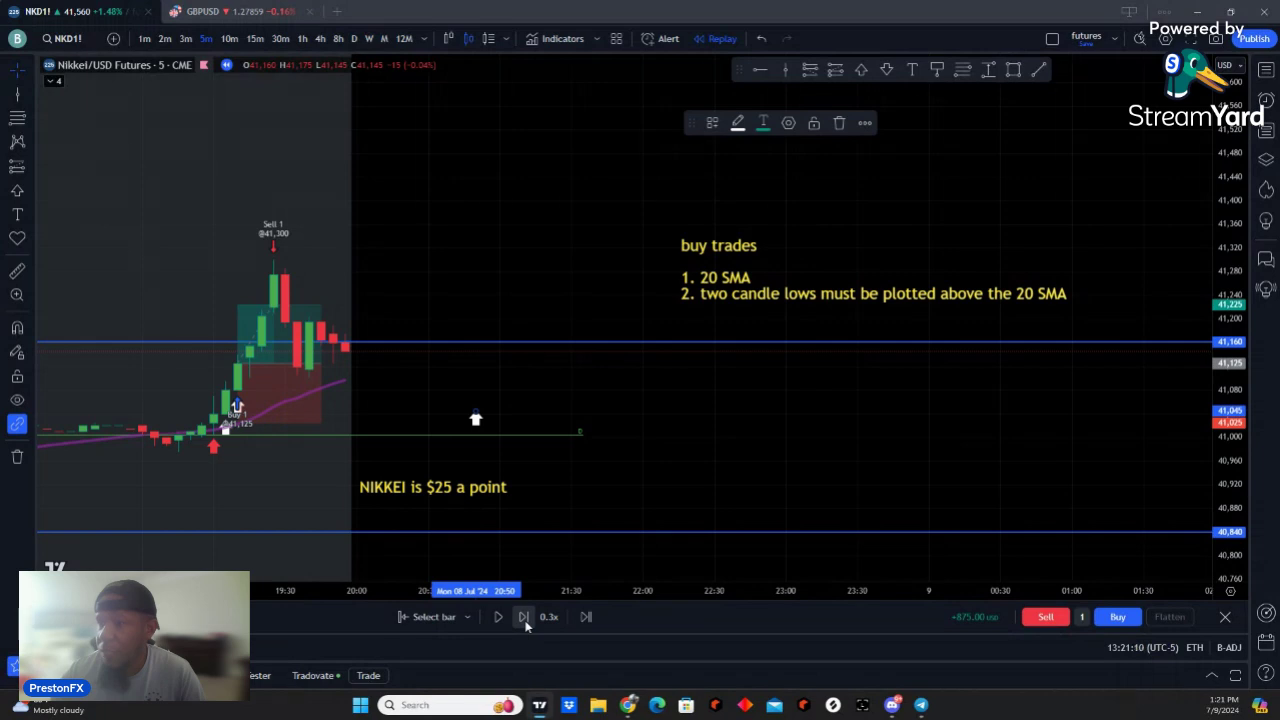
left_click(525, 620)
left_click(524, 618)
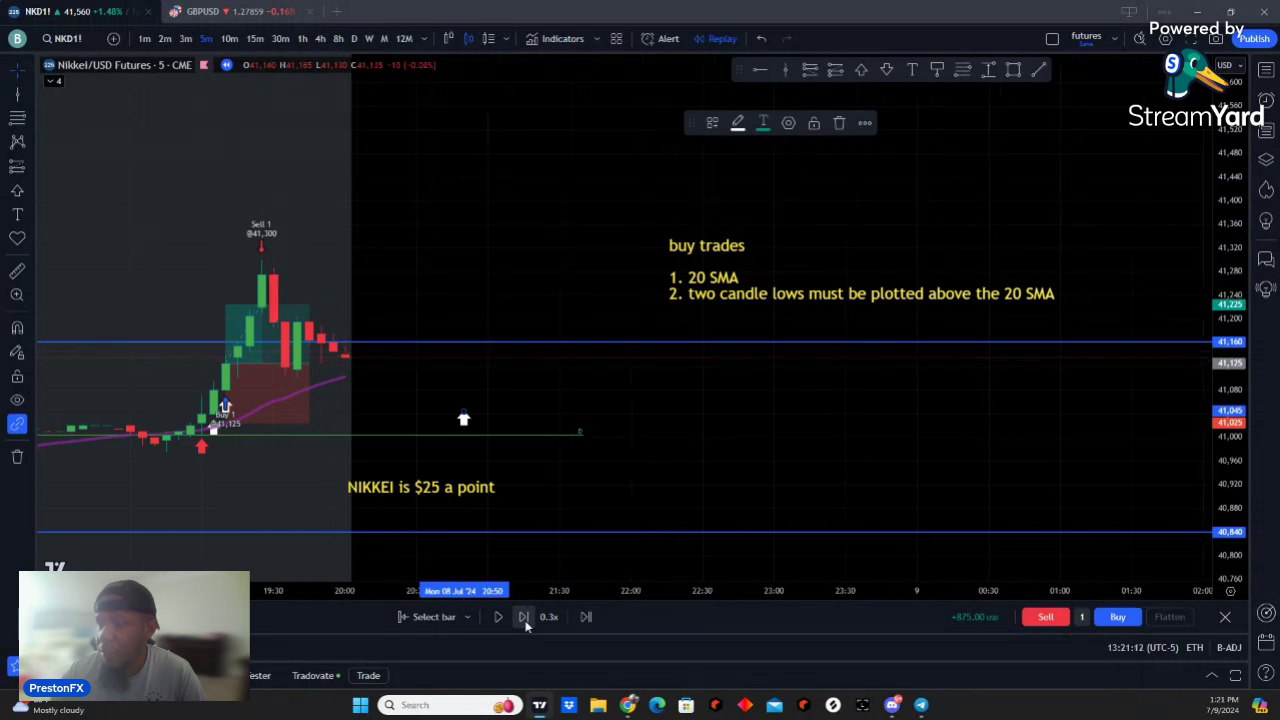
left_click(524, 619)
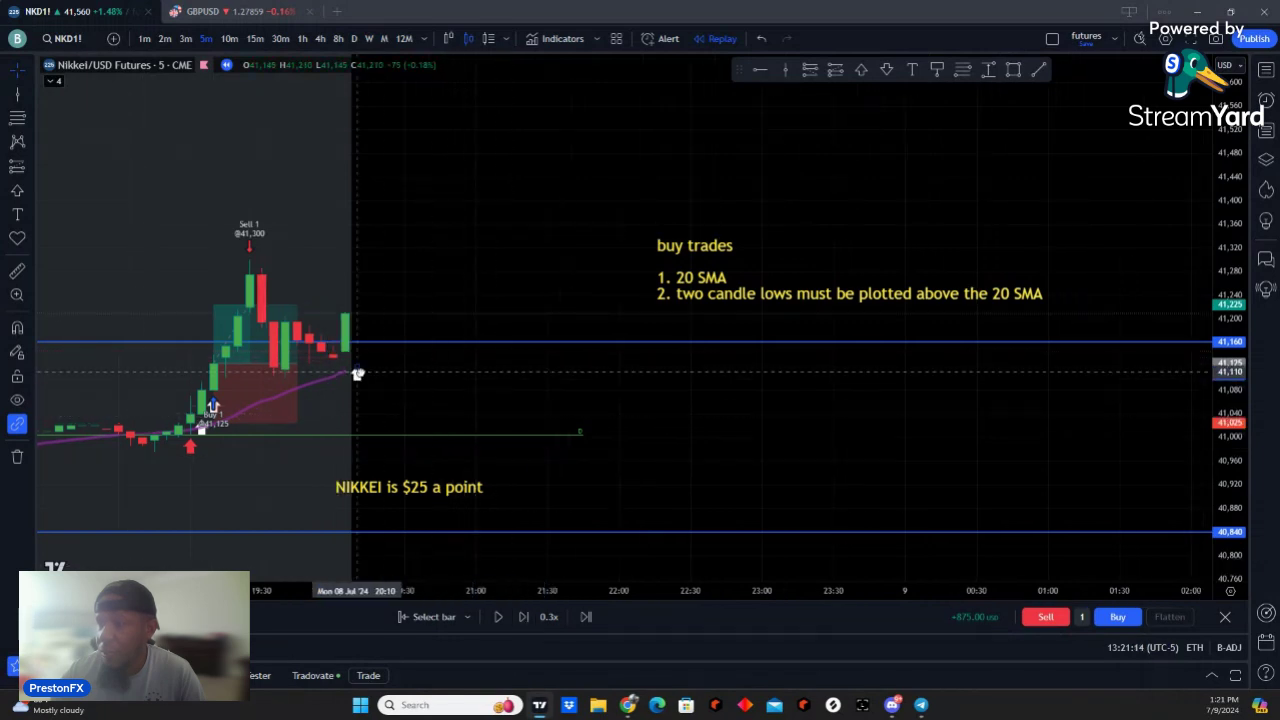
Step: Move the white arrow beneath the 20:05 candle, then advance one bar and mark the 20:10 candle with another up arrow below it
left_click(345, 366)
left_click(524, 617)
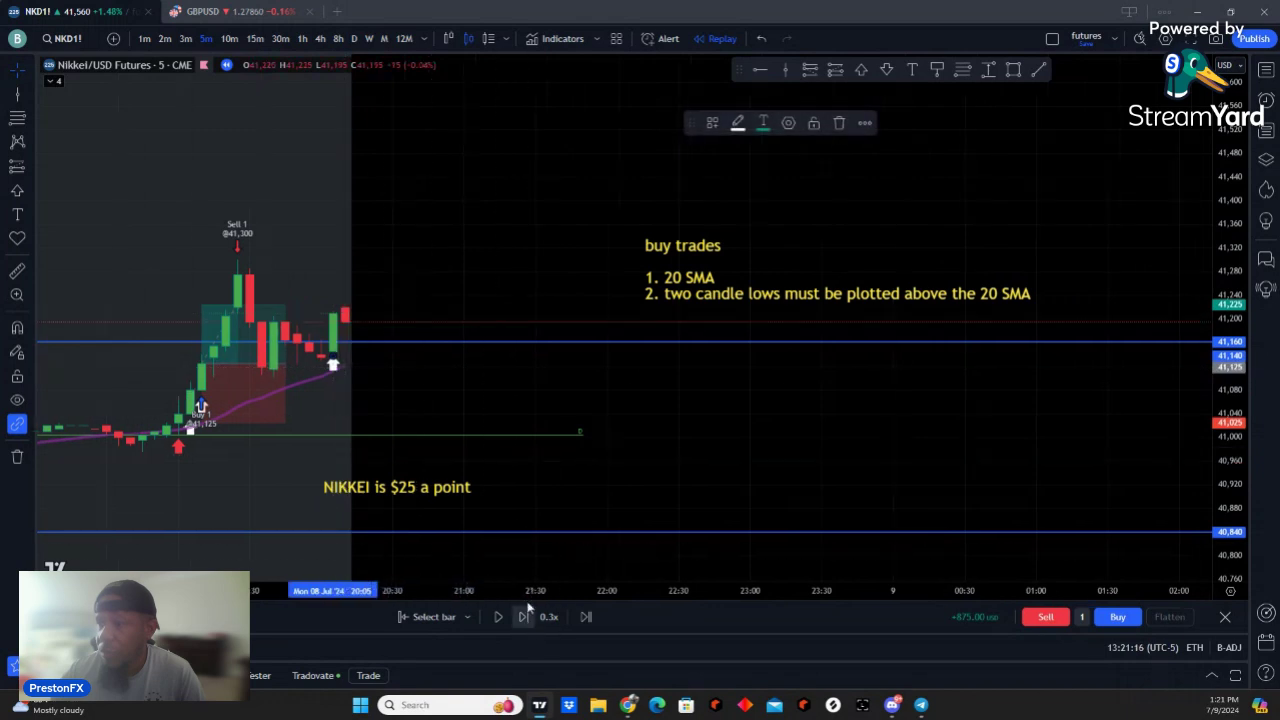
left_click(860, 70)
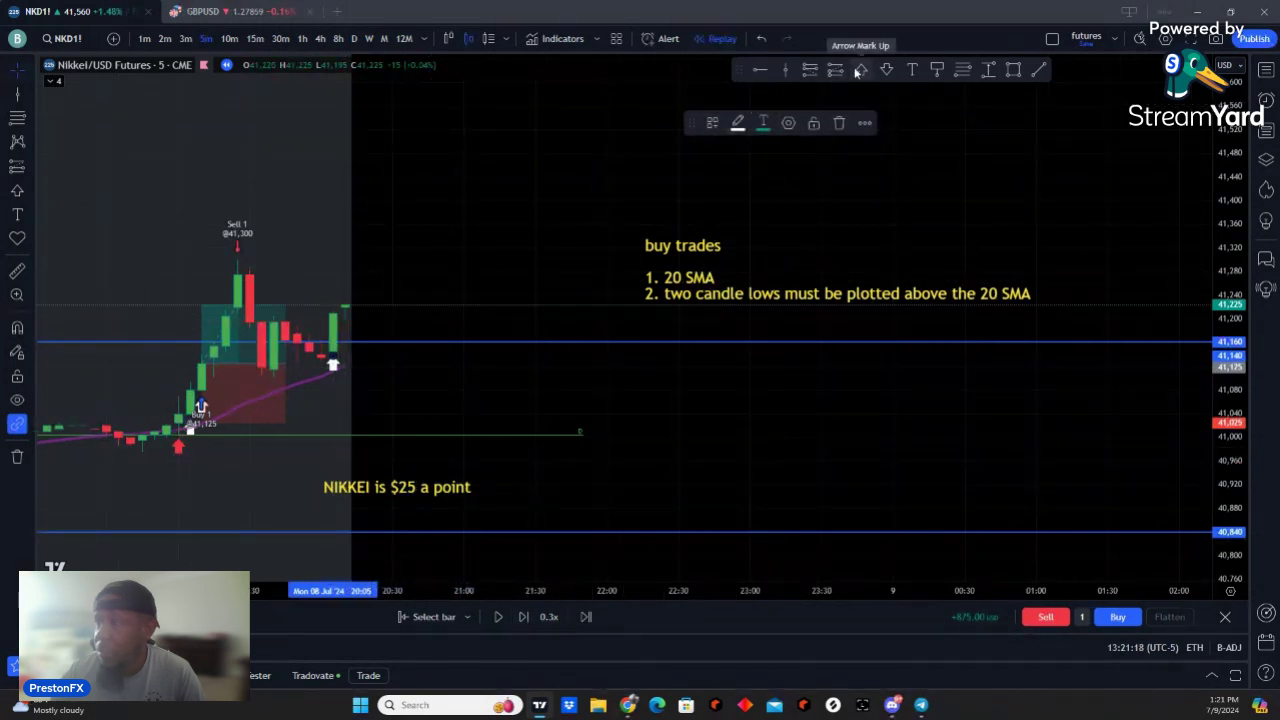
left_click(345, 343)
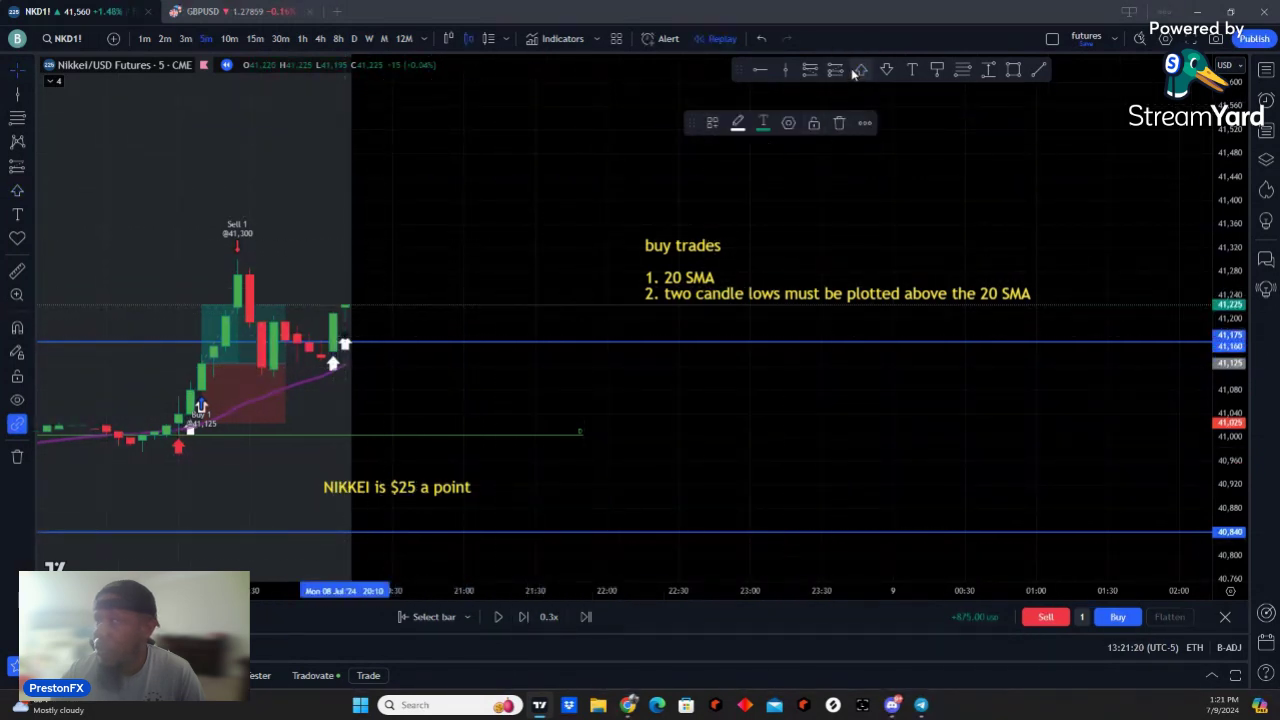
Step: Draw a long position from the 20:10 candle at 41,225 with its profit and stop levels both set to 20 ticks
left_click(835, 70)
left_click(345, 304)
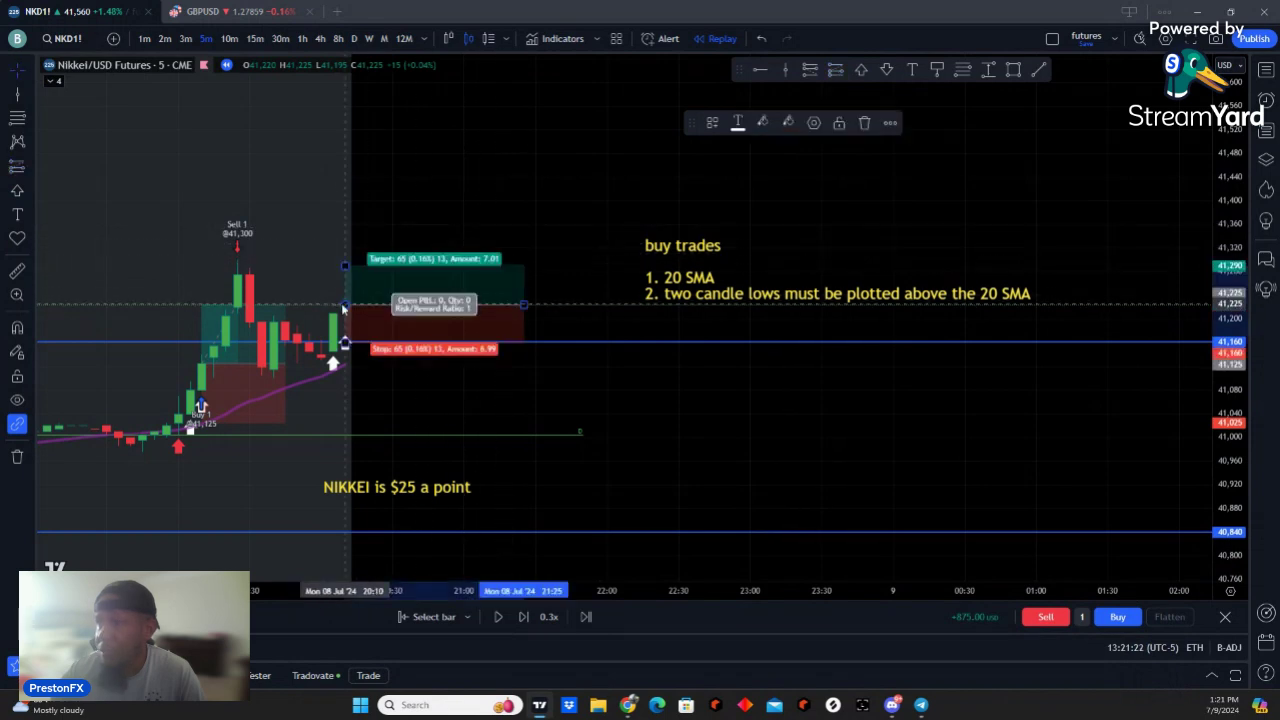
double_click(434, 323)
double_click(613, 382)
type("5")
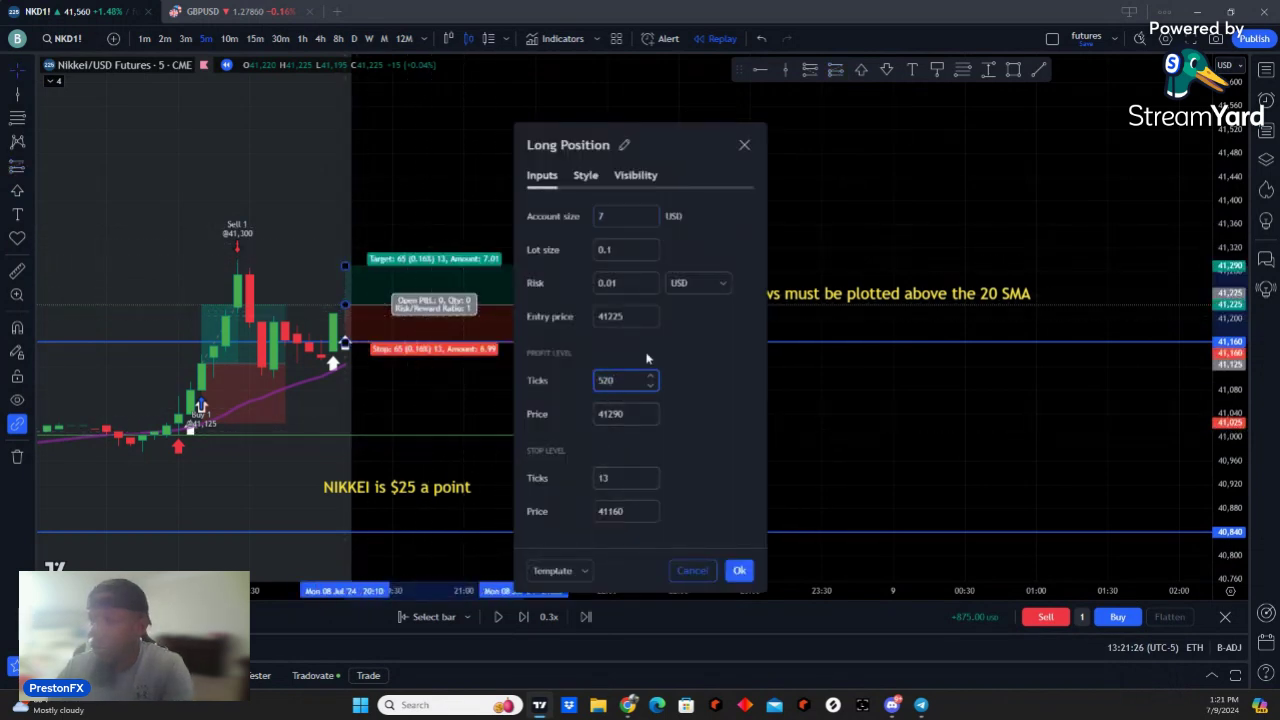
type("0")
left_click(614, 482)
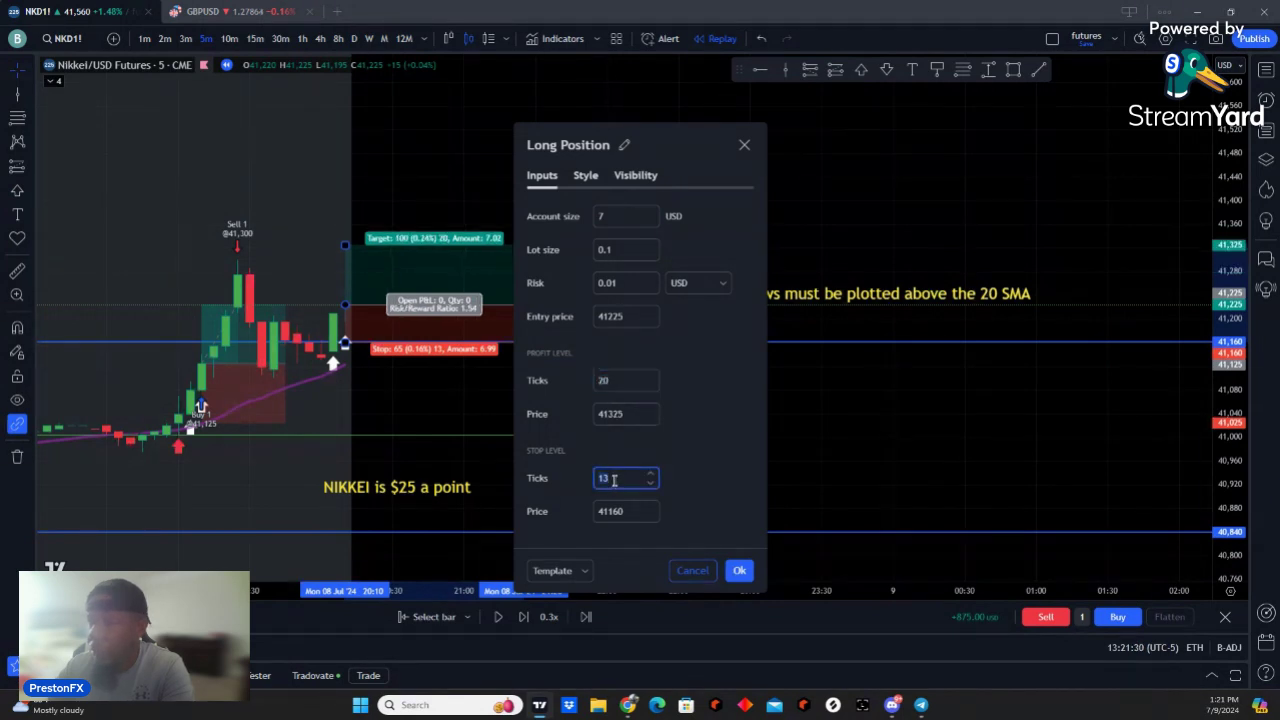
left_click(846, 466)
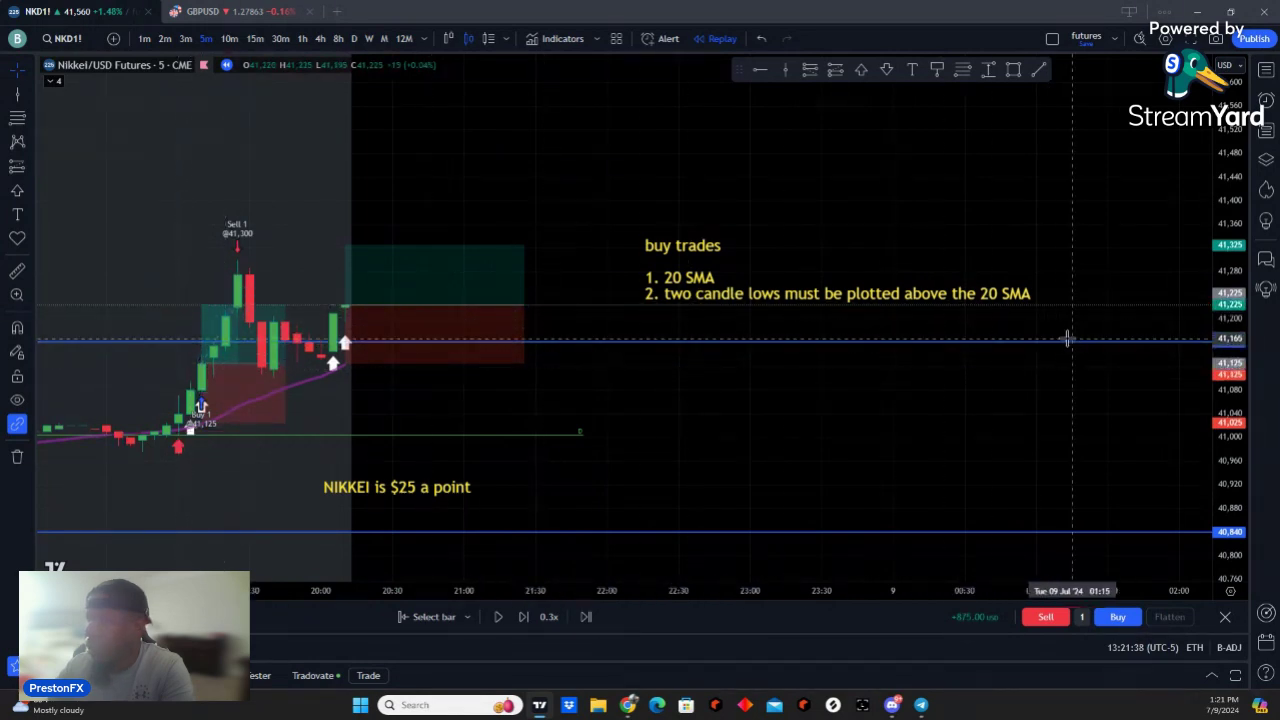
Step: Move the "buy trades" note higher up the chart and label the 41,160 line with the text "previous day high" just above it
mouse_move(678, 286)
left_mouse_down()
mouse_move(667, 207)
mouse_move(621, 145)
left_mouse_up()
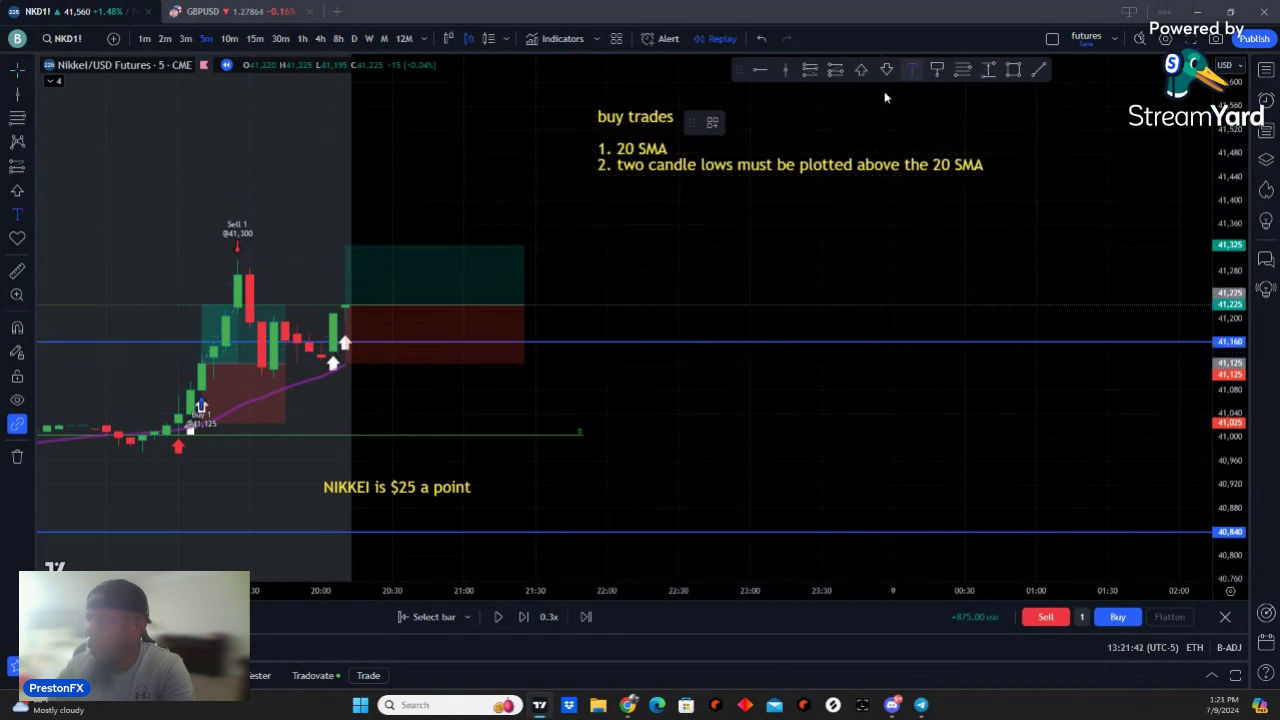
left_click(572, 331)
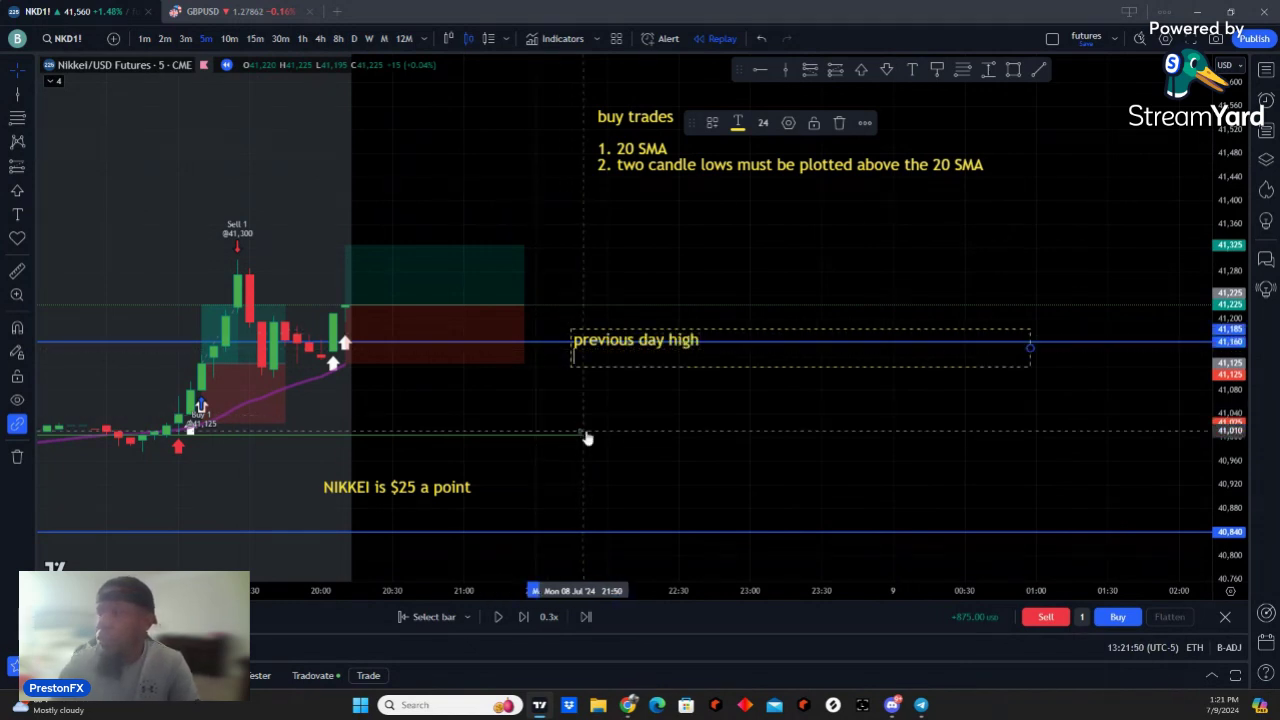
left_click_drag(647, 339, 647, 317)
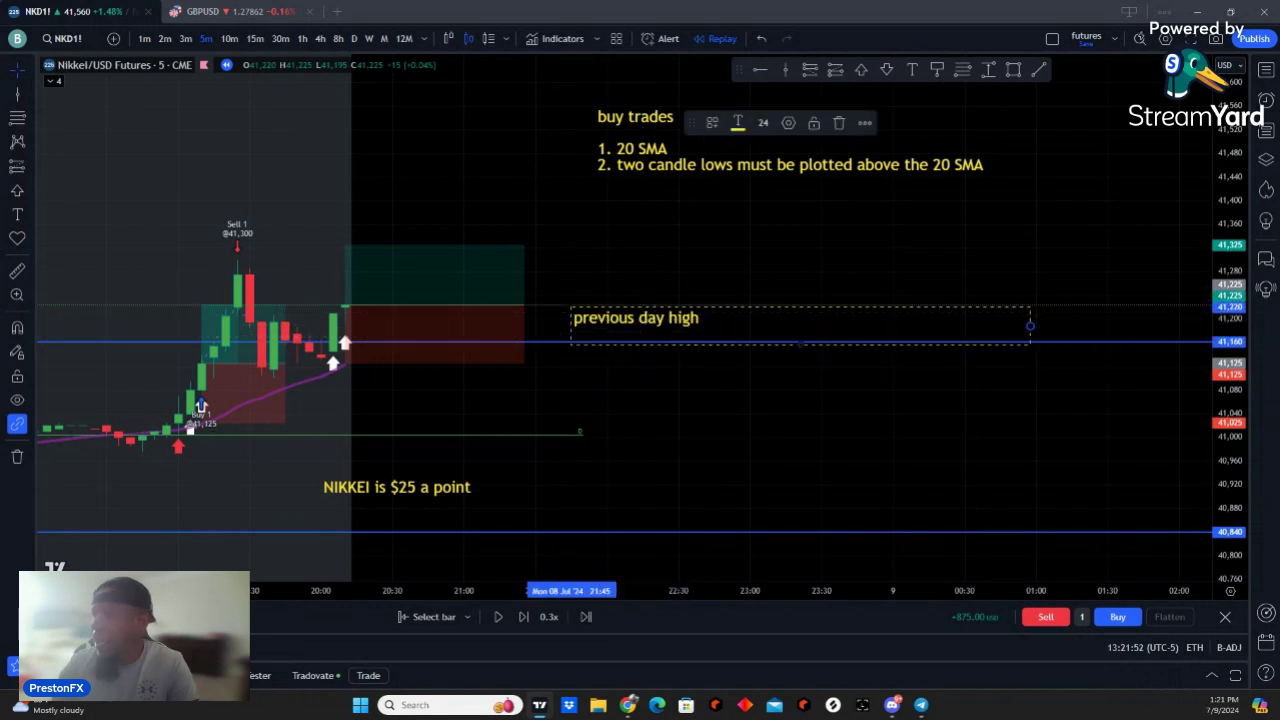
left_click(1065, 383)
left_click_drag(667, 318, 668, 329)
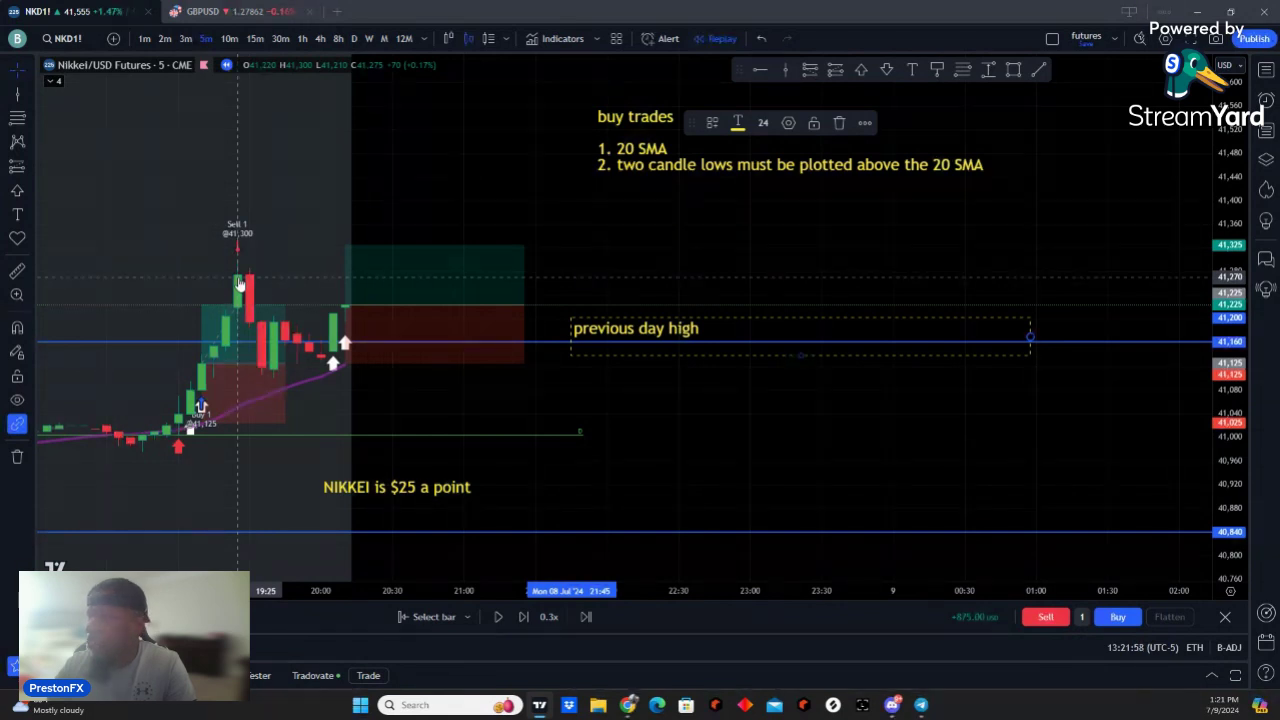
Step: Add a price note from about 19:20 near the 41,280 swing high to about 22:00, with its line and background in teal
left_click(938, 72)
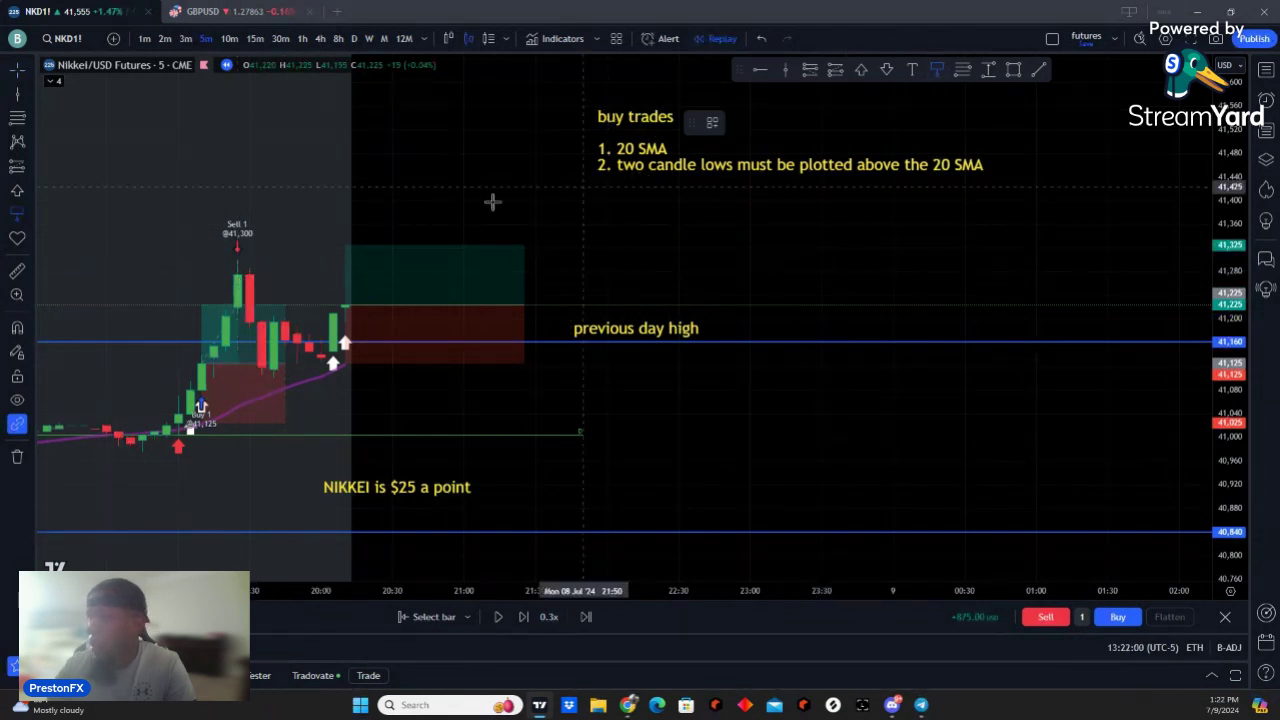
left_click(228, 271)
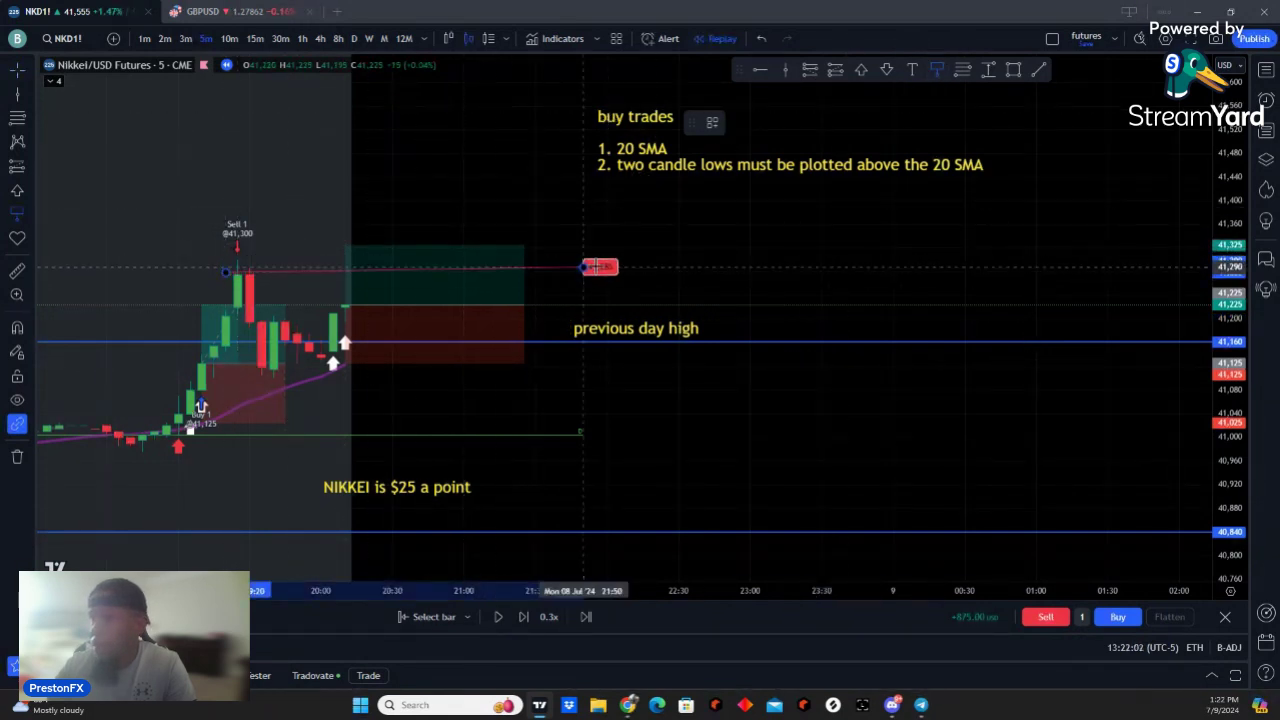
left_click(610, 268)
left_click(737, 122)
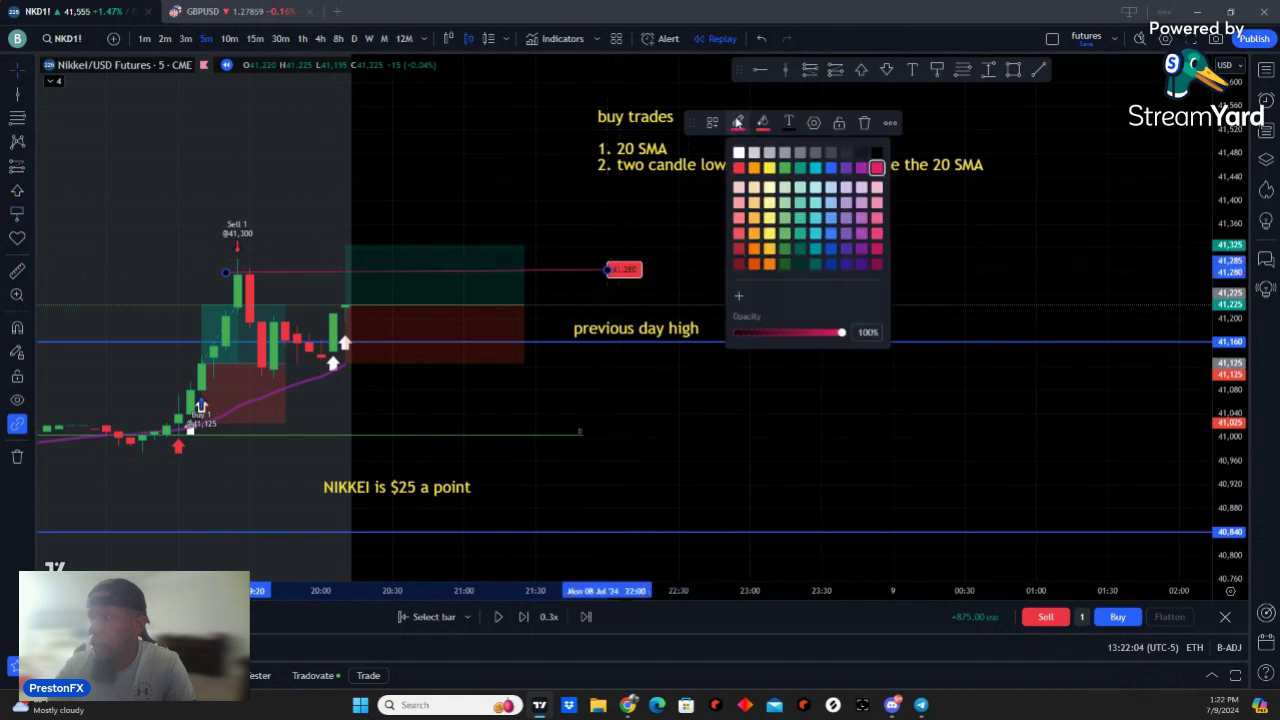
left_click(793, 172)
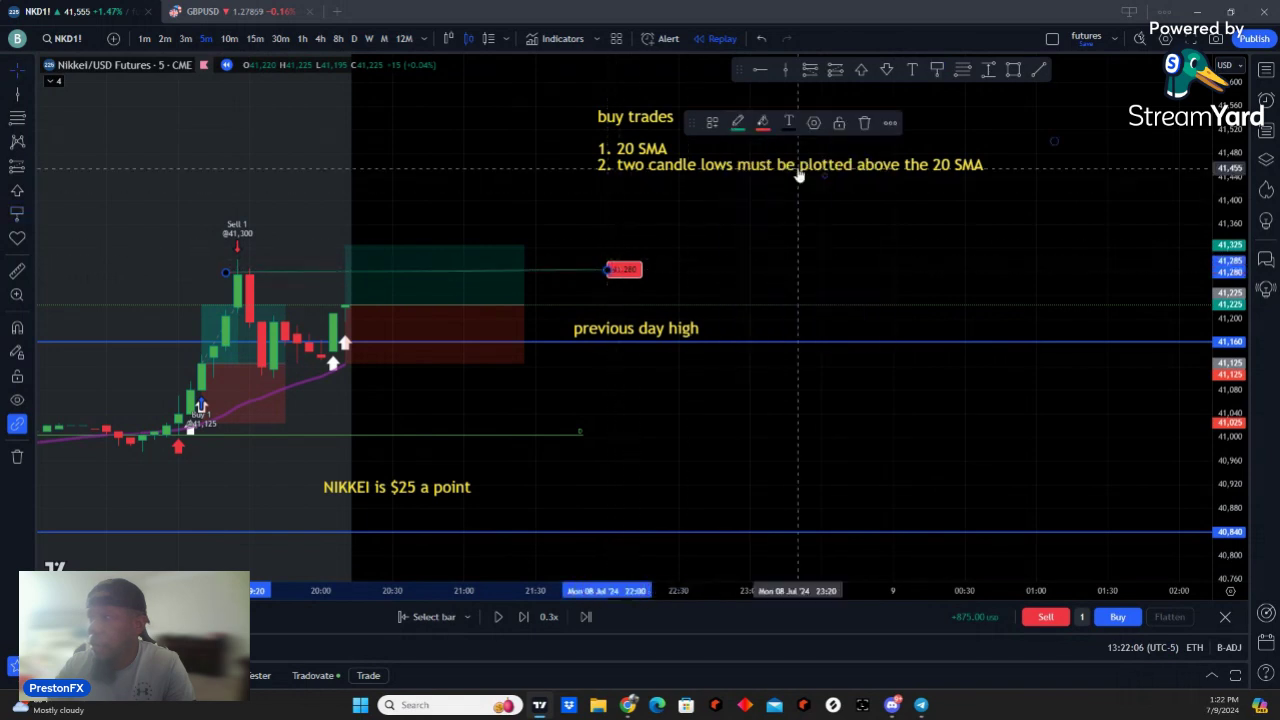
left_click(764, 123)
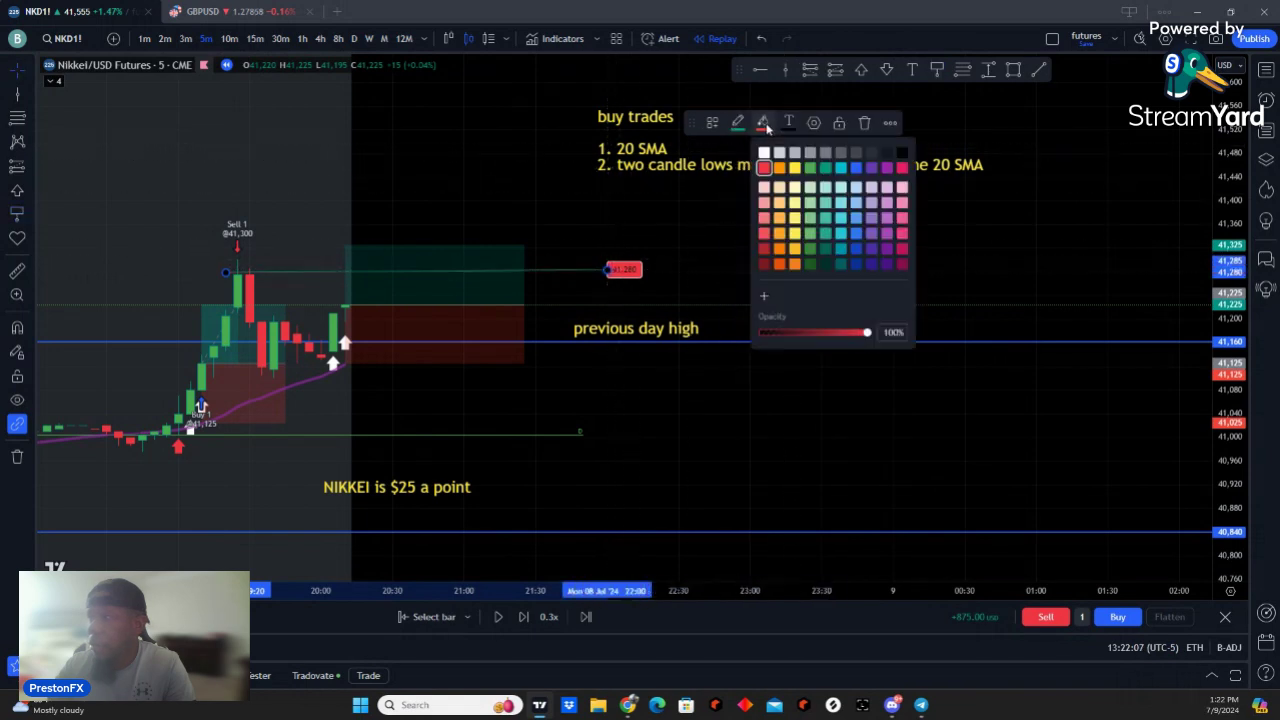
left_click(821, 168)
left_click(731, 251)
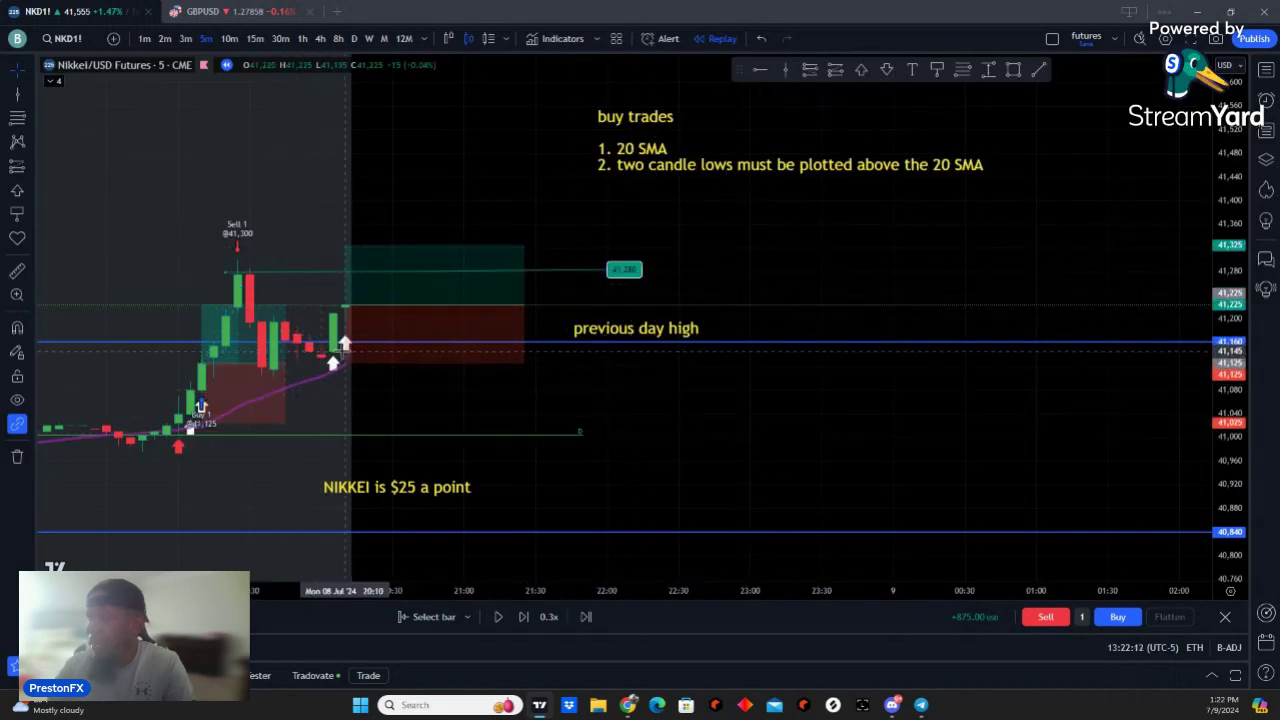
Step: Buy 1 contract at the 20:10 candle and set its stop loss at 41,125 and take profit at 41,325
left_click(343, 343)
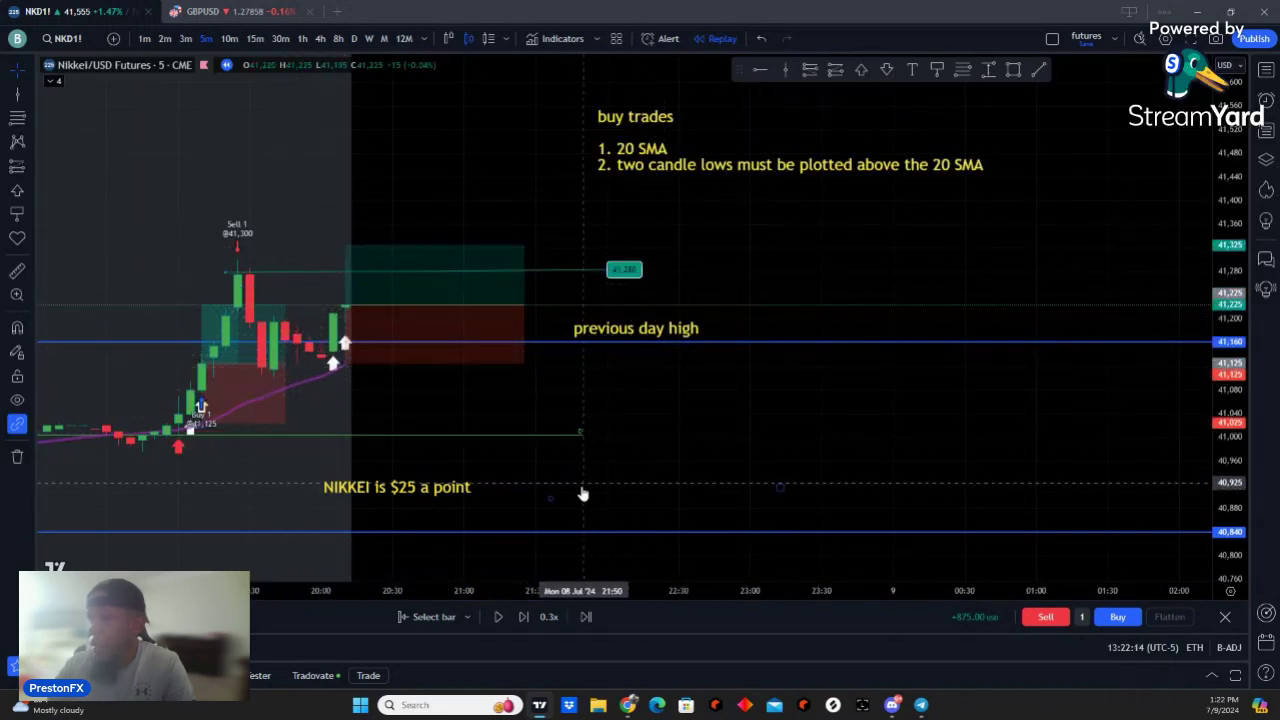
left_click(1117, 617)
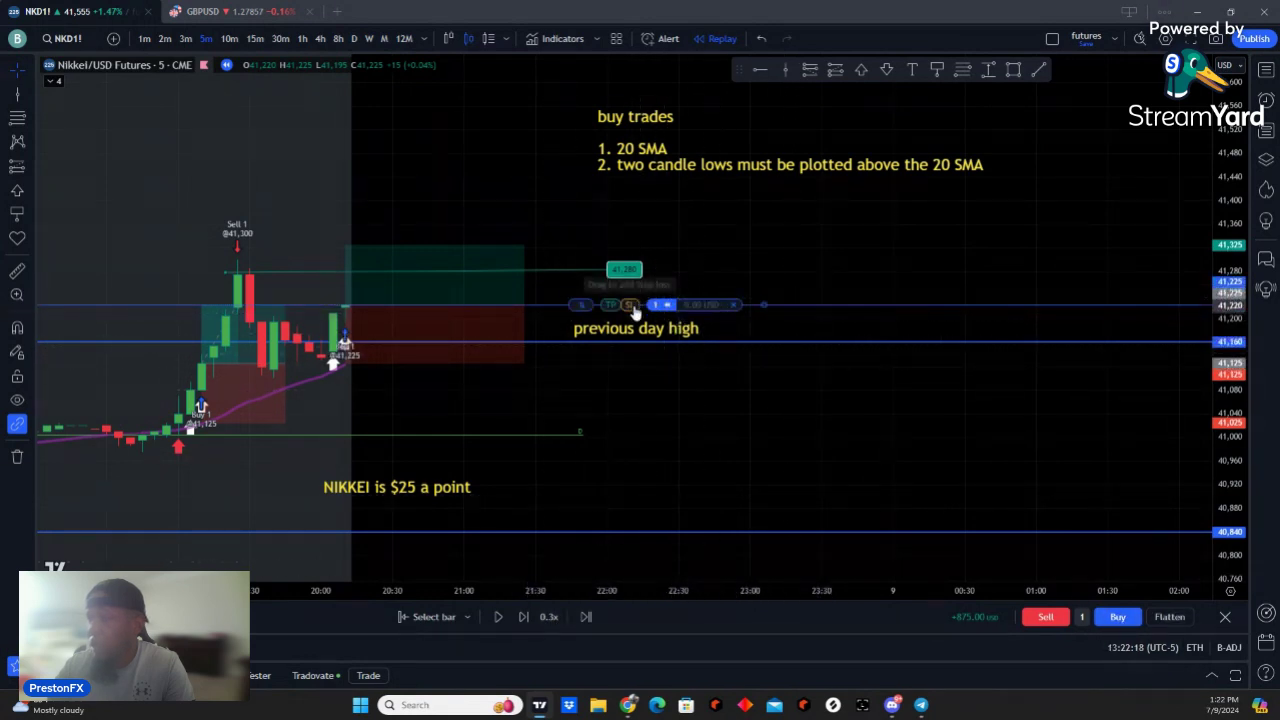
left_click_drag(629, 305, 640, 362)
left_click_drag(636, 312, 641, 244)
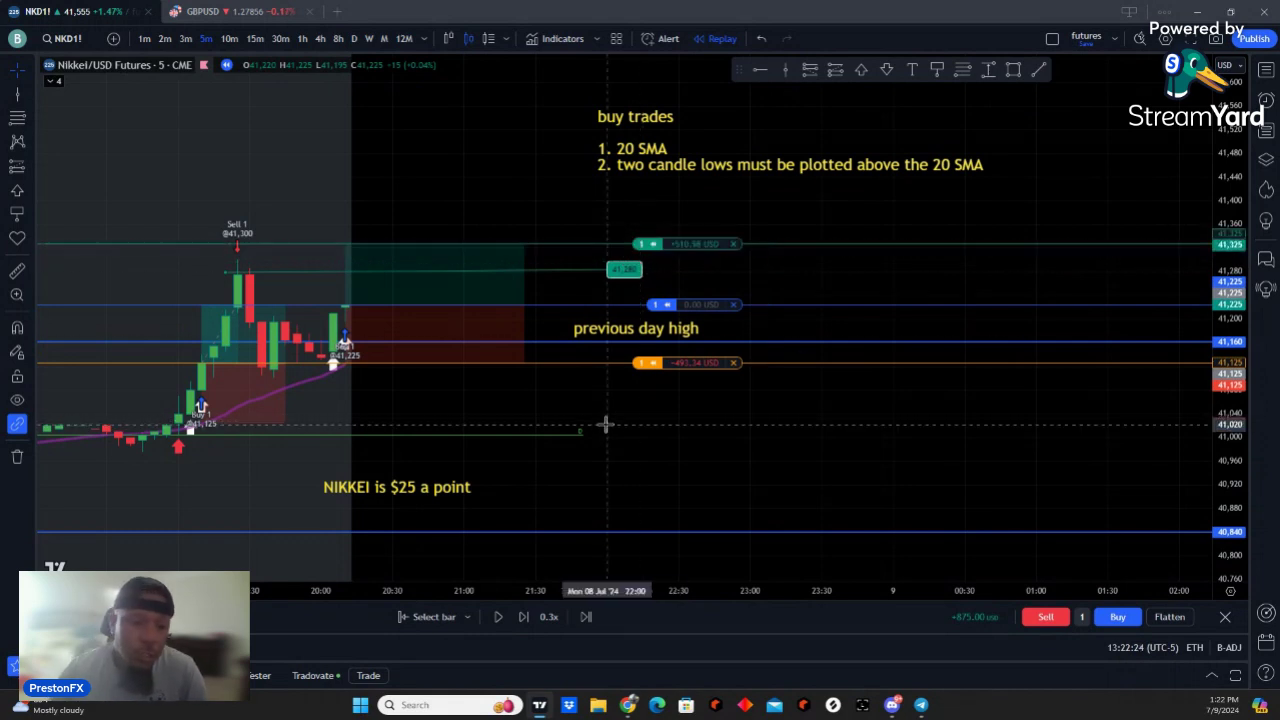
Step: Advance the replay bar by bar to the 20:45 candle to play out the open buy trade
left_click(522, 617)
left_click(520, 618)
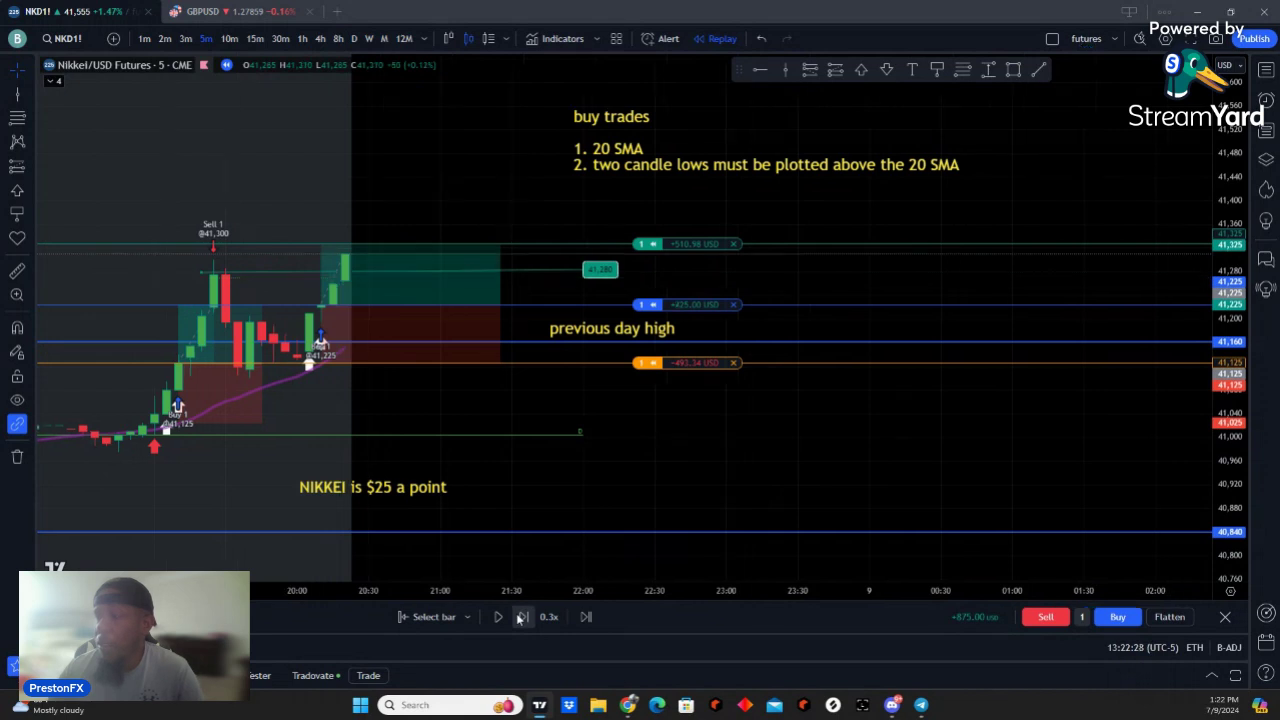
left_click(520, 618)
left_click(520, 618)
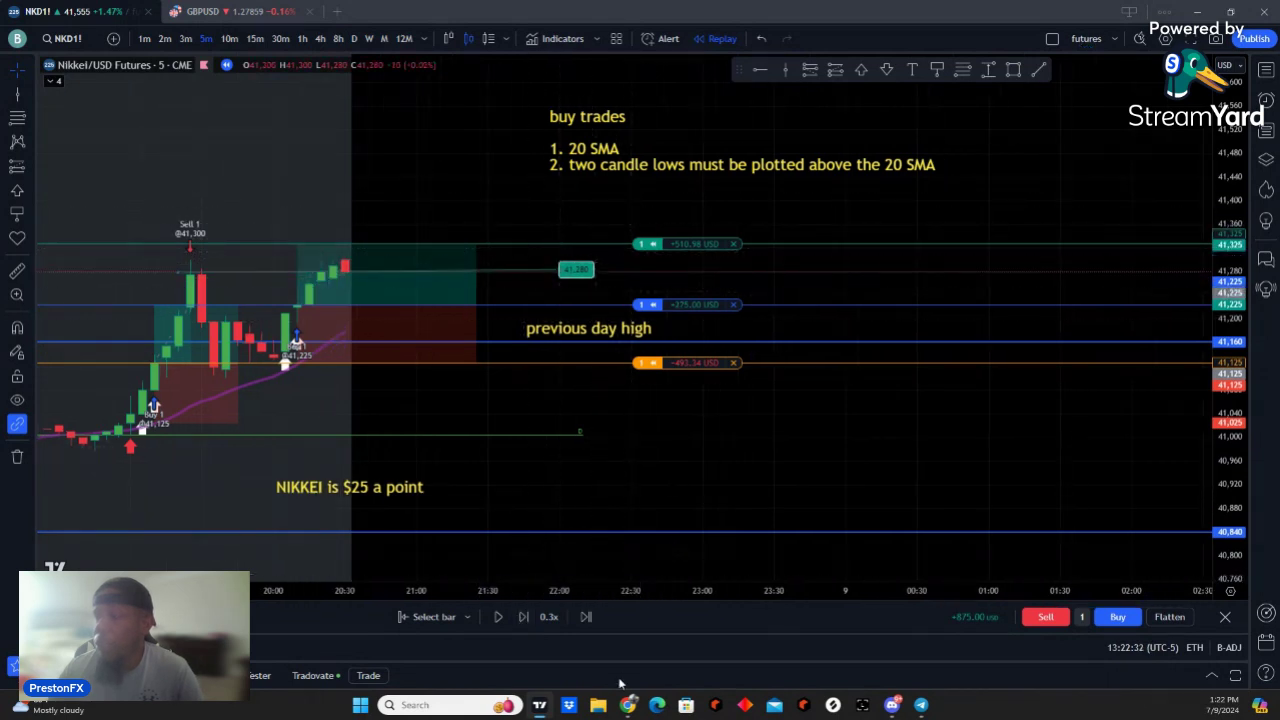
left_click(524, 618)
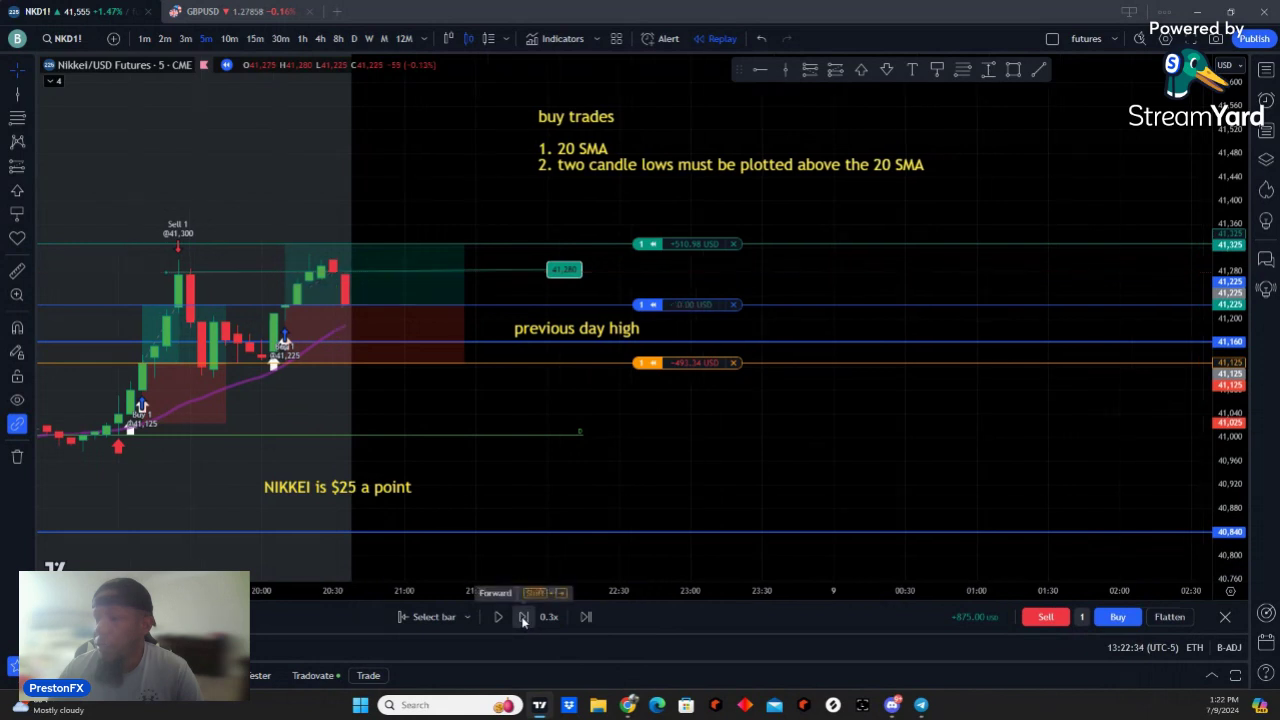
left_click(524, 618)
left_click(524, 618)
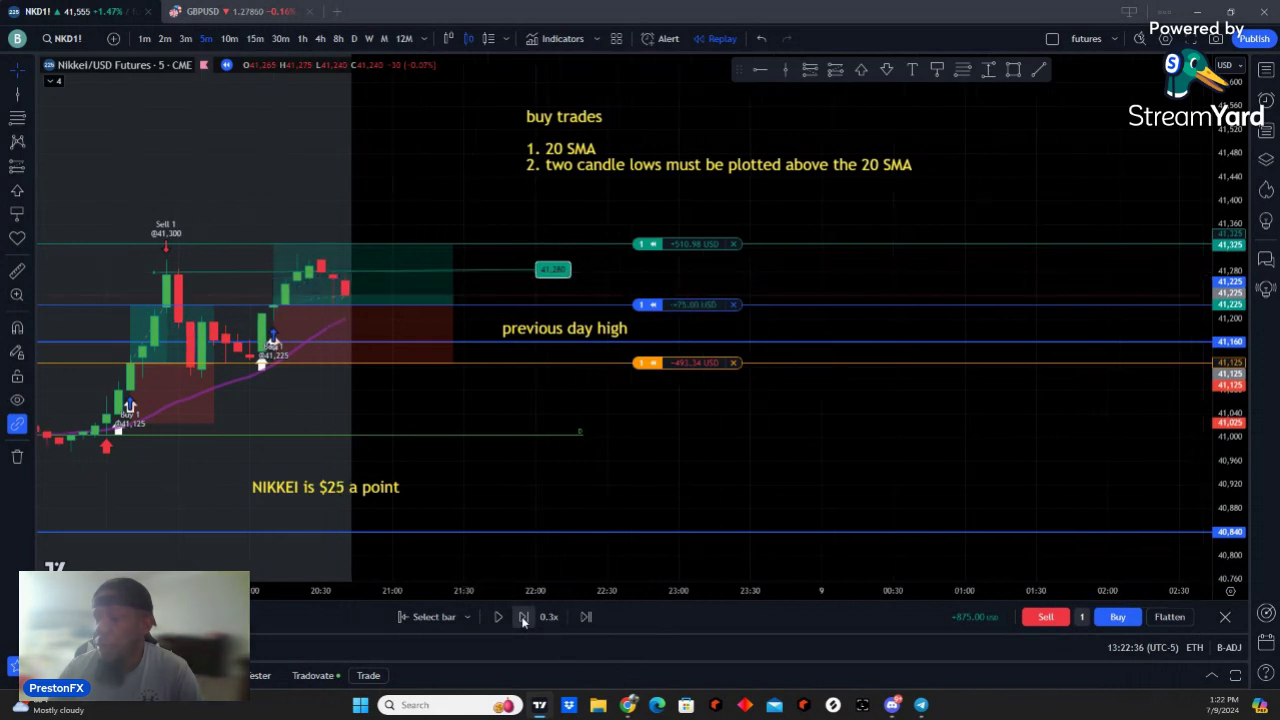
left_click(524, 618)
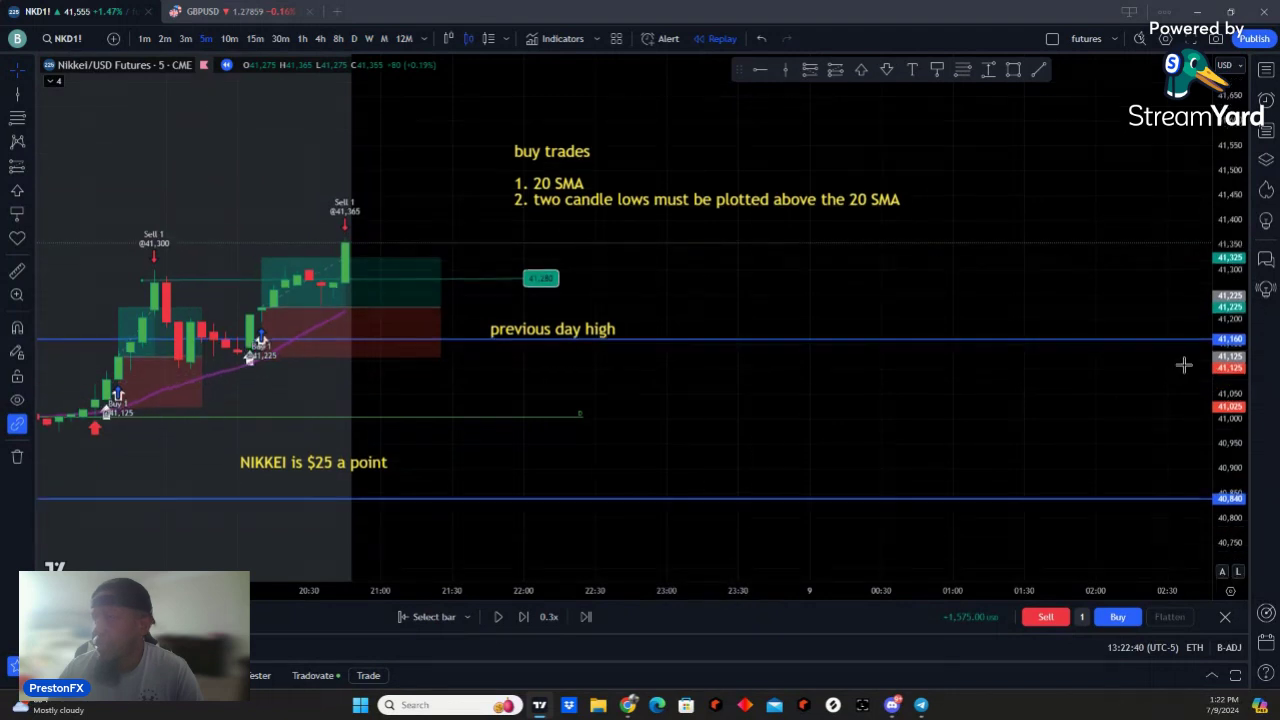
Step: Add a price note at the 20:45 candle's 41,355 high extending to about 22:45, and move the "buy trades" note over to about 23:30
left_click_drag(894, 271, 866, 340)
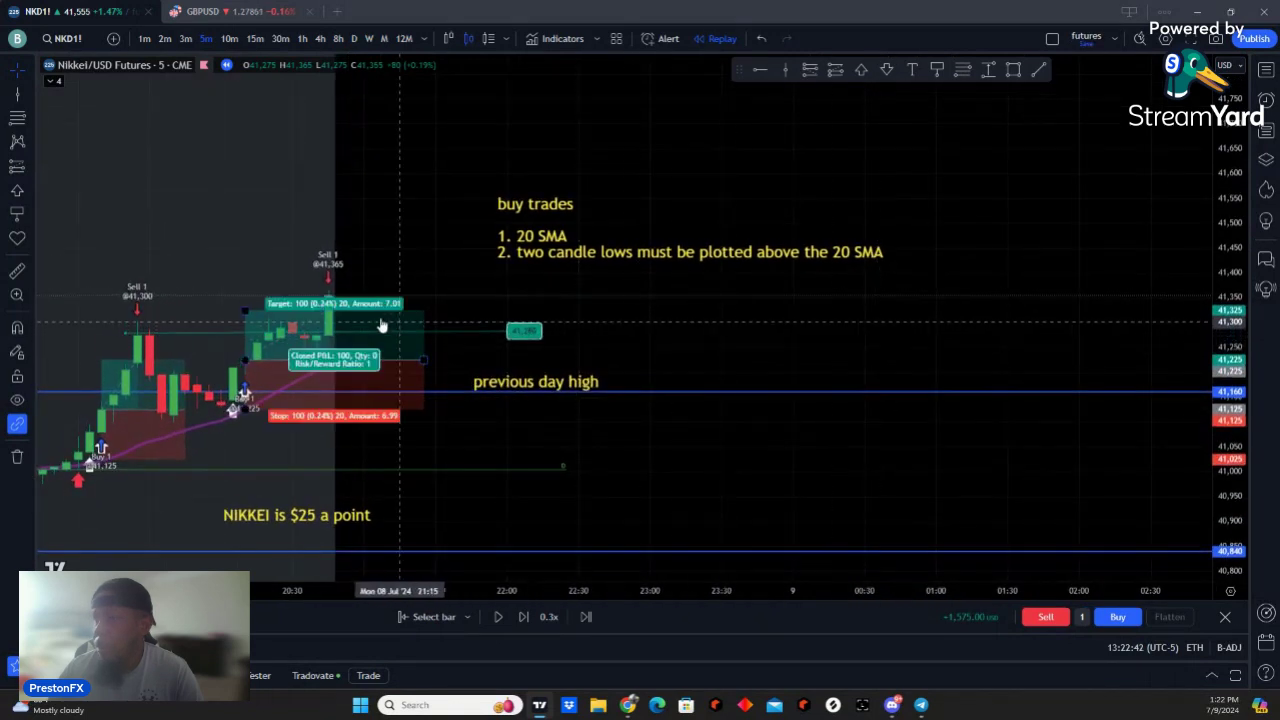
left_click(934, 70)
left_click(322, 296)
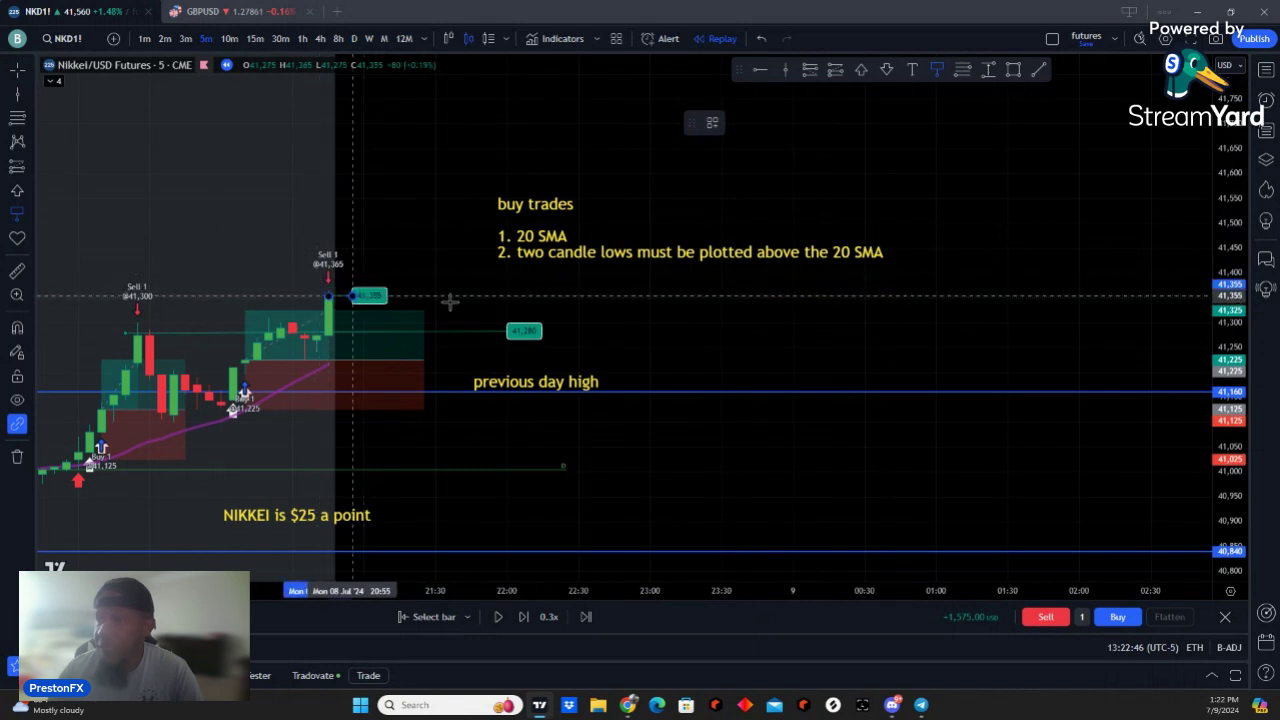
left_click(616, 298)
mouse_move(544, 236)
left_mouse_down()
mouse_move(804, 327)
mouse_move(769, 351)
left_mouse_up()
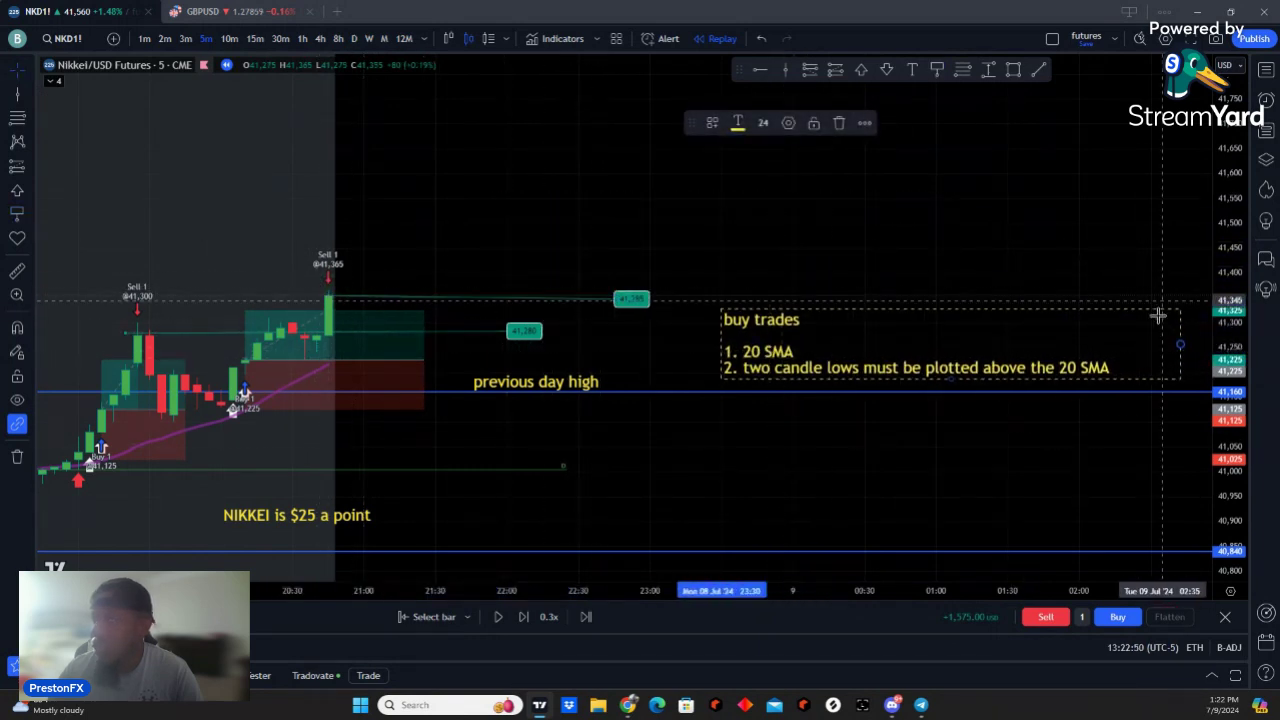
left_click(790, 560)
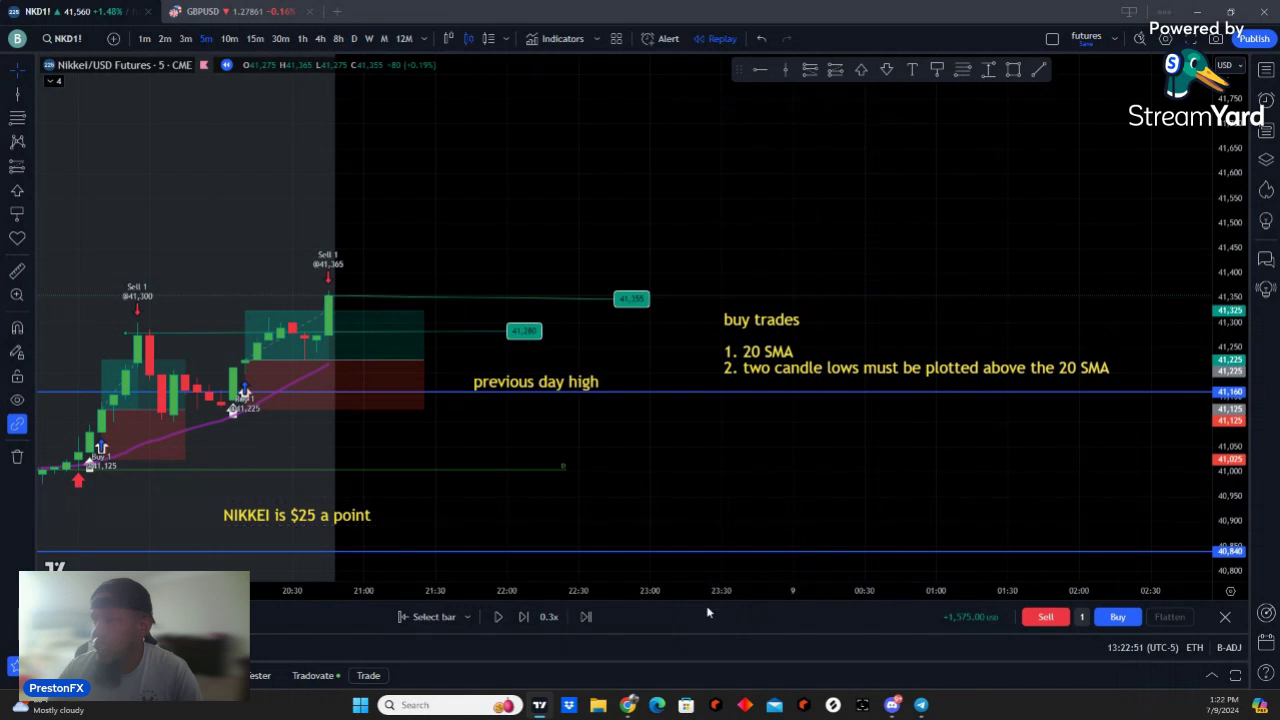
Step: Advance the replay to the 20:55 candle and raise the free end of the 20:45 price note to about 41,360
left_click(526, 618)
left_click(524, 617)
left_click(527, 618)
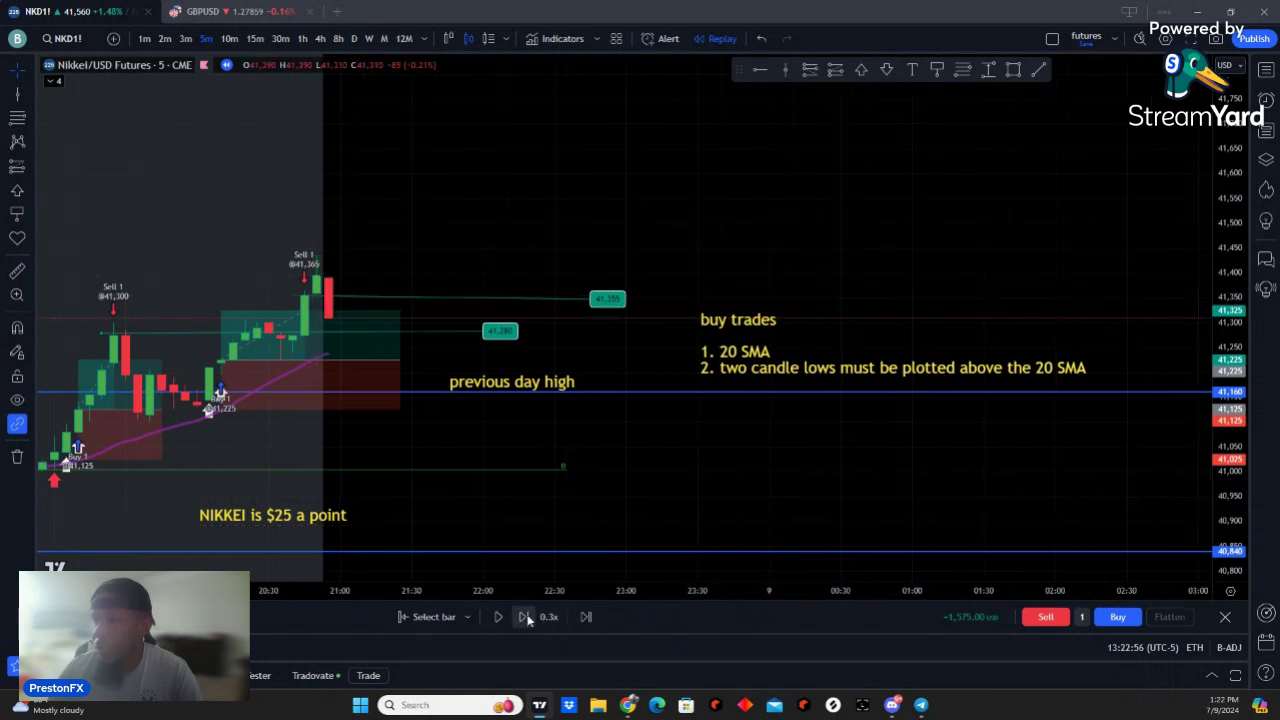
left_click_drag(617, 305, 618, 292)
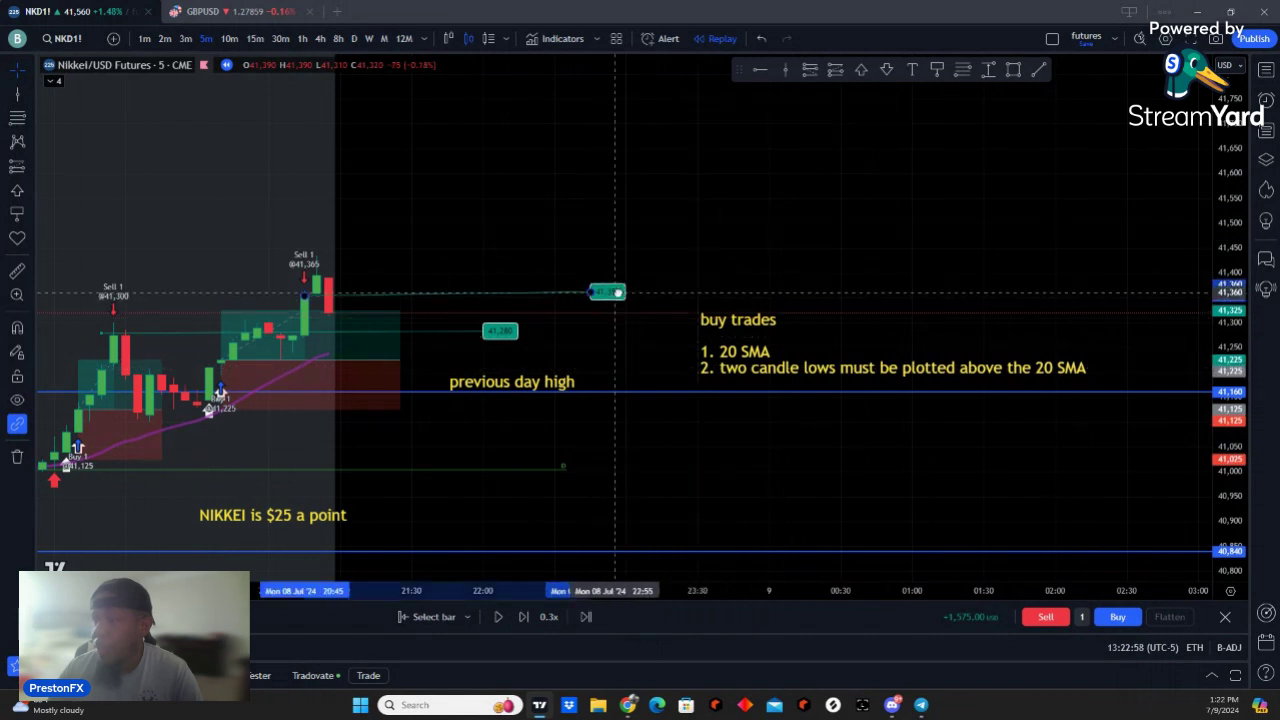
Step: Add another price note from just above the 20:50 candle's high at about 41,445 to about 23:35
left_click(936, 69)
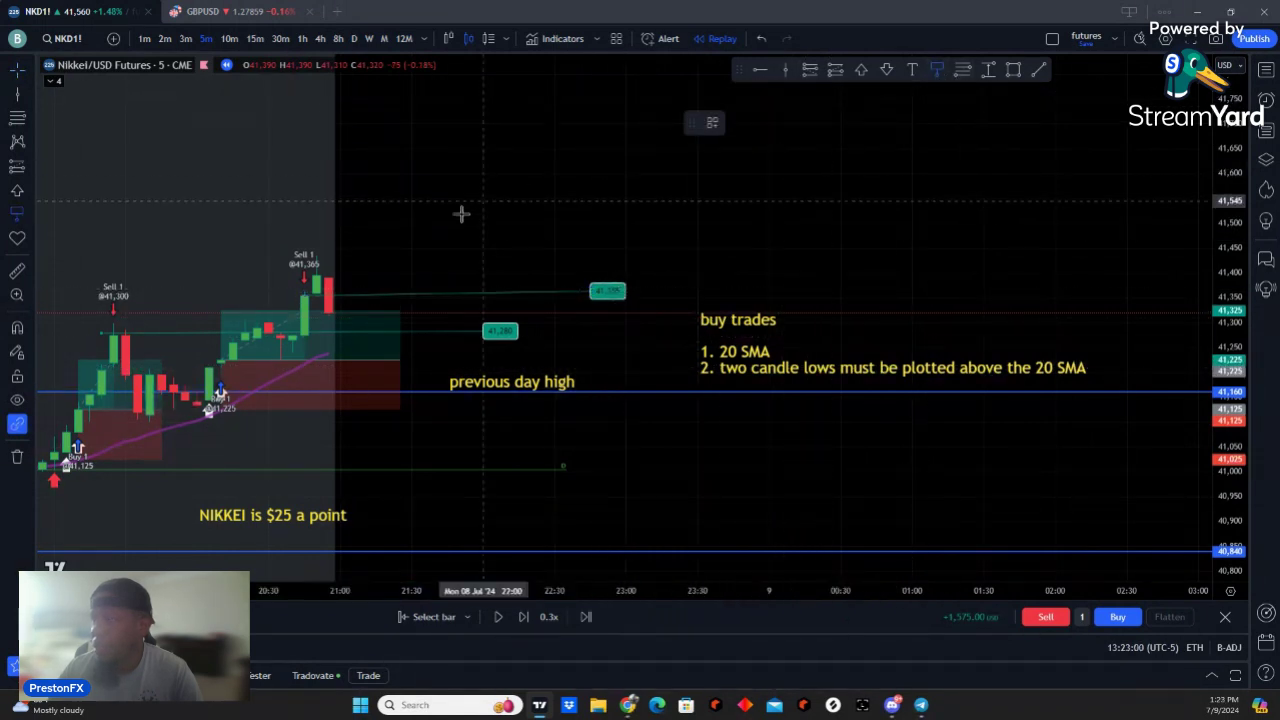
left_click(315, 255)
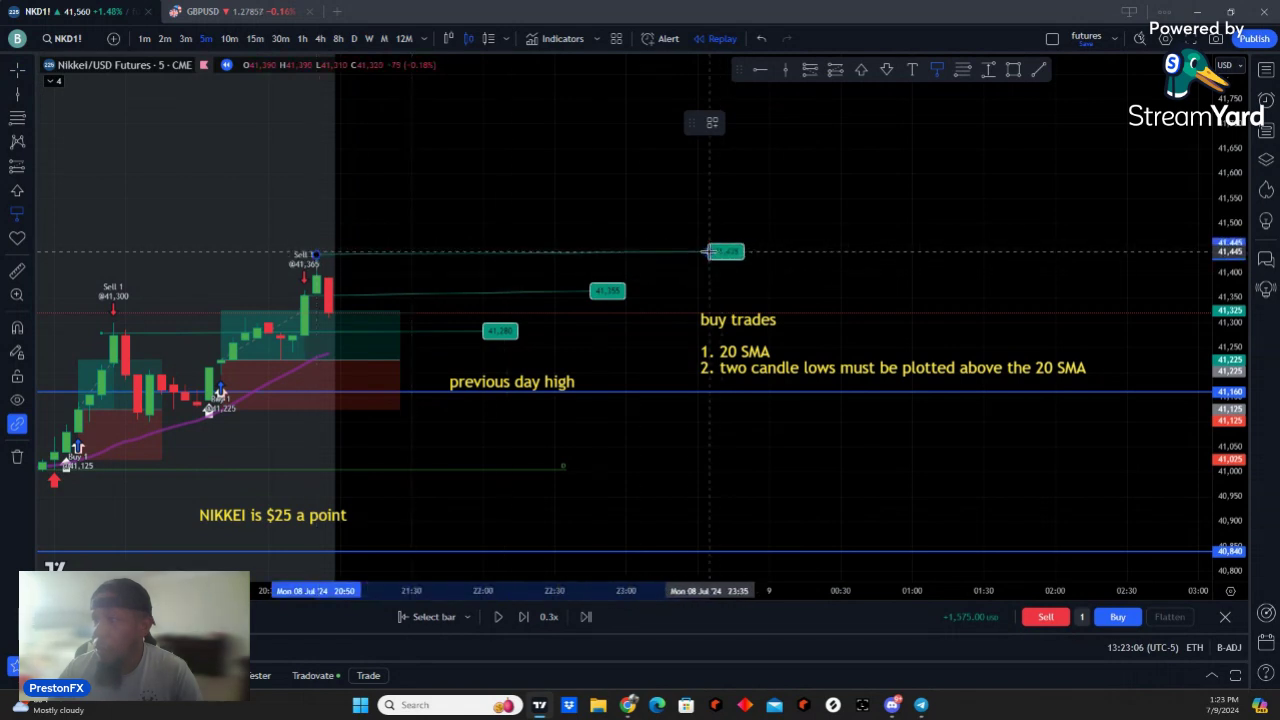
left_click(710, 251)
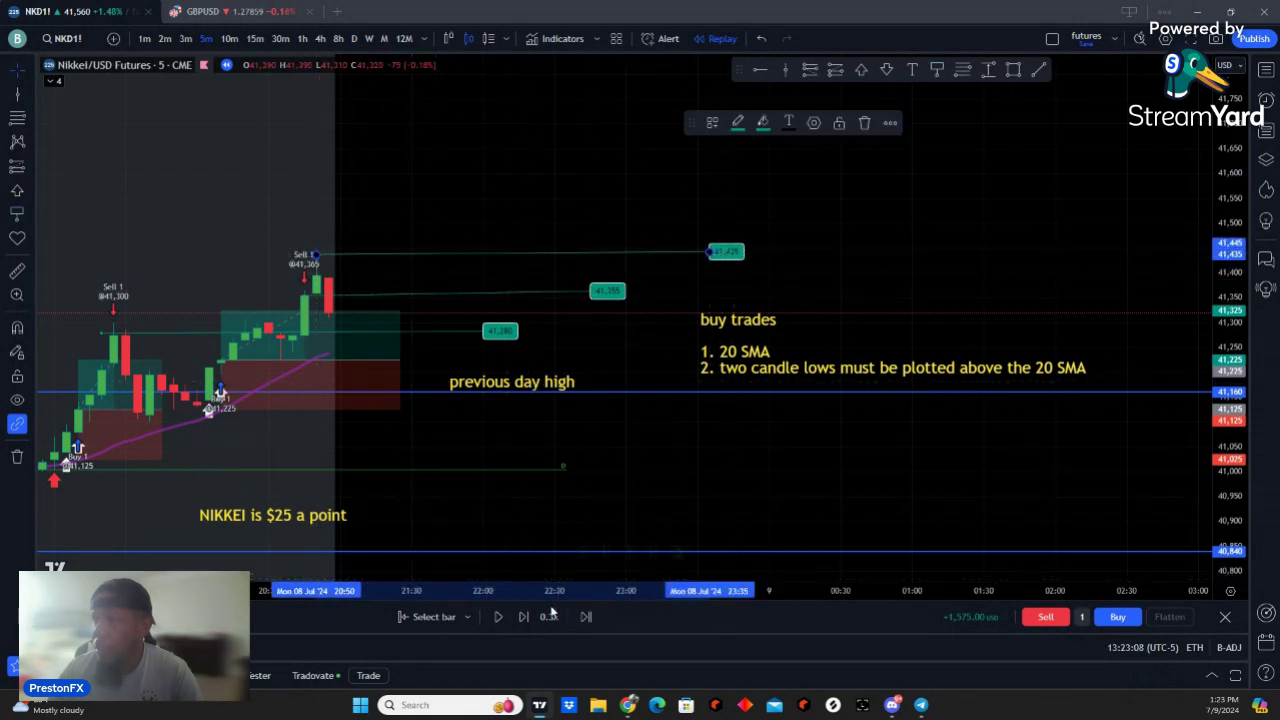
Step: Advance the replay to the 21:10 candle and shorten the second long position box to end at 20:55
left_click(518, 617)
left_click(518, 617)
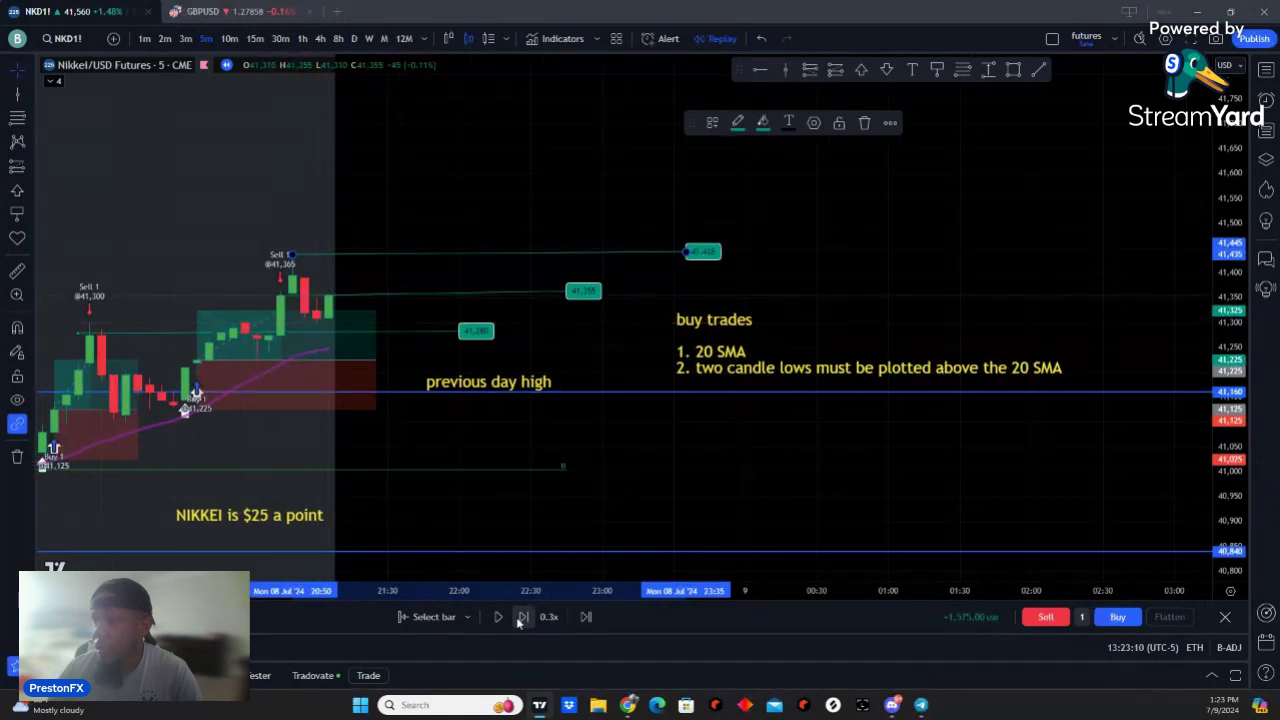
left_click(522, 617)
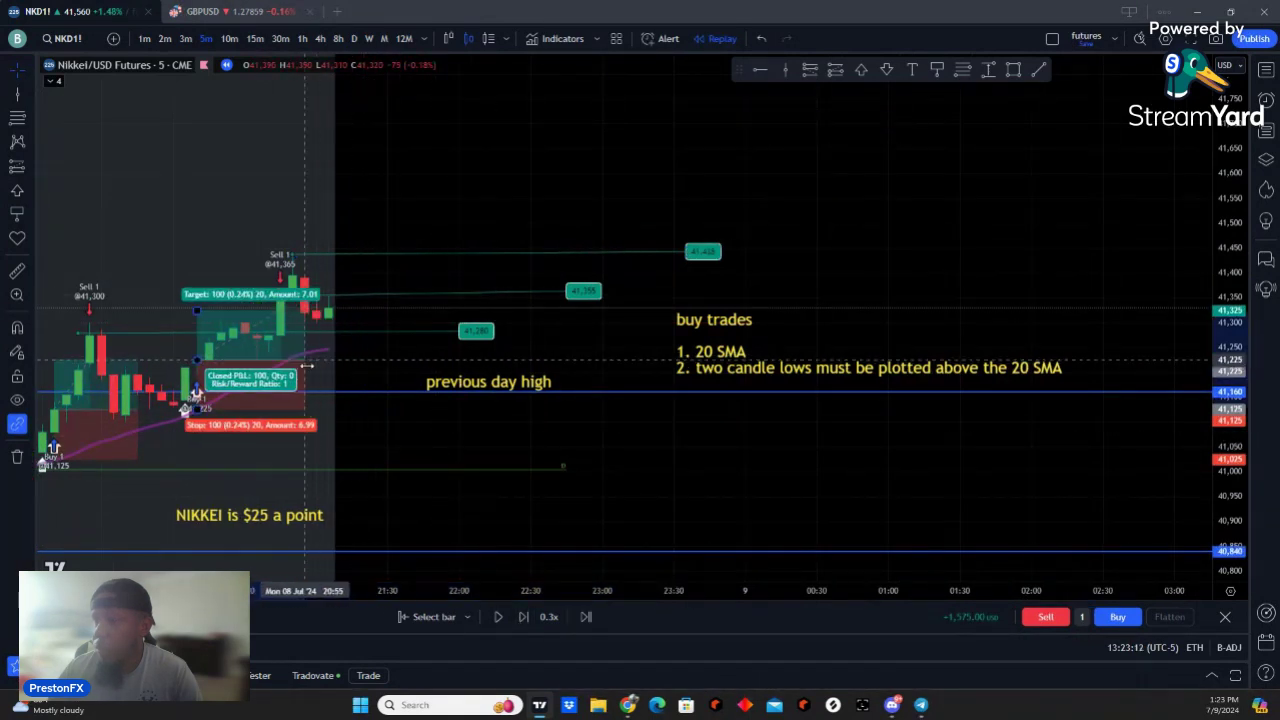
left_click(524, 617)
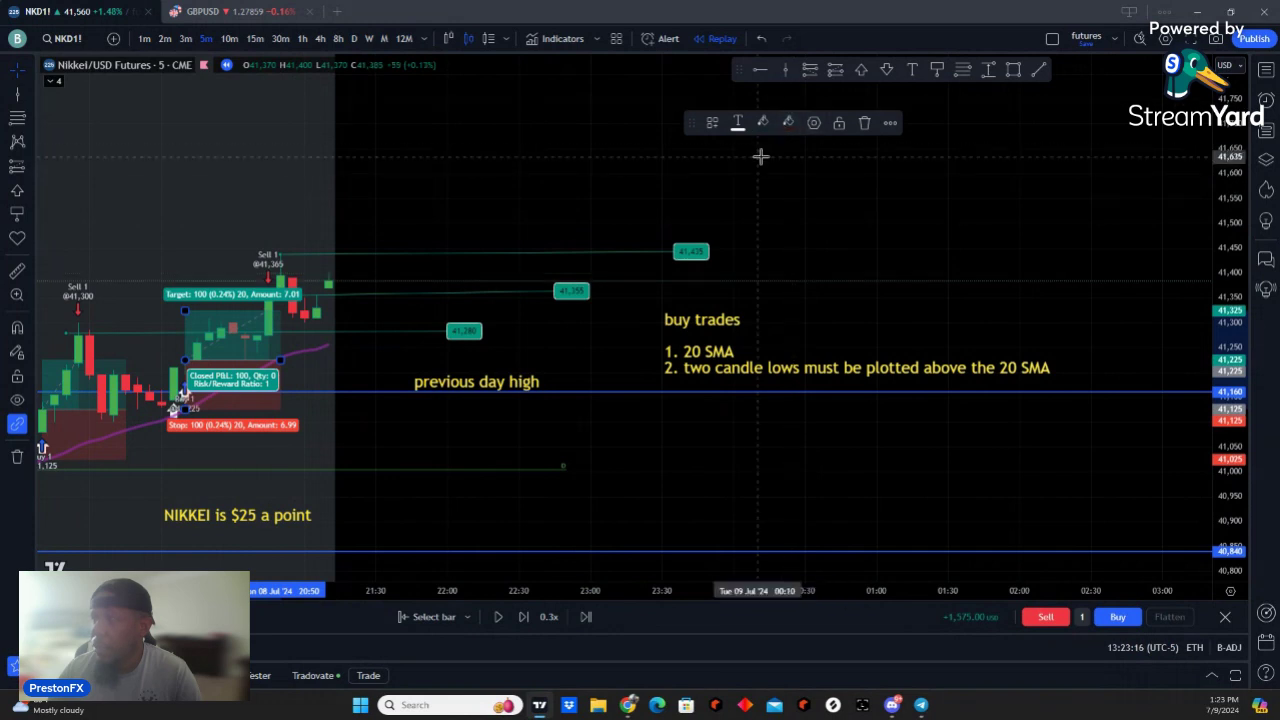
Step: Mark the lows of the 21:05 and 21:10 candles above the 20 SMA with an up arrow under each
left_click(864, 74)
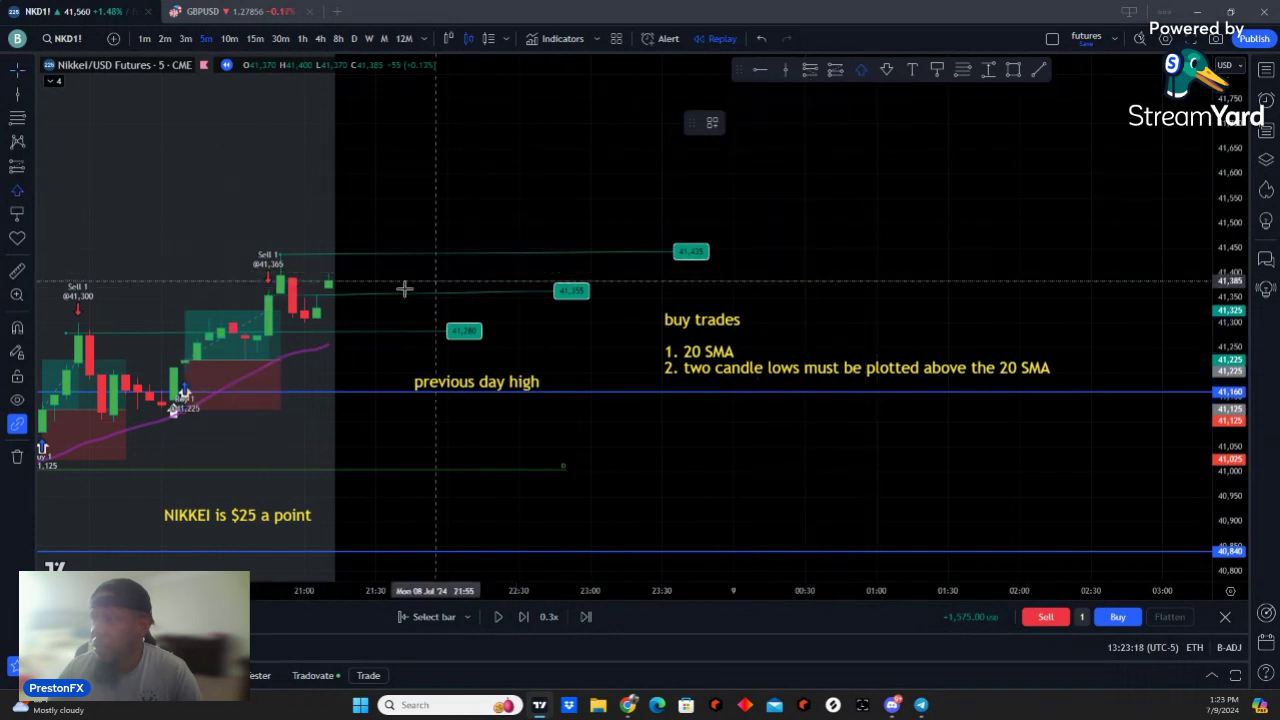
left_click(316, 331)
left_click(812, 160)
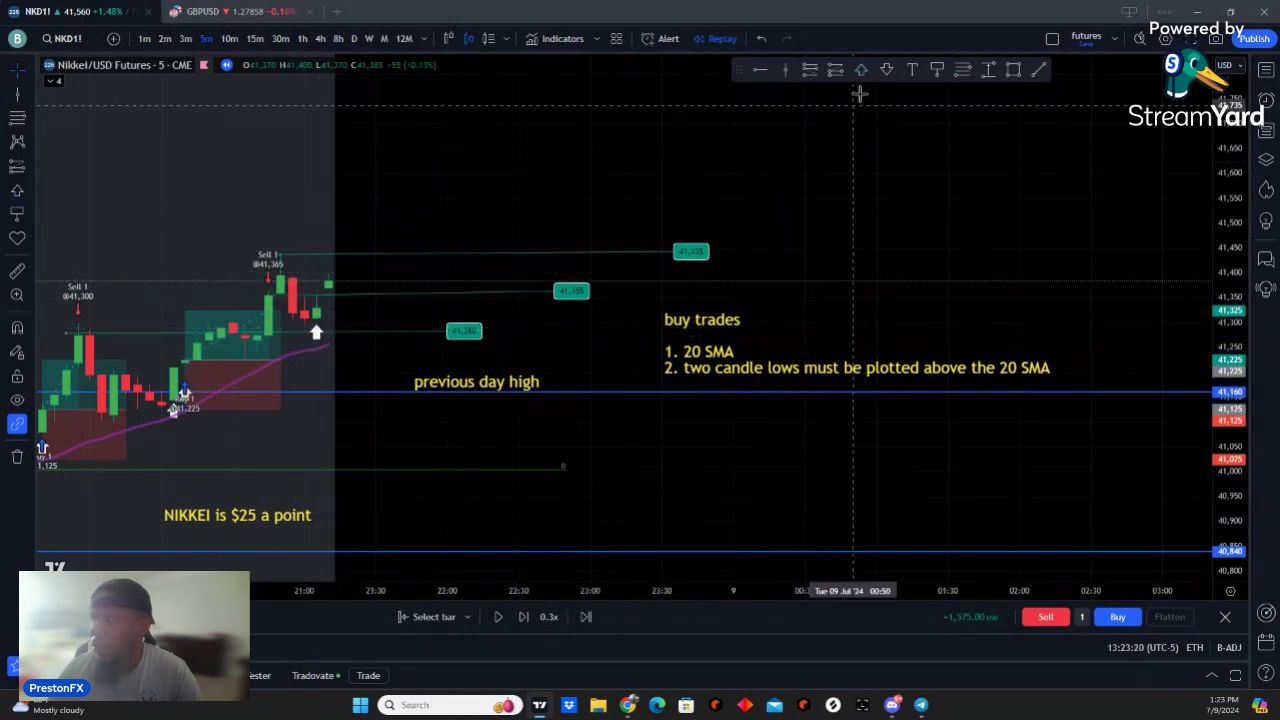
left_click(864, 70)
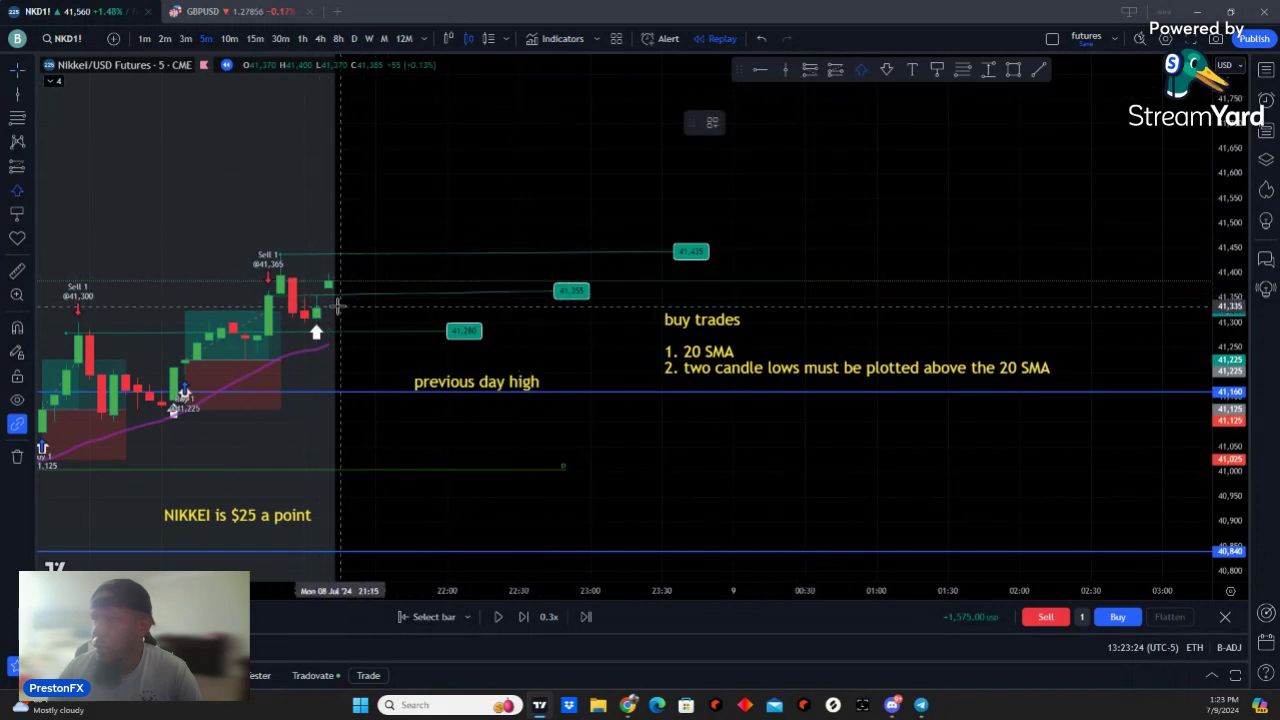
left_click(330, 304)
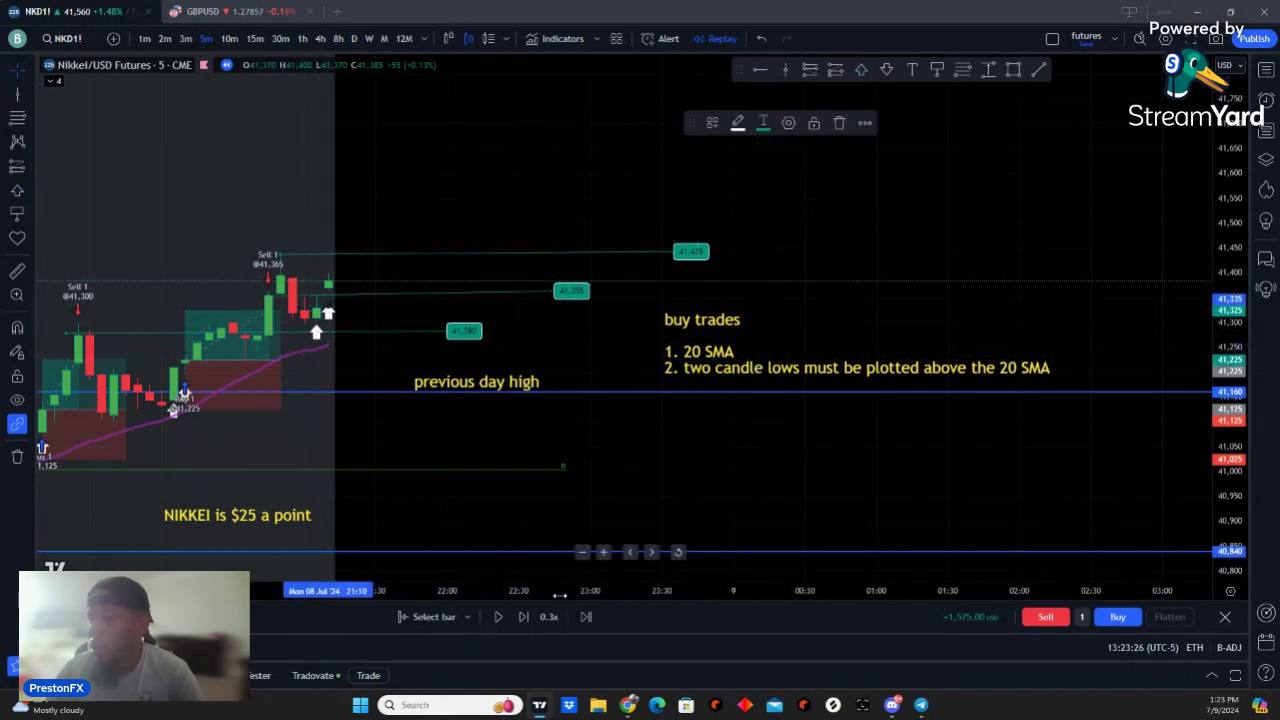
Step: Advance the replay to the 21:15 candle and add a long position at 41,385 from 21:10 with a 20-tick stop and target
left_click(525, 621)
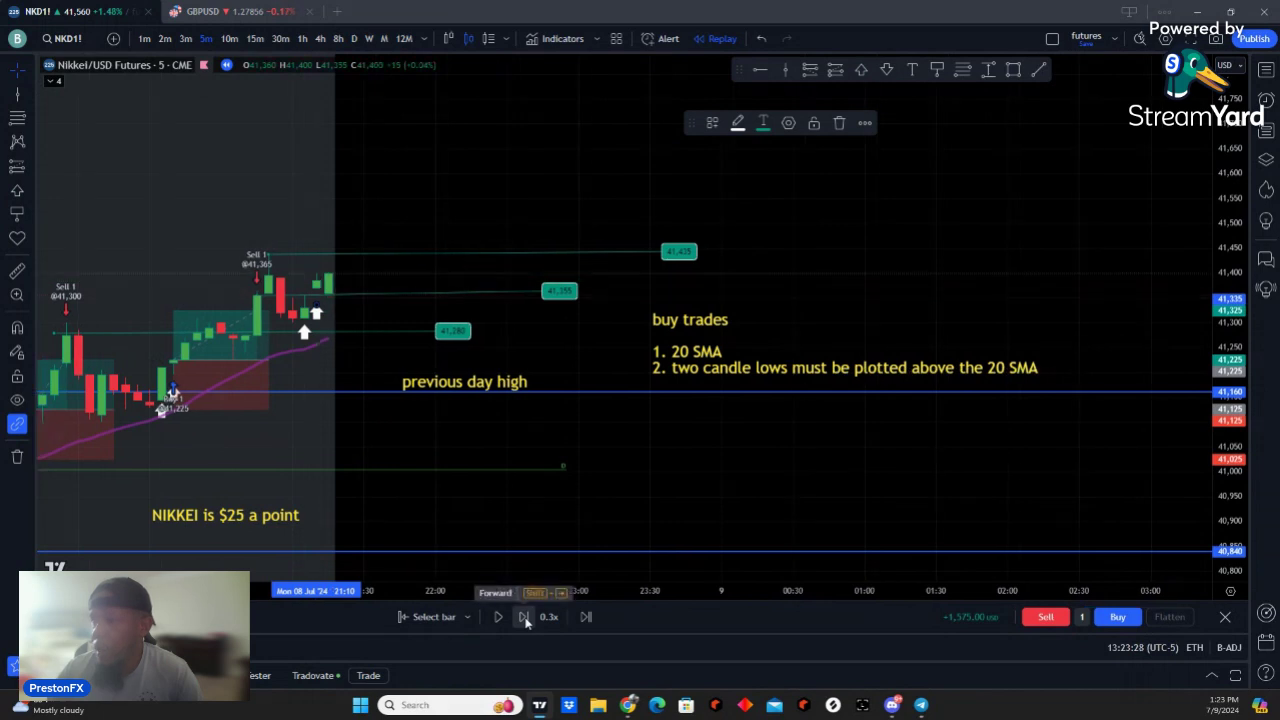
left_click(836, 70)
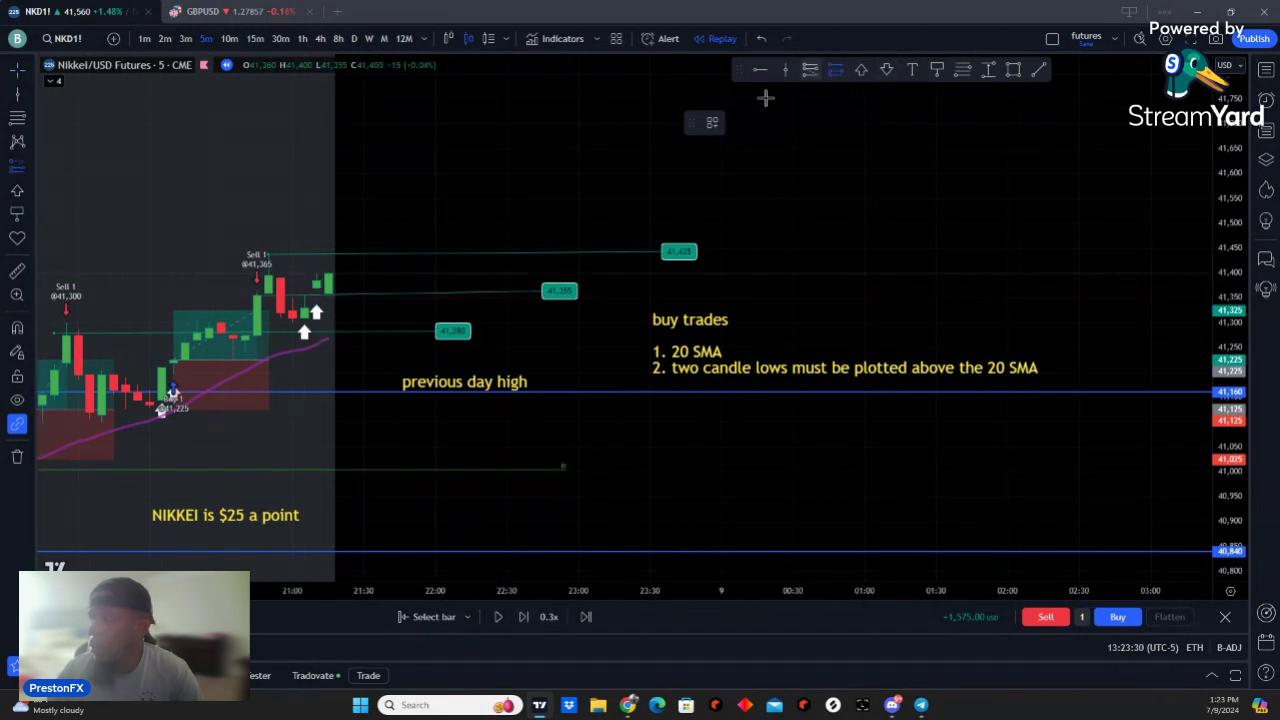
left_click(316, 280)
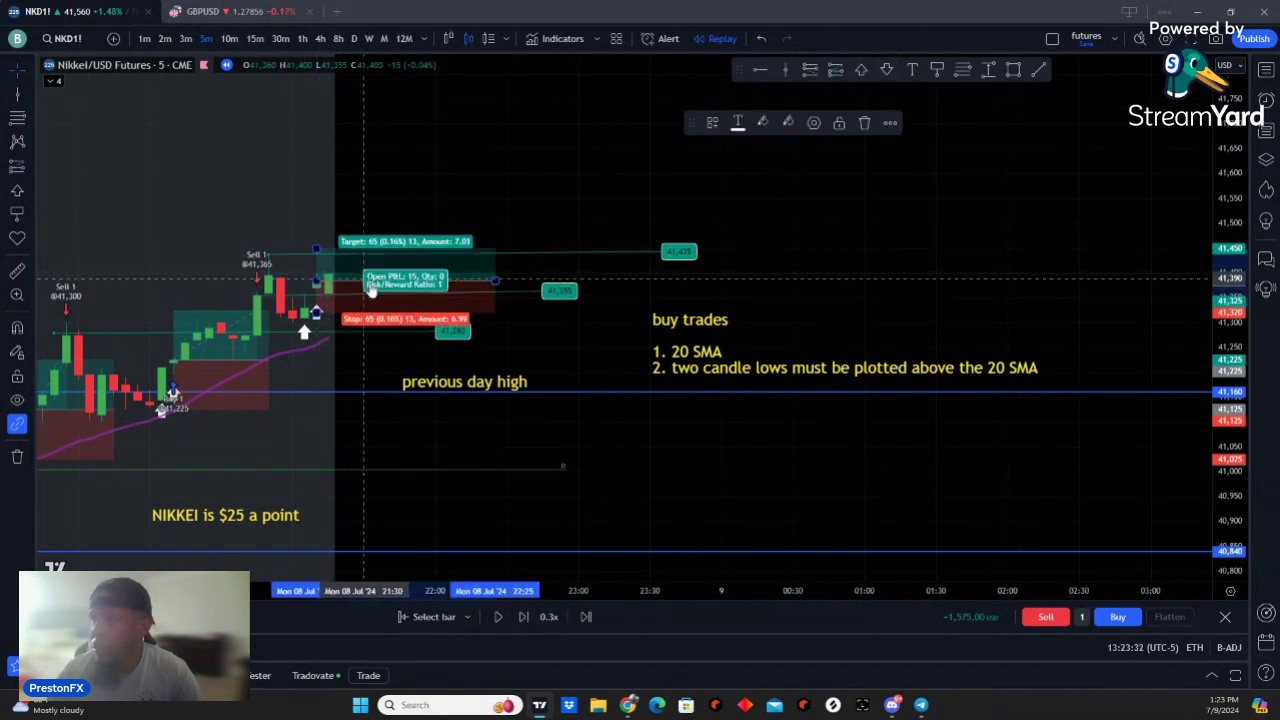
double_click(380, 285)
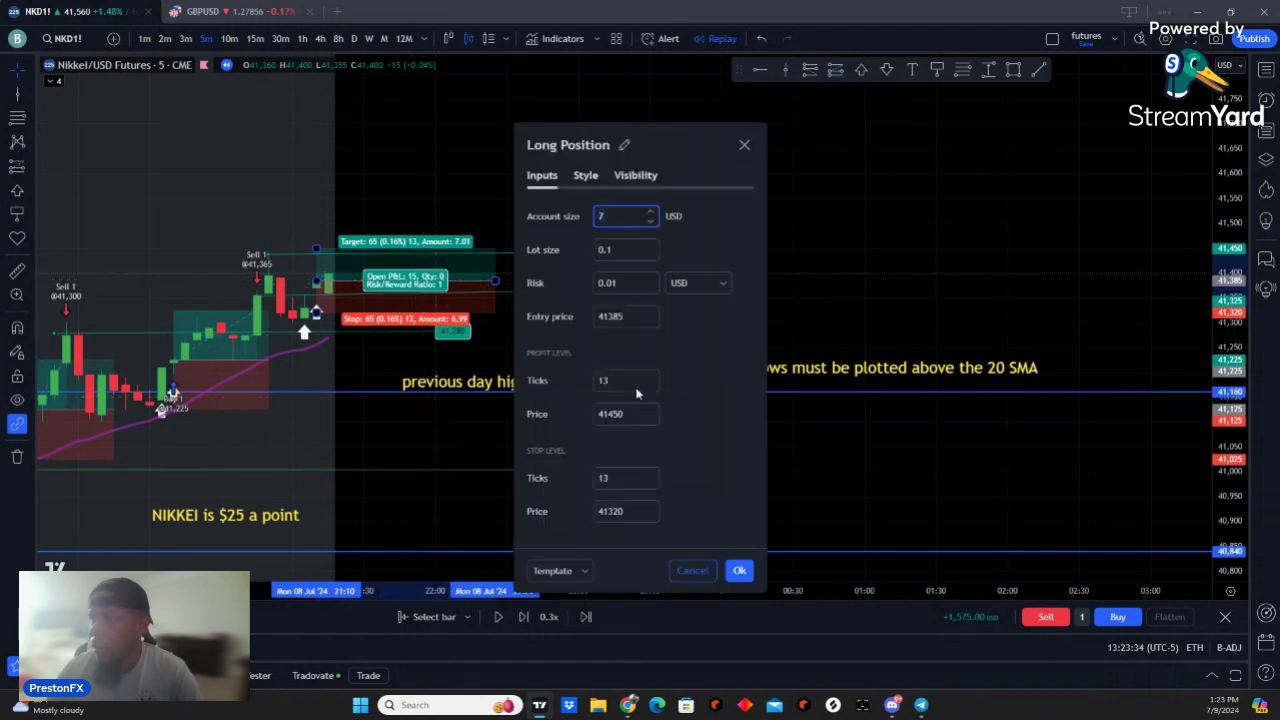
left_click(628, 484)
type("20")
key("Return")
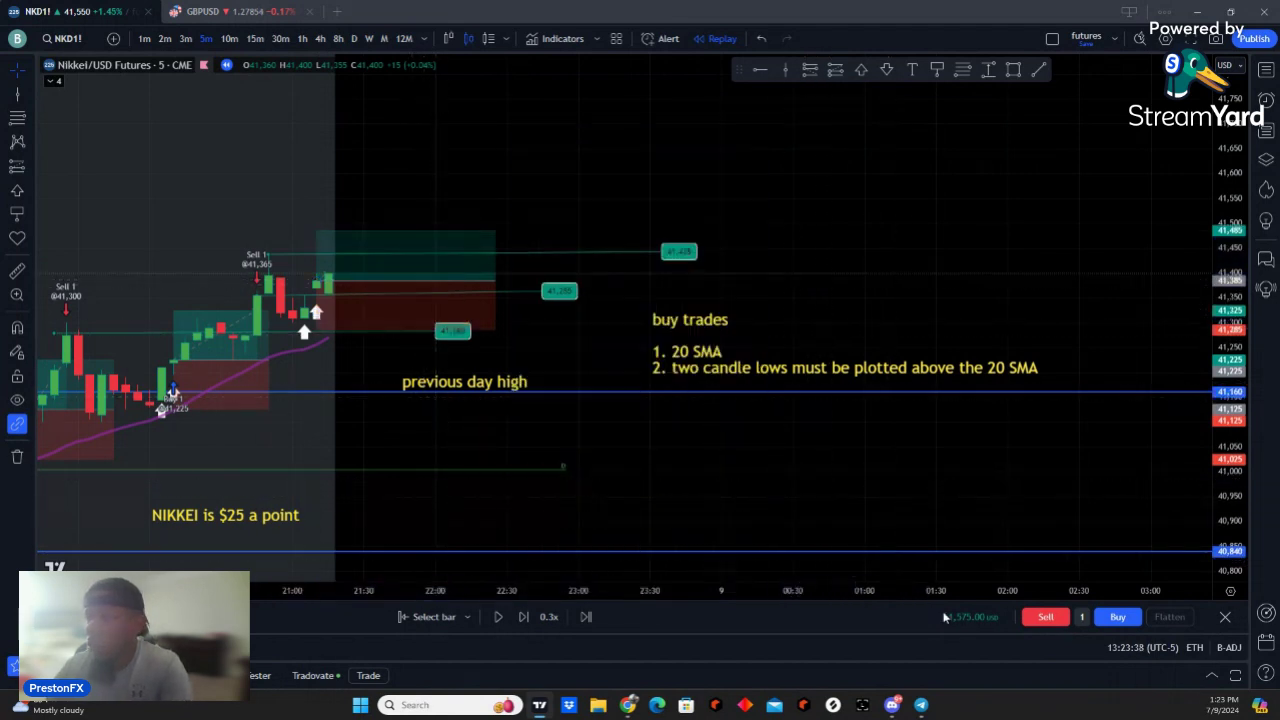
Step: Buy 1 contract at the 21:15 candle and set its stop loss at 41,290 and take profit at 41,485
left_click(1118, 617)
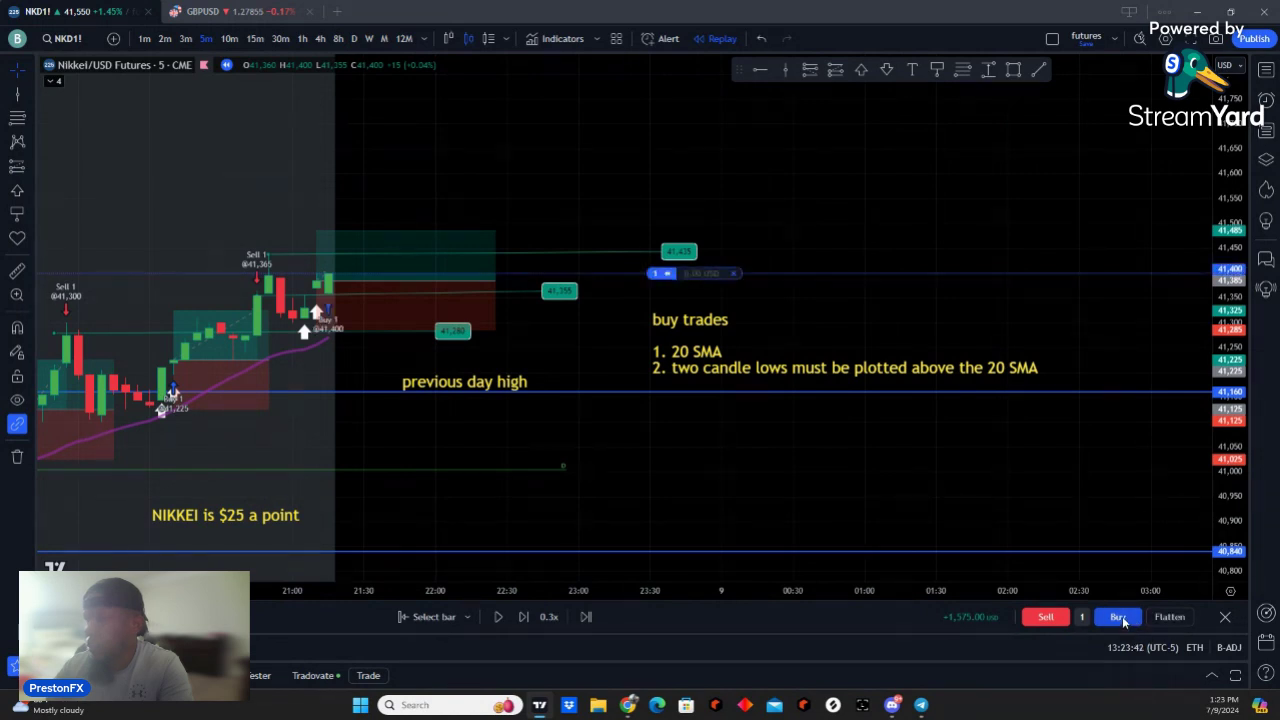
left_click_drag(627, 280, 609, 328)
left_click_drag(629, 273, 633, 231)
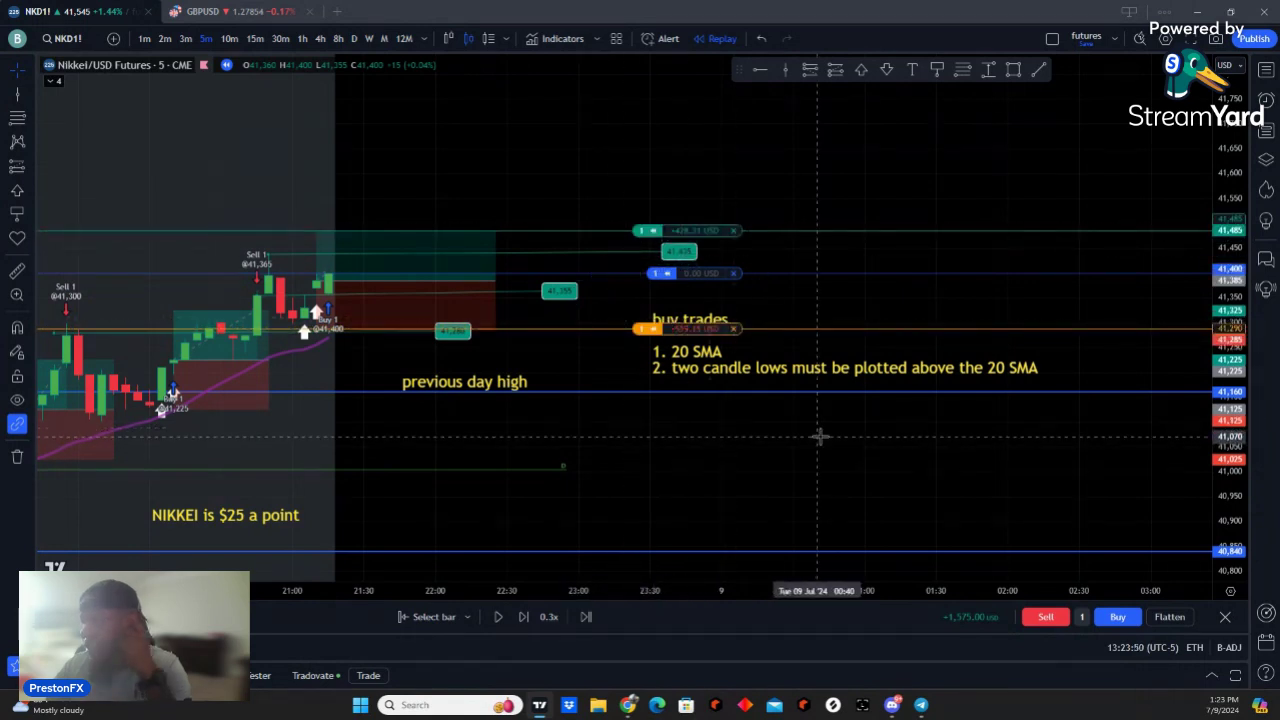
Step: Delete the "previous day high" label together with the blue horizontal lines at 41,160 and 40,840
scroll(820, 434, "down", 2)
left_click_drag(717, 418, 696, 437)
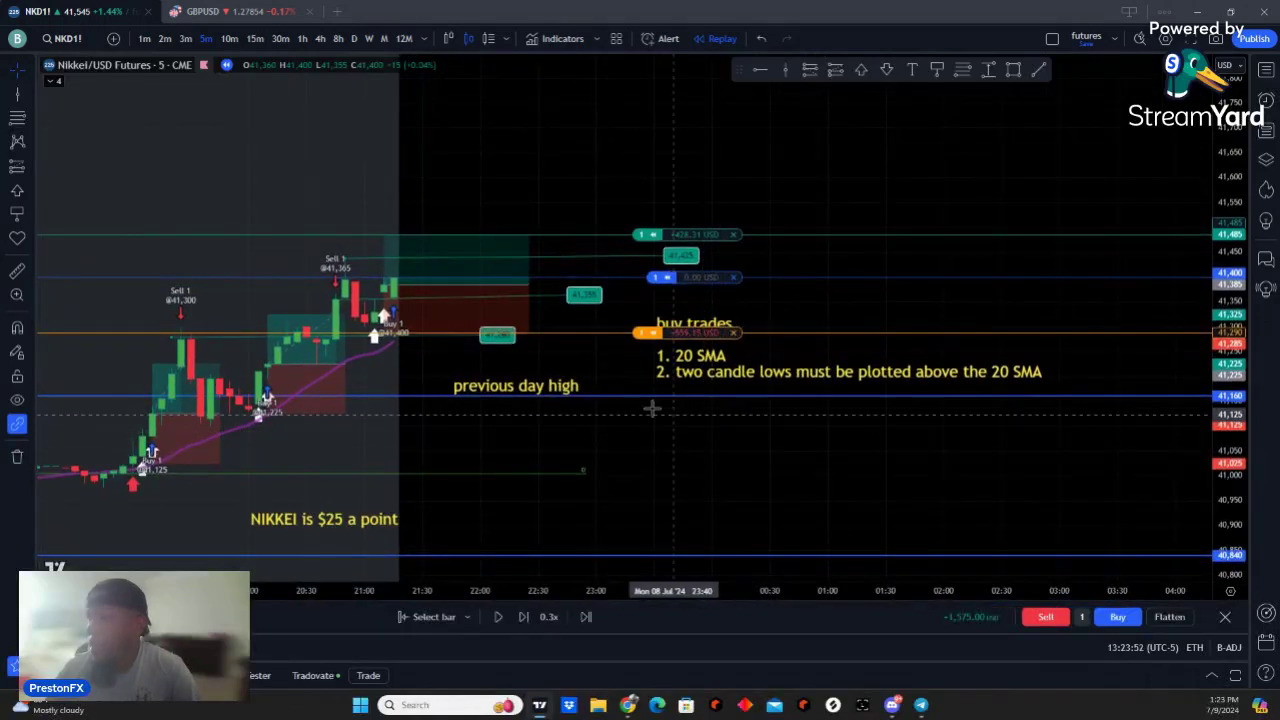
left_click(545, 395)
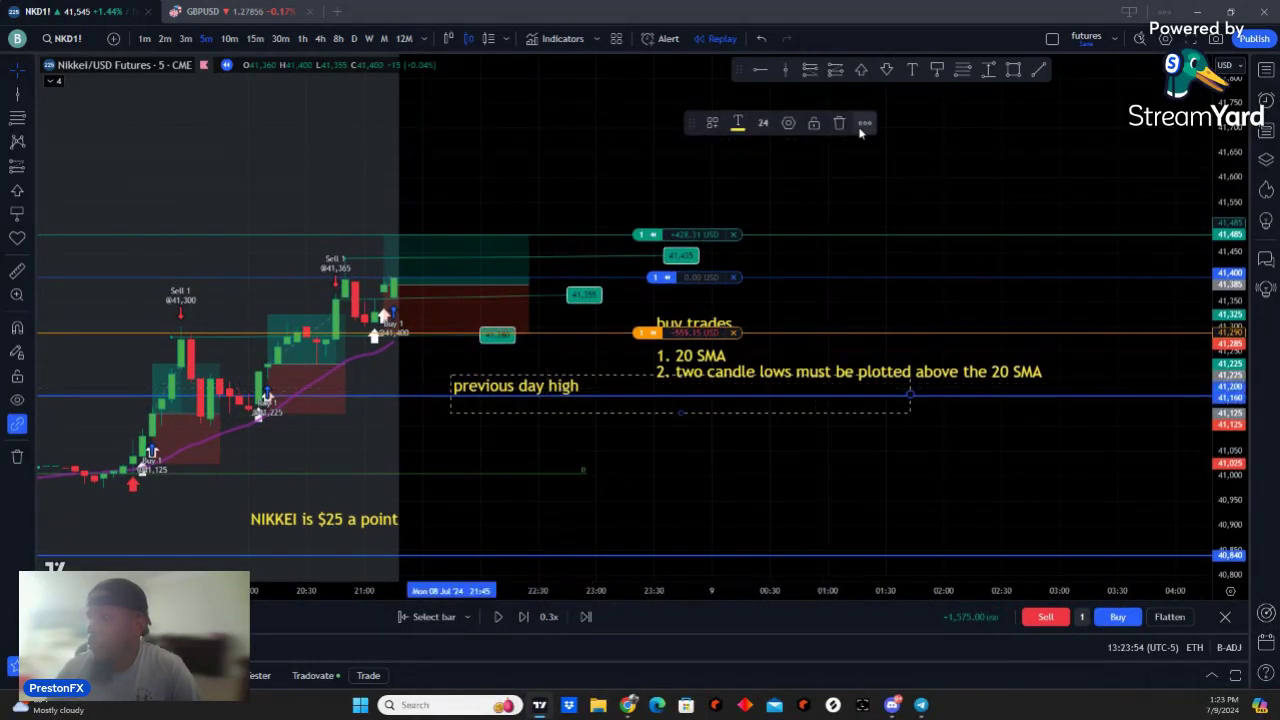
left_click(838, 123)
left_click(514, 397)
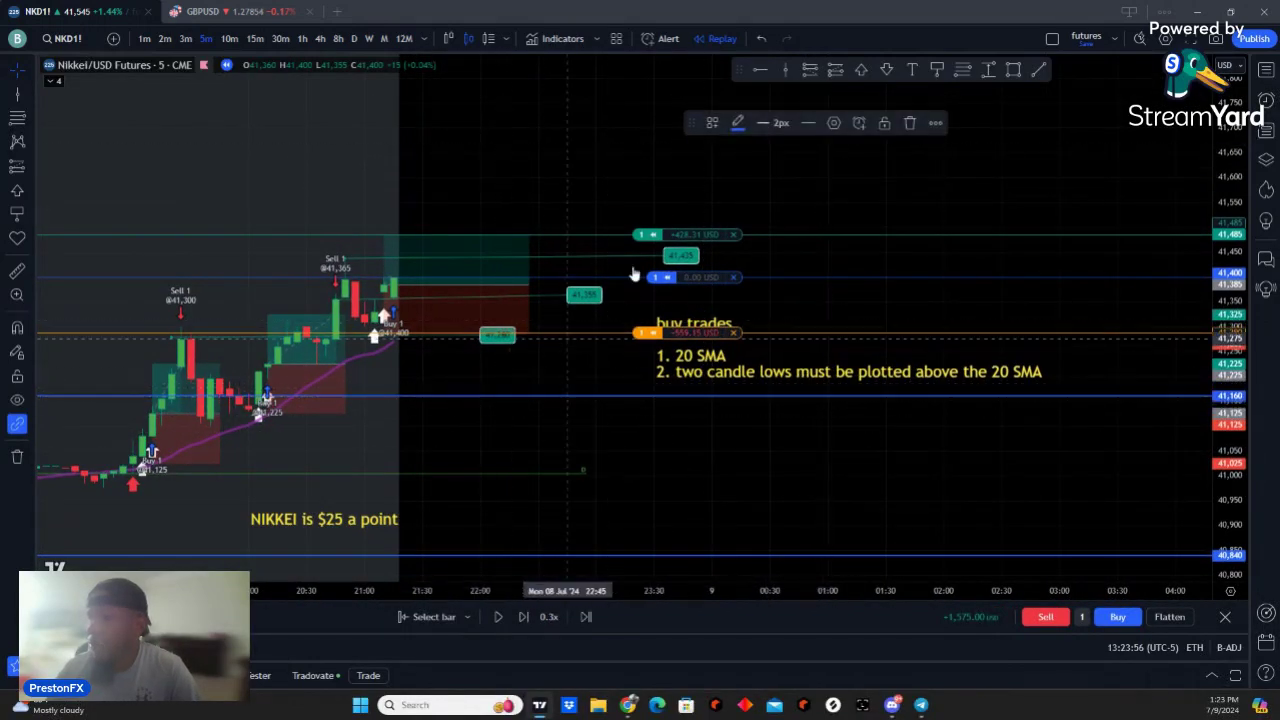
left_click(911, 122)
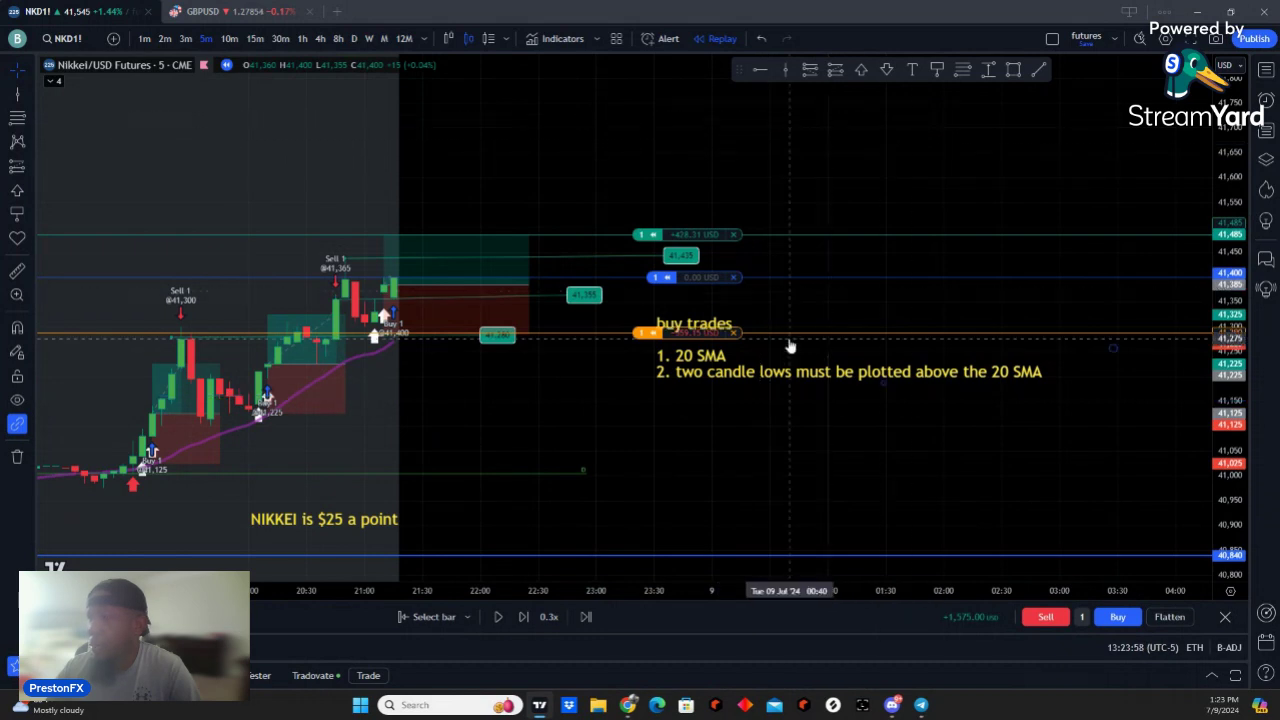
left_click(376, 553)
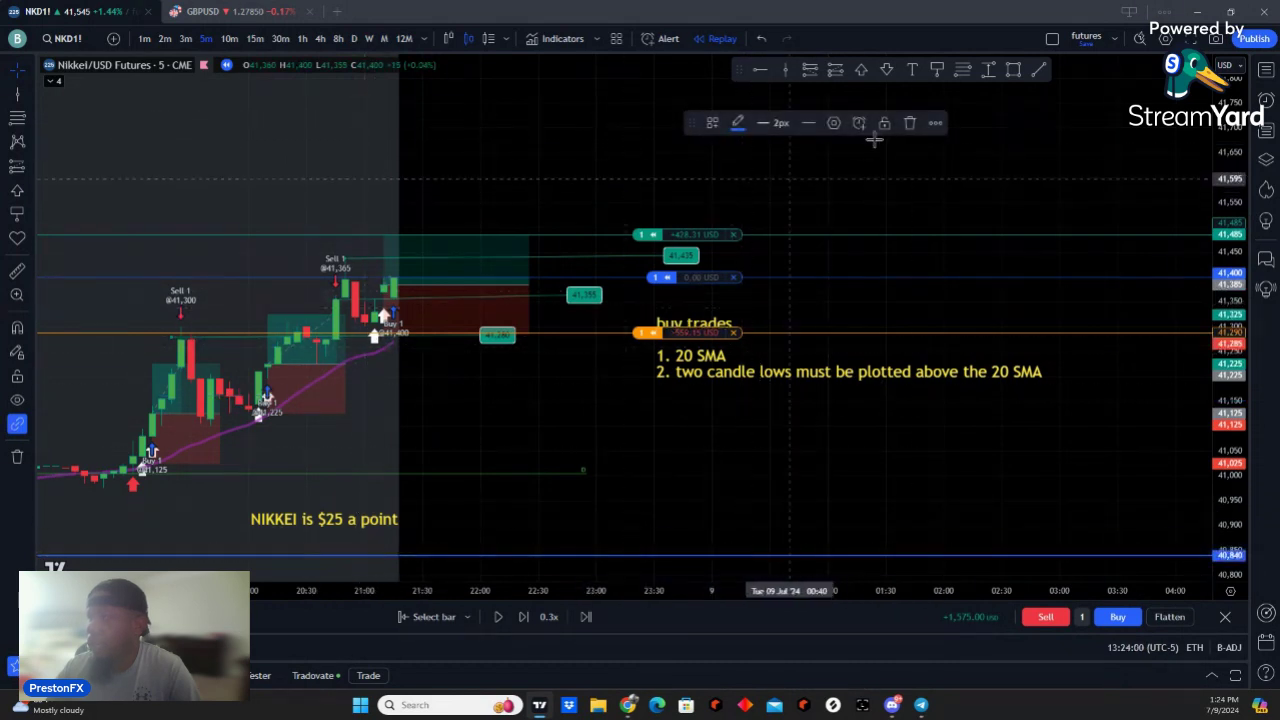
left_click(919, 125)
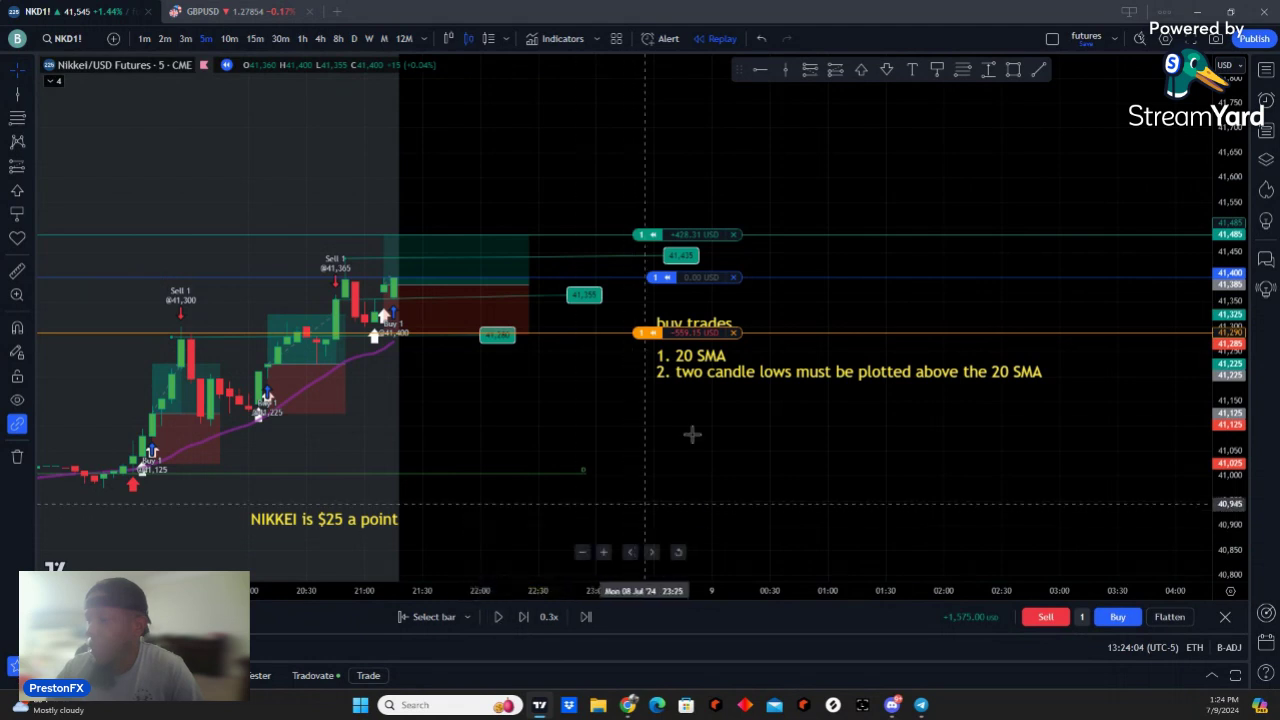
Step: Raise the newest long position box to a 41,400 entry, 41,500 target and 41,300 stop, and review the chart's trading settings
left_click(384, 277)
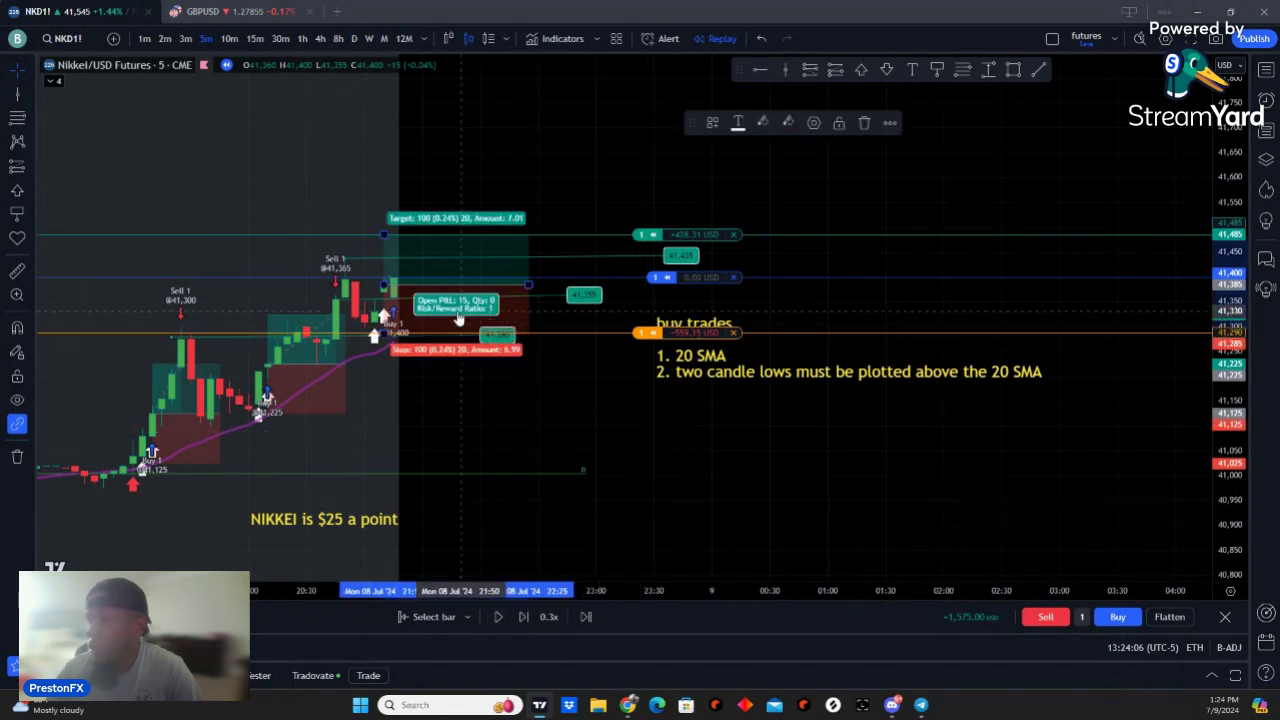
right_click(644, 400)
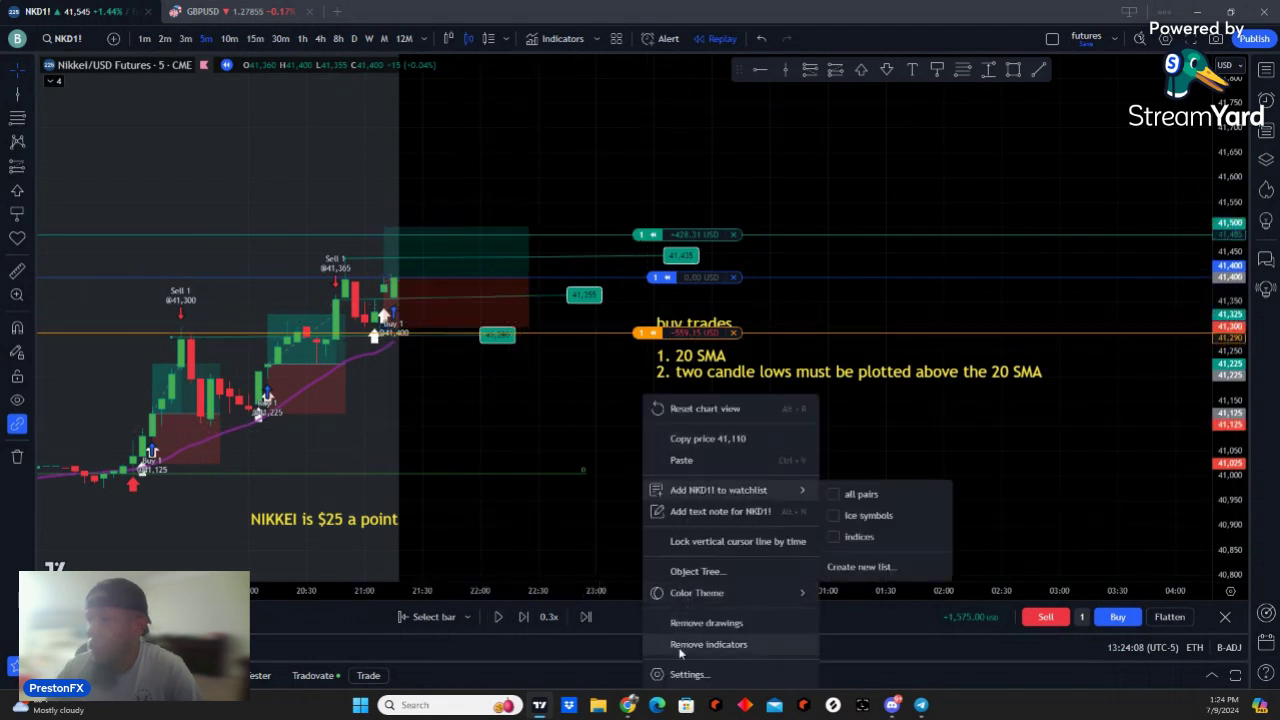
left_click(668, 676)
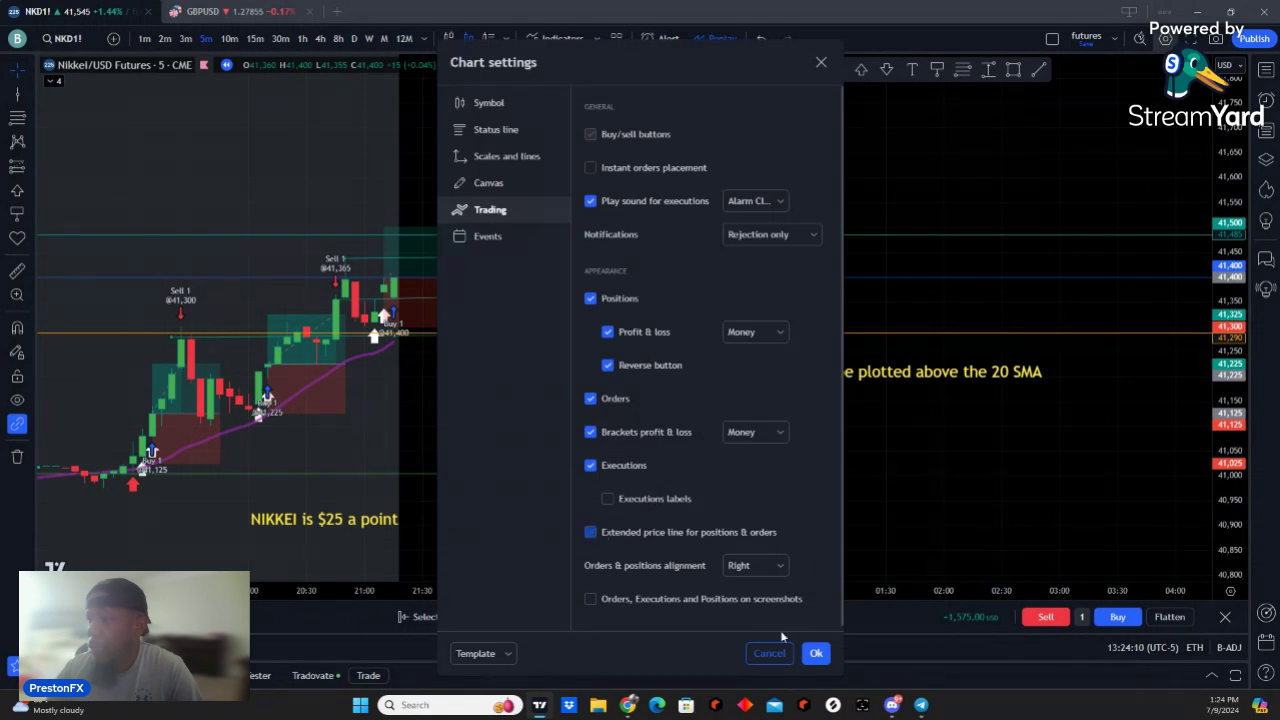
left_click(816, 653)
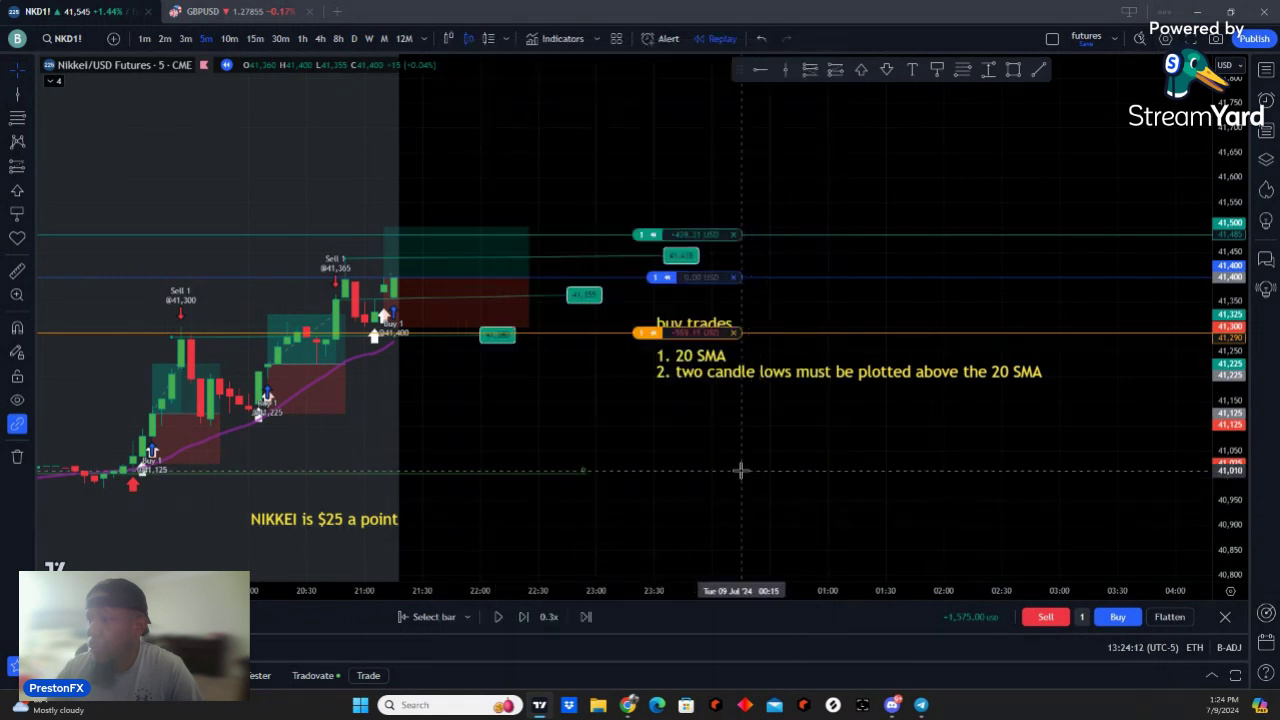
Step: Advance the replay candle by candle to the 22:20 candle, following the open long trade until it exits
left_click(522, 618)
left_click(522, 618)
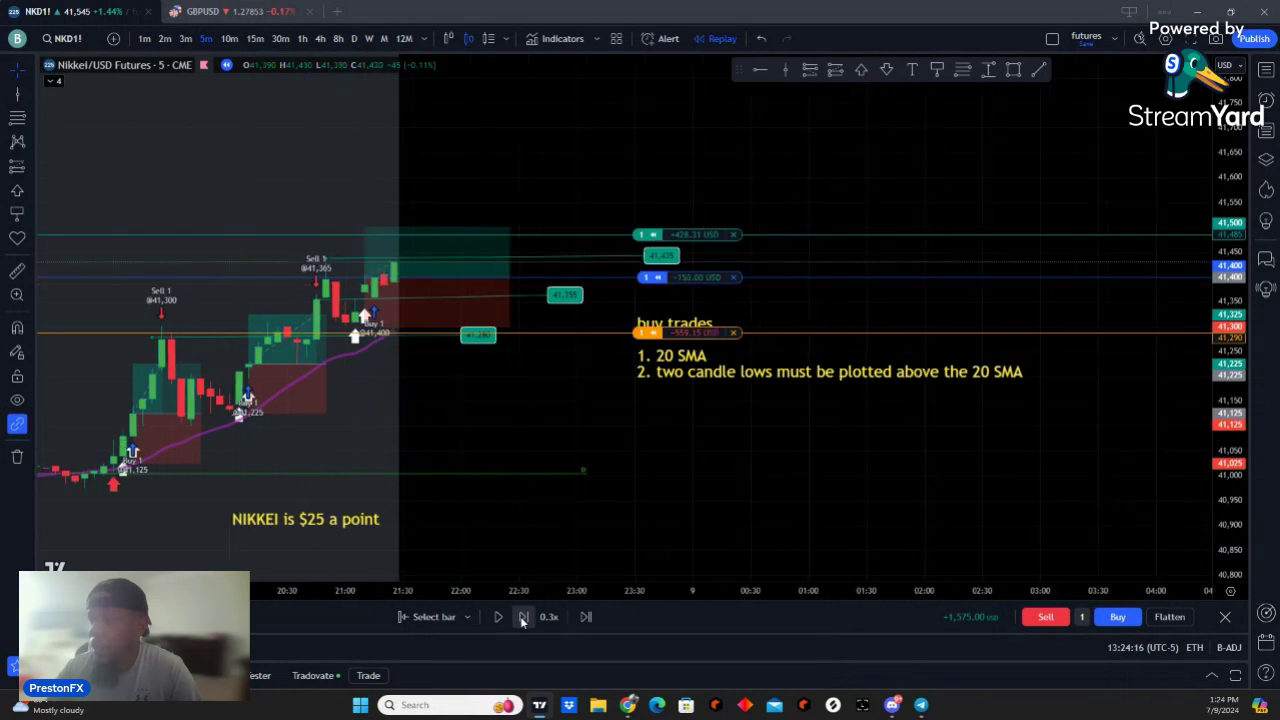
left_click(522, 618)
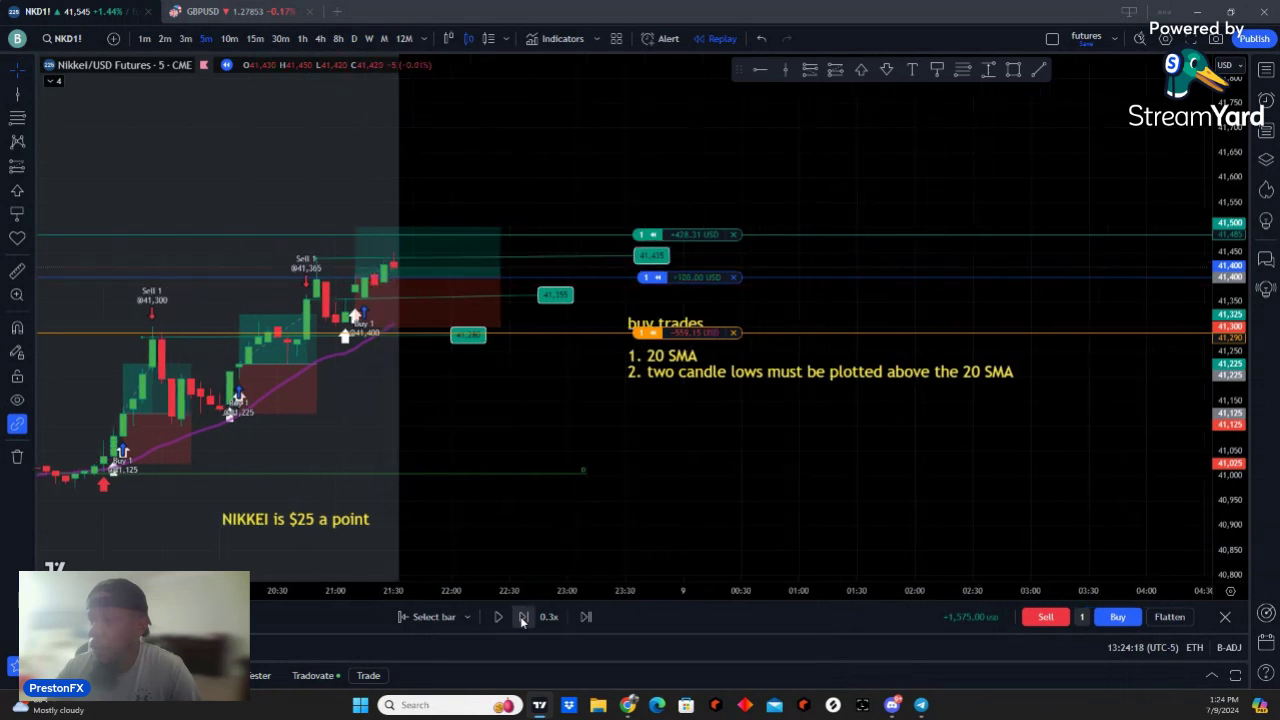
left_click(522, 618)
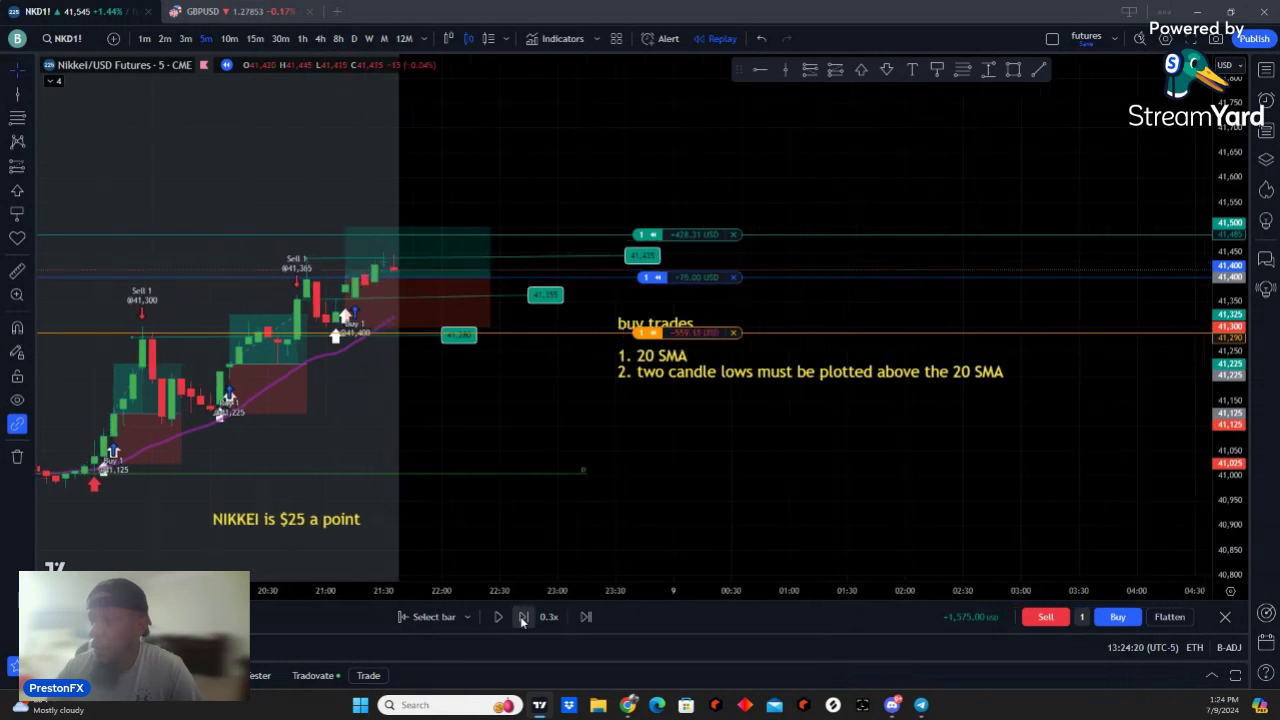
left_click(522, 618)
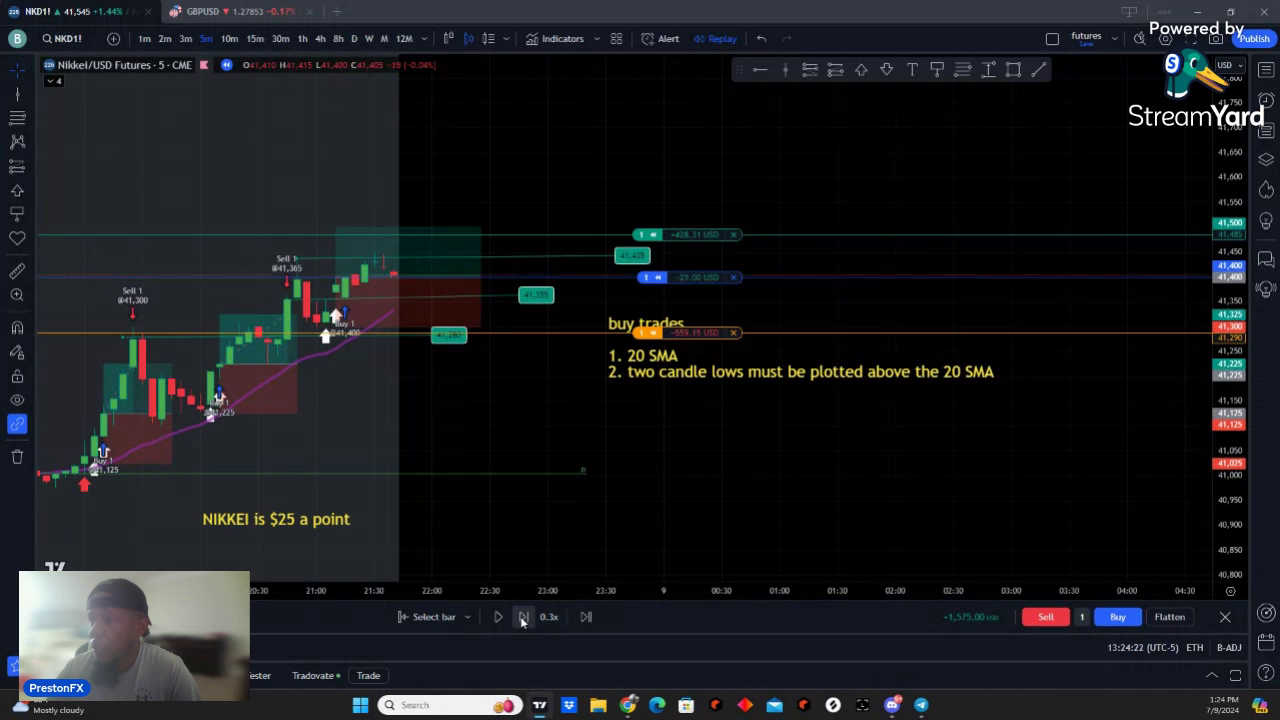
left_click(522, 618)
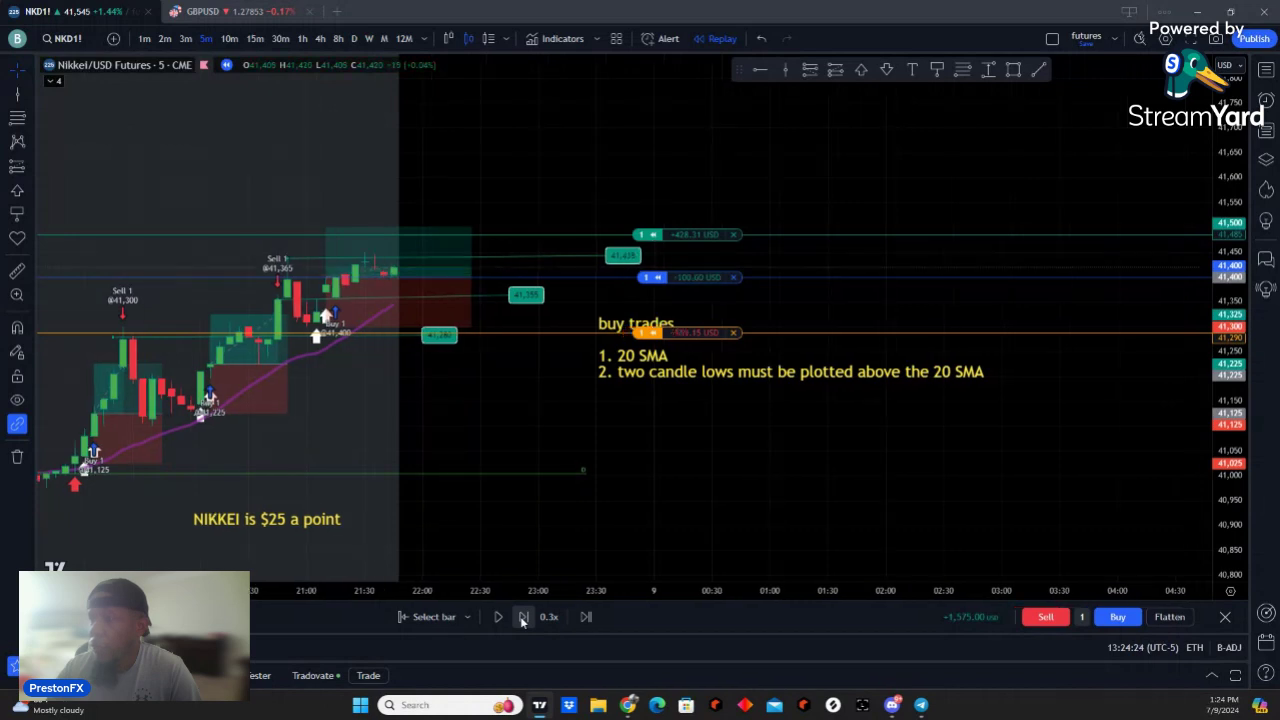
left_click(522, 618)
left_click(522, 618)
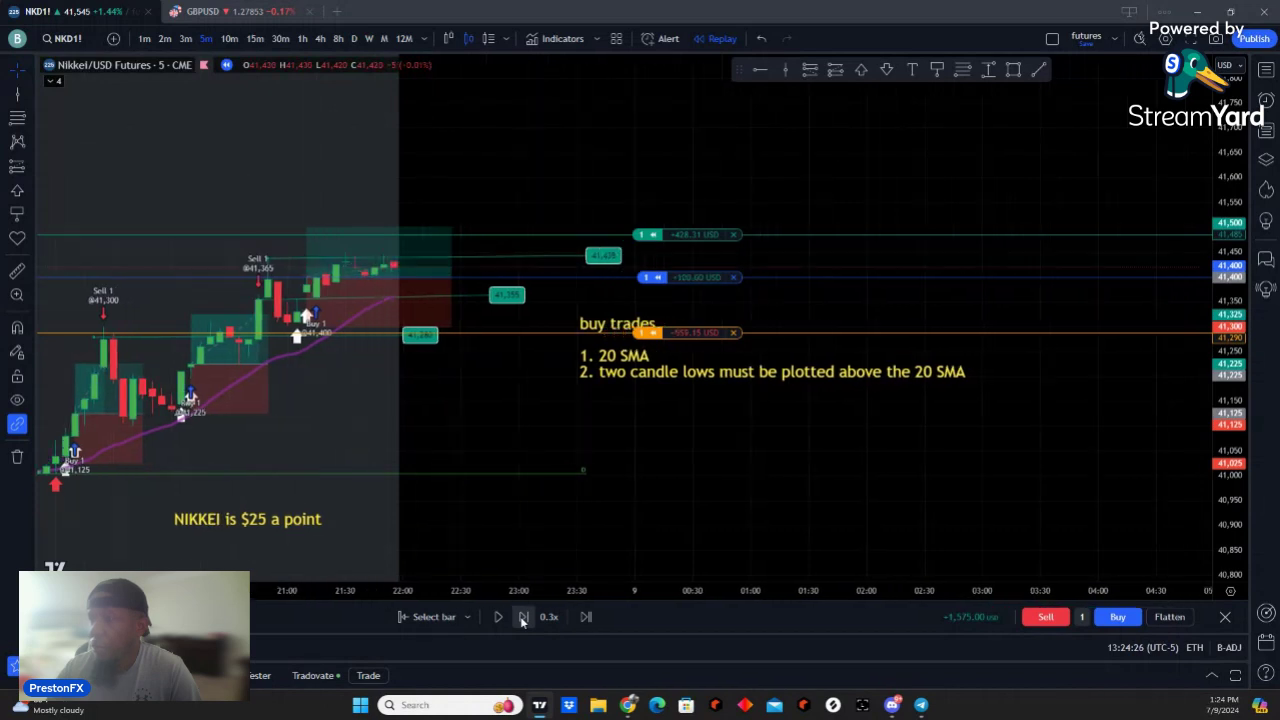
left_click(522, 618)
left_click(522, 618)
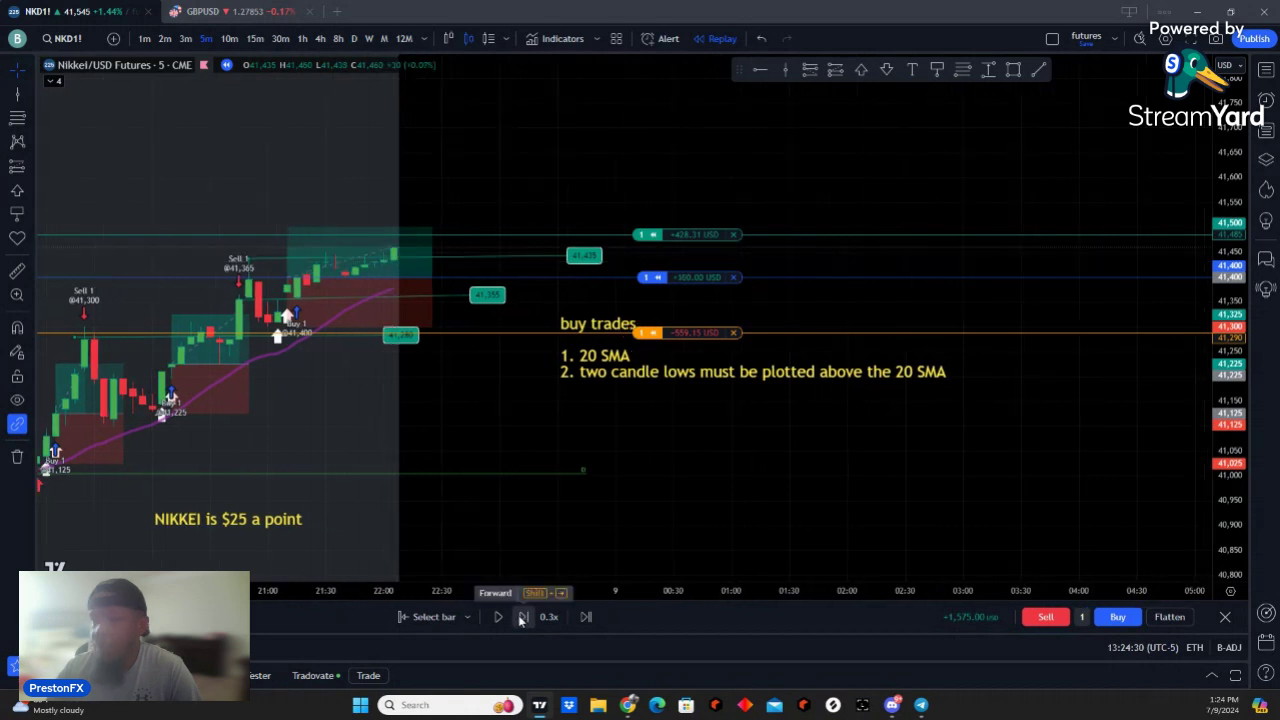
scroll(820, 366, "down", 1)
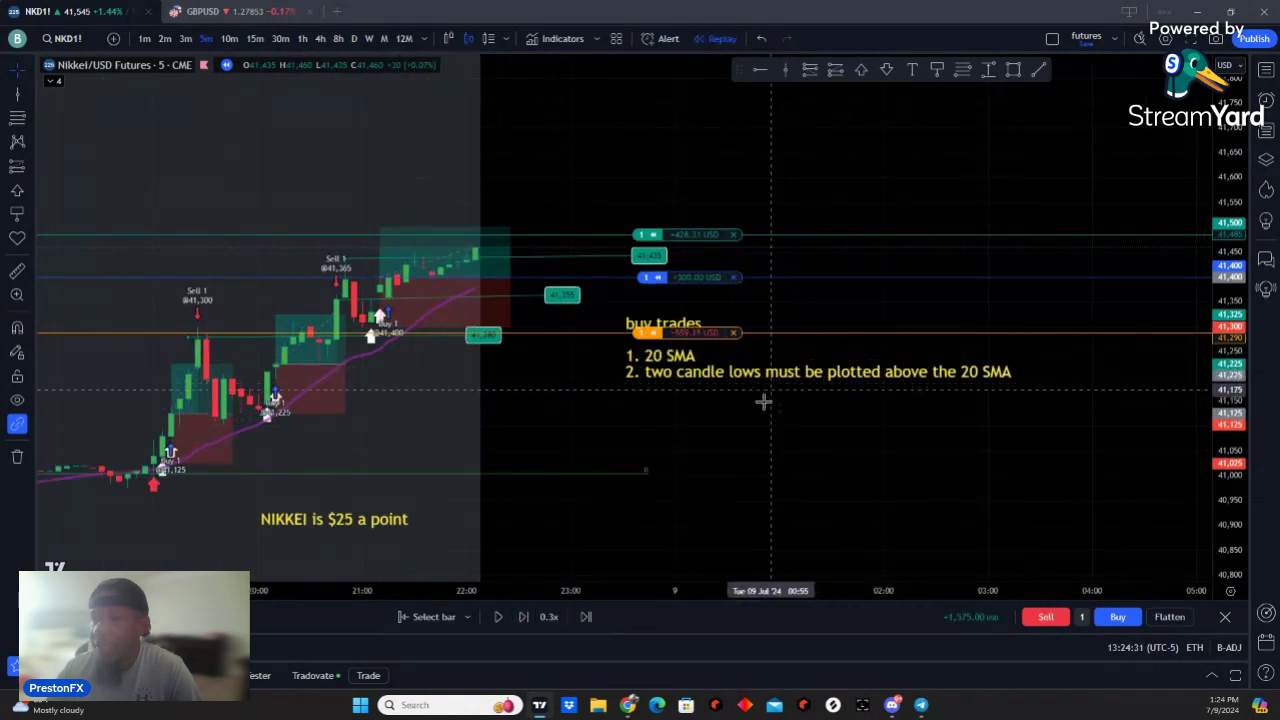
left_click(522, 618)
left_click(522, 618)
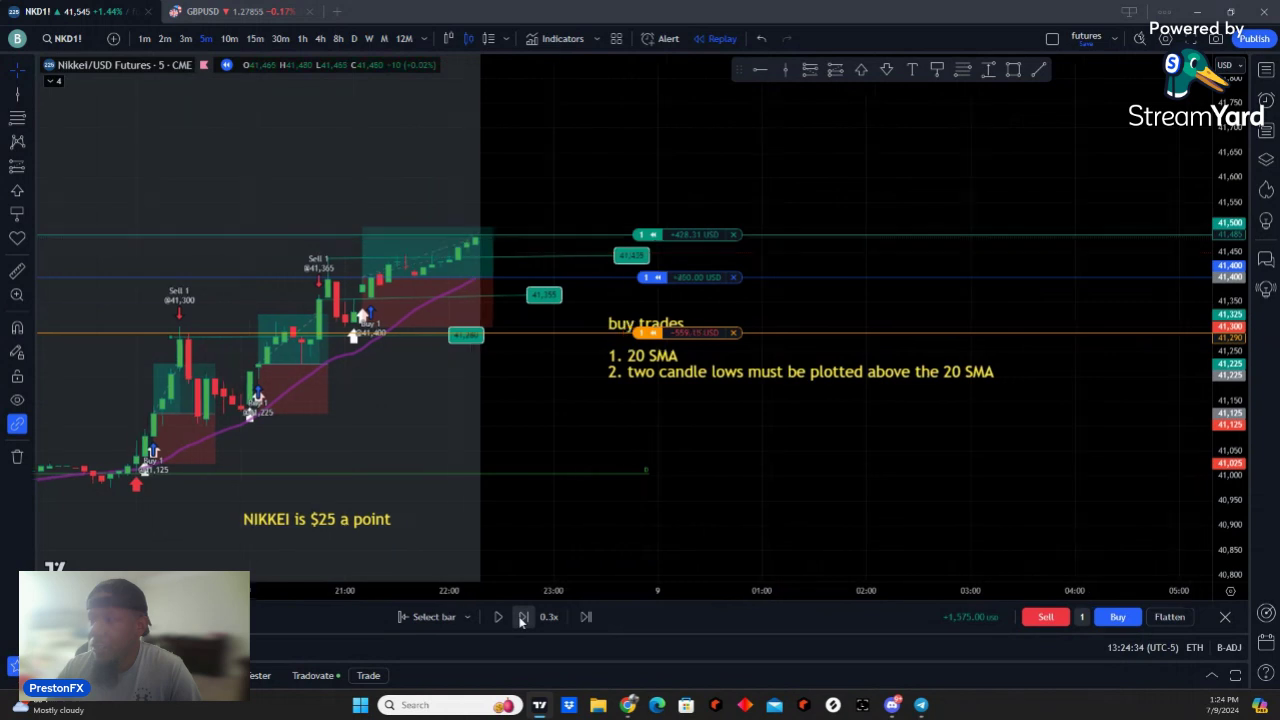
left_click(522, 618)
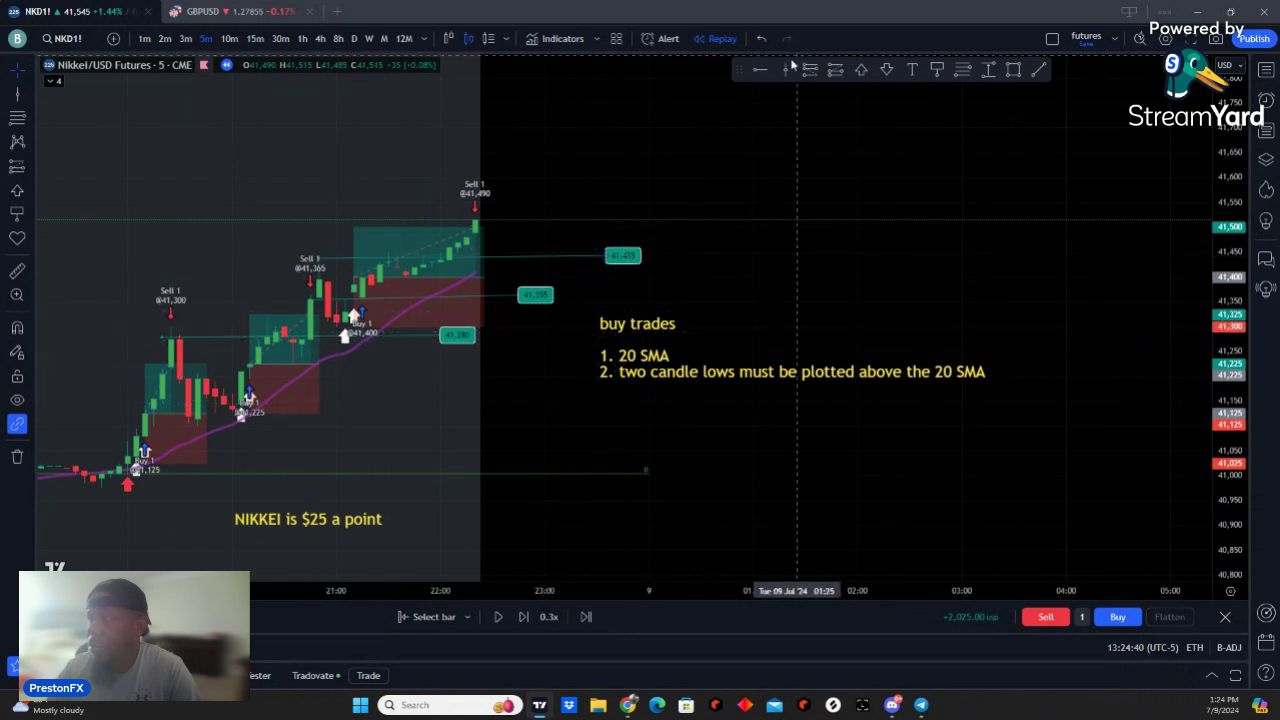
Step: Continue the replay bar by bar after the closed trade up to the 22:50 candle
left_click(522, 617)
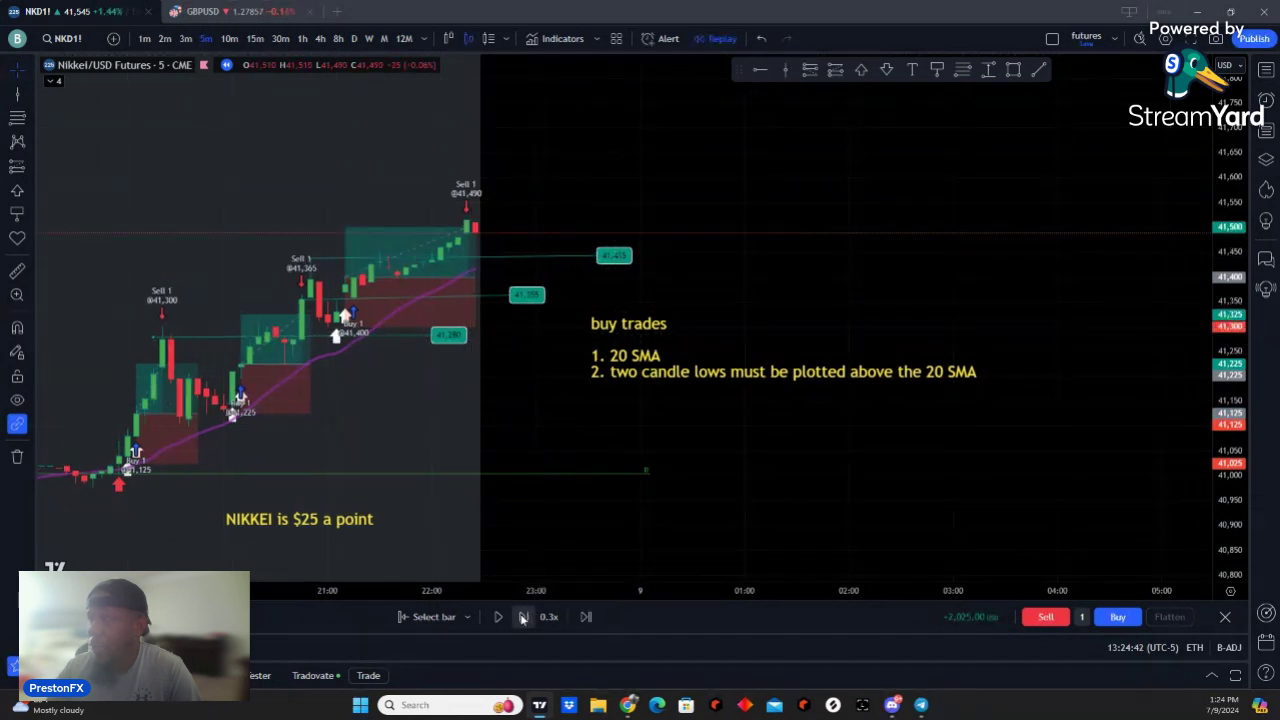
left_click(522, 617)
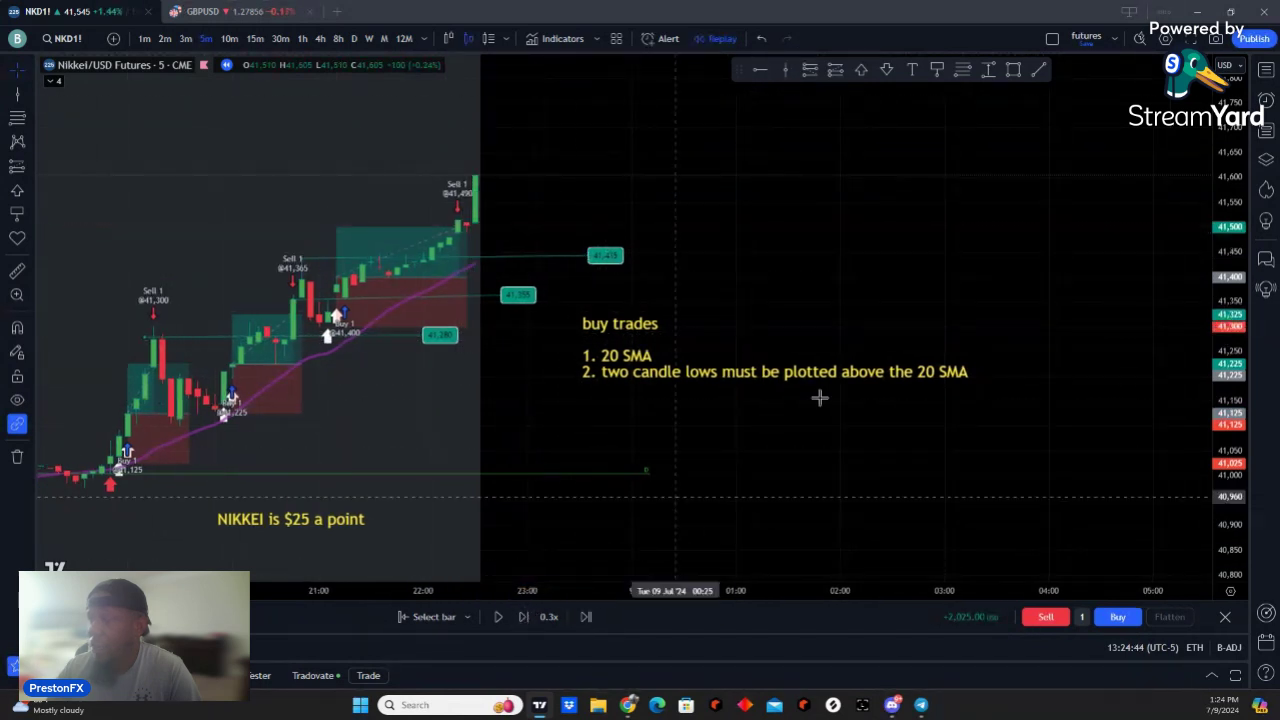
left_click(522, 617)
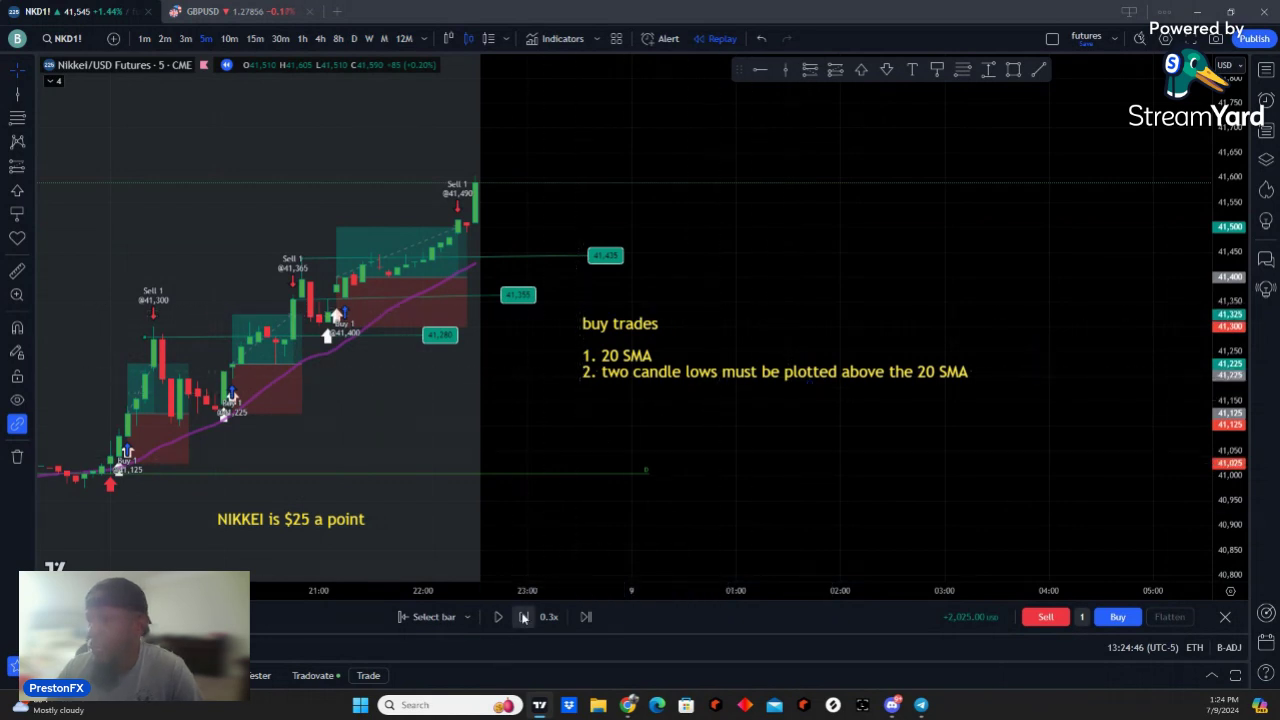
left_click(522, 617)
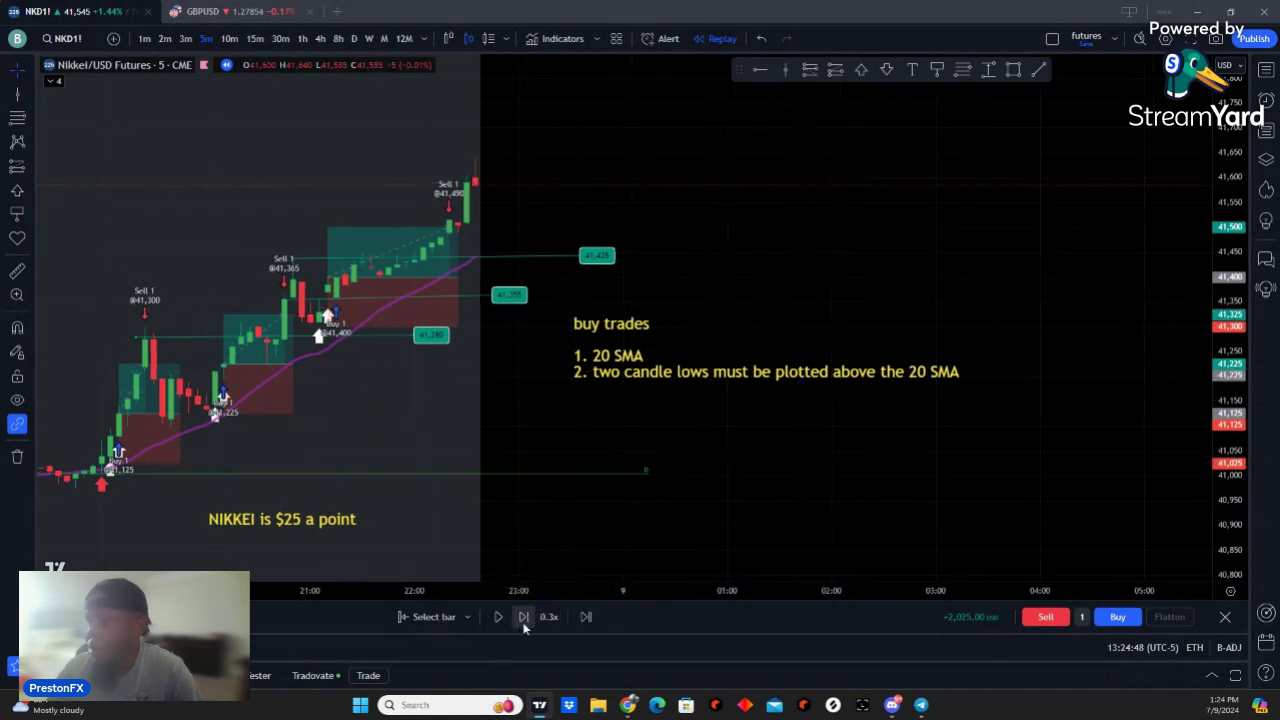
left_click(522, 617)
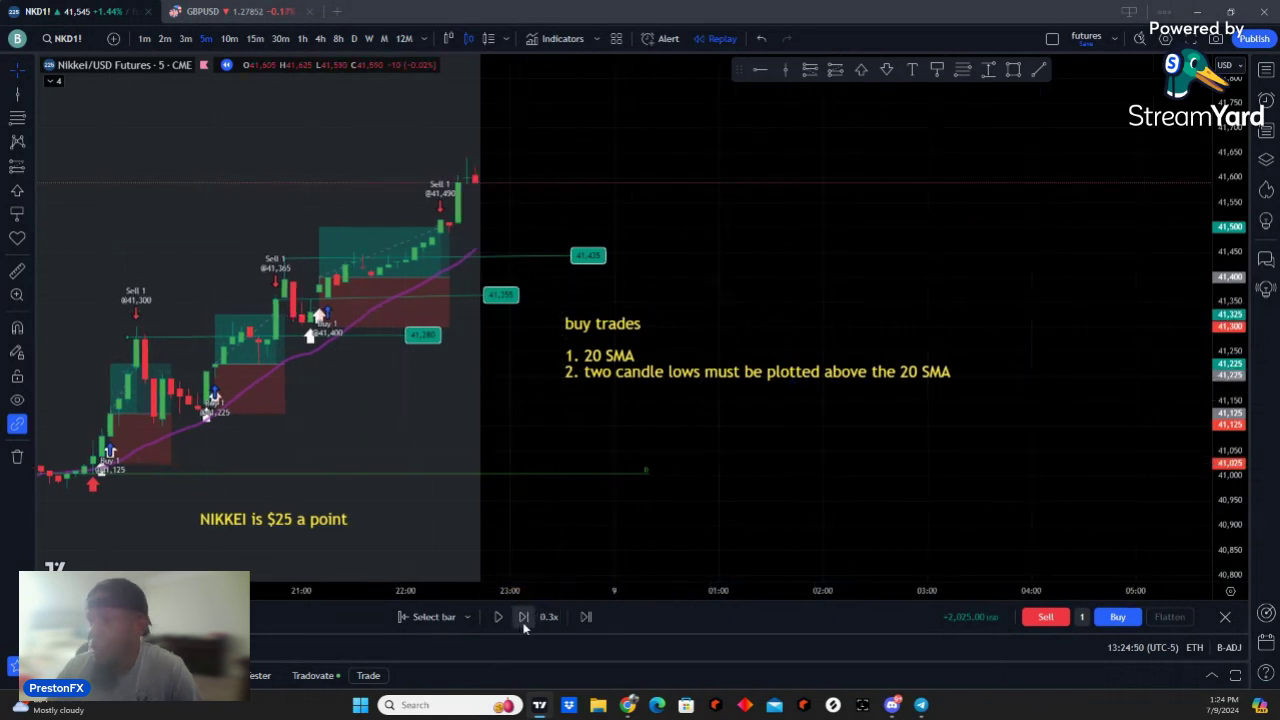
left_click(522, 617)
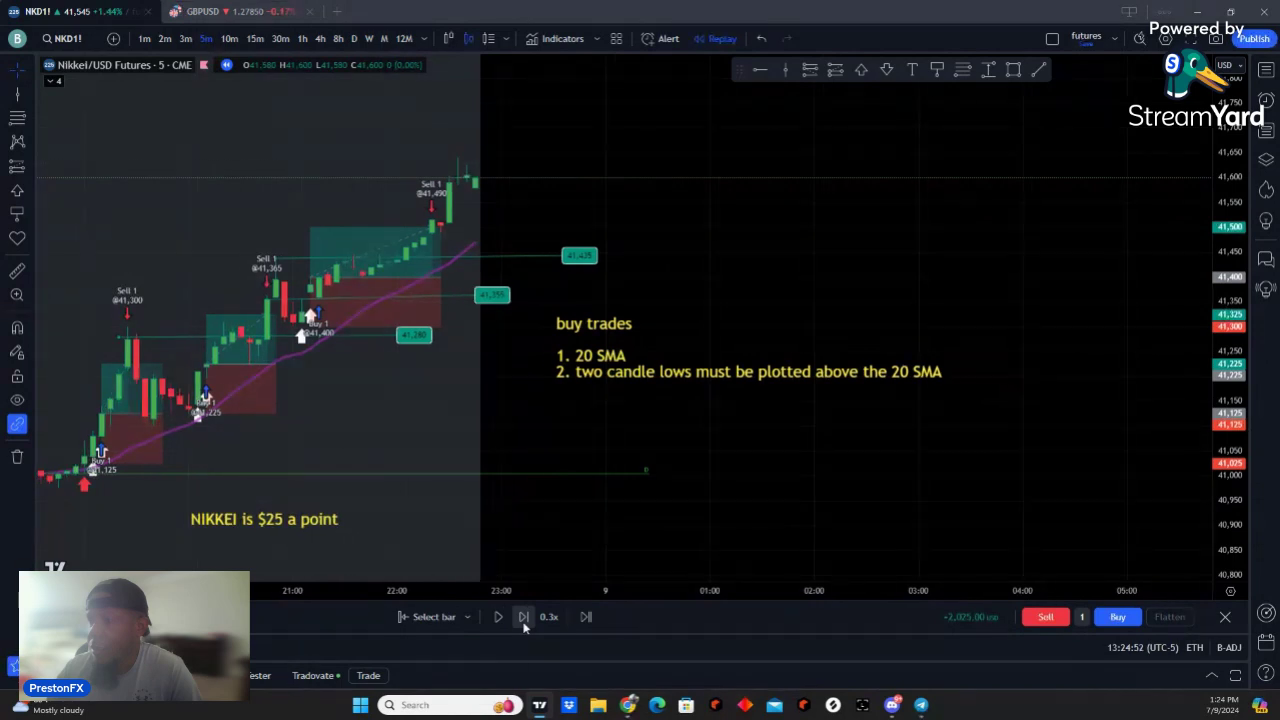
left_click(522, 617)
Step: Mark the 22:20 high at 41,515 and the 22:35 high at 41,645 with price notes extended to about 00:55
left_click(941, 71)
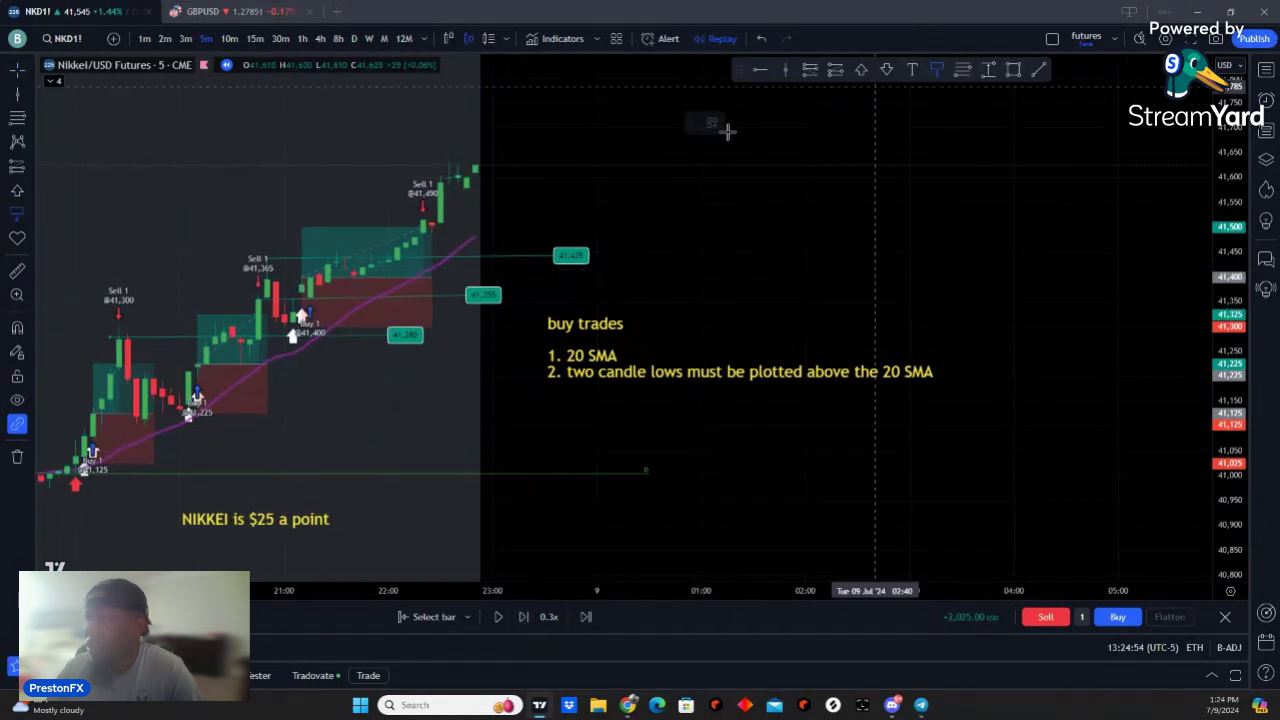
left_click(423, 219)
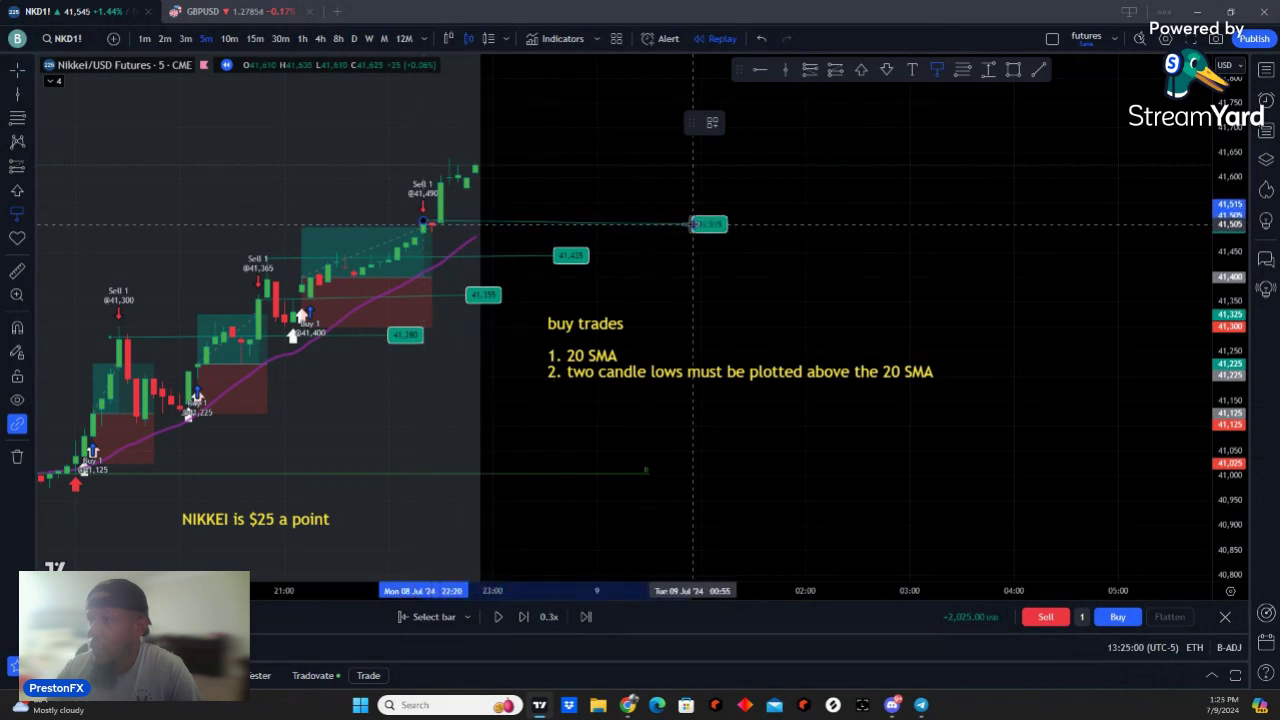
left_click(692, 221)
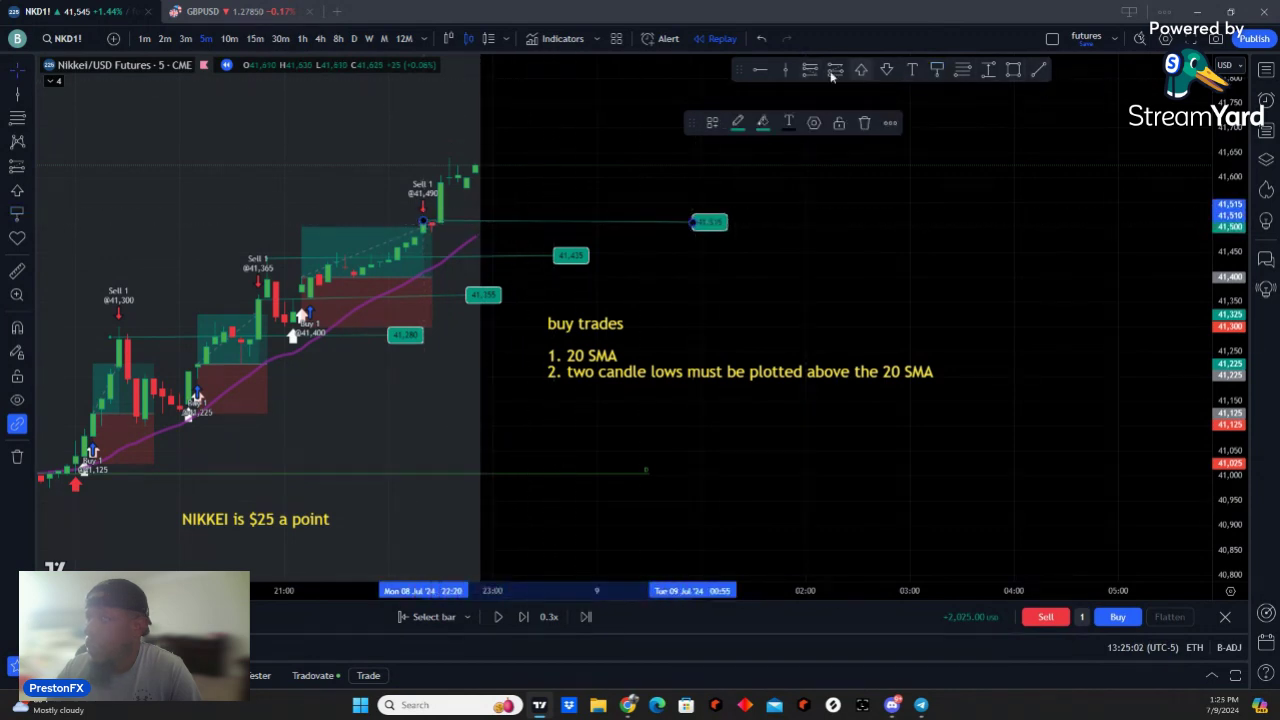
left_click(938, 70)
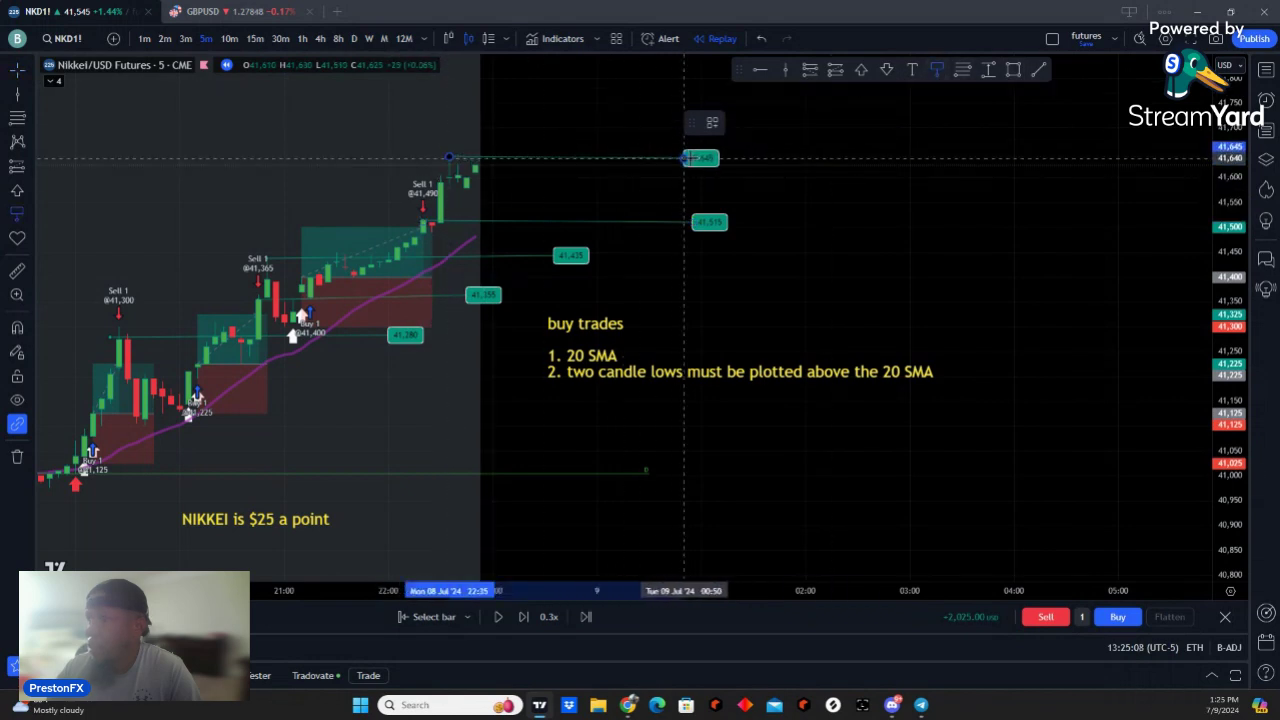
left_click(692, 157)
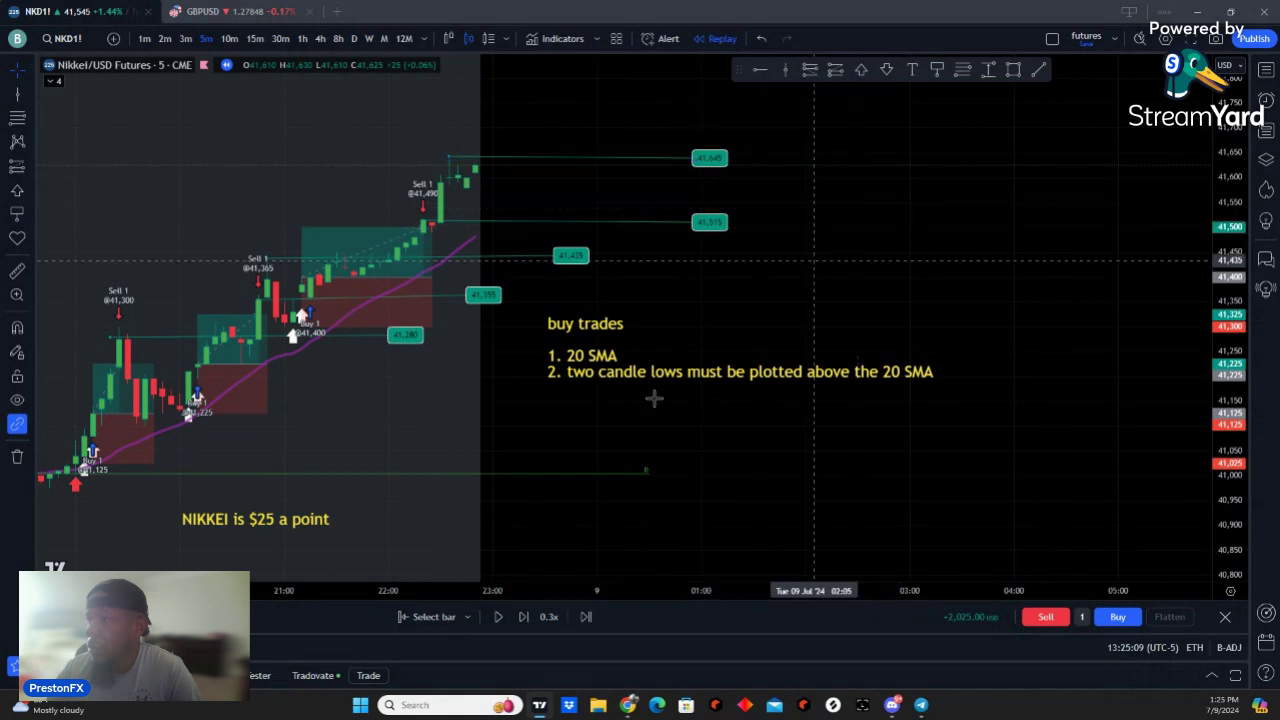
Step: Advance the replay from 22:50 to the 23:30 candle and ready the price note tool
left_click(522, 617)
left_click(522, 617)
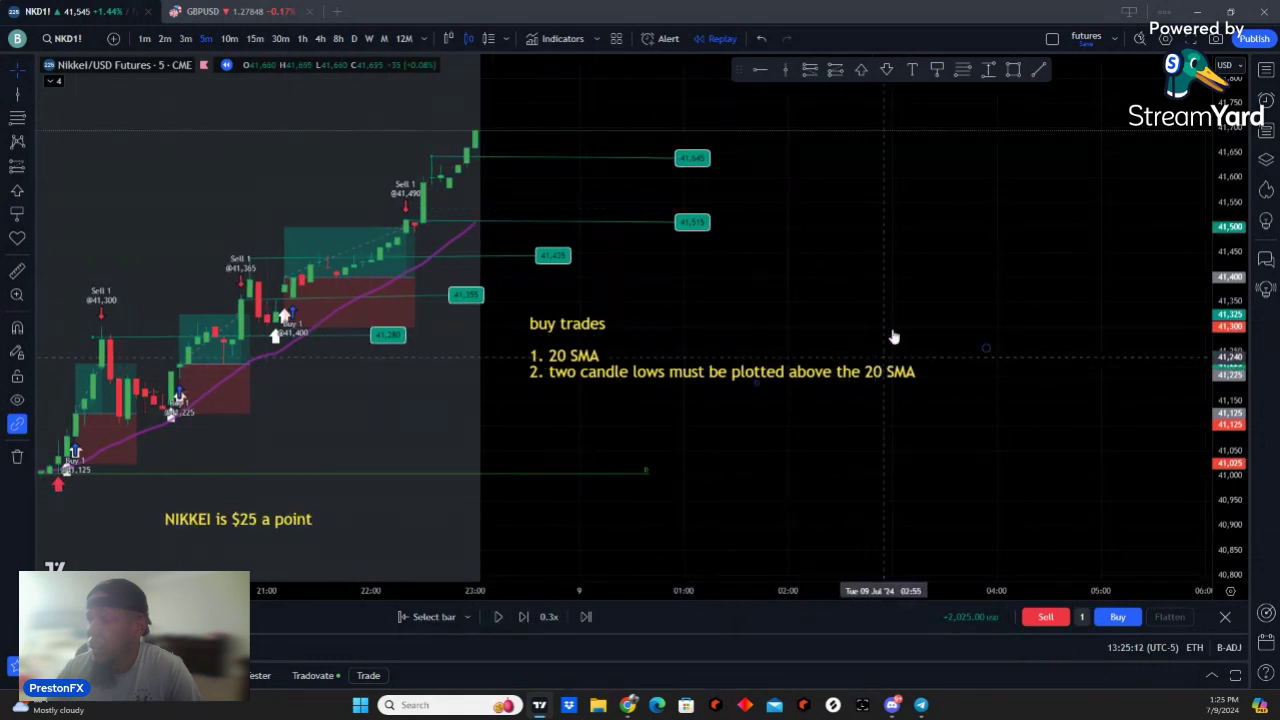
key("shift+Right")
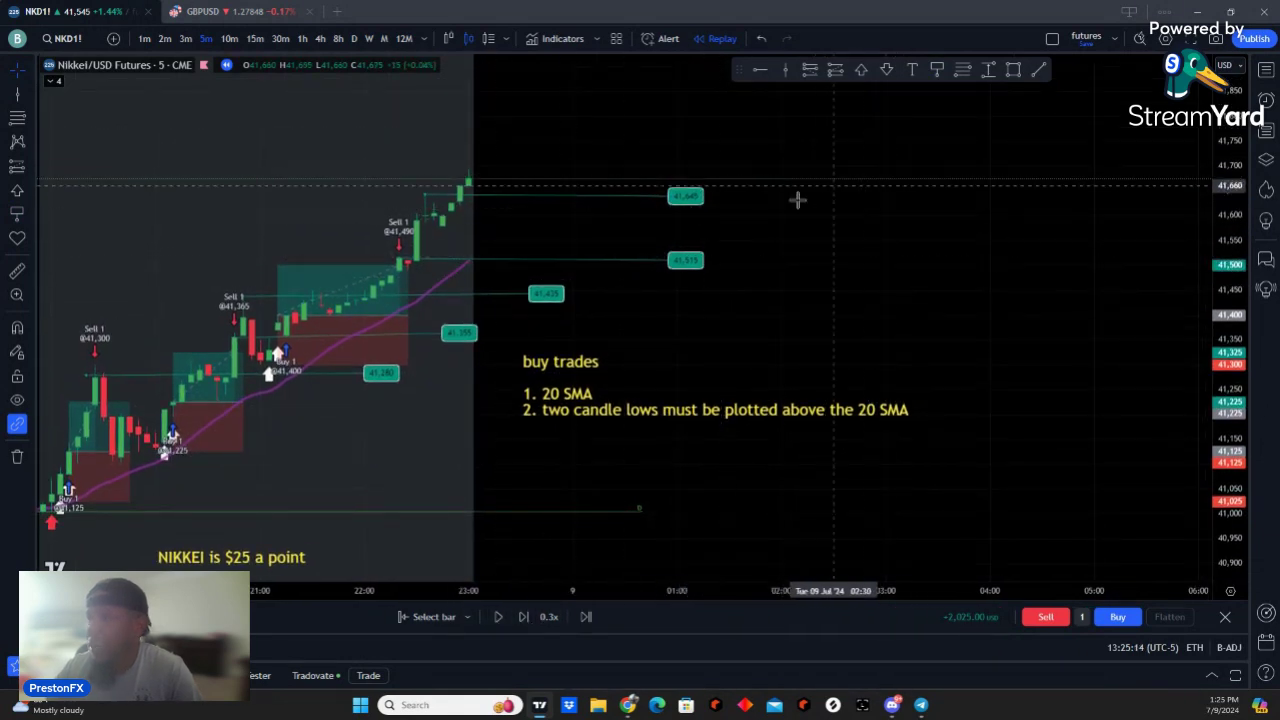
left_click(517, 619)
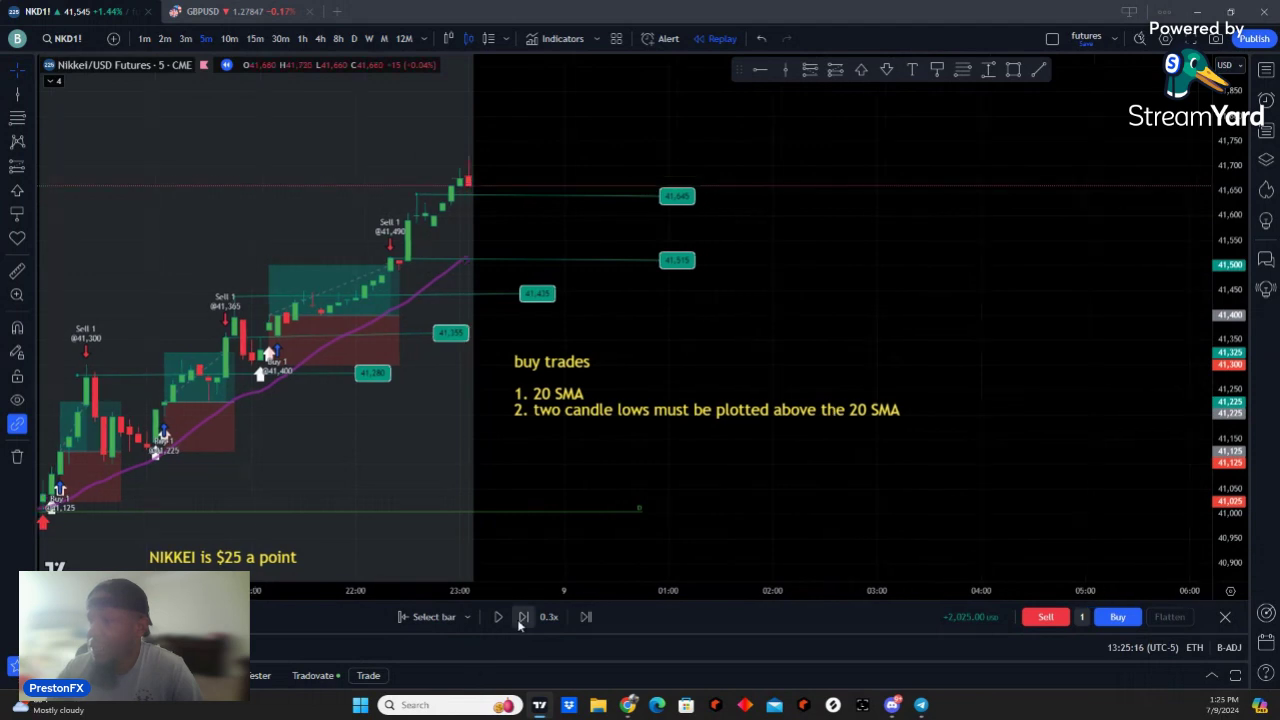
key("shift+Right")
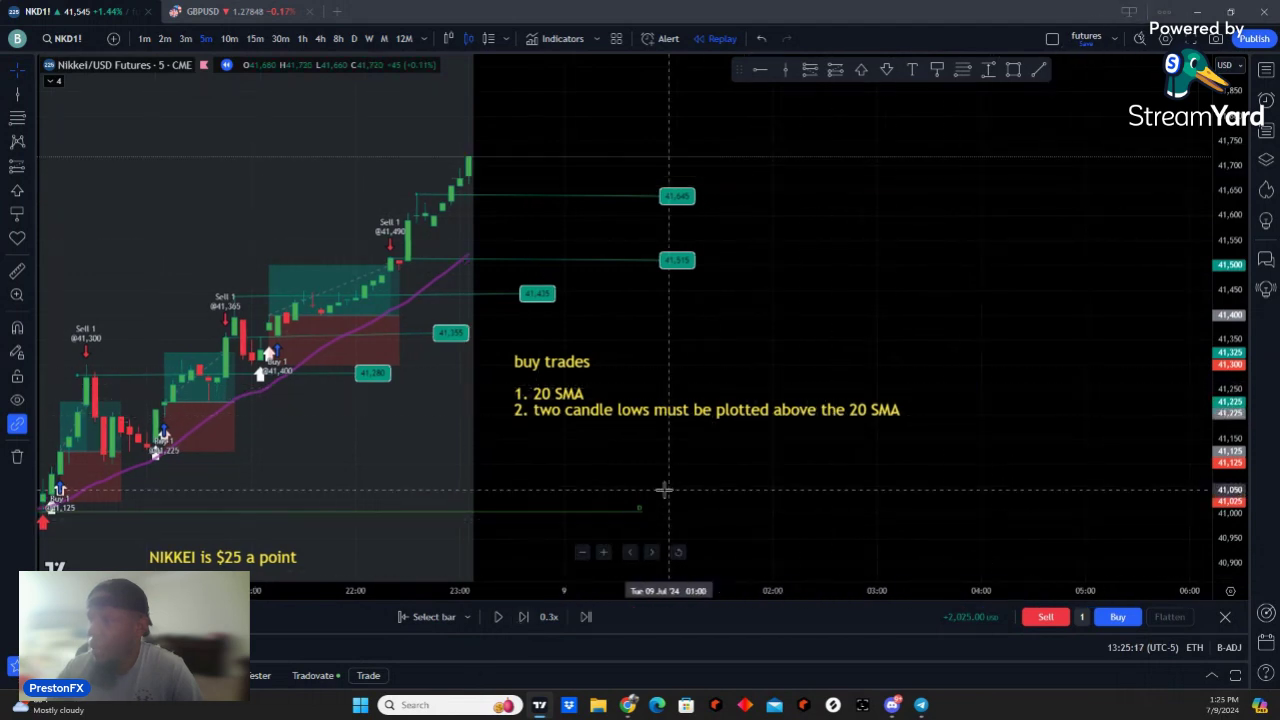
left_click(523, 617)
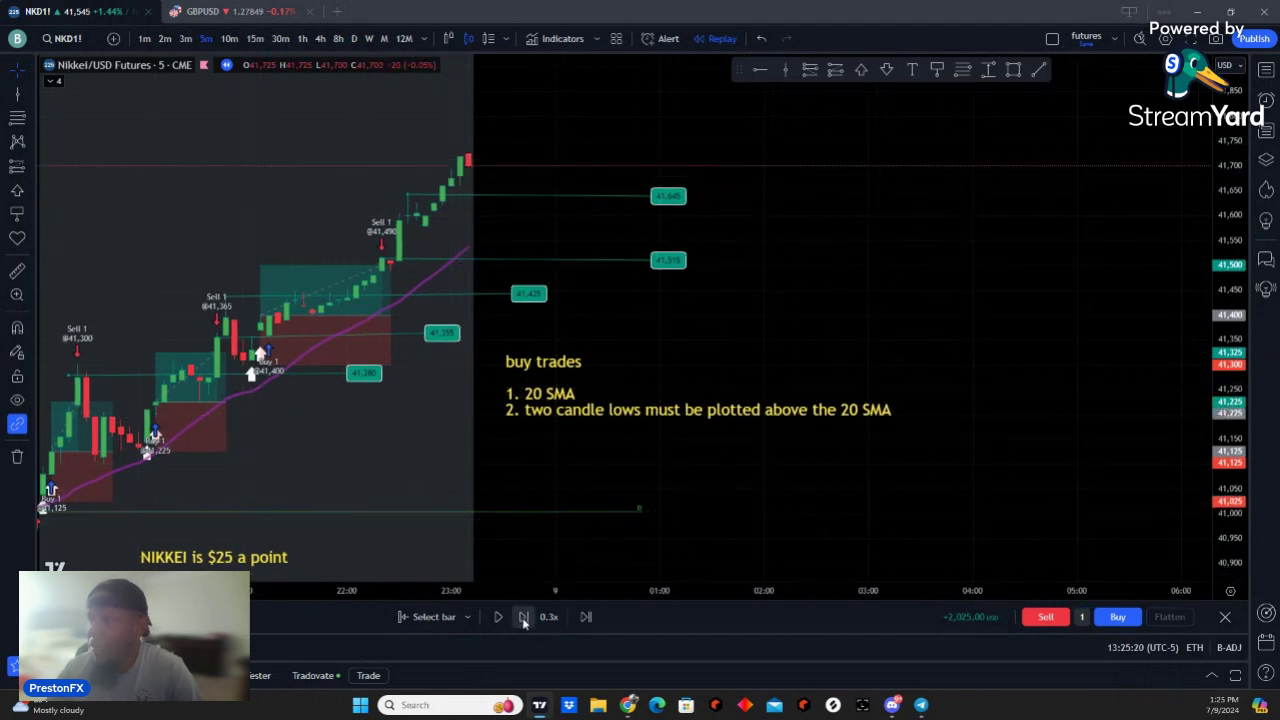
key("shift+Right")
left_click(937, 69)
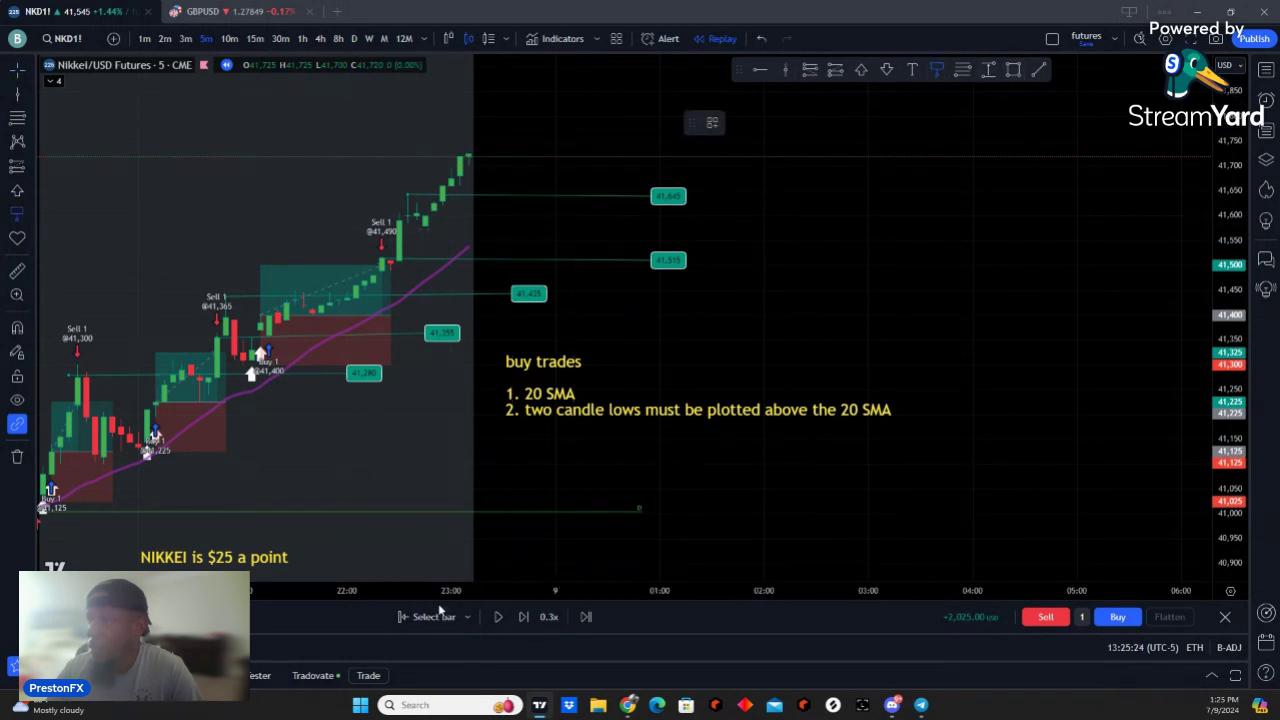
left_click(519, 619)
left_click(519, 619)
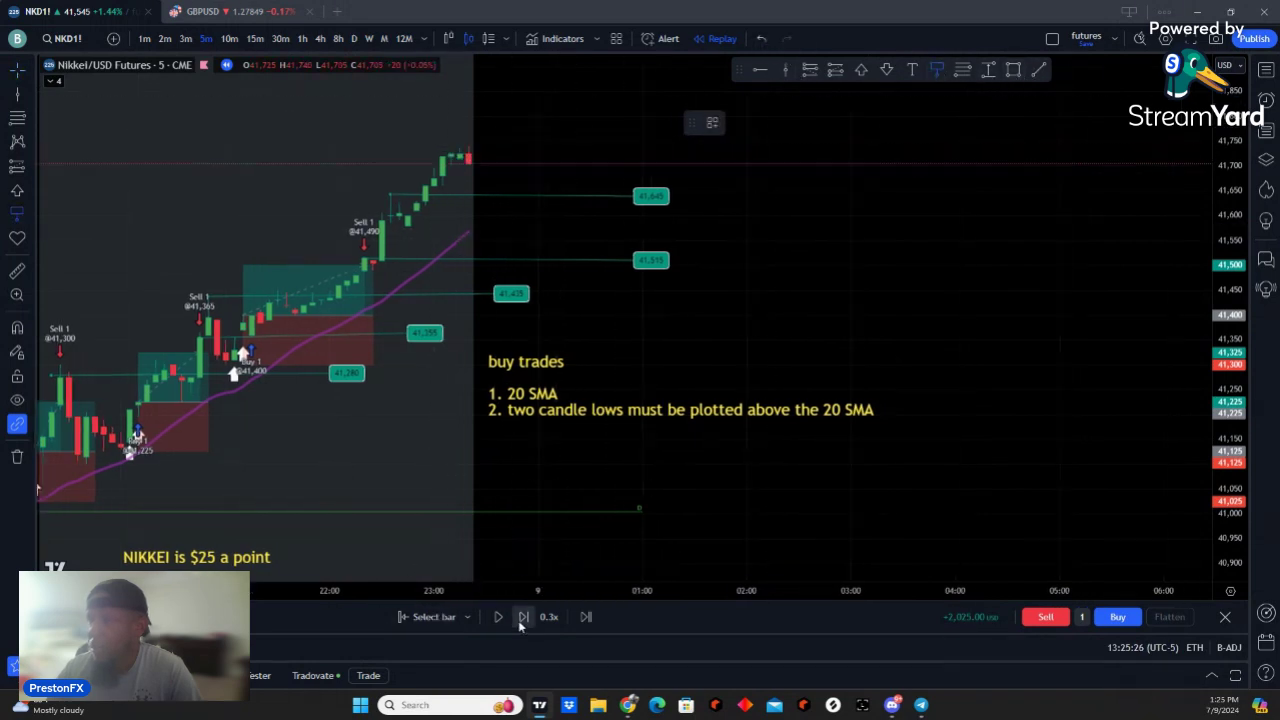
left_click(518, 620)
left_click(518, 620)
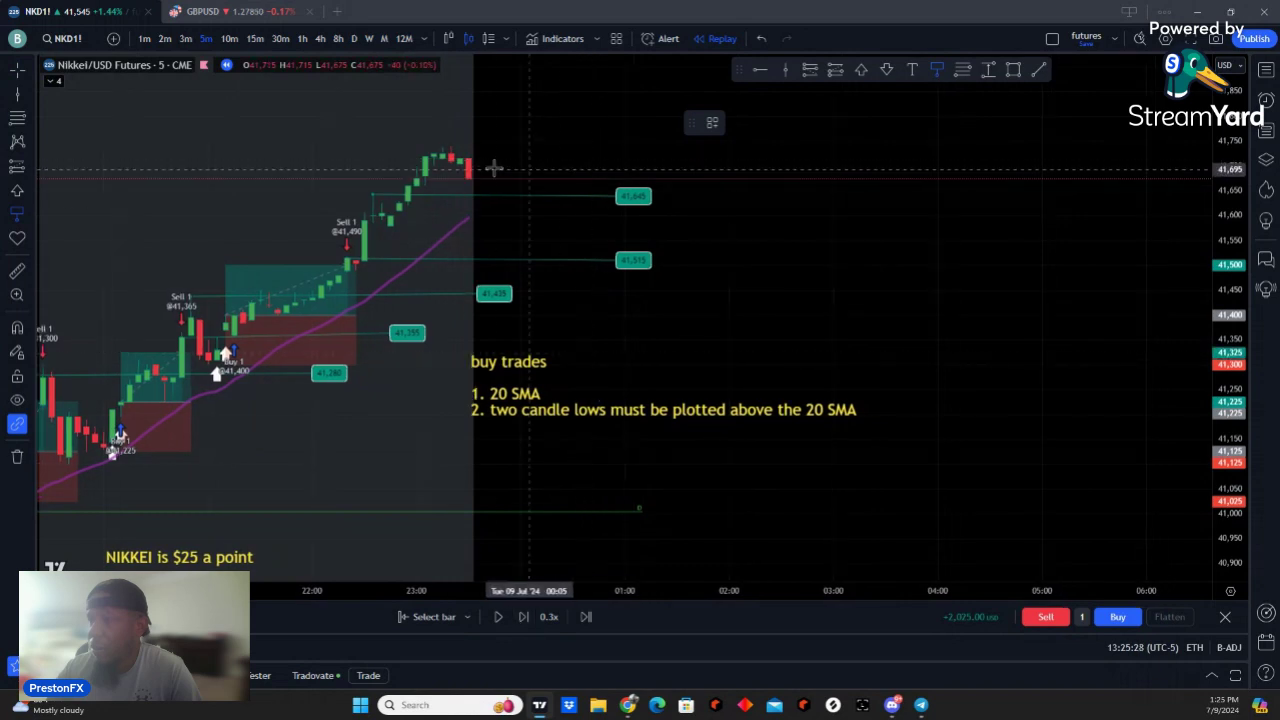
Step: Mark the 23:10 high at 41,740 with a price note and delete the 41,355 price note
left_click(433, 146)
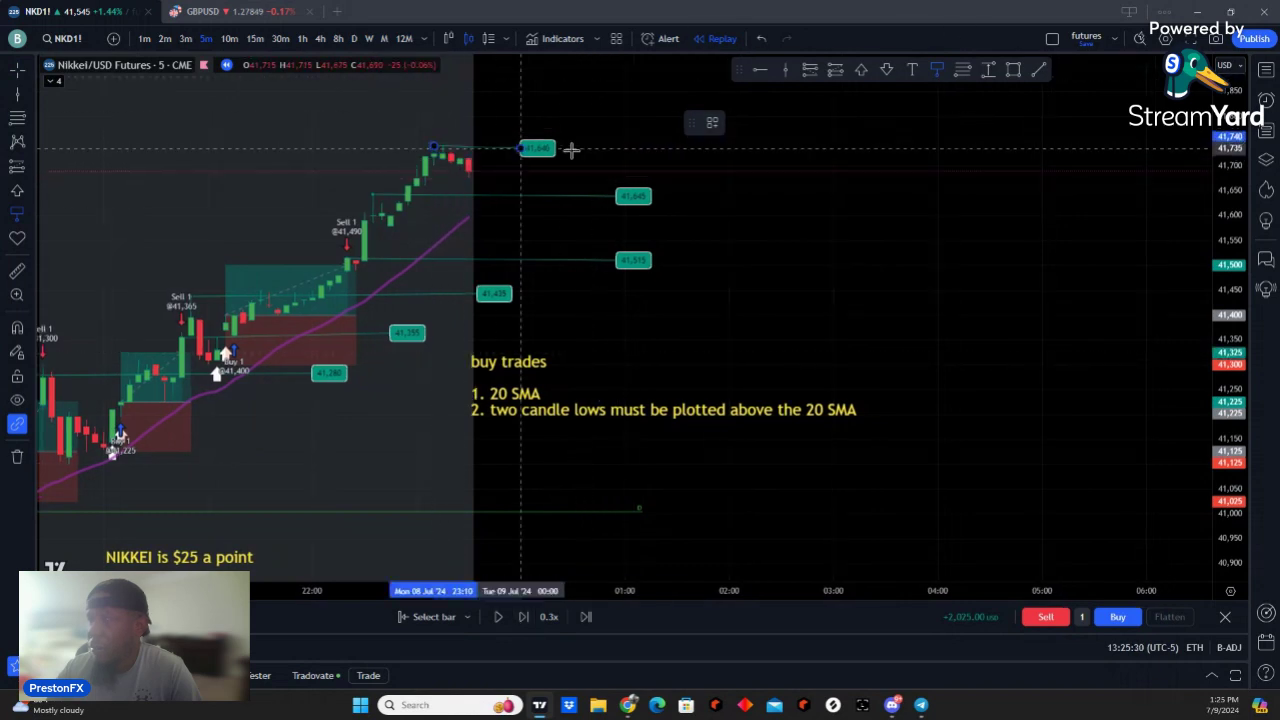
left_click(686, 146)
left_click_drag(771, 223, 1014, 240)
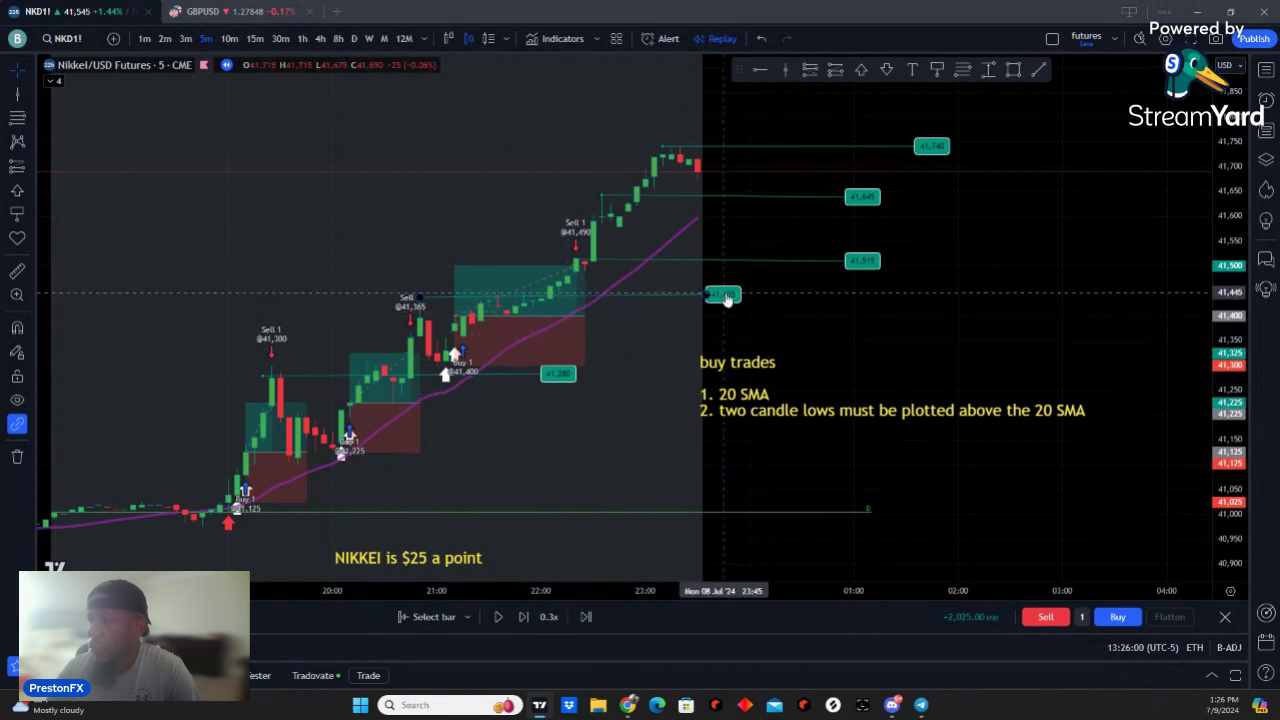
left_click(460, 335)
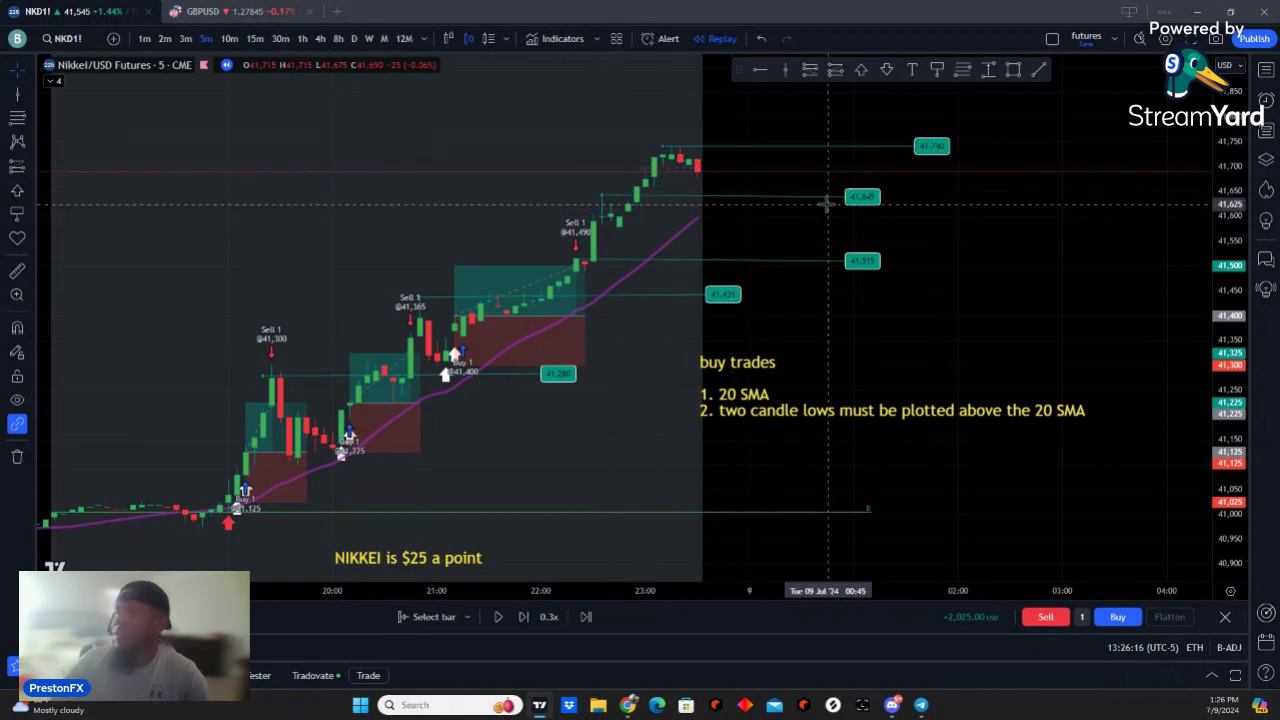
Step: Advance the replay five candles to the 23:55 candle above the 41,740 price note
scroll(780, 486, "down", 1)
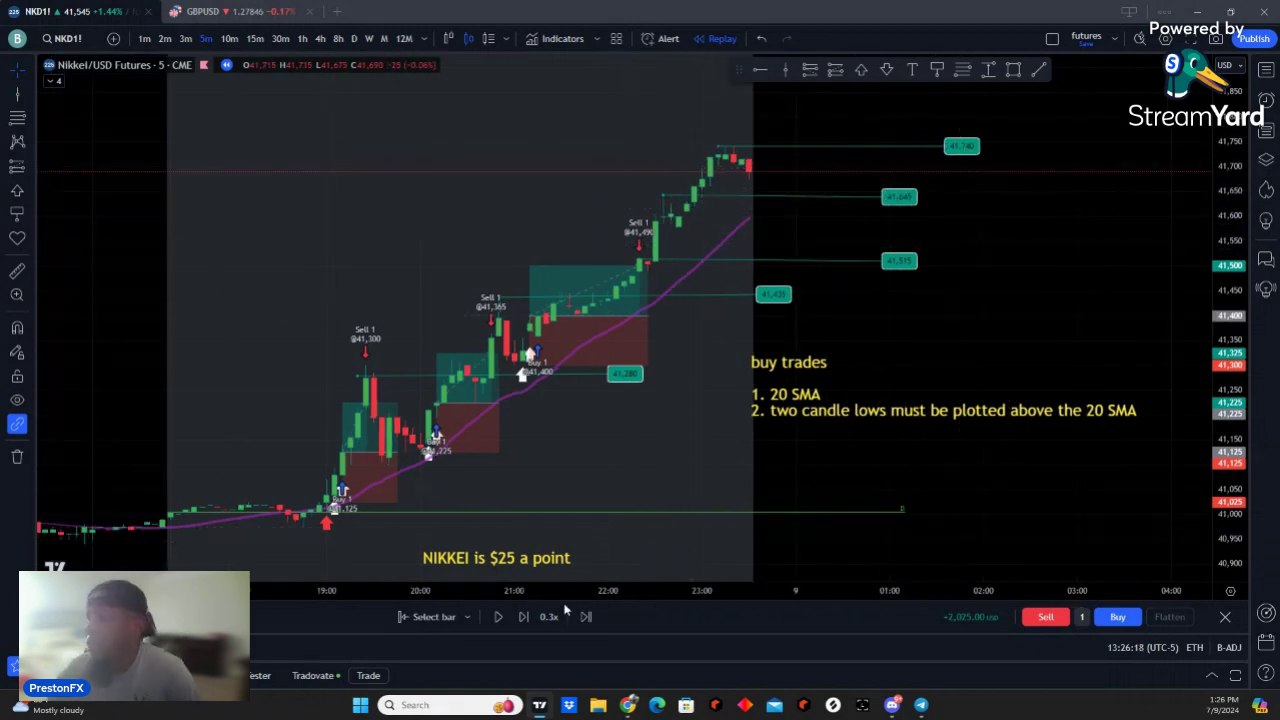
left_click(525, 617)
left_click(525, 617)
left_click(525, 617)
left_click(525, 617)
left_click(525, 617)
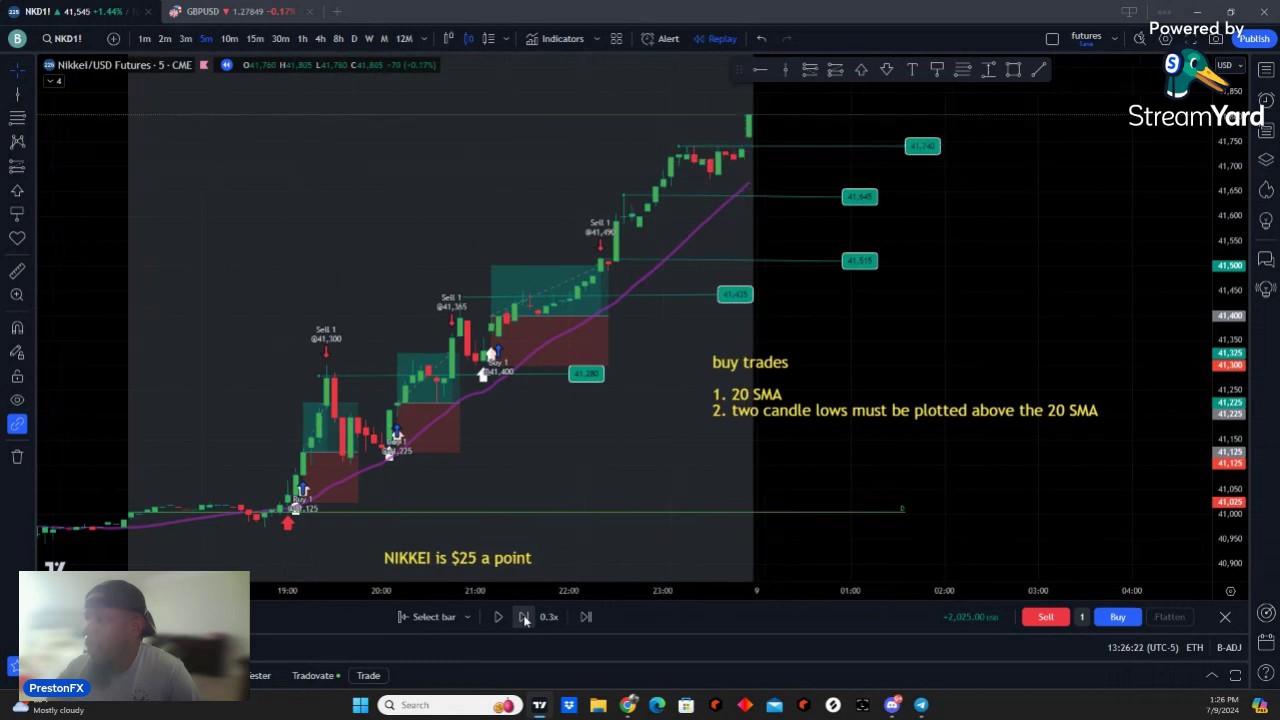
left_click_drag(1110, 348, 1058, 348)
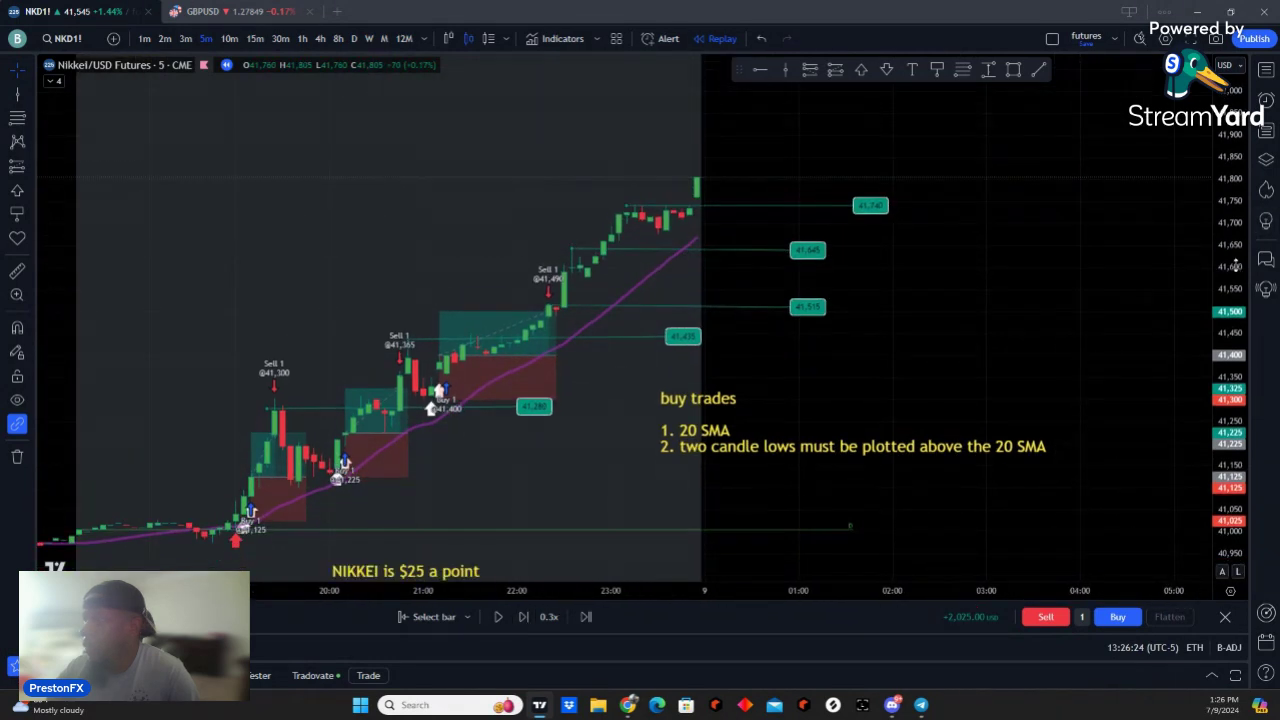
Step: Advance the replay thirteen candles from 23:55 to the 01:00 candle
left_click(521, 617)
left_click(521, 617)
left_click(521, 617)
left_click(521, 617)
left_click(519, 617)
left_click(519, 617)
left_click(519, 617)
left_click(519, 617)
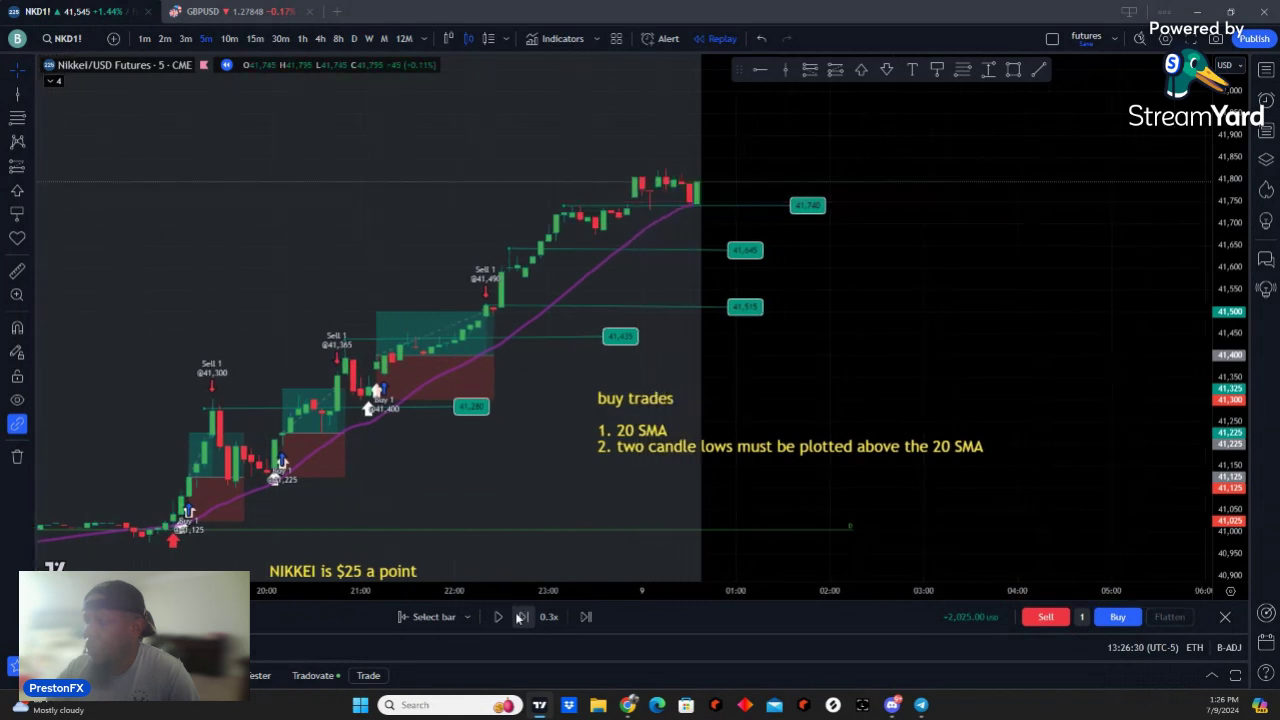
left_click(519, 617)
left_click(519, 617)
left_click(519, 617)
left_click(519, 617)
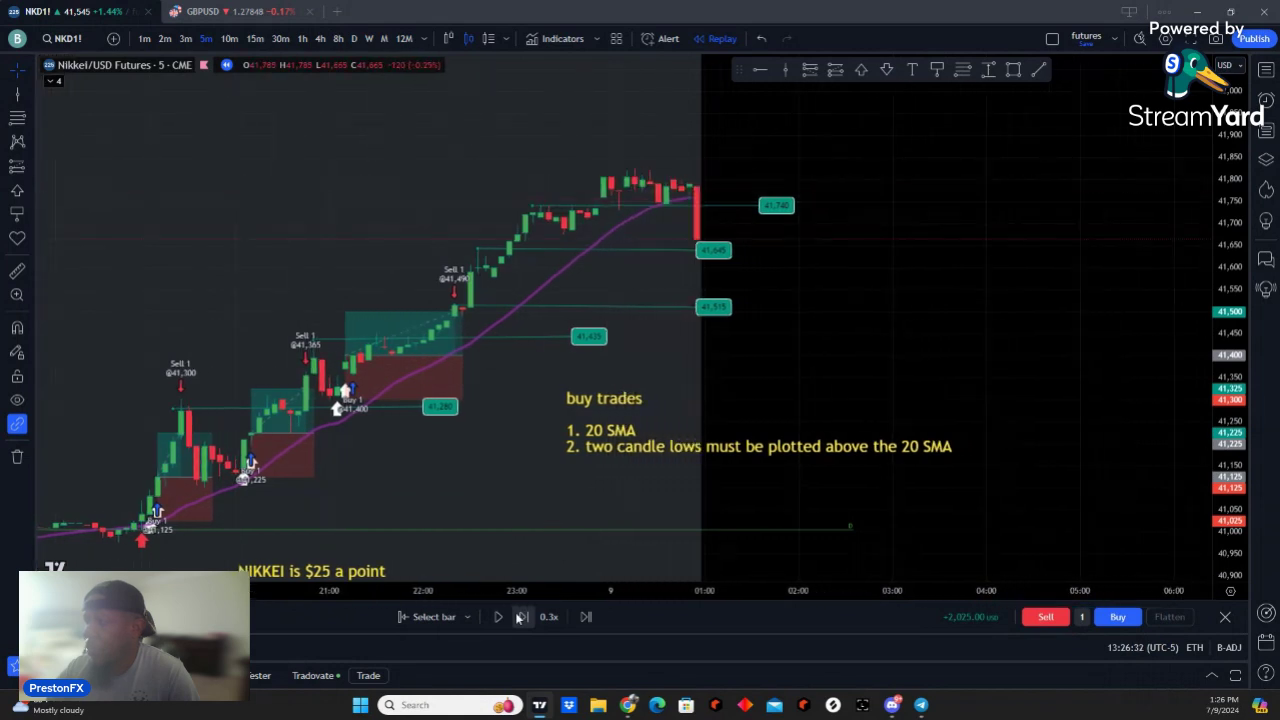
left_click(519, 617)
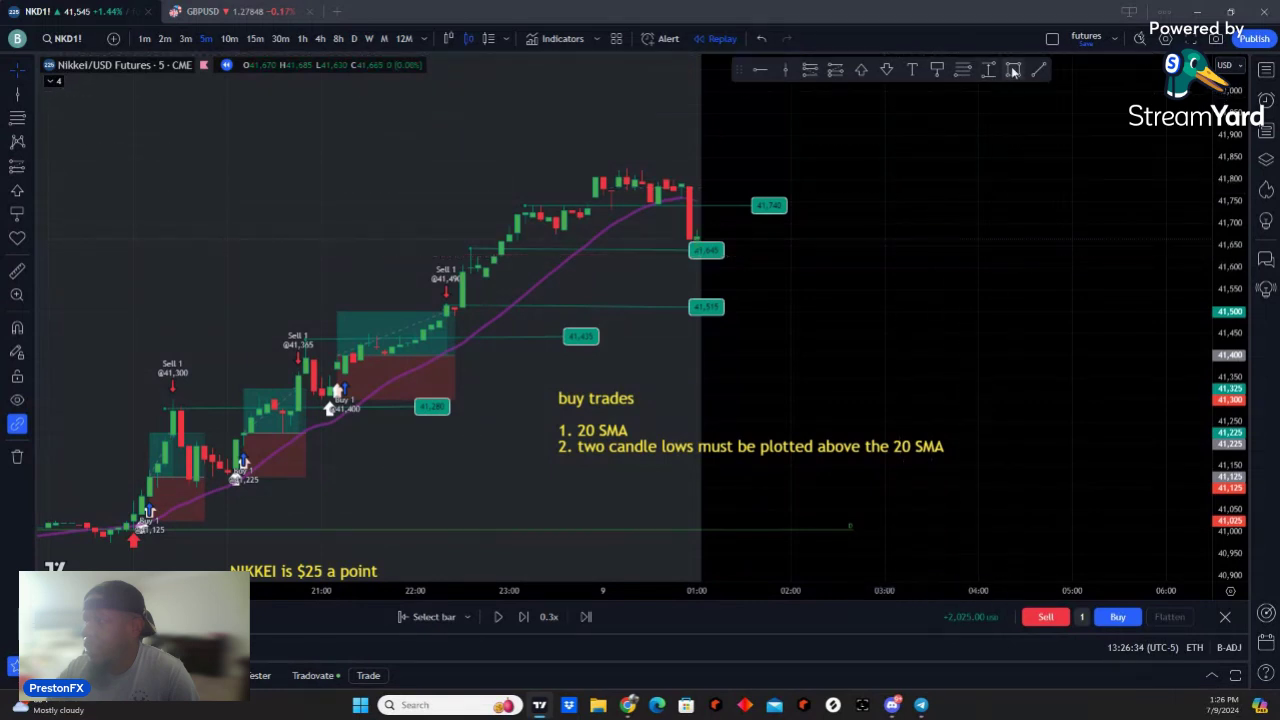
Step: Mark the 41,825 high with a price note running from 23:50 to about 03:10
left_click(587, 166)
left_click(905, 168)
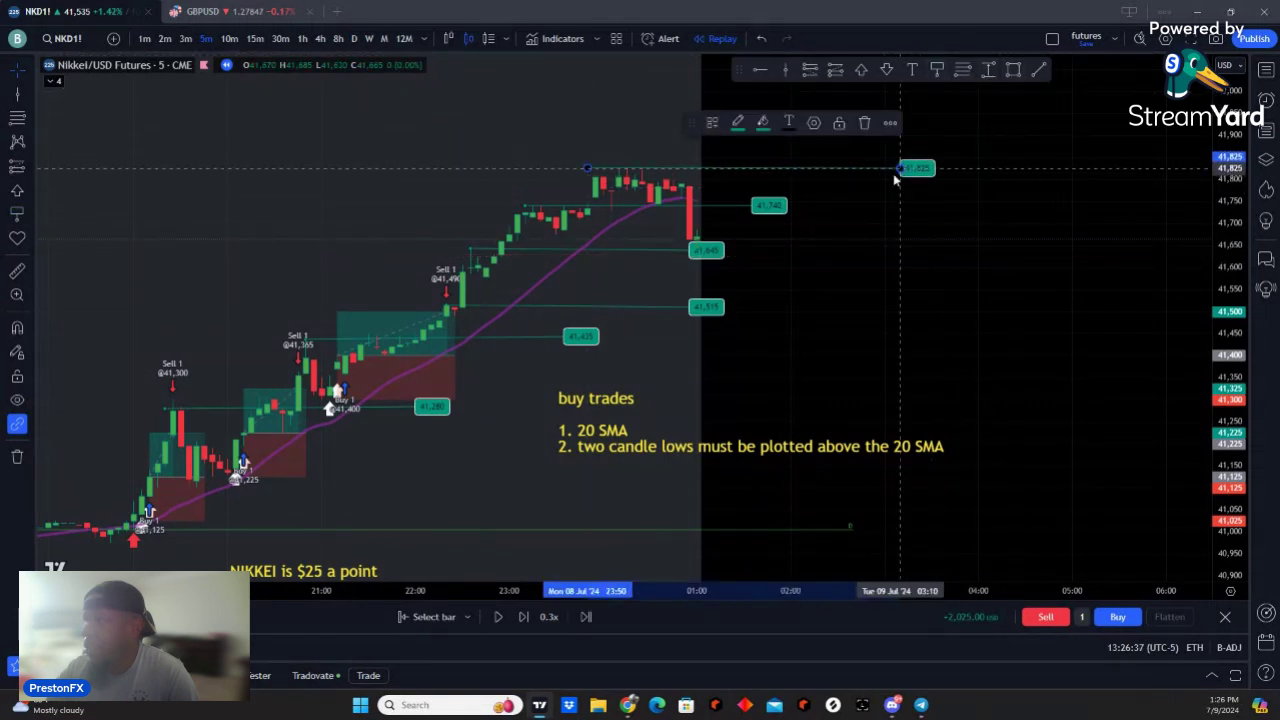
left_click(907, 283)
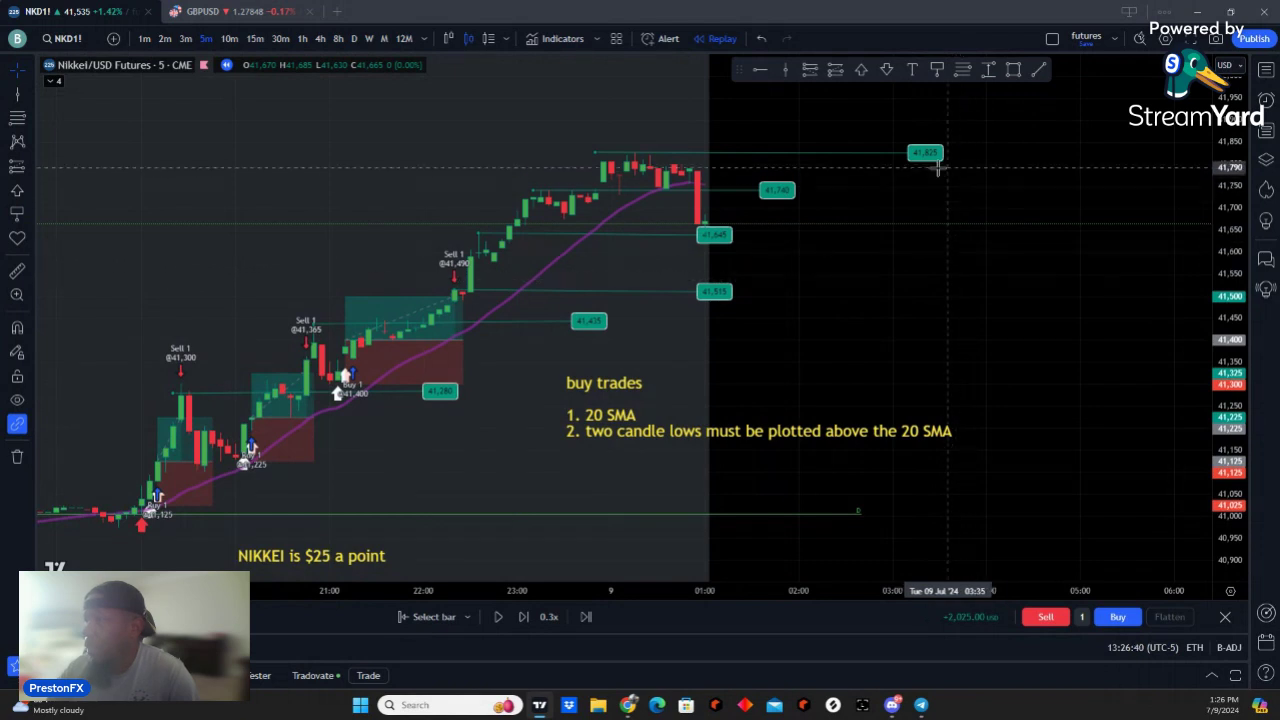
Step: Mark the 41,005 level along the horizontal line at the rally's base with a price note extended to about 04:10
left_click_drag(483, 462, 578, 452)
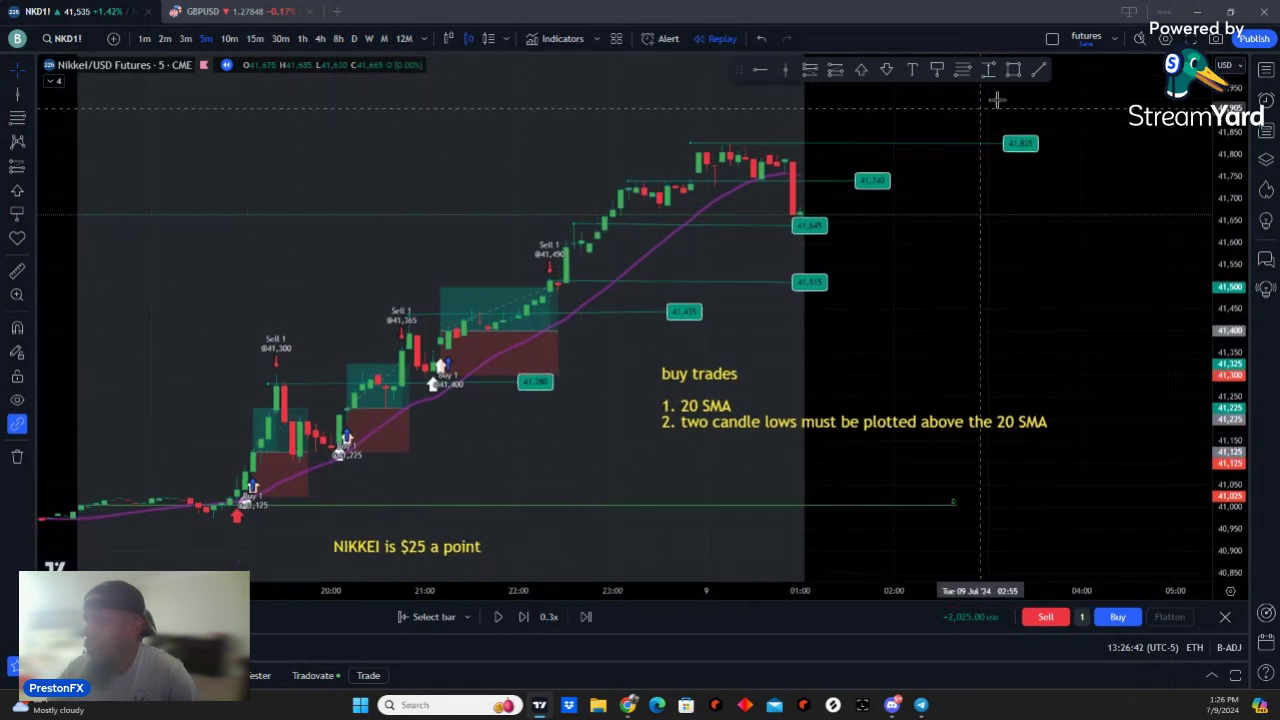
left_click(944, 74)
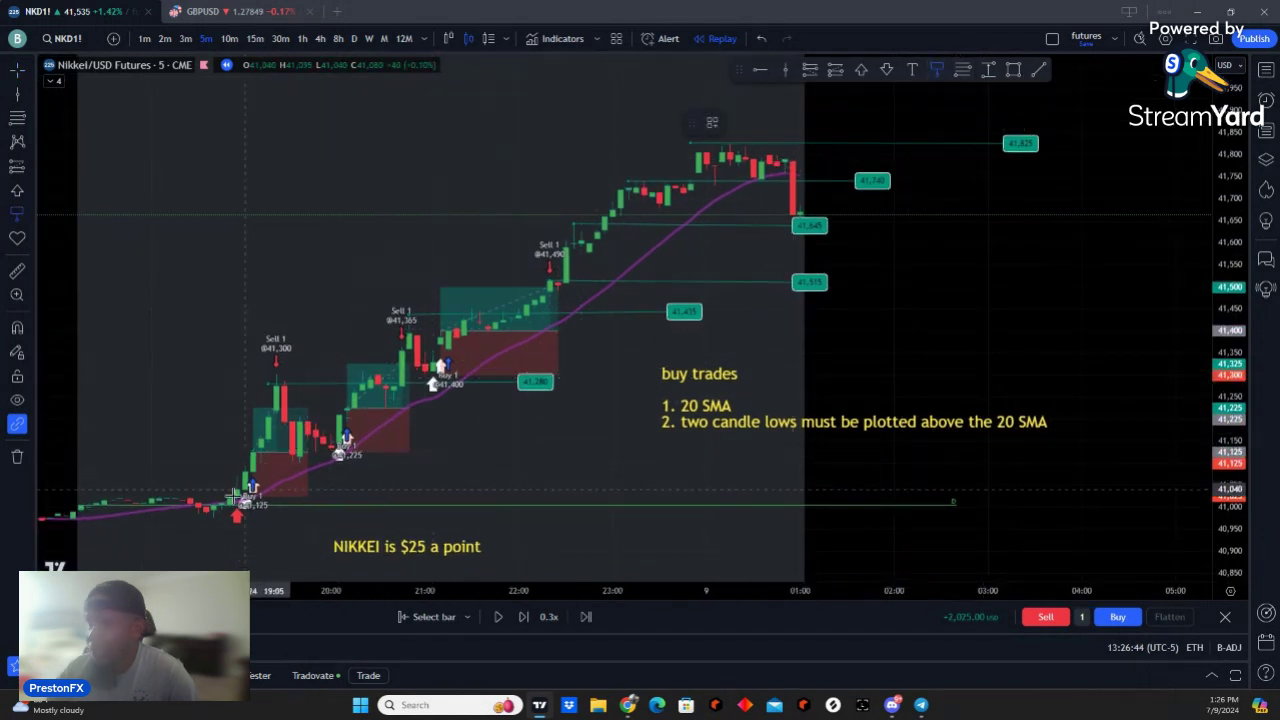
left_click(1100, 505)
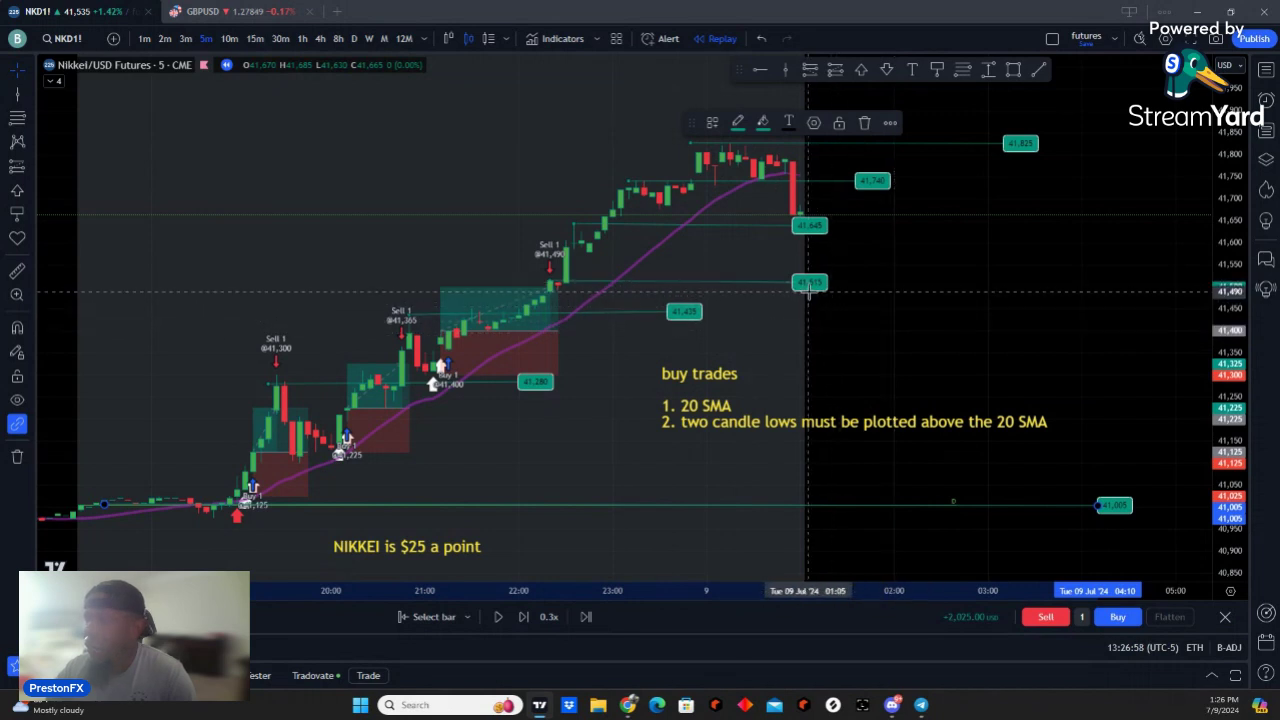
left_click(871, 257)
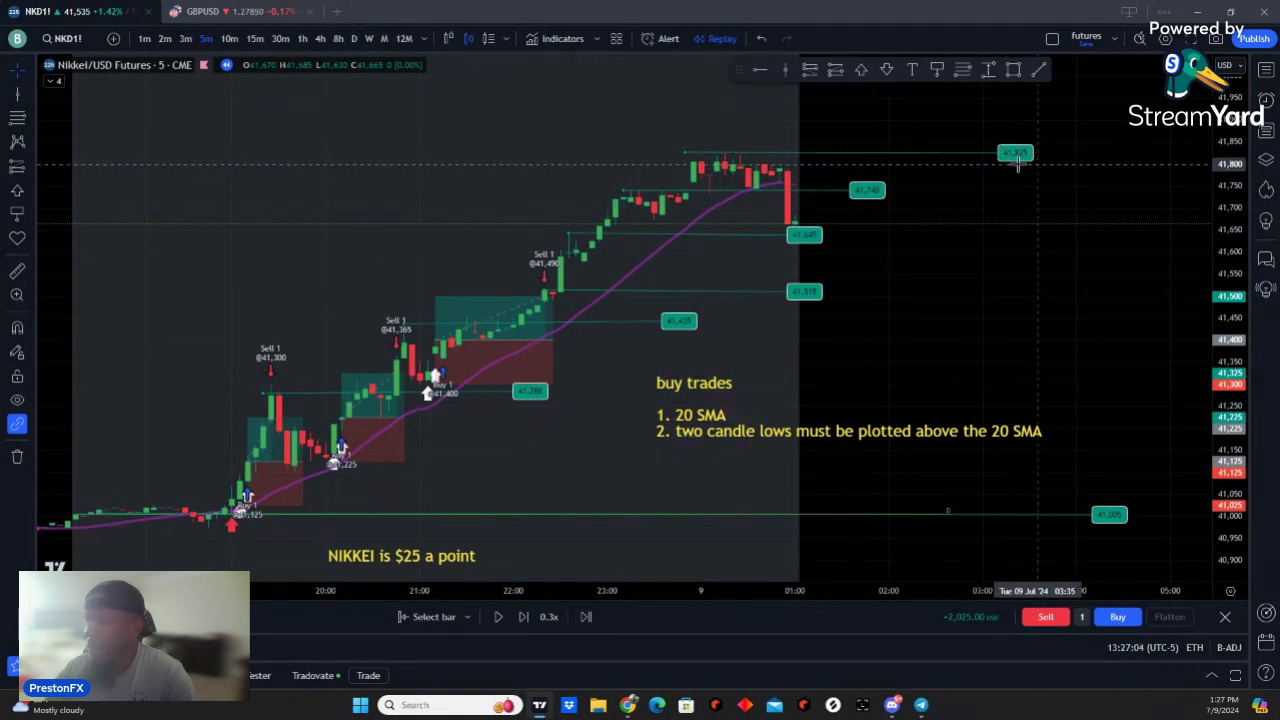
Step: Trace the first price swings with the Path tool, from the 19:00 low through the 19:30 and 20:45 highs to the 21:15 low
scroll(947, 260, "down", 1)
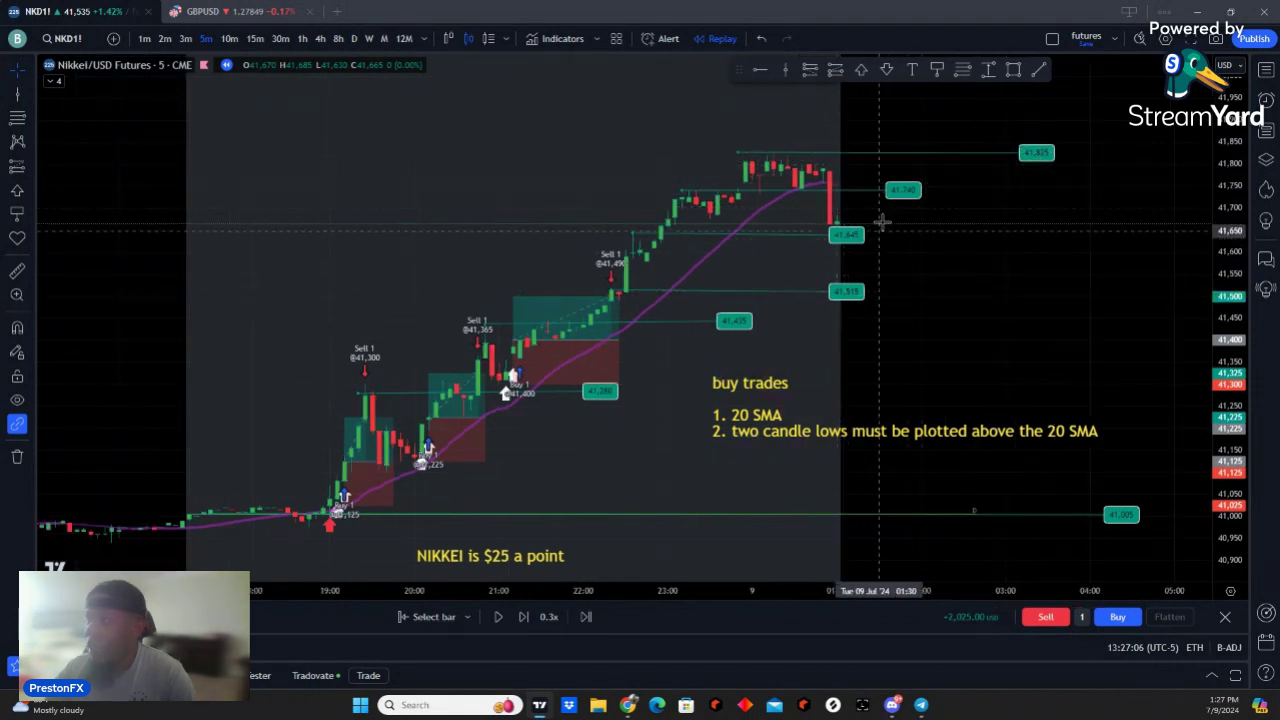
left_click_drag(571, 446, 600, 434)
scroll(560, 443, "down", 1)
scroll(582, 440, "up", 1)
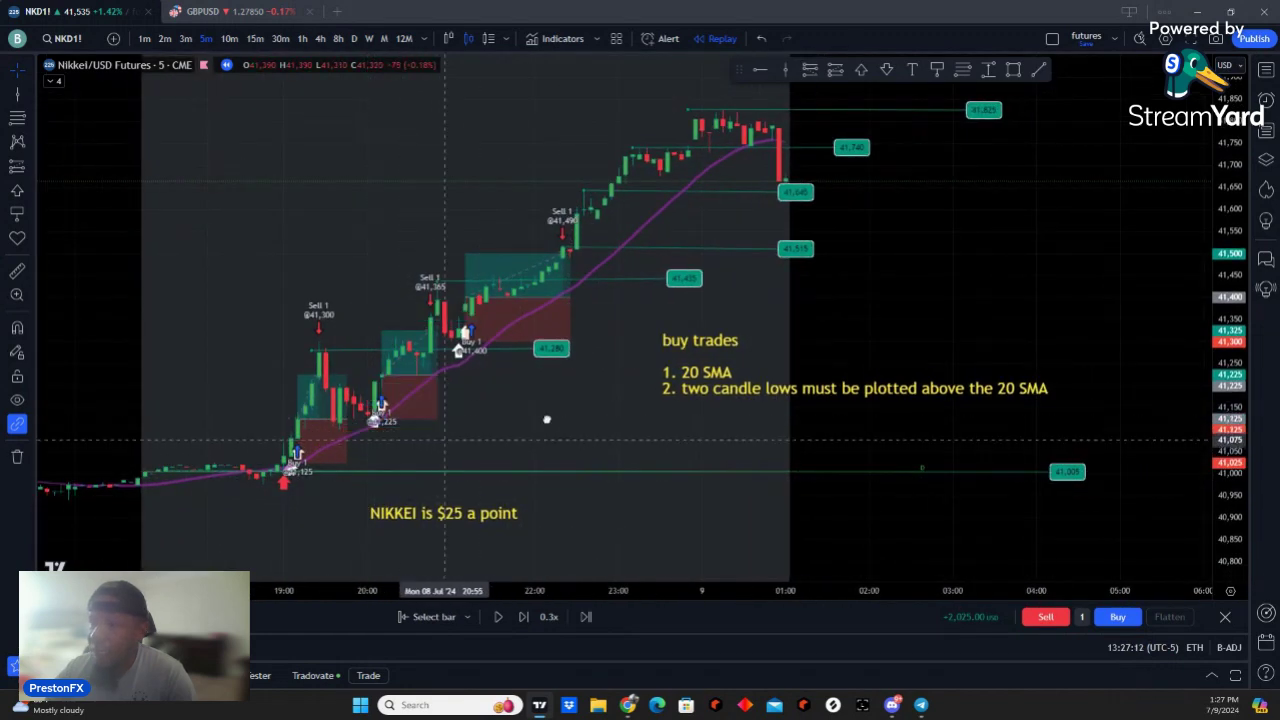
left_click_drag(546, 419, 652, 396)
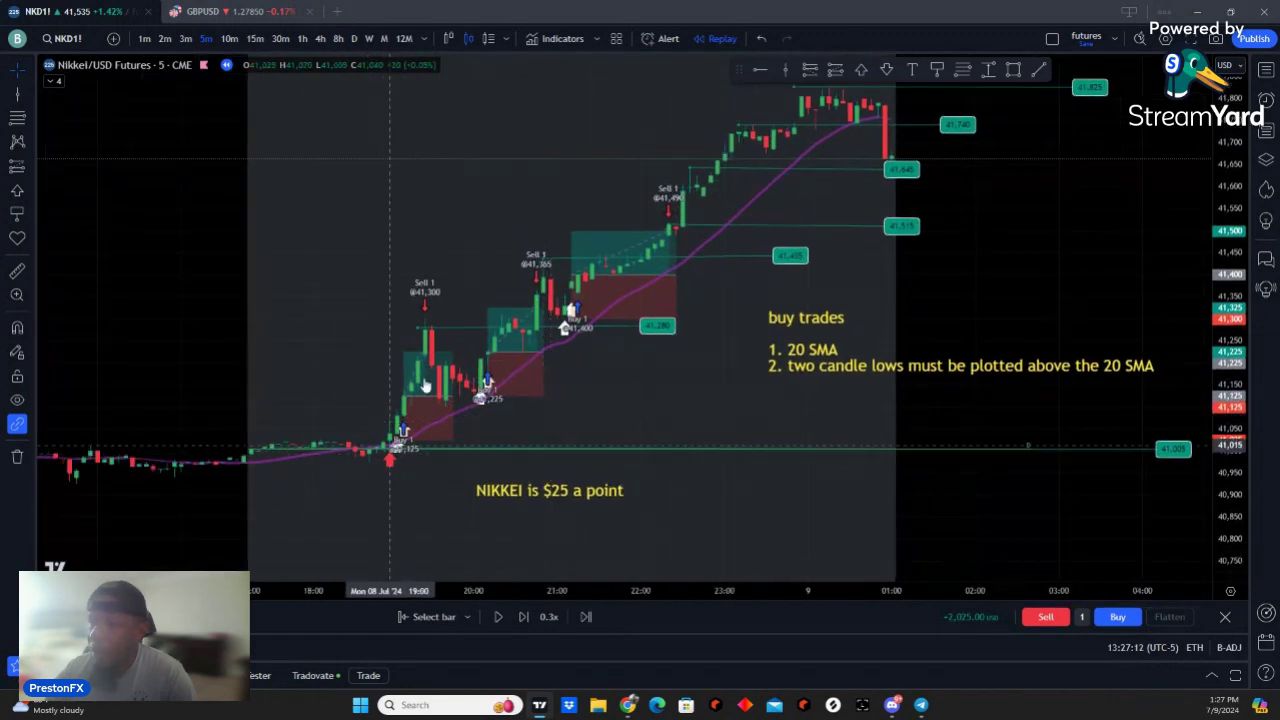
left_click(33, 170)
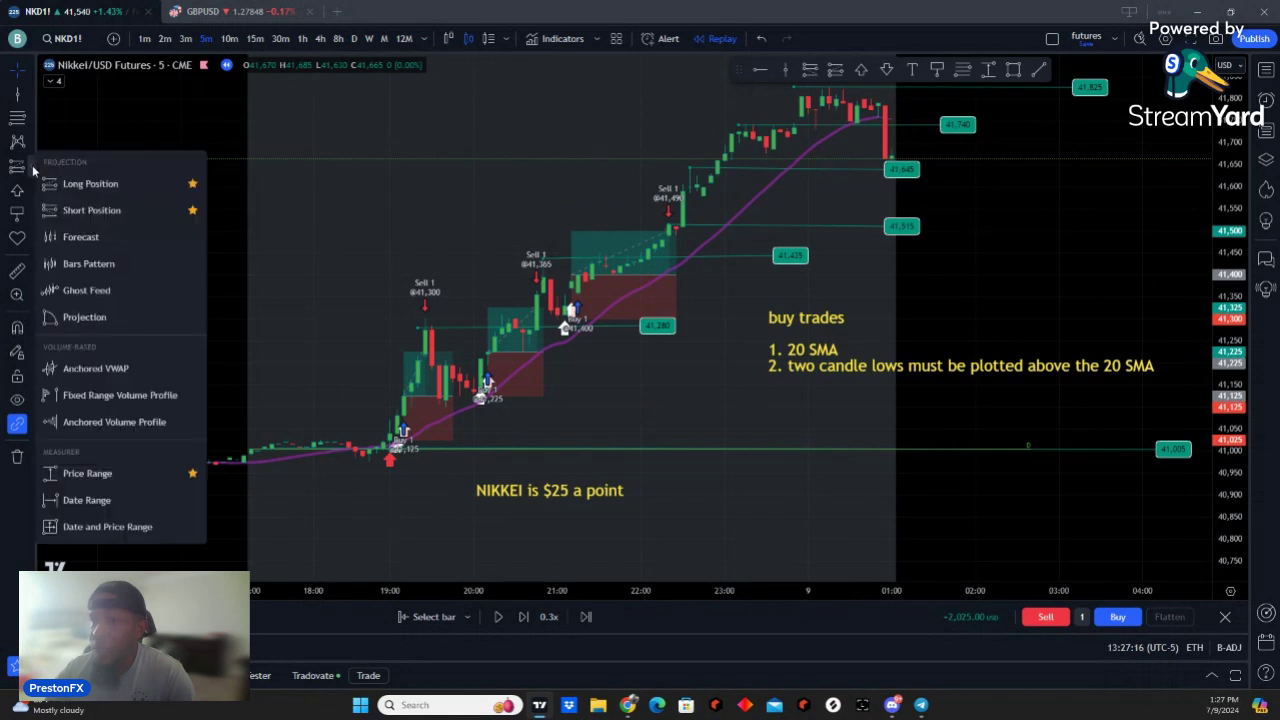
left_click(31, 119)
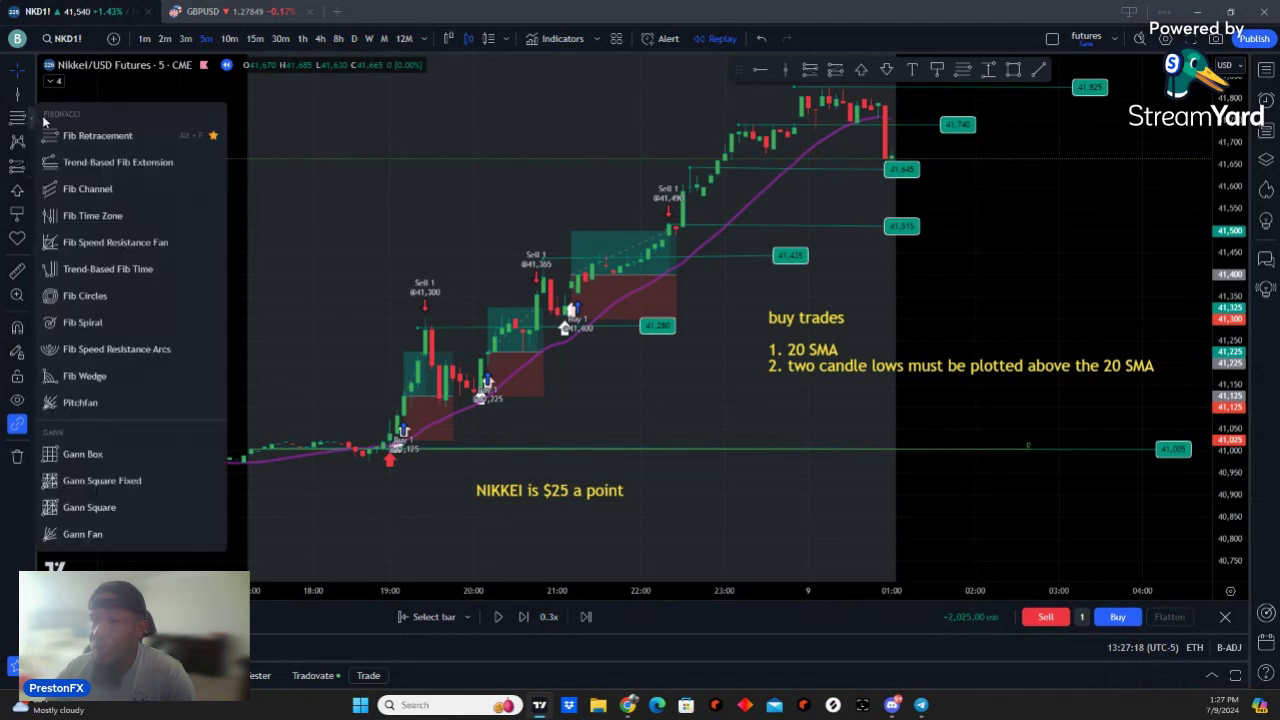
left_click(32, 190)
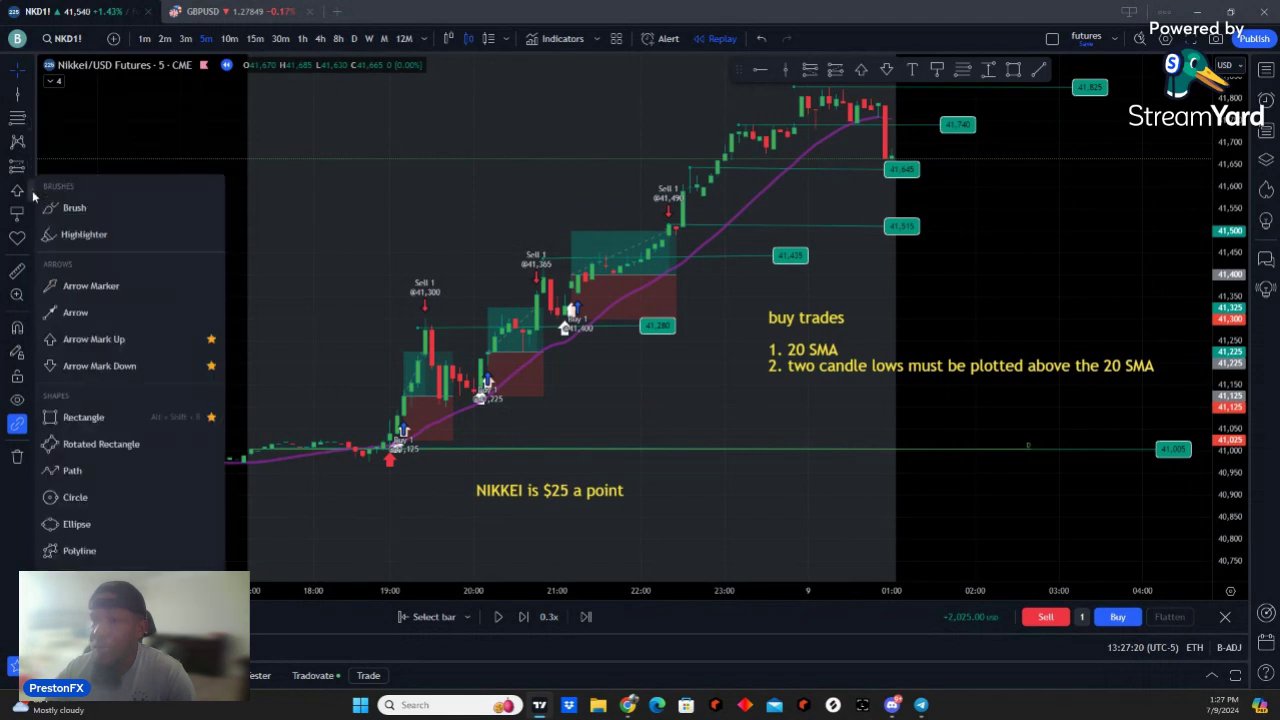
left_click(124, 472)
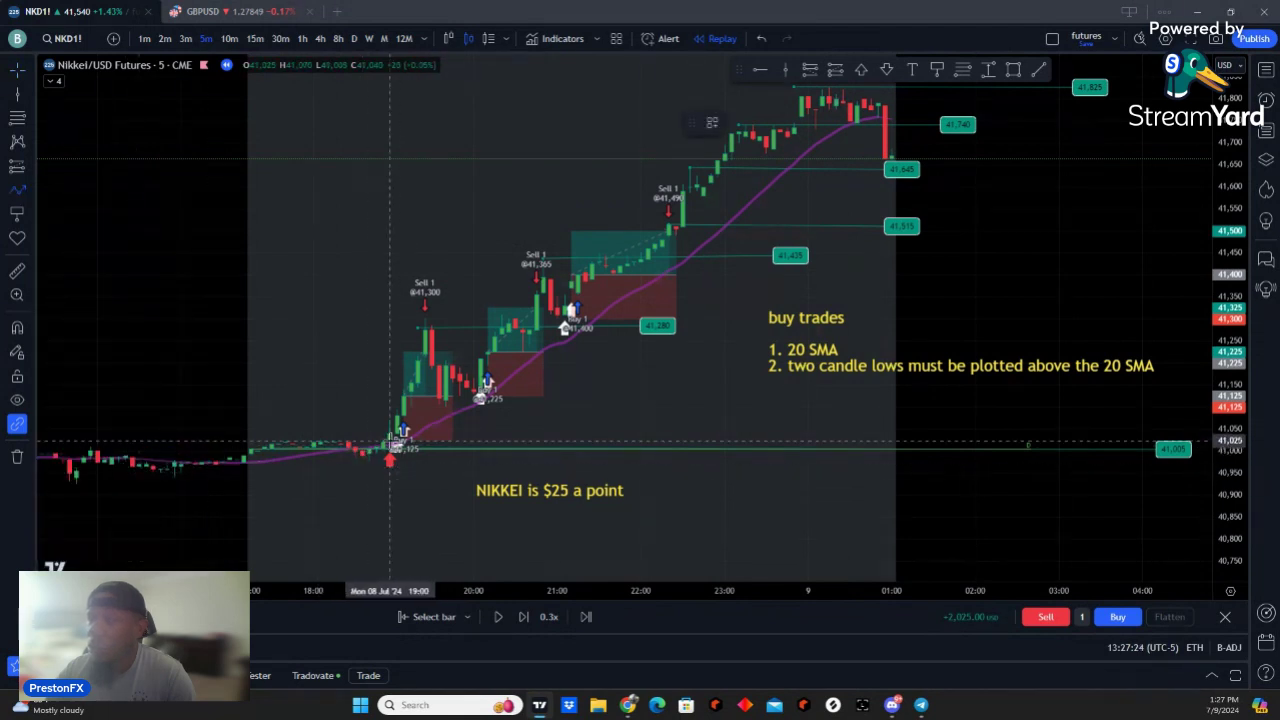
left_click_drag(390, 445, 431, 312)
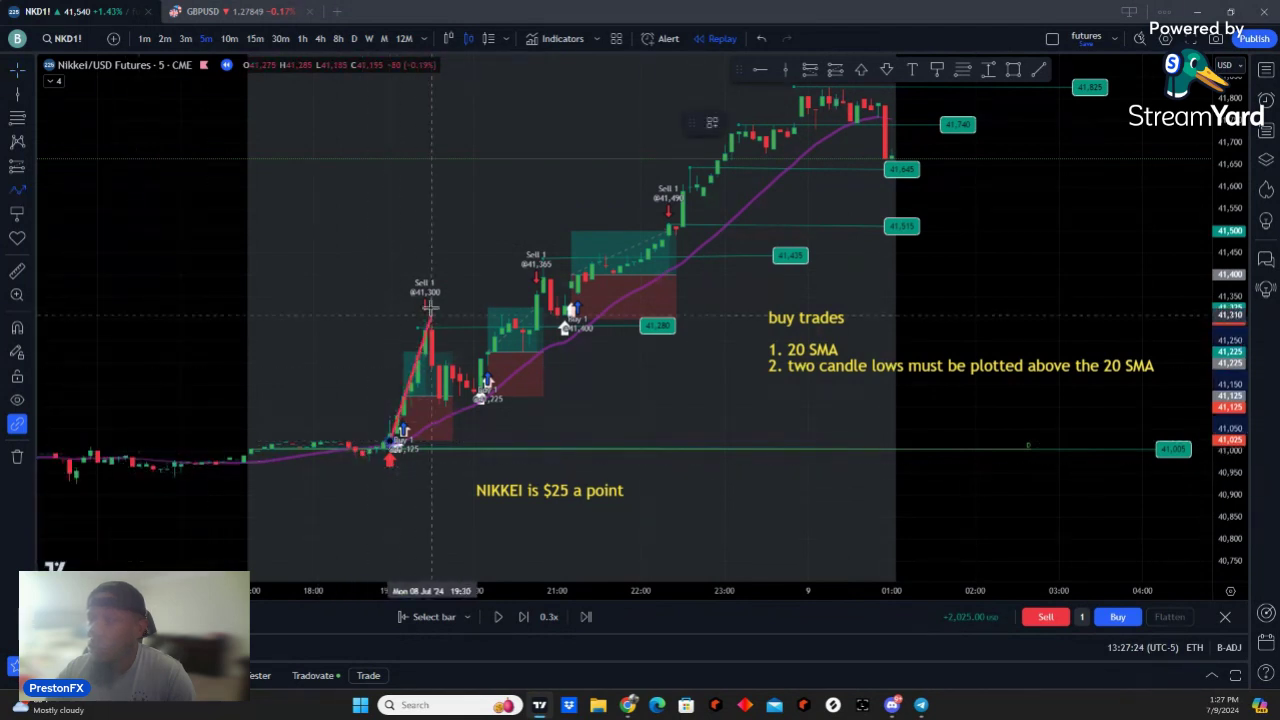
left_click(480, 398)
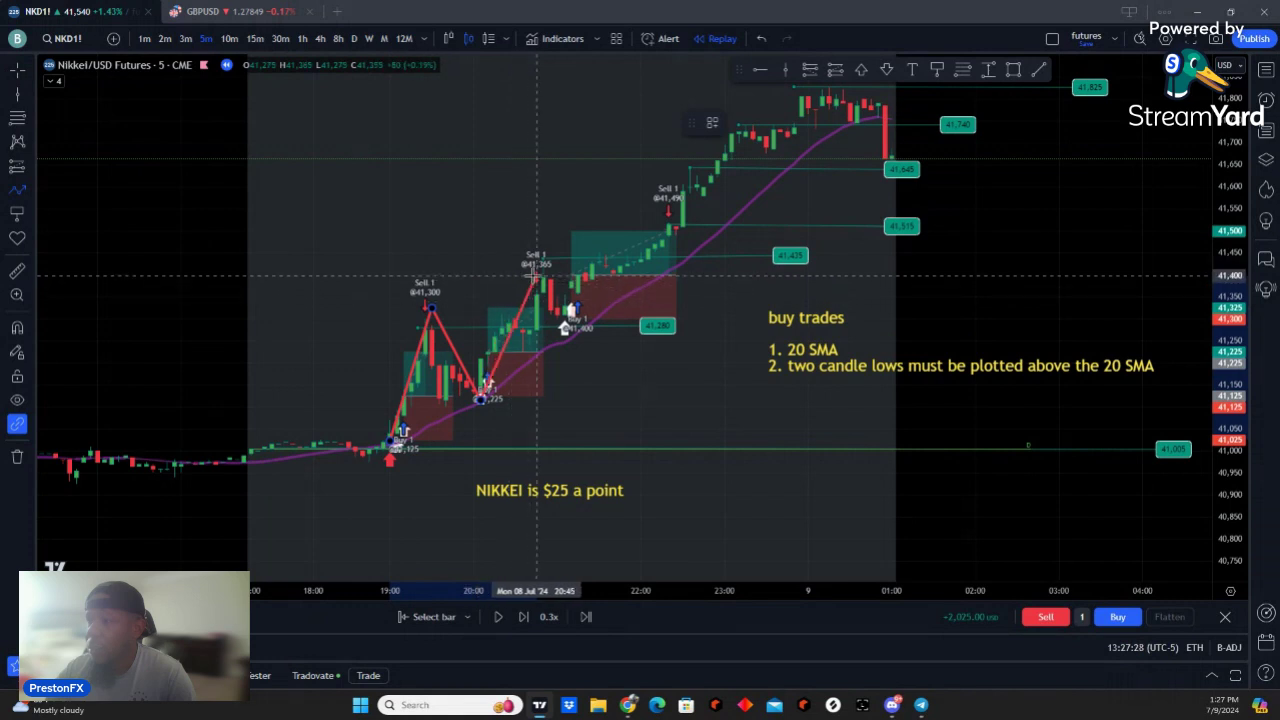
left_click(536, 275)
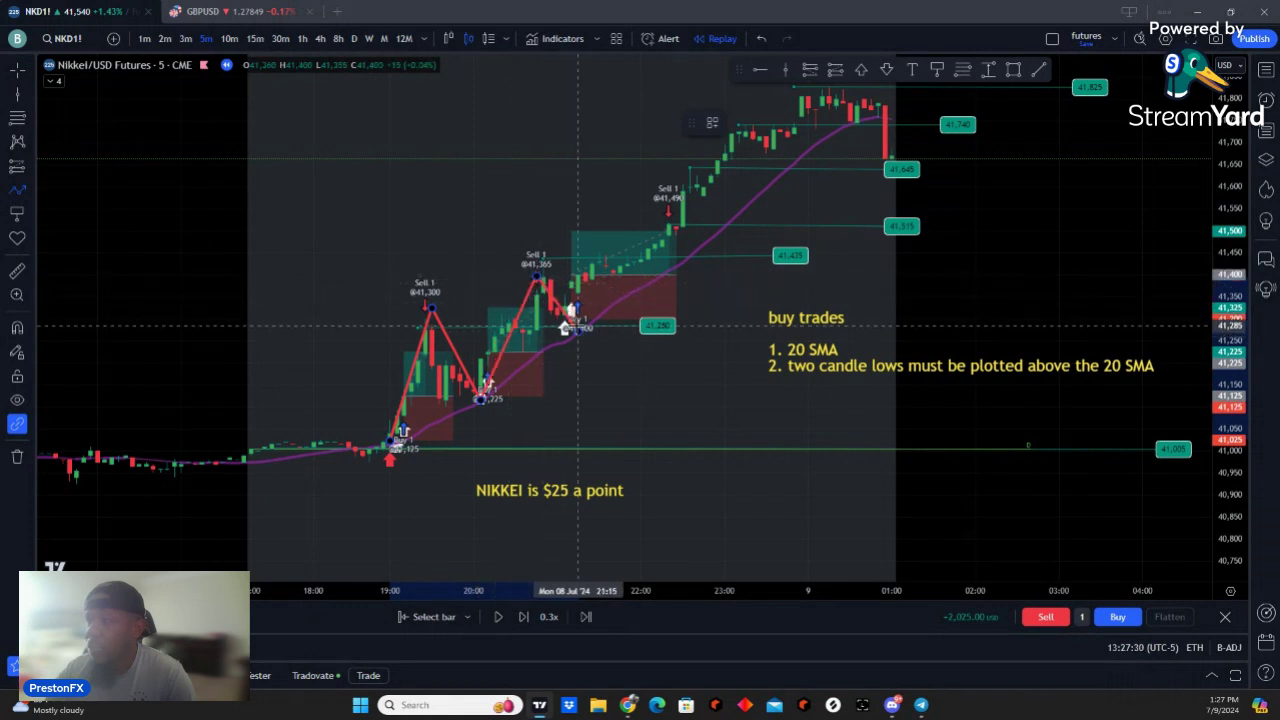
left_click(576, 326)
Step: Continue the path over the swing highs and lows around 23:15 to 00:55, down to 41,645, and finish it
left_click(745, 115)
left_click(779, 151)
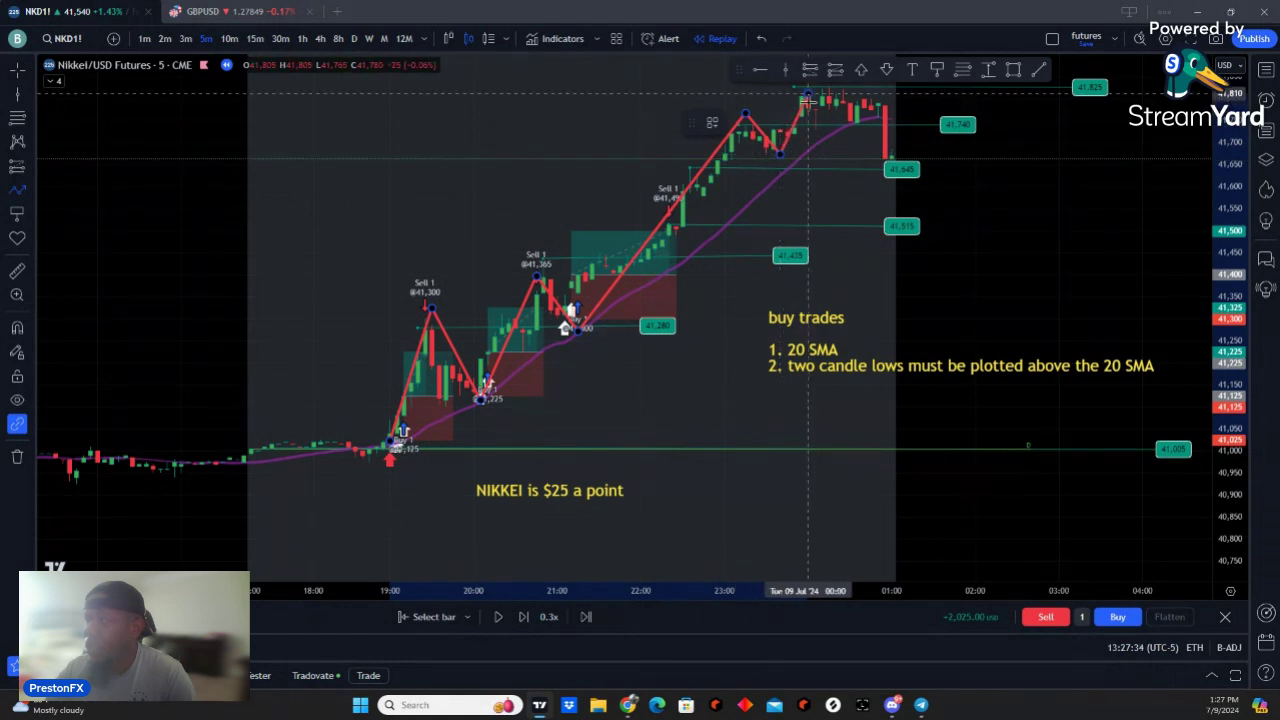
left_click(872, 121)
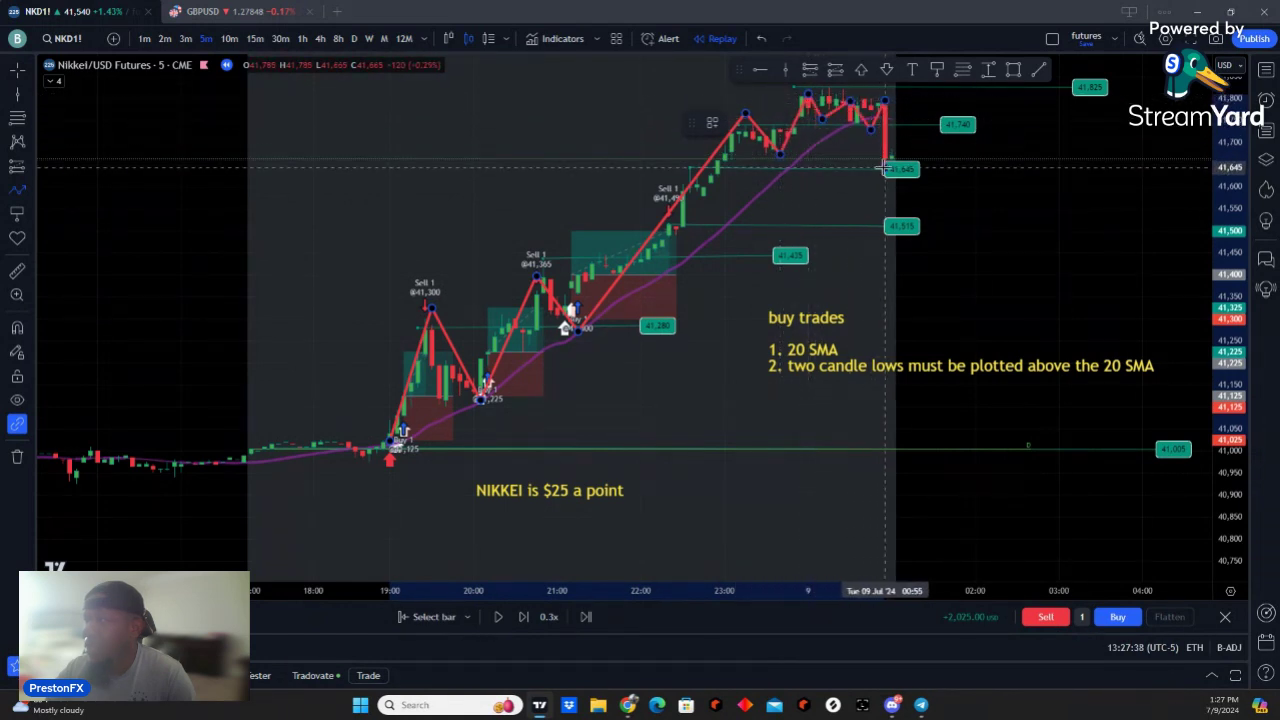
left_click(885, 168)
left_click(985, 222)
left_click(976, 277)
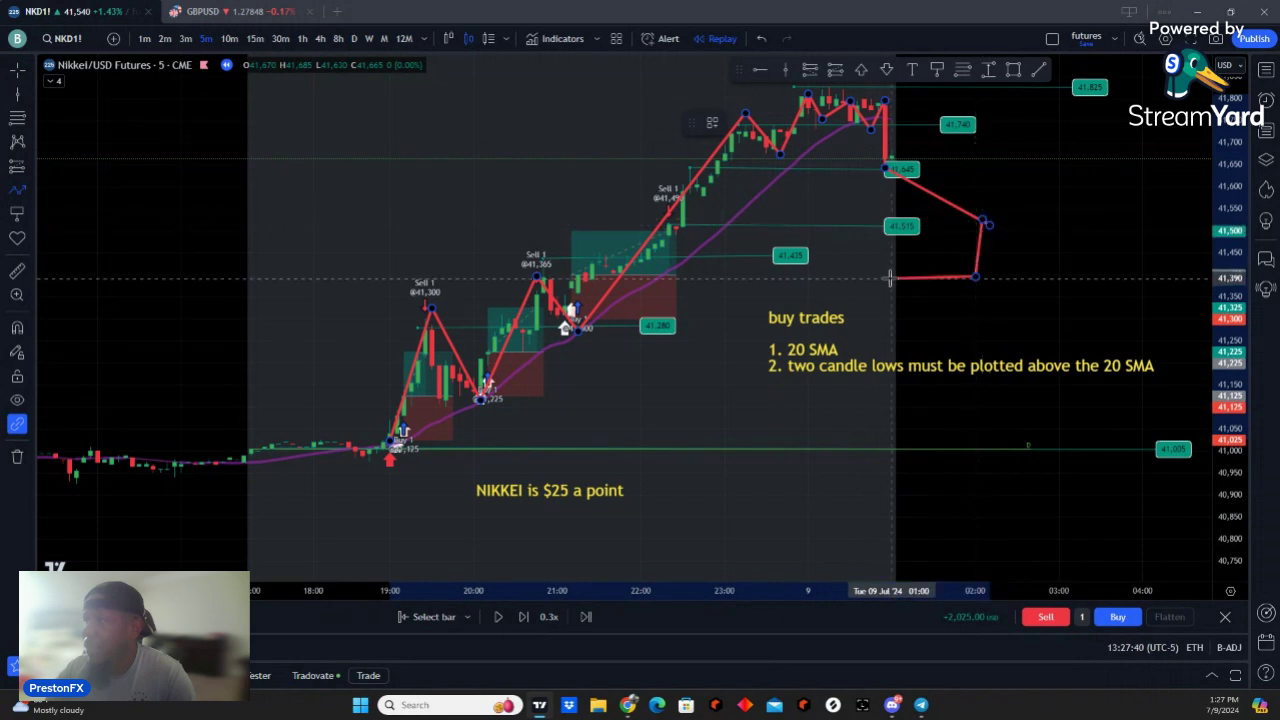
double_click(976, 277)
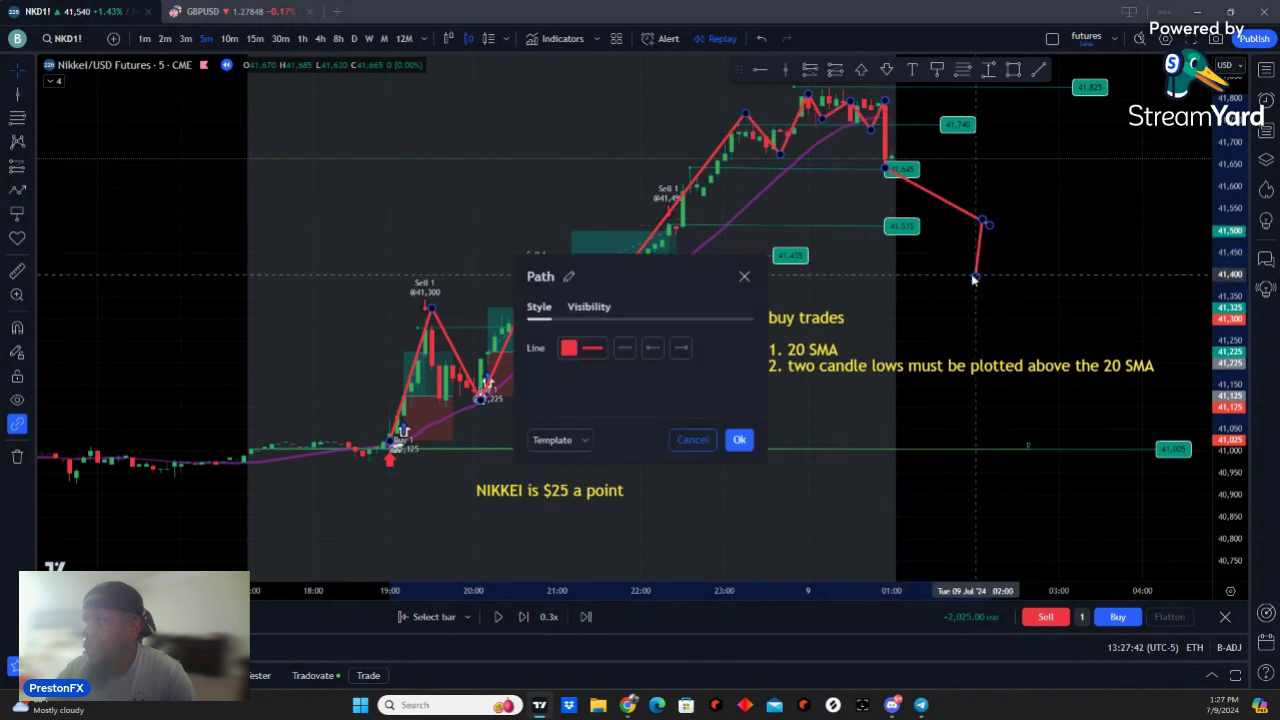
key("Escape")
Step: Fold the stray path points beyond the last candle back onto the 00:55 low so the path ends there
scroll(903, 292, "right", 3)
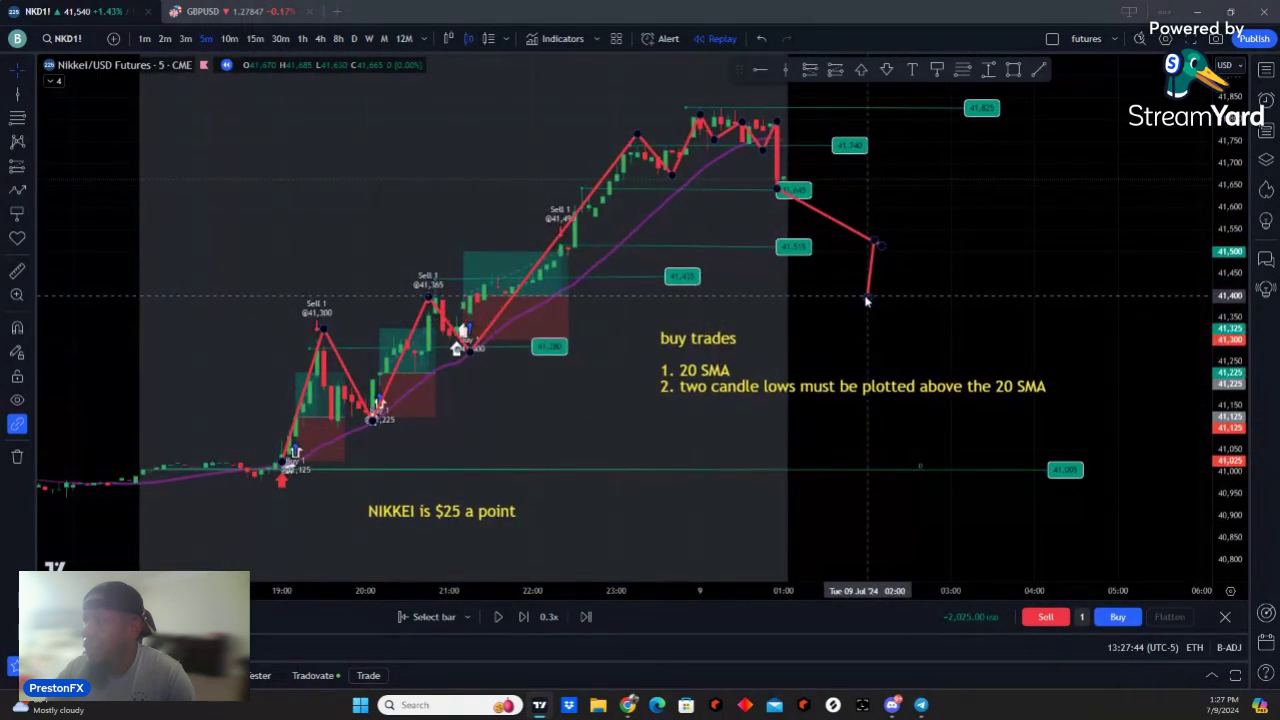
left_click_drag(870, 293, 876, 243)
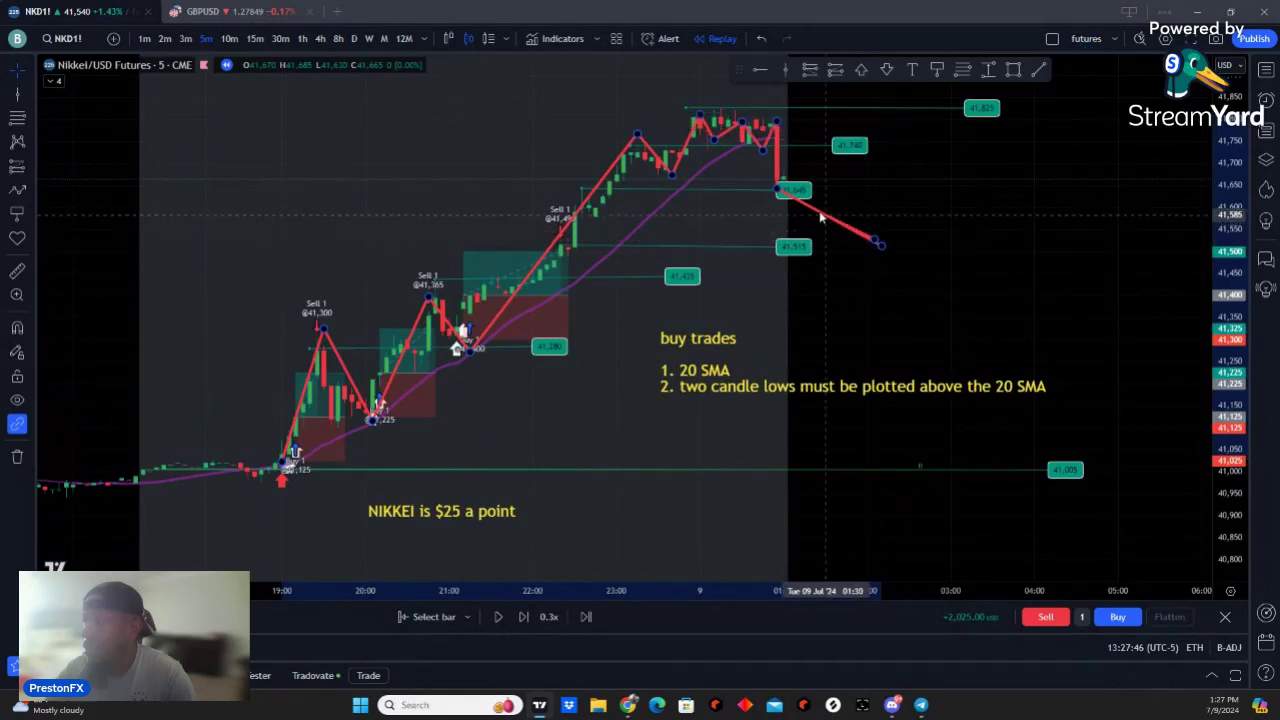
left_click(777, 191)
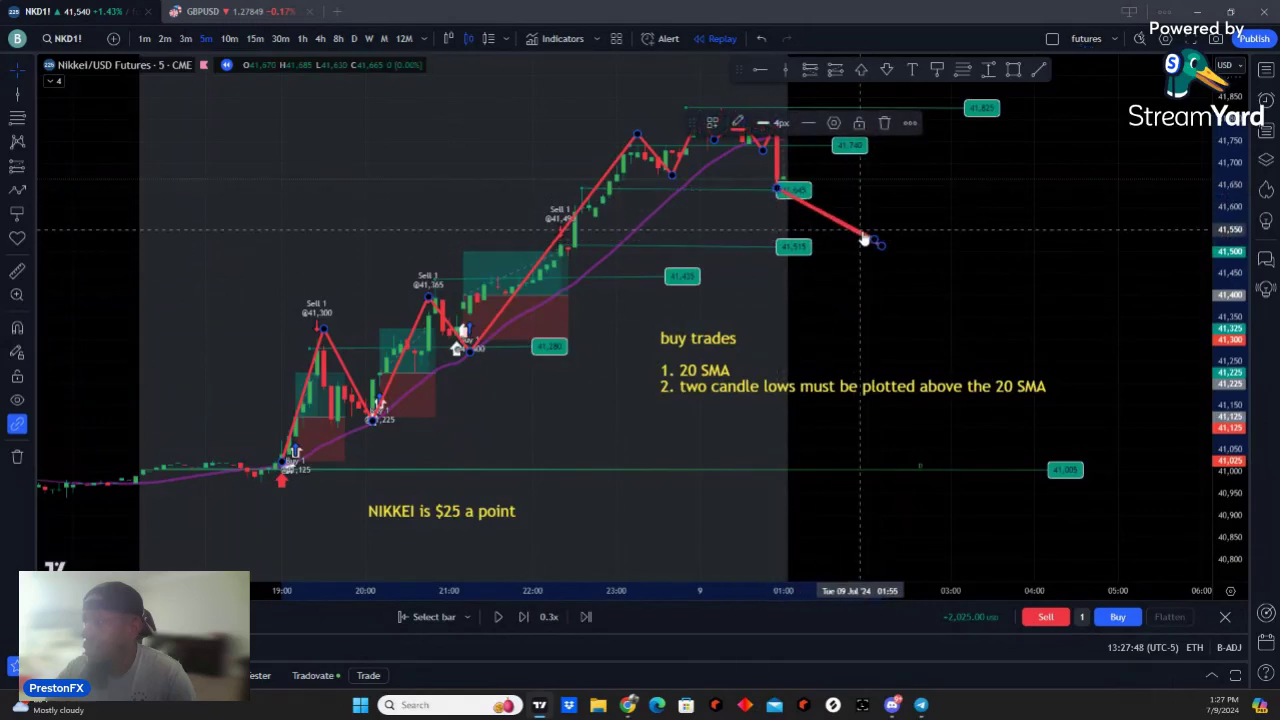
left_click_drag(878, 242, 874, 238)
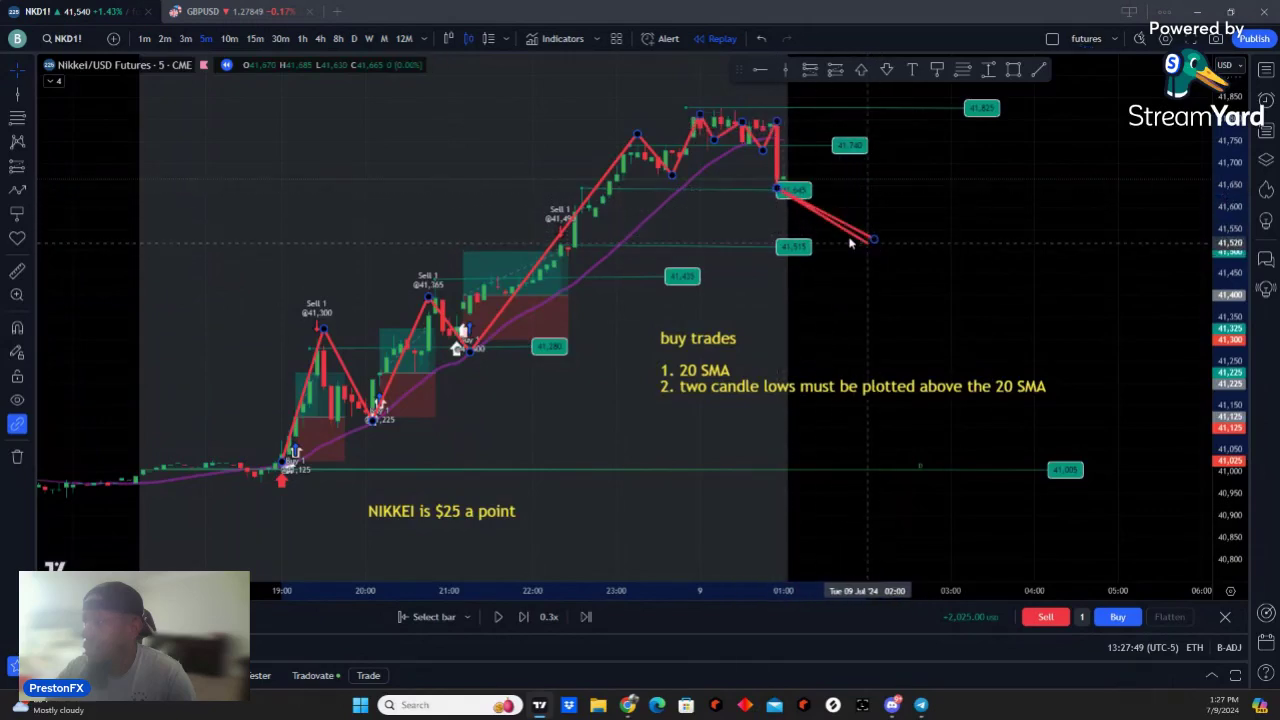
left_click(779, 193)
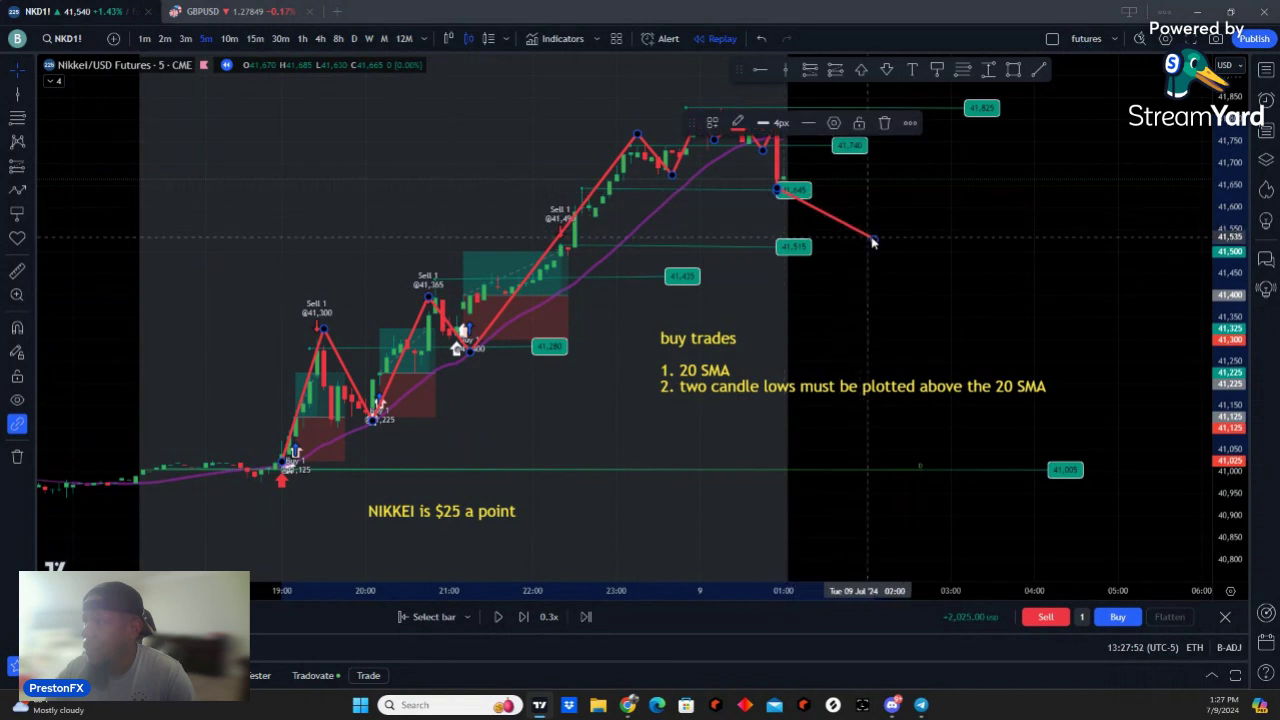
left_click_drag(873, 241, 823, 218)
left_click(776, 194)
Step: Advance the replay from the 01:00 candle to the 03:05 candle
left_click(524, 618)
left_click(524, 618)
left_click(524, 618)
left_click(524, 618)
left_click(524, 618)
left_click_drag(958, 297, 803, 303)
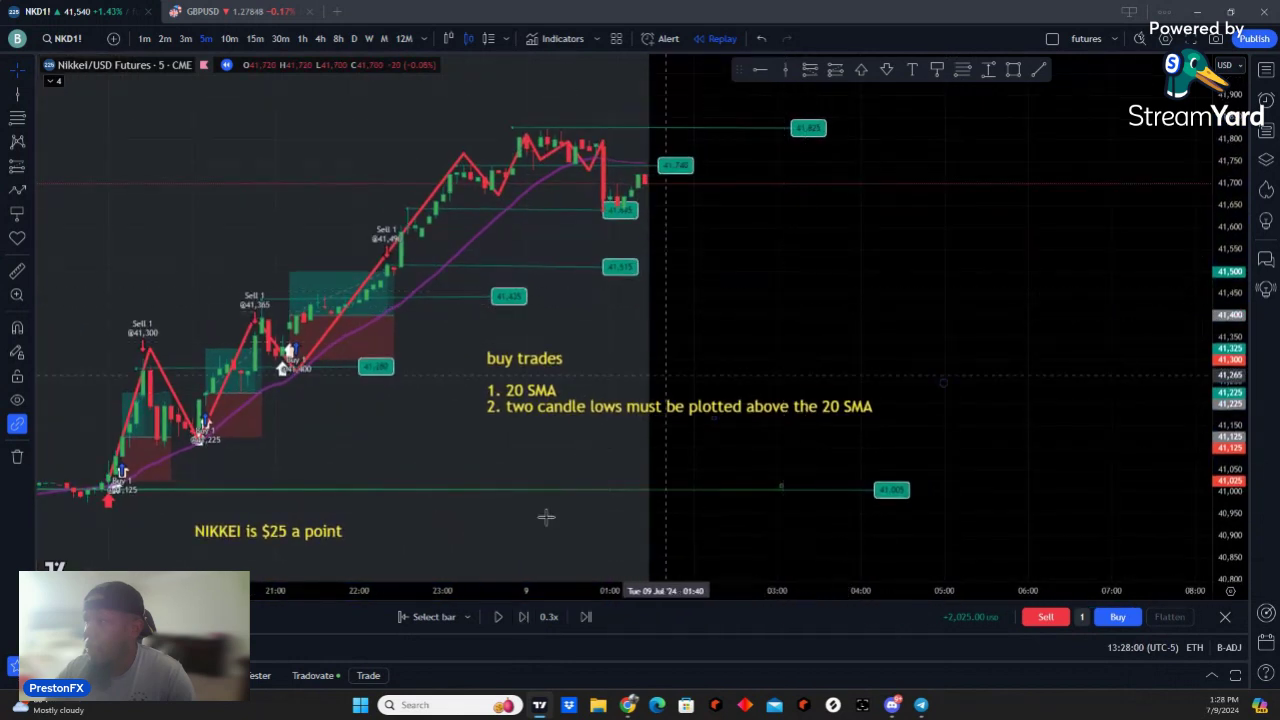
left_click(528, 620)
left_click(528, 620)
left_click(528, 620)
left_click(528, 620)
left_click(528, 620)
left_click(528, 620)
left_click(528, 620)
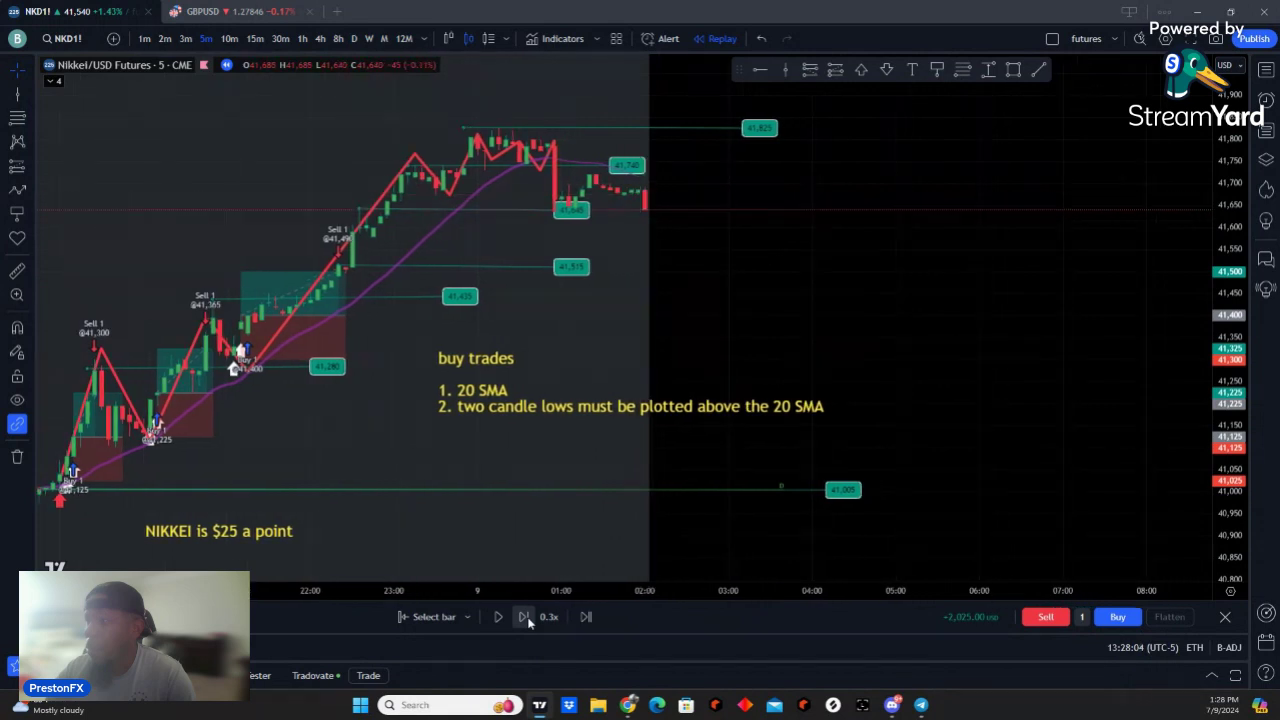
left_click(528, 620)
left_click(528, 620)
left_click(528, 620)
left_click(528, 620)
left_click(528, 620)
left_click(528, 620)
left_click(528, 620)
left_click(528, 620)
left_click(528, 620)
left_click(528, 620)
left_click(528, 620)
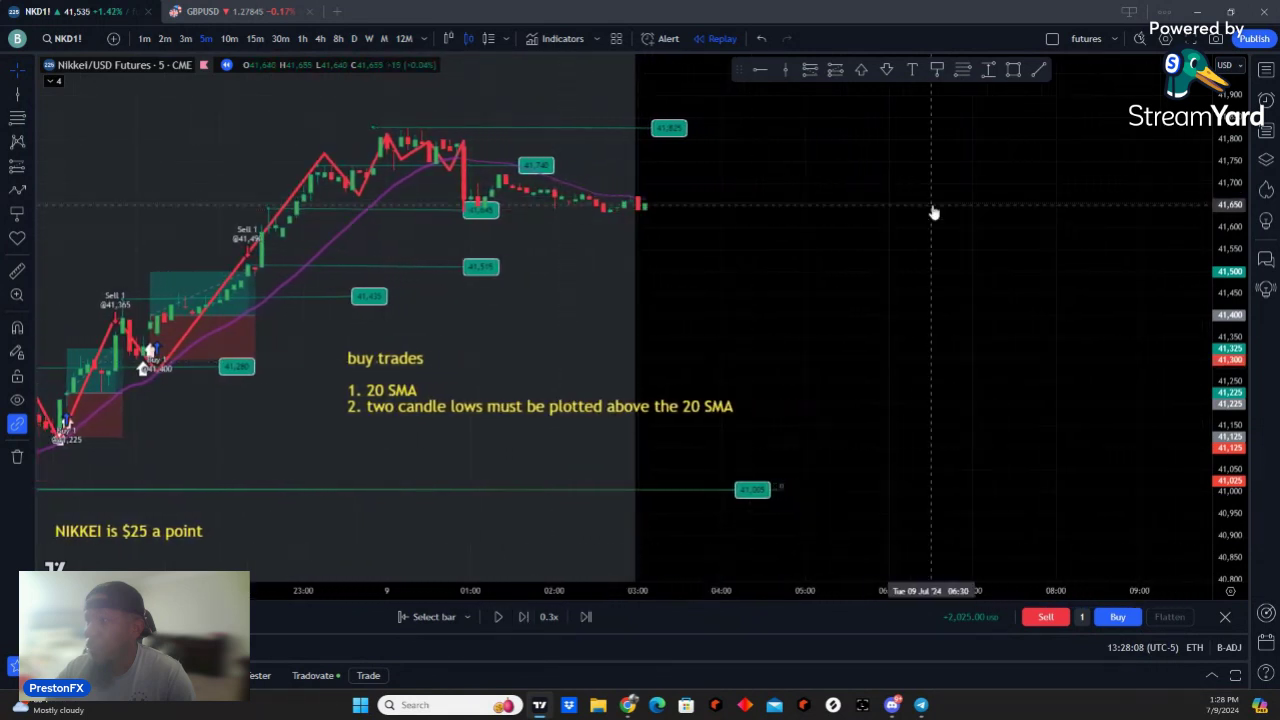
Step: Extend the 41,645 price note to about 05:20 and the 41,740 price note to 05:40, keeping both lines horizontal
scroll(900, 230, "down", 2)
left_click_drag(633, 222, 819, 220)
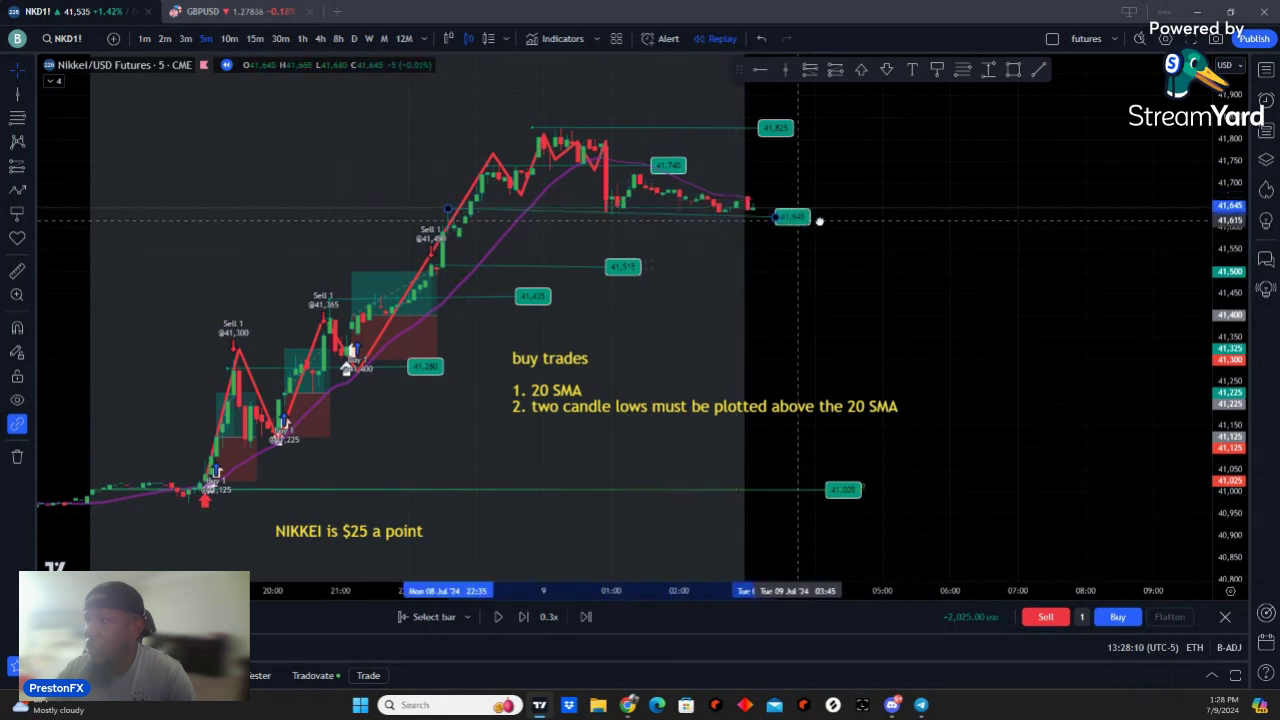
left_click_drag(913, 215, 934, 212)
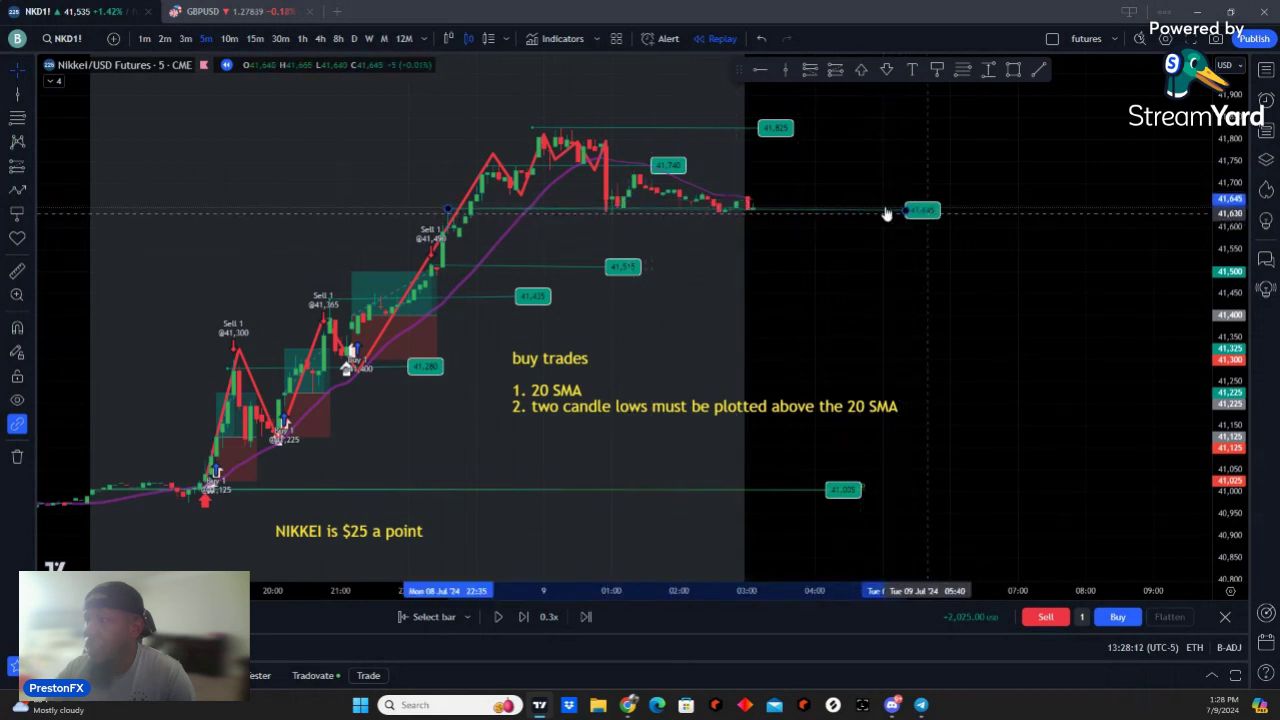
left_click_drag(702, 164, 803, 163)
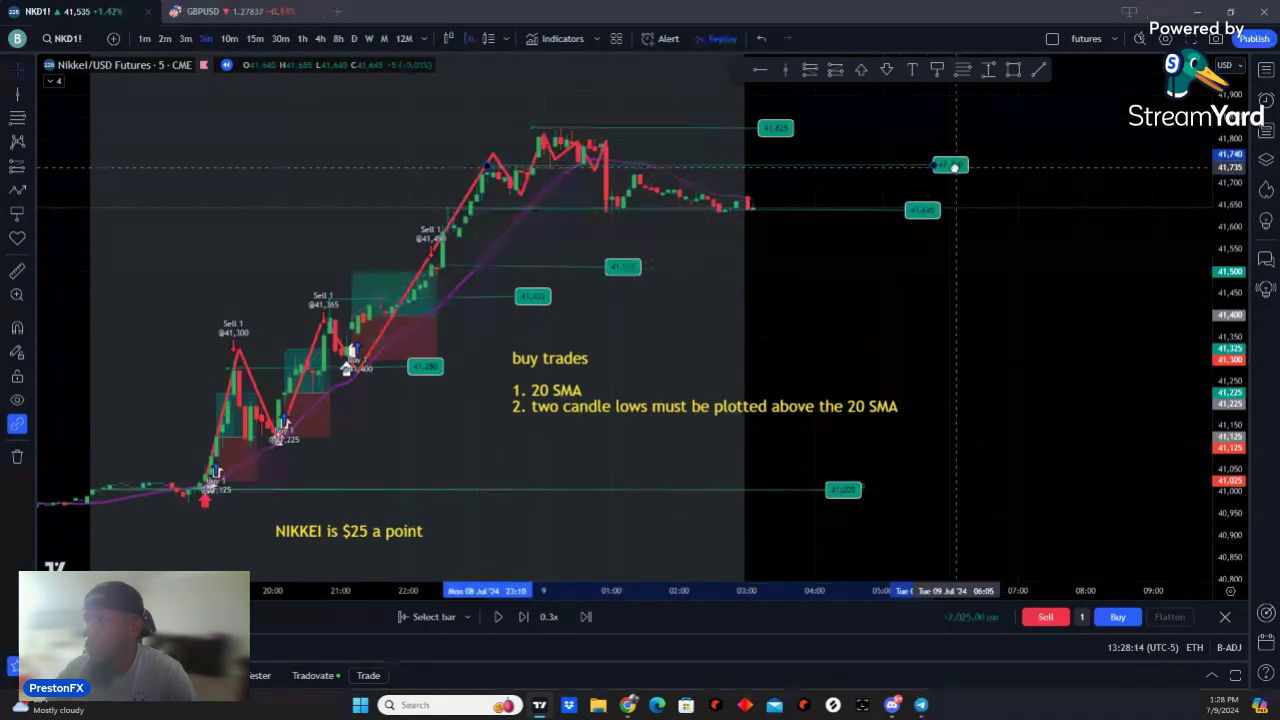
left_click_drag(949, 167, 947, 166)
Step: Advance the replay from the 03:05 candle to the 04:05 candle
left_click(523, 617)
left_click(523, 617)
left_click(523, 617)
left_click(524, 617)
left_click(524, 617)
left_click(524, 617)
left_click(524, 617)
left_click(524, 617)
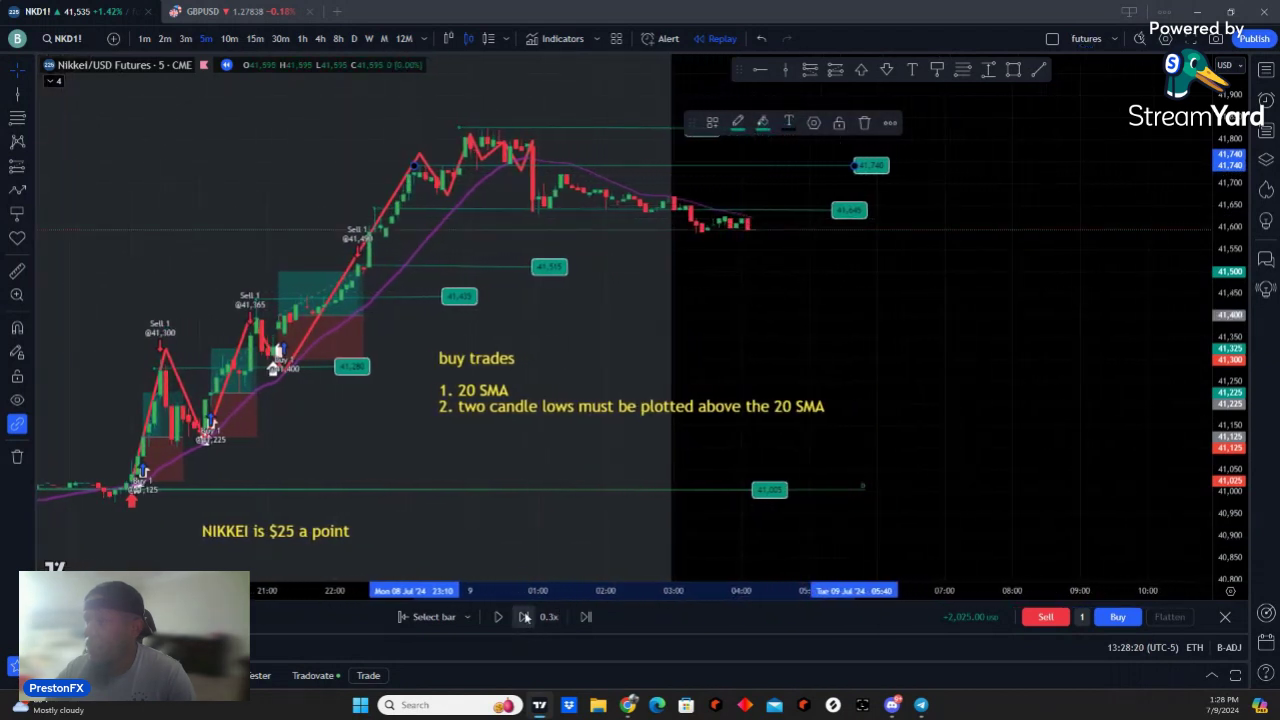
Step: Advance the replay from the 04:05 candle to about 07:00
left_click(524, 617)
left_click(524, 617)
left_click(524, 617)
left_click(524, 617)
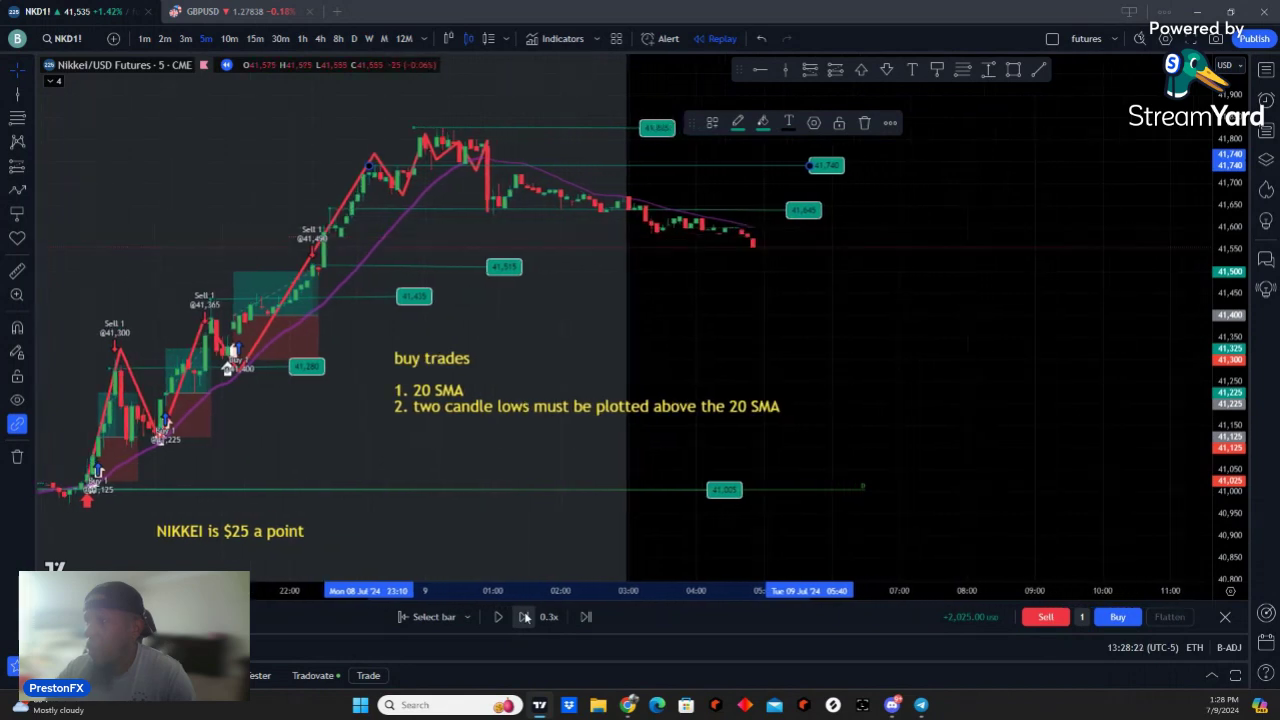
left_click(524, 617)
left_click(524, 617)
left_click(524, 617)
left_click(524, 617)
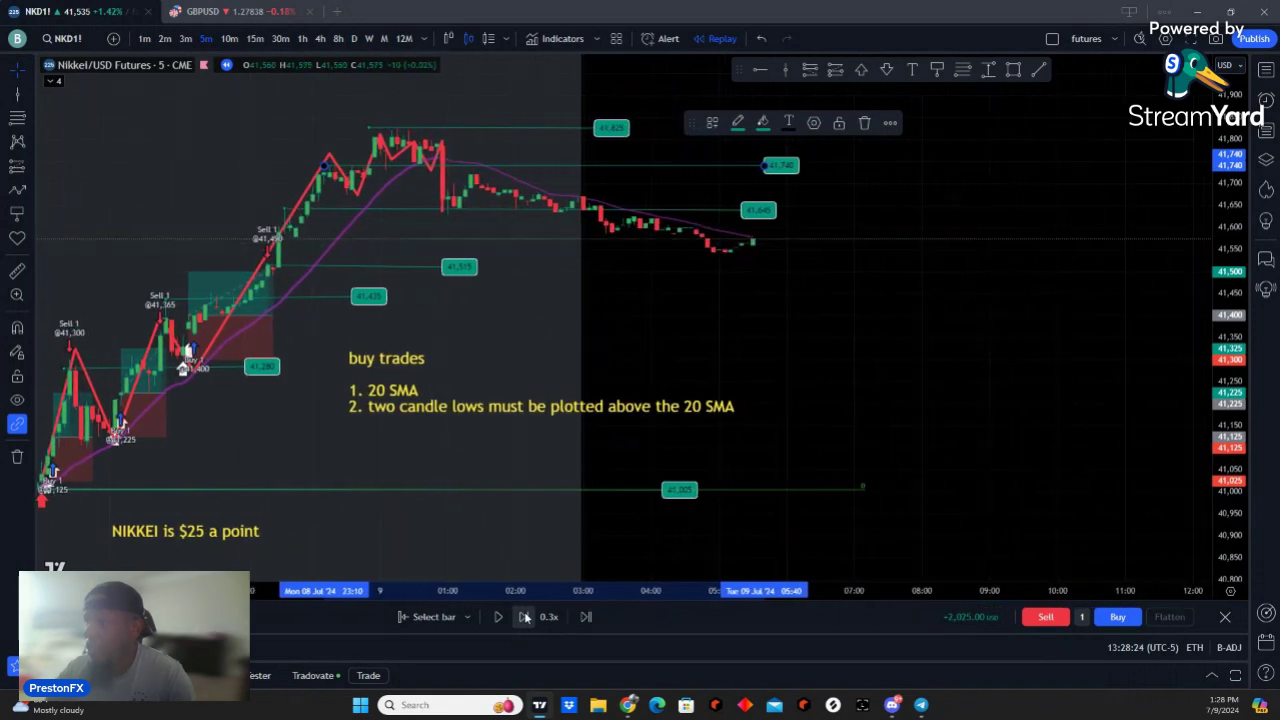
left_click(524, 617)
left_click(524, 617)
left_click(524, 617)
left_click(524, 617)
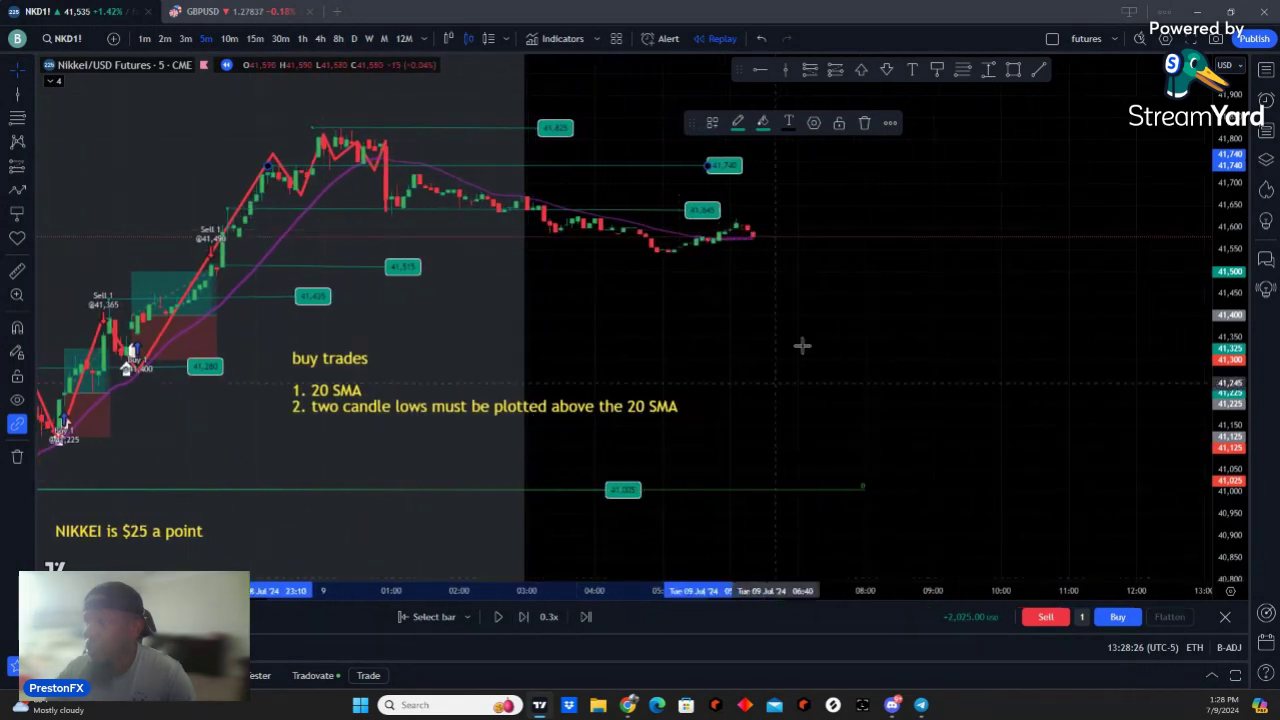
scroll(655, 606, "down", 3)
left_click(524, 617)
left_click(524, 617)
left_click(524, 617)
left_click(524, 617)
left_click(524, 617)
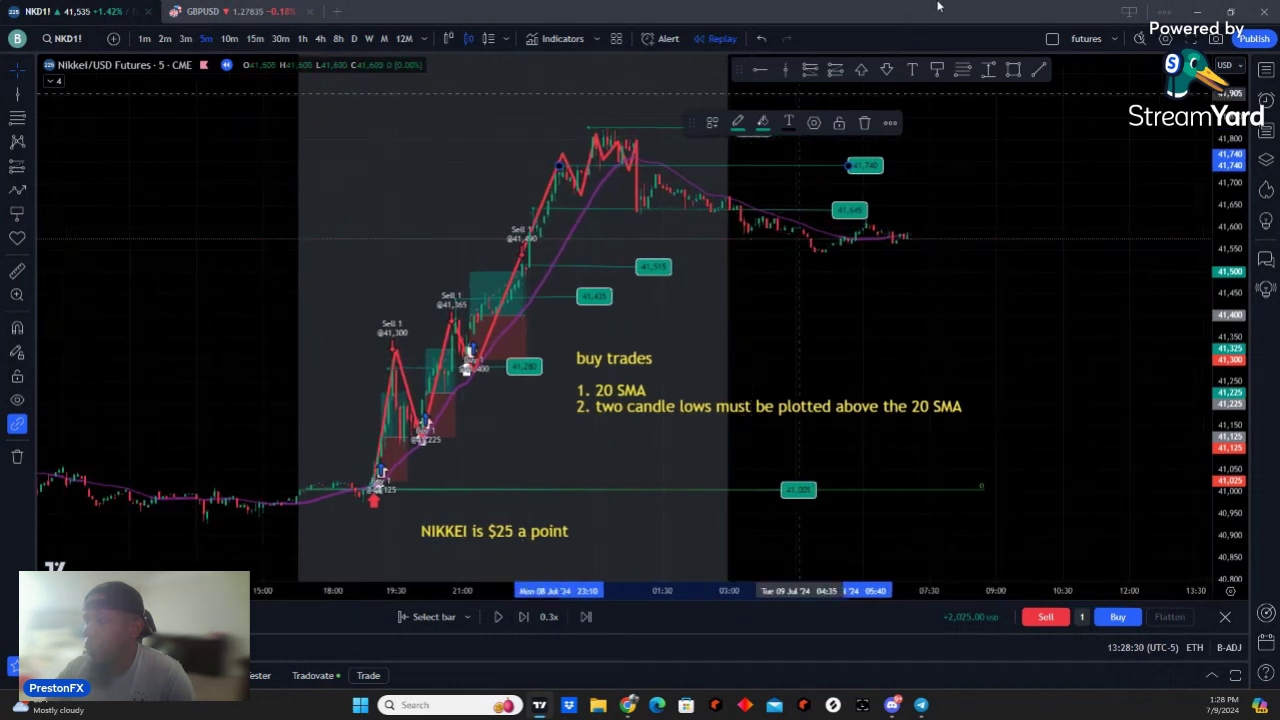
Step: Draw a Fibonacci retracement from the 41,005 low at the 17:00 session start up to the 41,825 session high
left_click(962, 69)
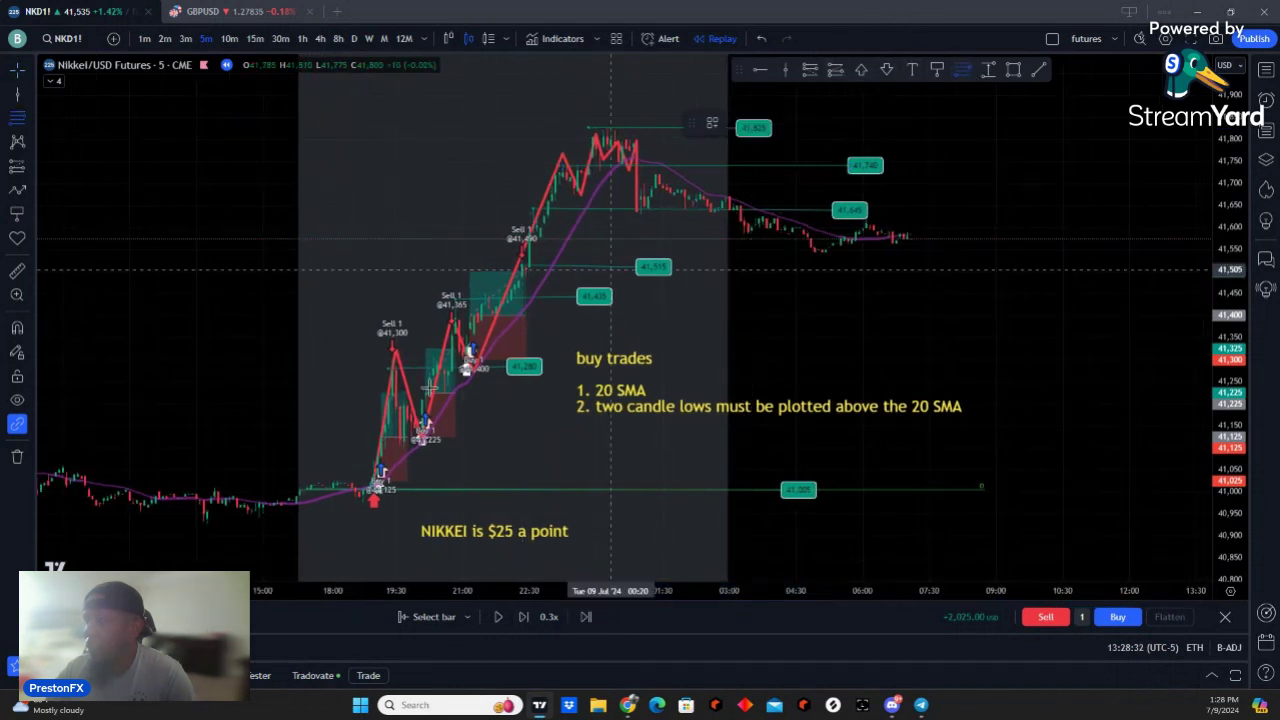
left_click(298, 488)
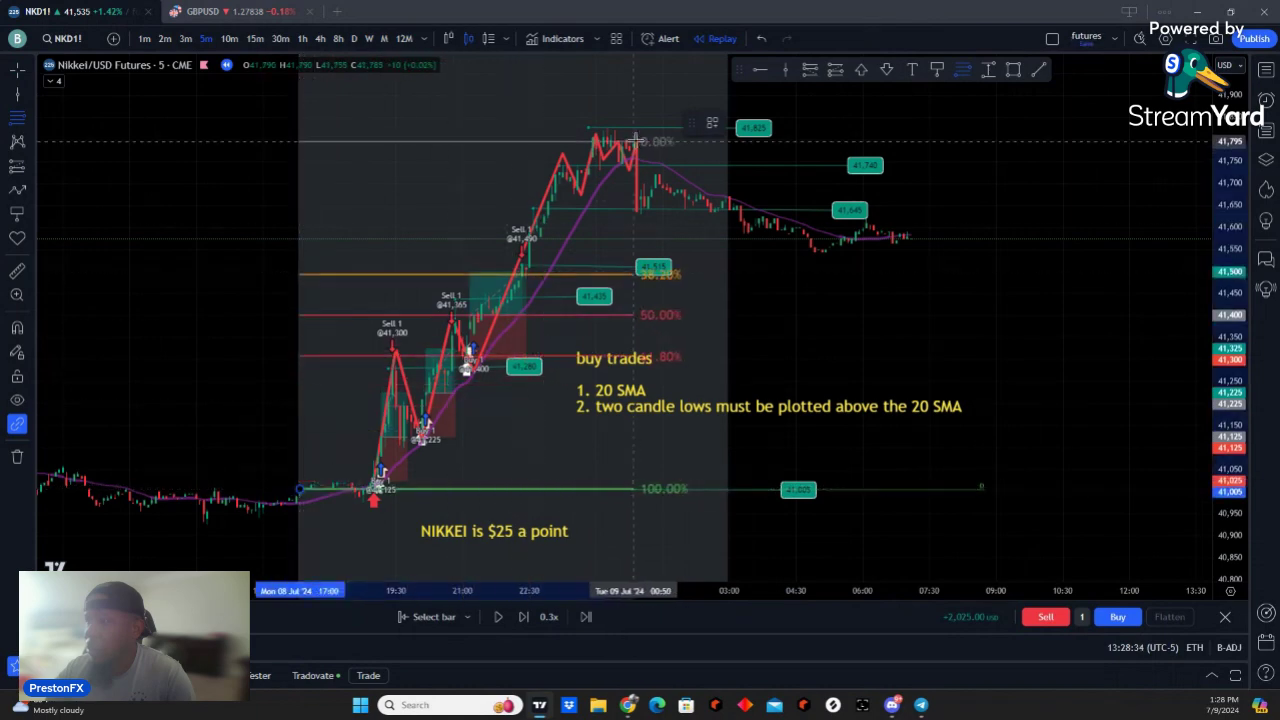
left_click(985, 126)
scroll(1040, 366, "down", 2)
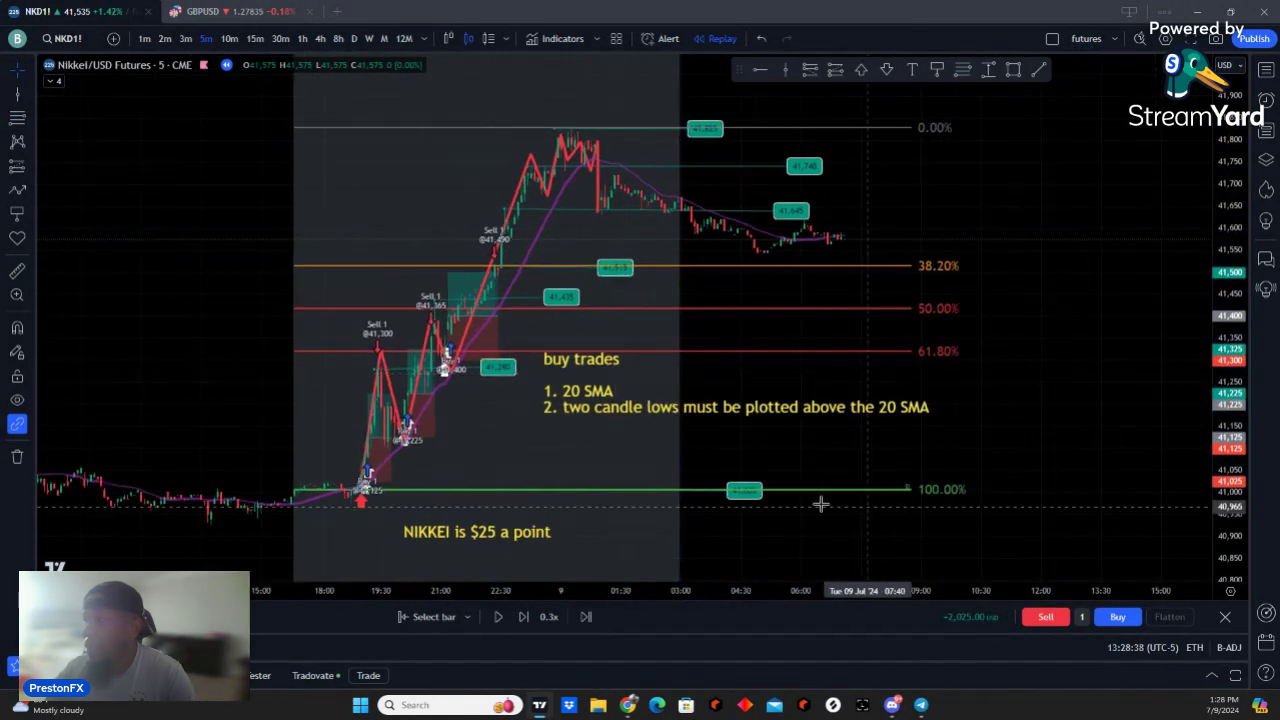
Step: Advance the replay from about 07:00 to about 08:15
left_click(523, 616)
left_click(523, 616)
left_click(523, 616)
left_click(523, 616)
left_click(523, 616)
left_click(522, 616)
left_click(522, 616)
left_click(522, 616)
left_click(522, 616)
left_click(522, 616)
left_click(522, 616)
left_click(522, 616)
left_click(522, 616)
left_click(522, 616)
Step: Exit bar replay and stretch the Fibonacci retracement's 0% end to 15:20 on 9 July at 41,805
left_click(1224, 617)
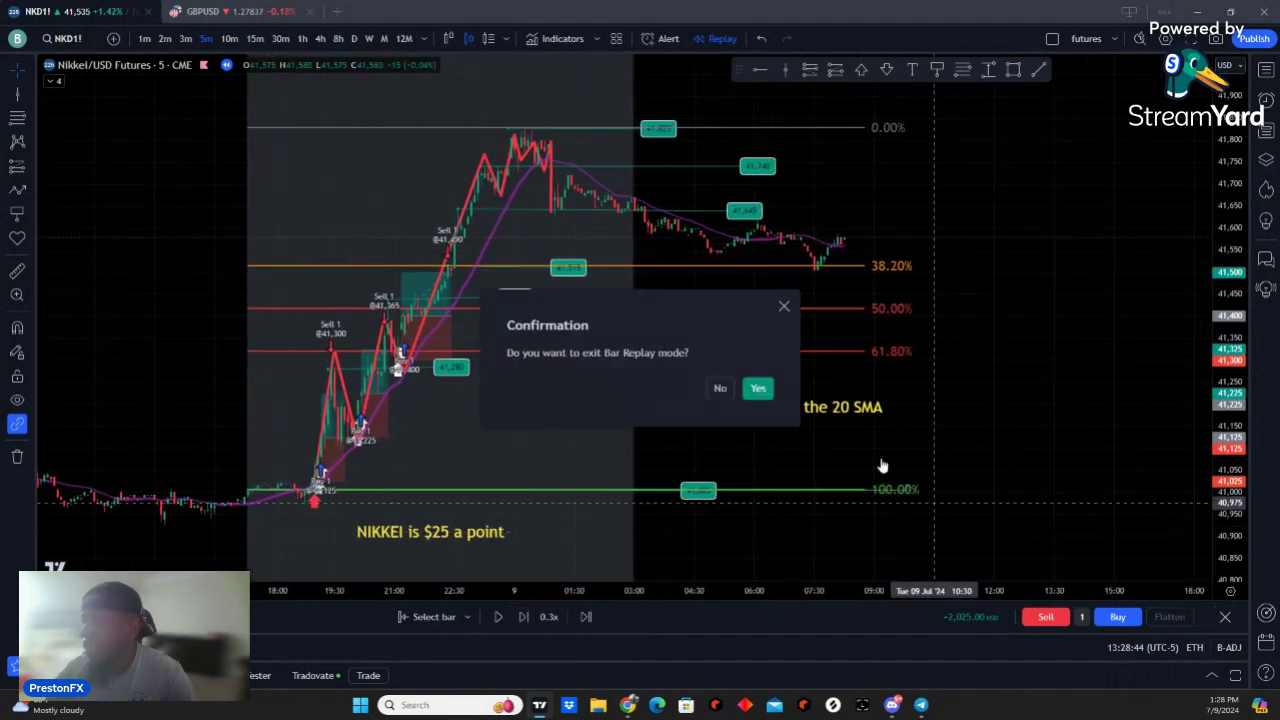
left_click(756, 387)
left_click_drag(1114, 329, 694, 180)
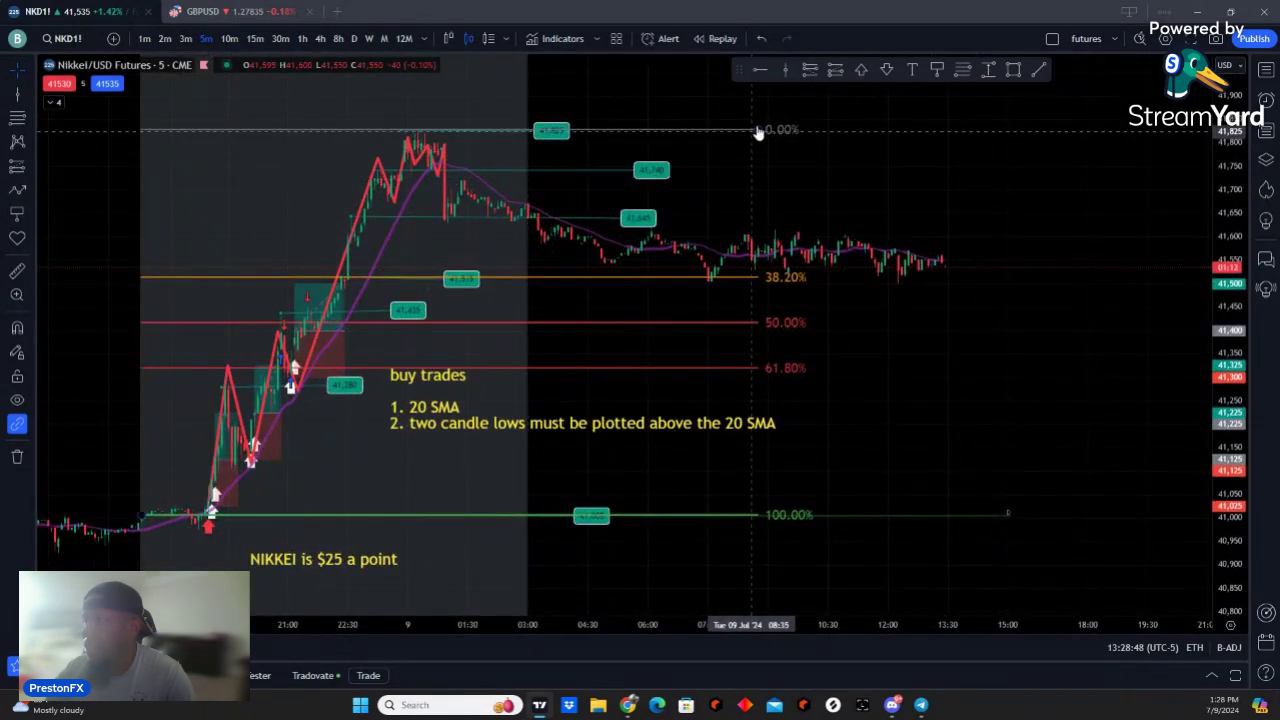
left_click_drag(760, 133, 1020, 141)
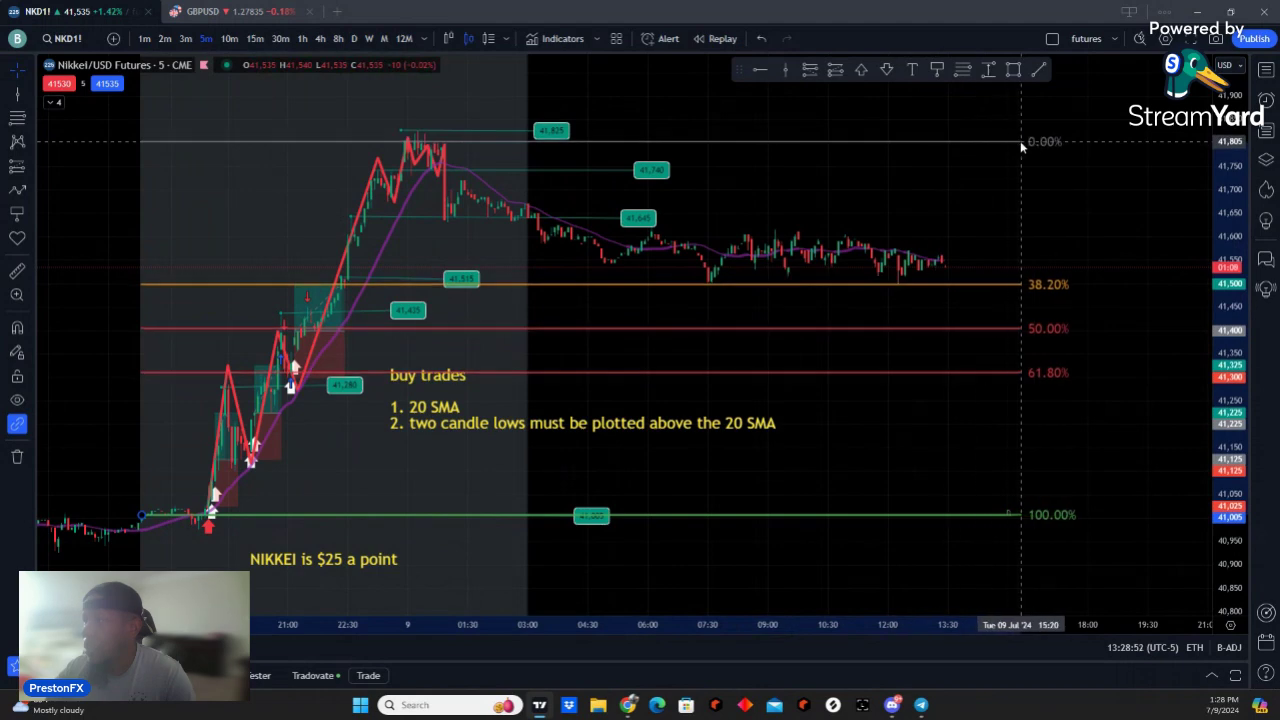
scroll(1006, 191, "left", 2)
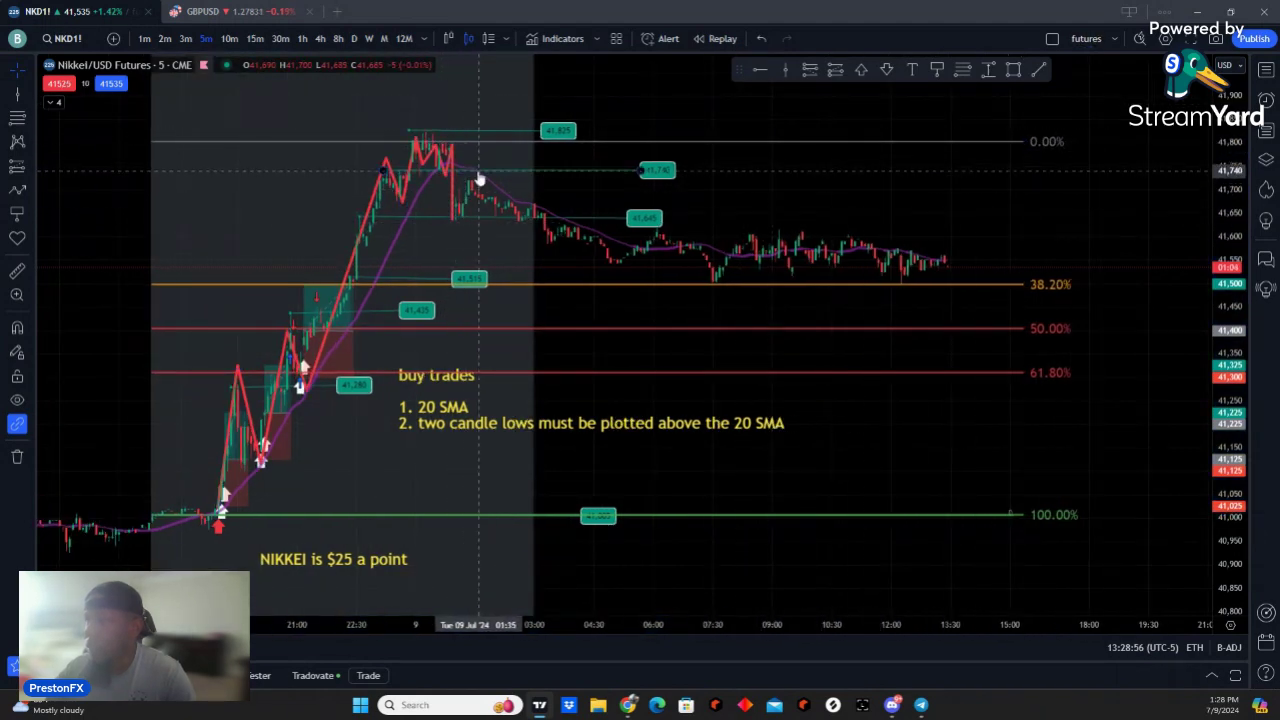
Step: Recolour the red price swing path white, then delete the path from the chart
left_click(378, 198)
left_click(738, 124)
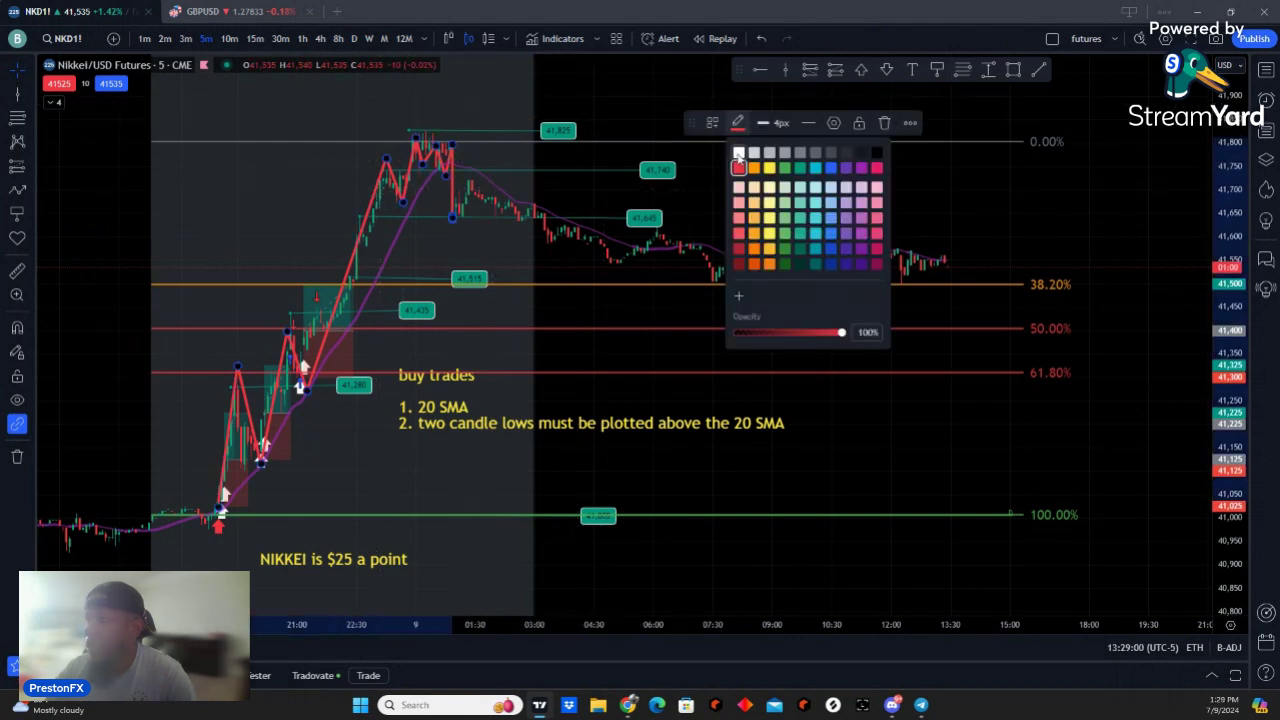
left_click(738, 153)
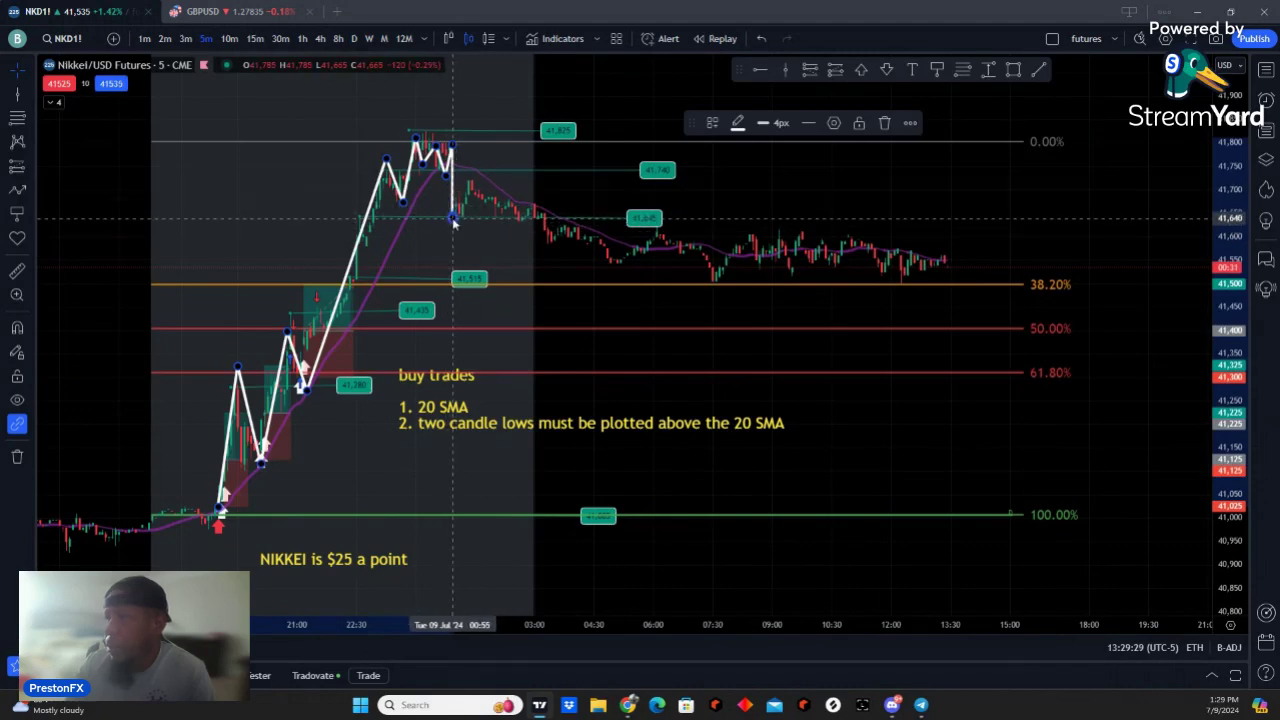
left_click(452, 150)
left_click(452, 150)
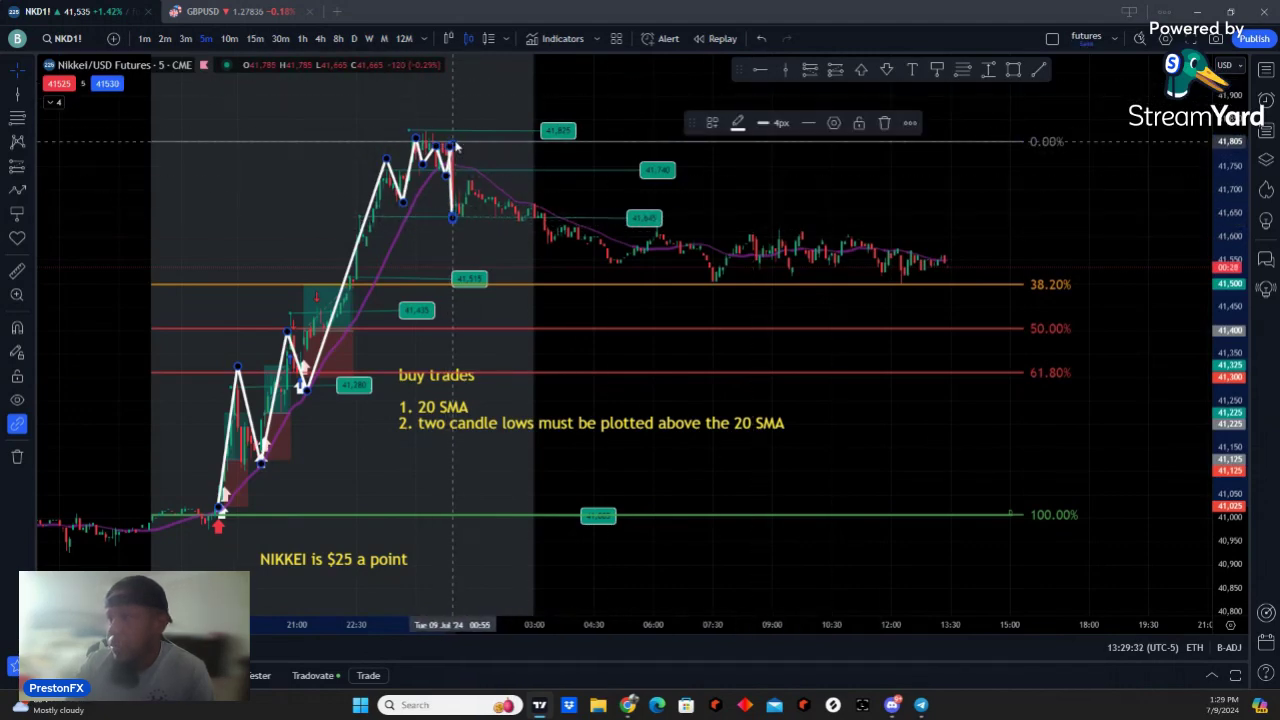
left_click(887, 123)
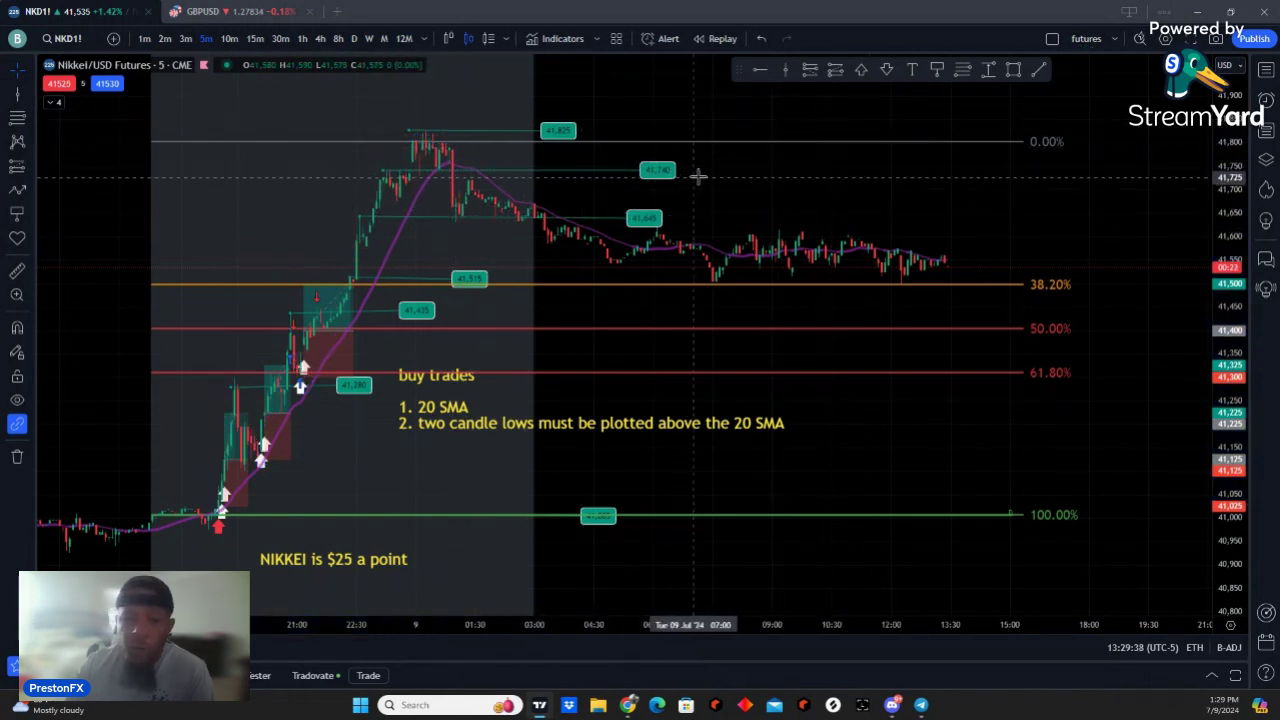
left_click(836, 71)
left_click(453, 207)
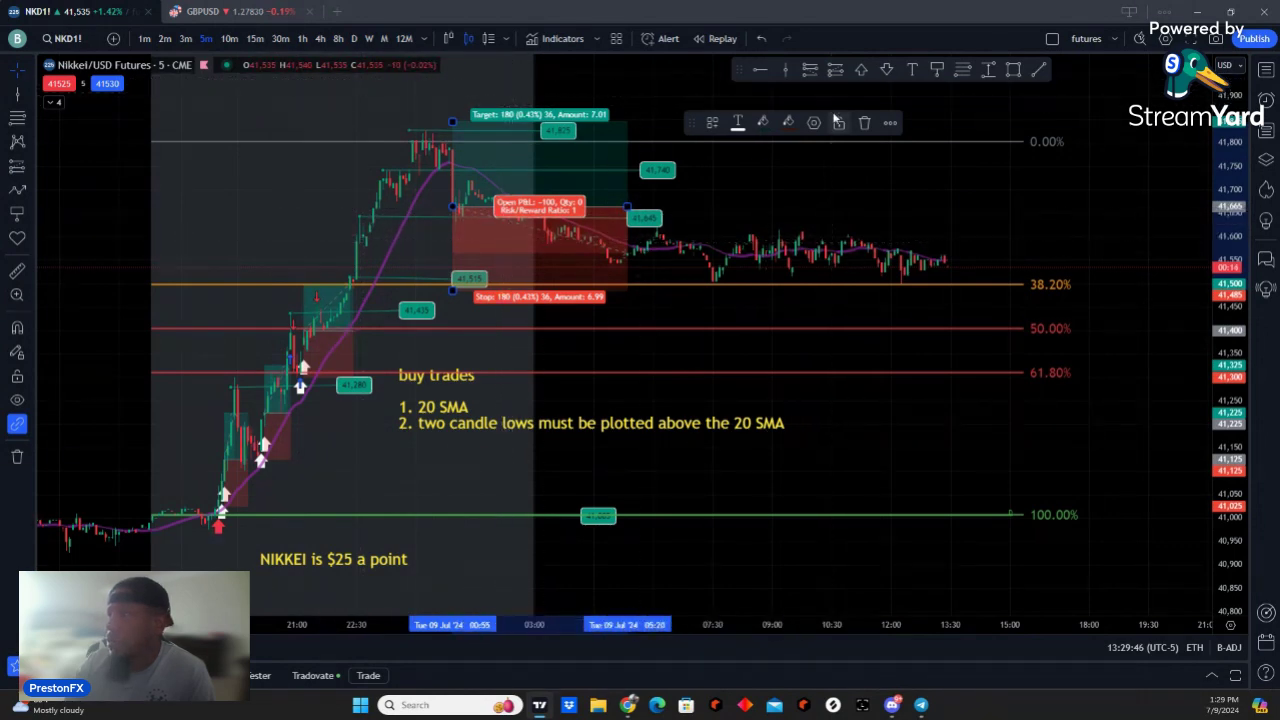
left_click(863, 123)
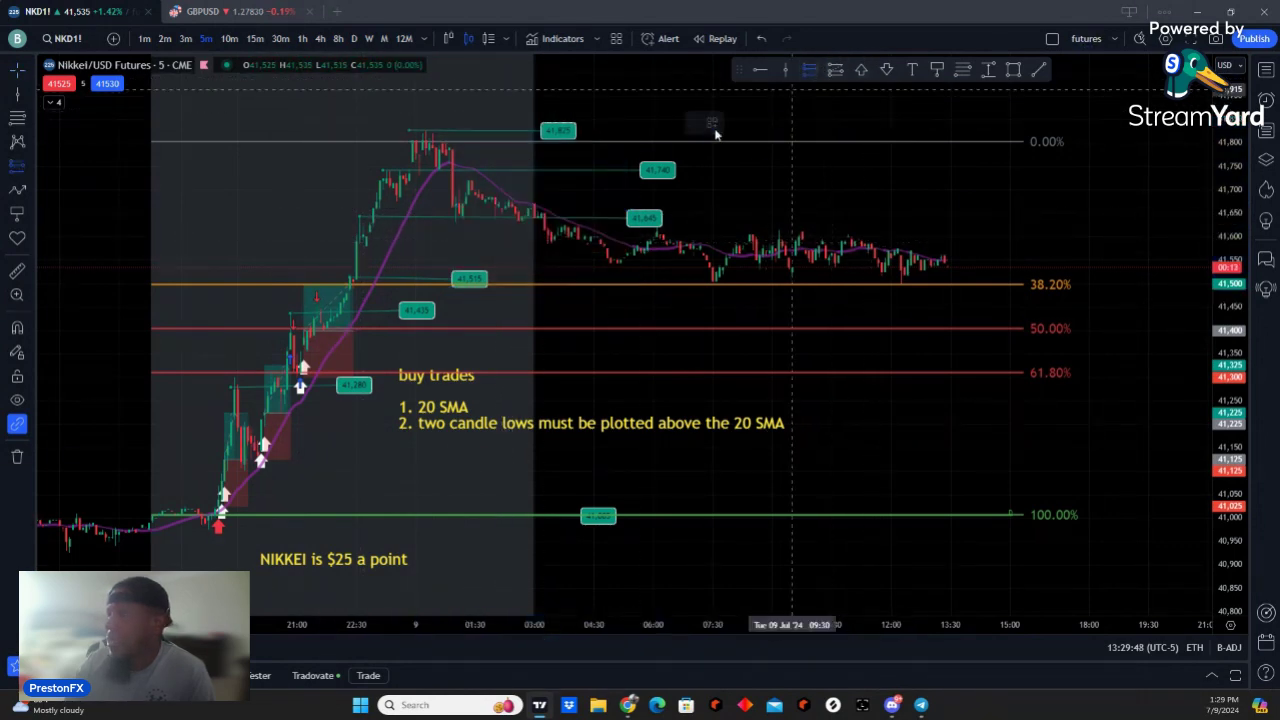
Step: Draw a short position at the 00:55 candle with entry 41,660, stop 41,830 and target 41,490, extended to about 14:30
left_click(454, 208)
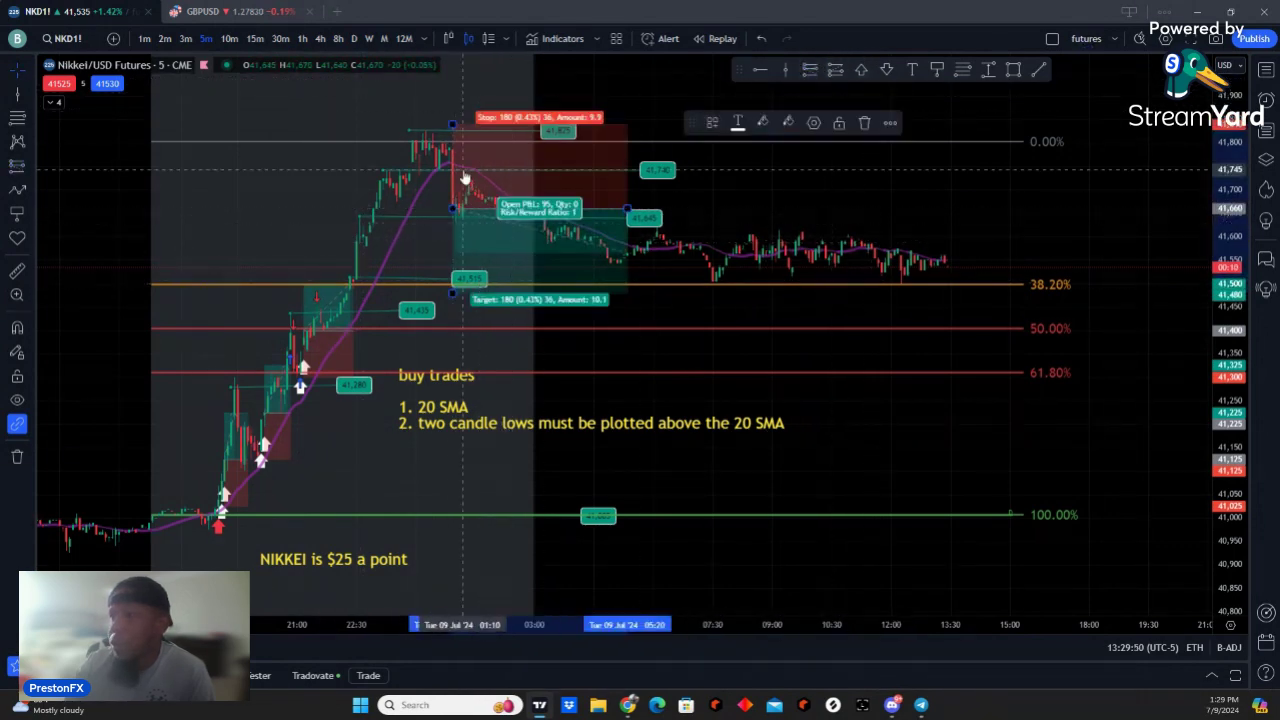
left_click_drag(453, 126, 455, 129)
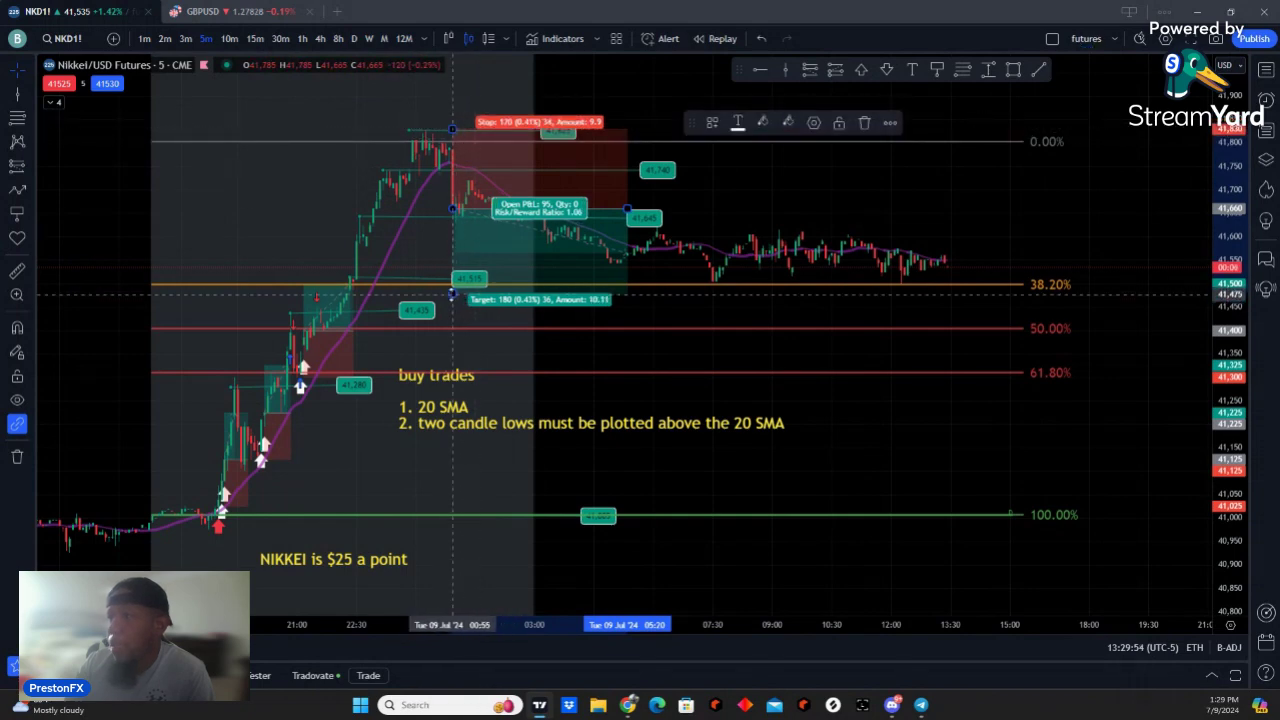
left_click_drag(451, 296, 457, 287)
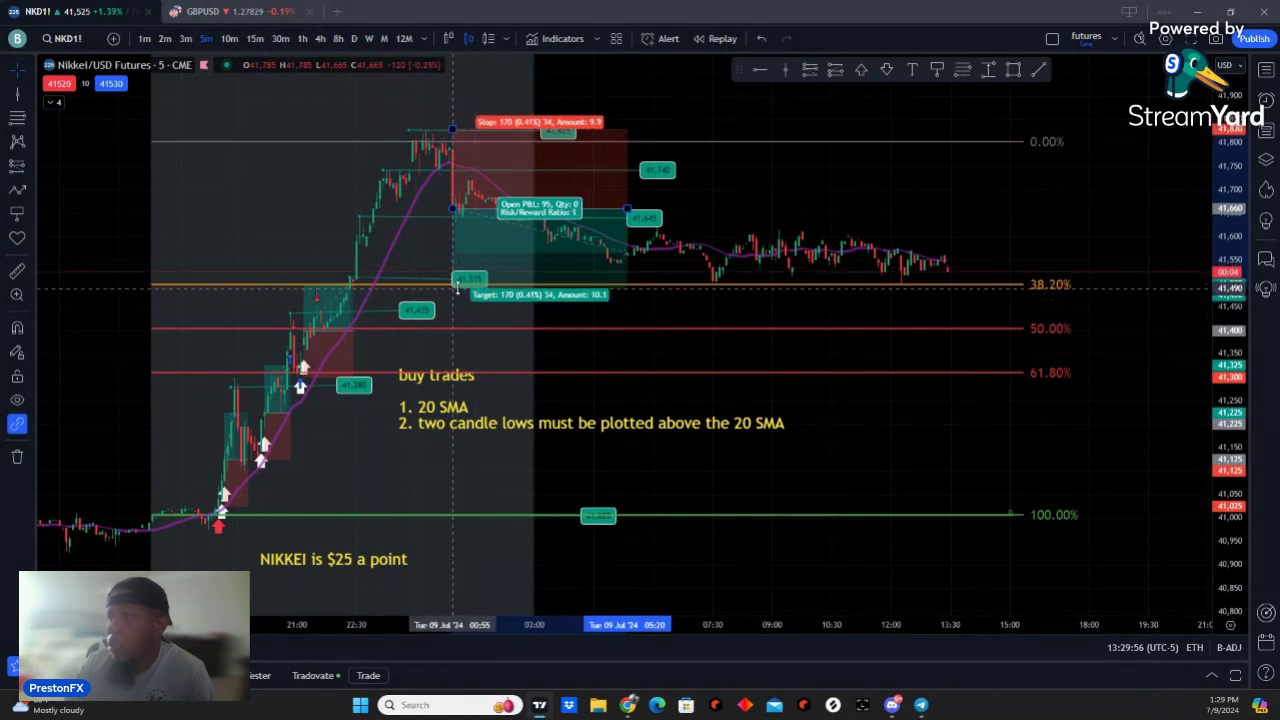
left_click_drag(983, 183, 851, 183)
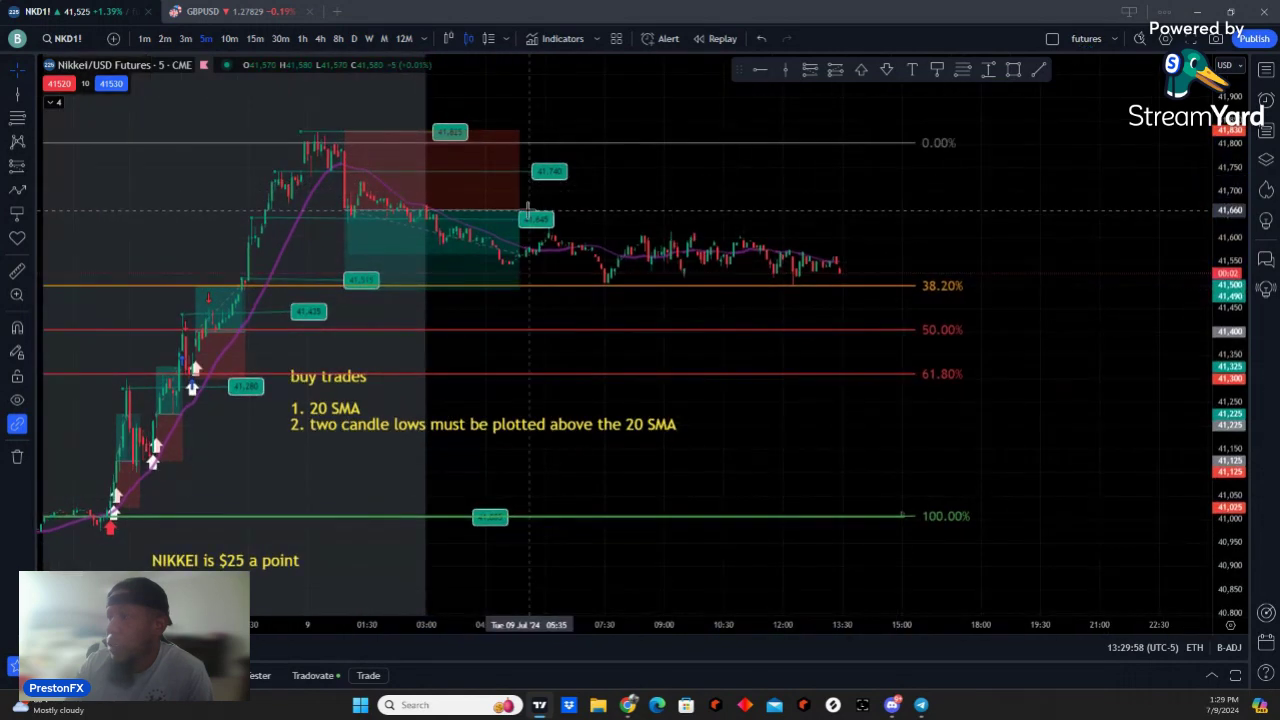
left_click_drag(524, 210, 882, 215)
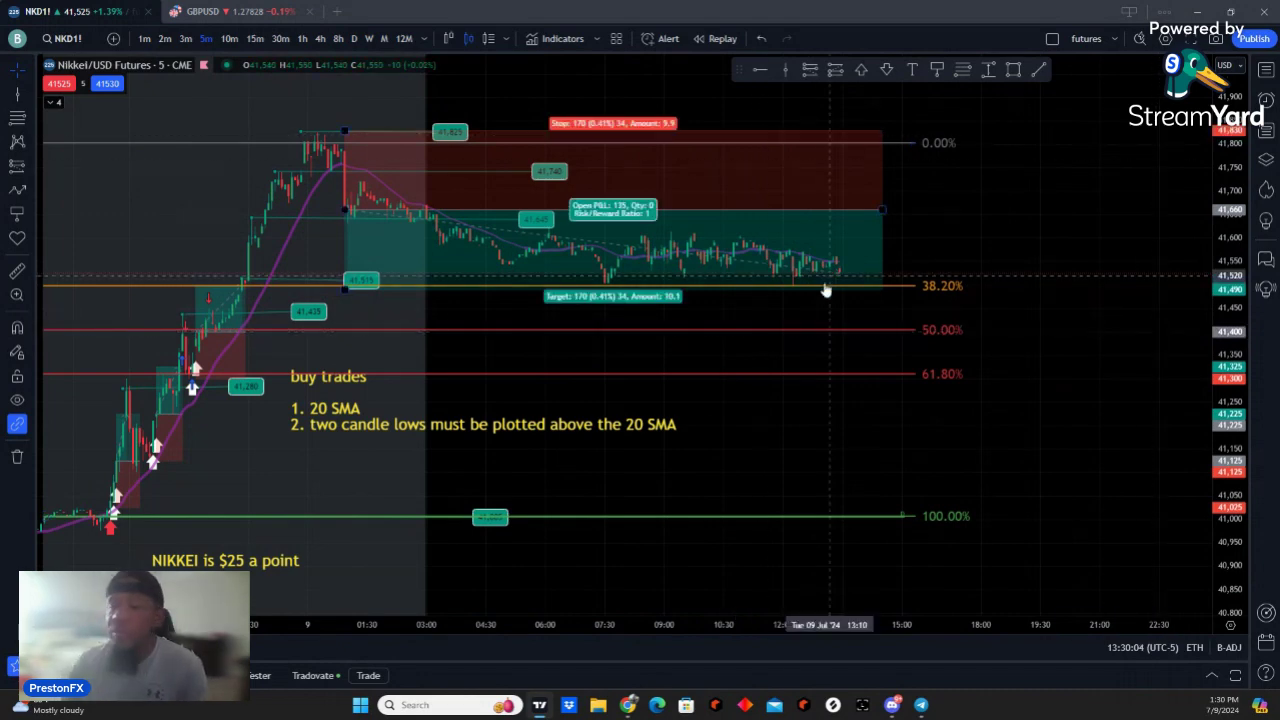
Step: Restart bar replay from just before the 00:55 candle and advance until that candle closes
scroll(1020, 257, "down", 3)
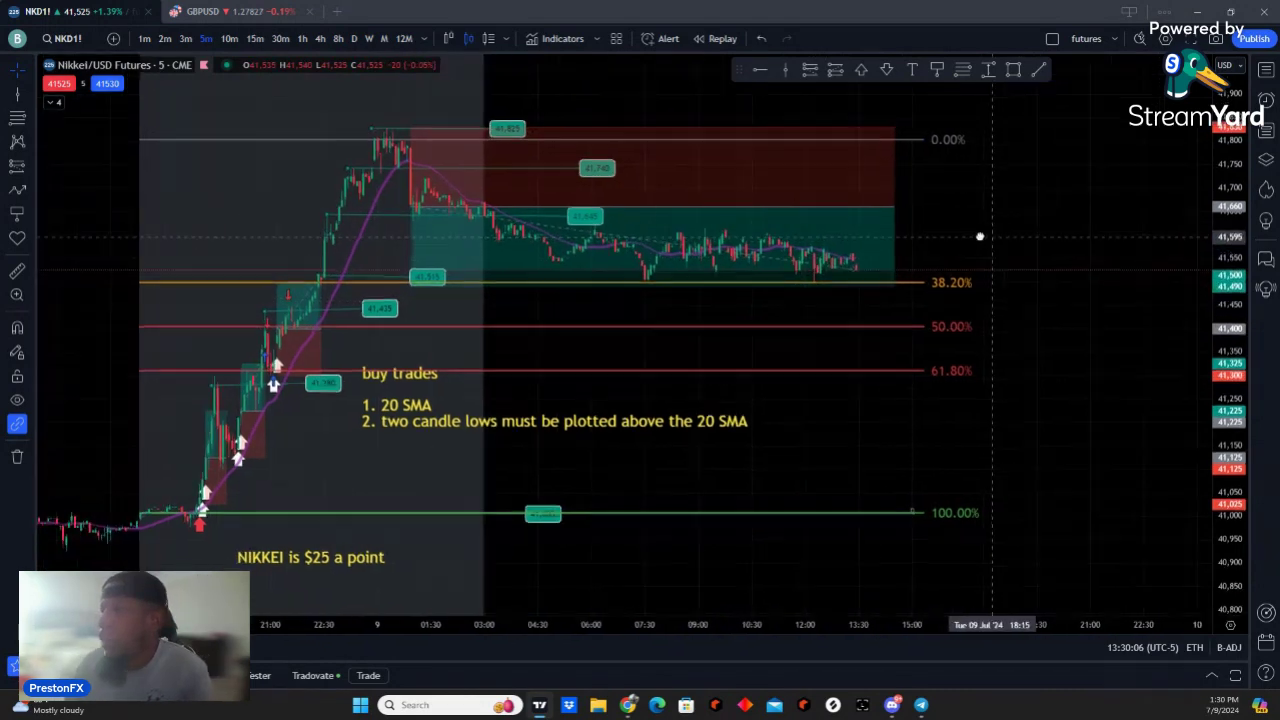
left_click(713, 38)
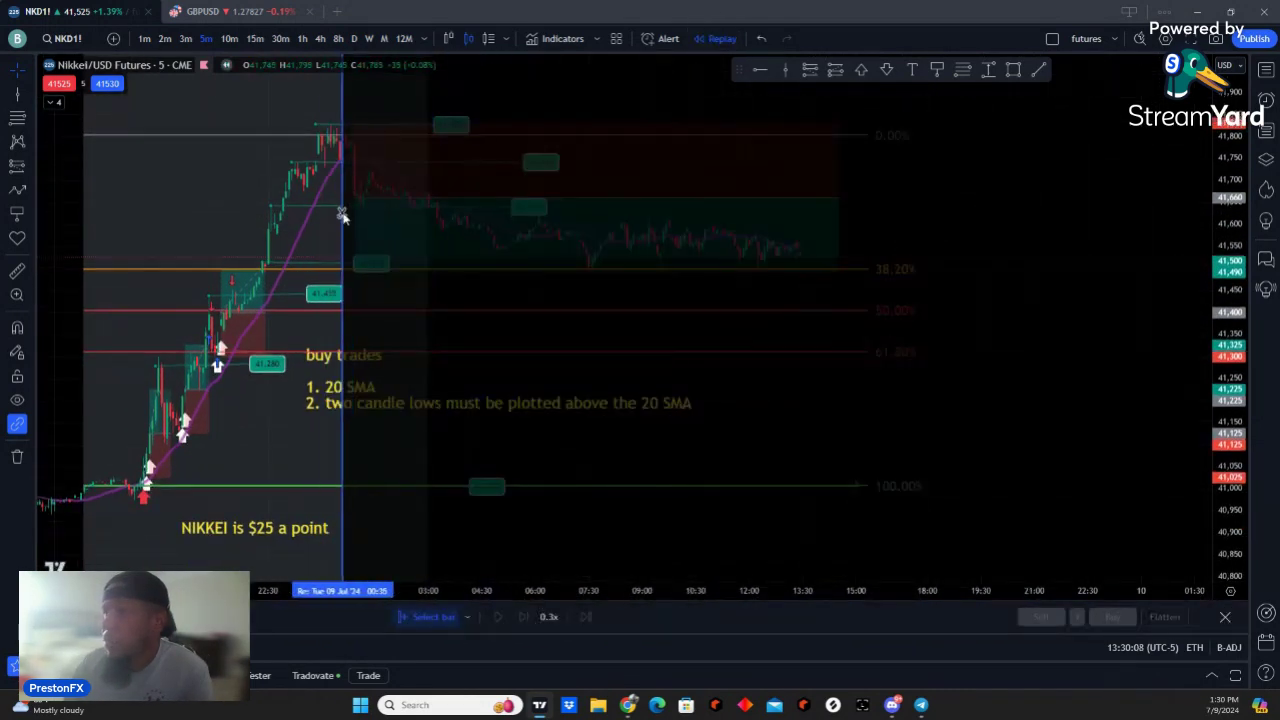
left_click(340, 214)
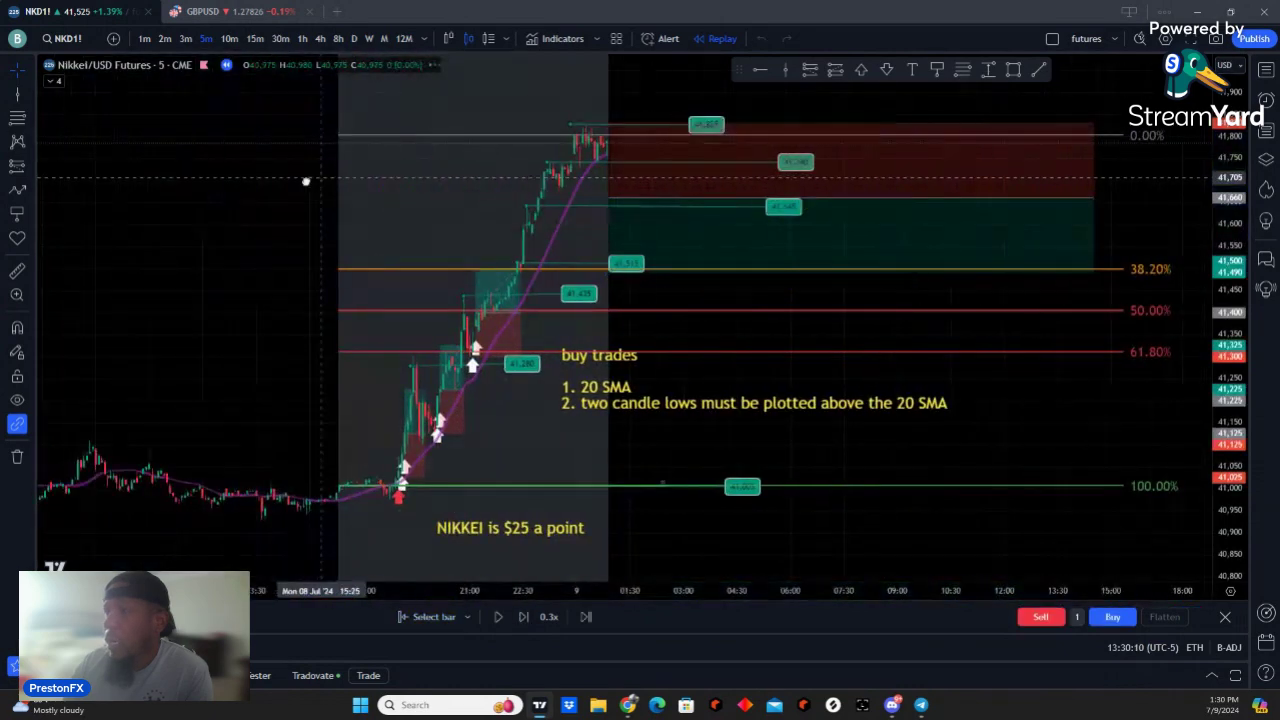
left_click(524, 617)
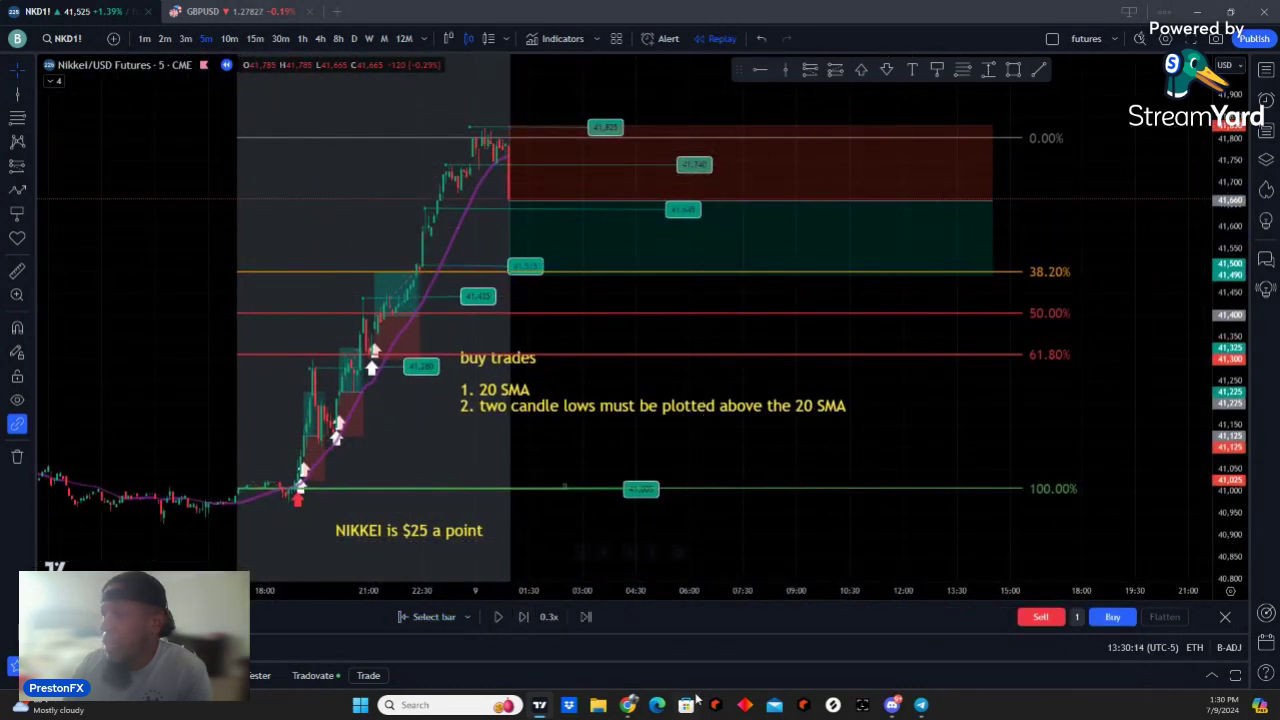
Step: Sell one contract at 41,665 and bracket the trade with a stop loss at 41,830 and a take profit at 41,500
left_click(1043, 620)
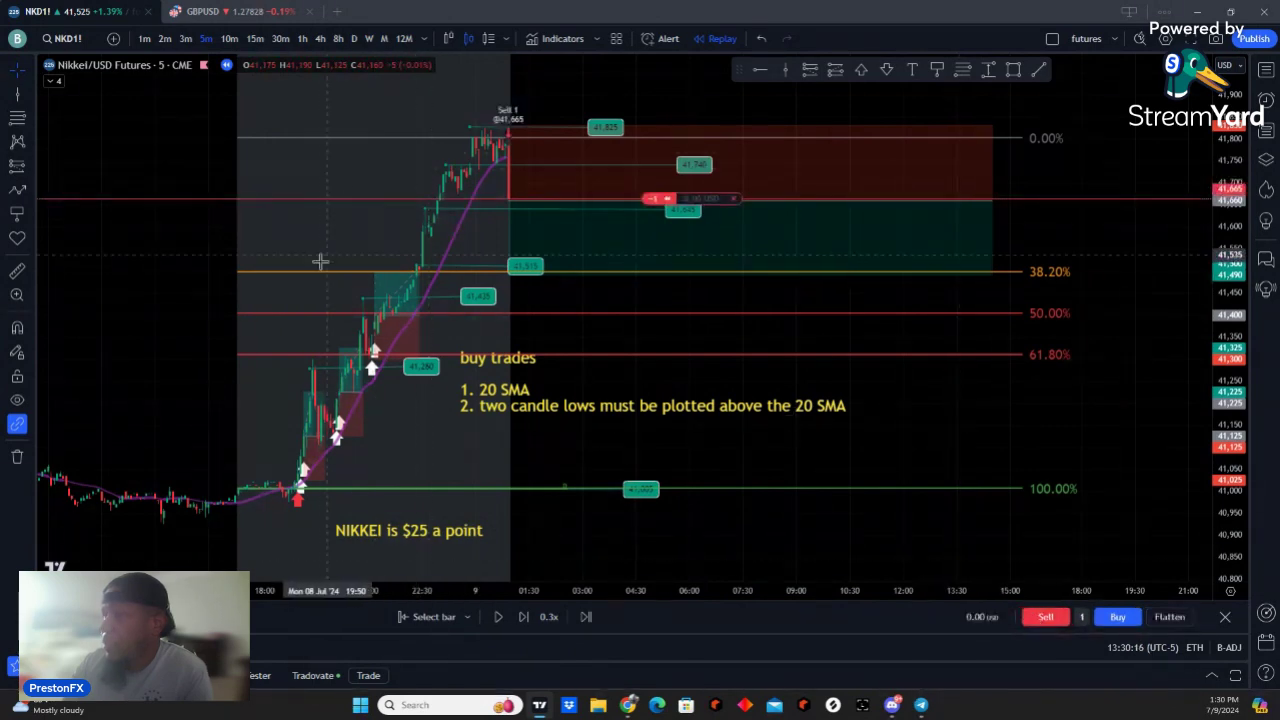
left_click_drag(320, 263, 177, 260)
left_click(524, 617)
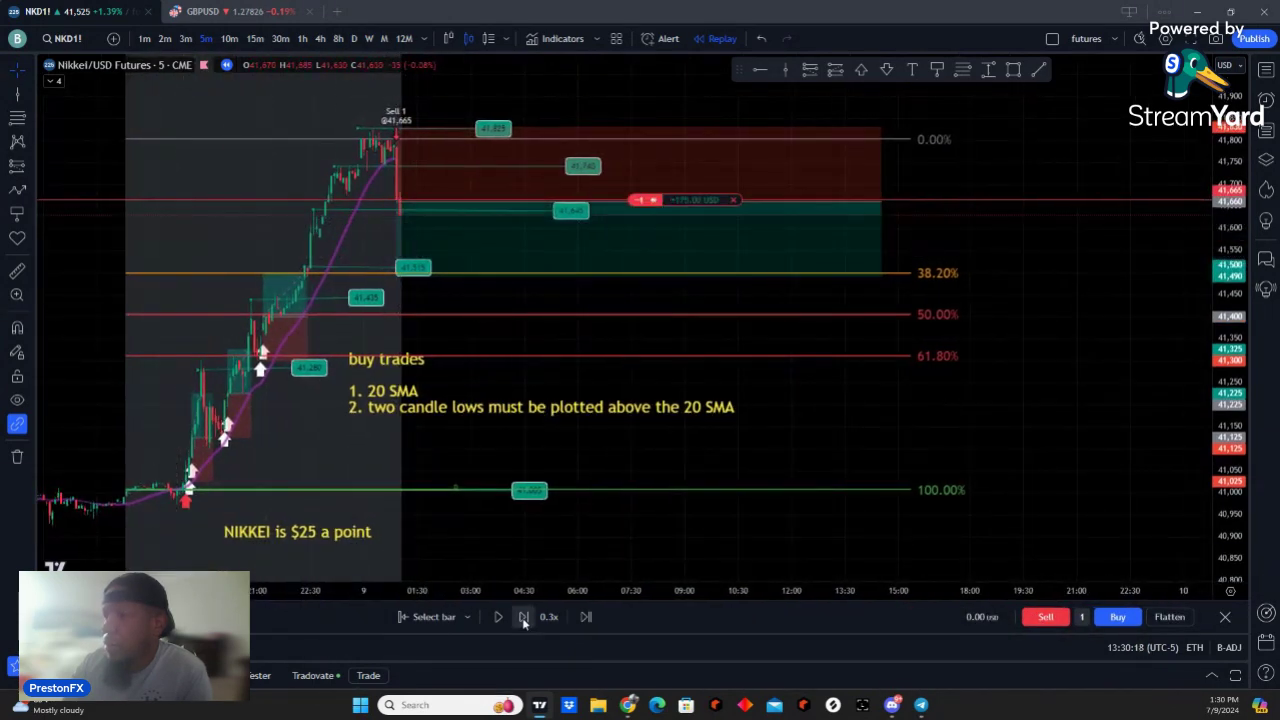
left_click(524, 617)
left_click_drag(614, 203, 631, 133)
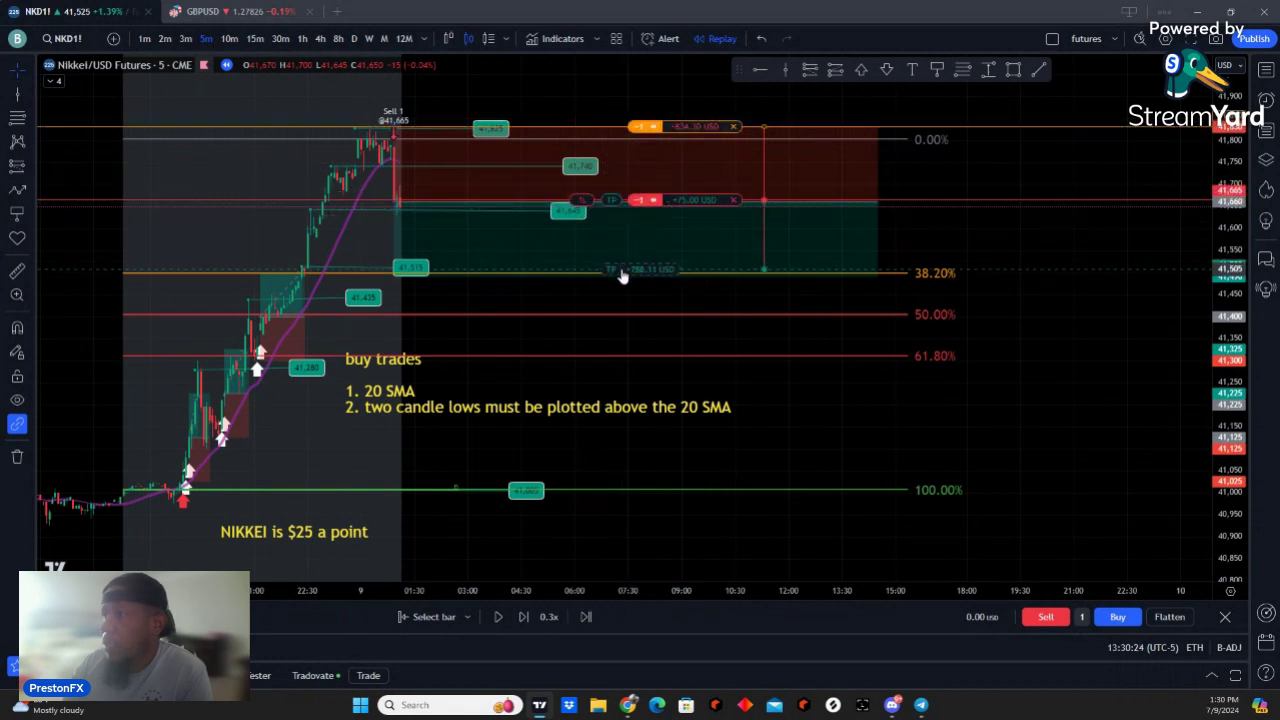
left_click_drag(620, 280, 620, 280)
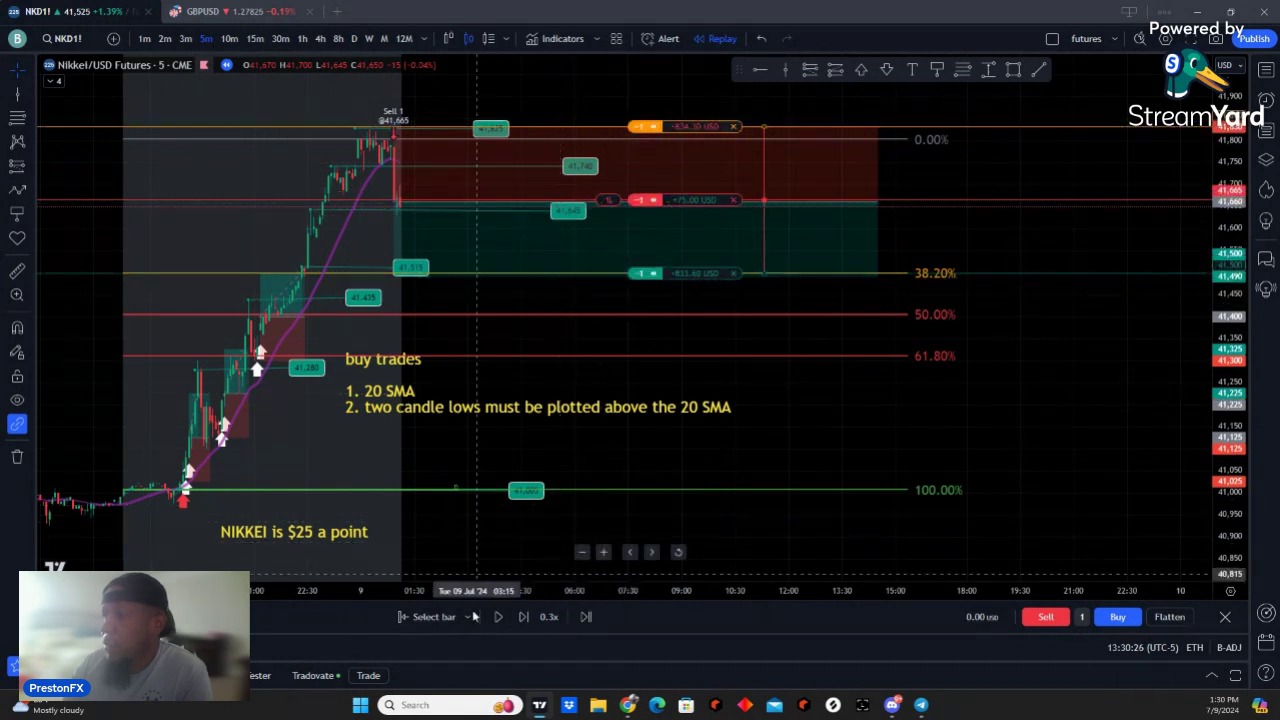
Step: Advance the replay candle by candle to about 04:40 with the short trade open
left_click(521, 616)
left_click(521, 616)
left_click(521, 616)
left_click(521, 616)
left_click(521, 616)
left_click(521, 616)
left_click(521, 616)
left_click(521, 616)
left_click(521, 616)
left_click(521, 616)
left_click(521, 616)
left_click(521, 616)
left_click(521, 616)
left_click(521, 616)
left_click(521, 616)
left_click(521, 616)
left_click(521, 616)
left_click(521, 616)
left_click(521, 616)
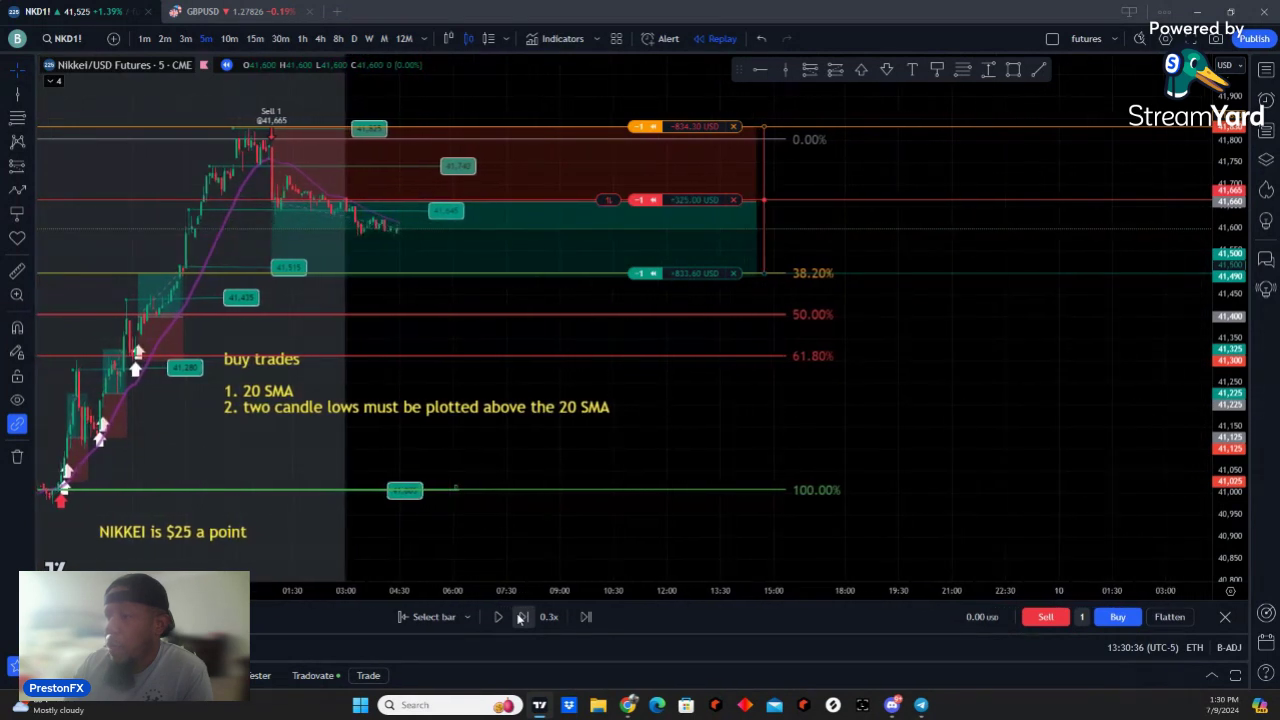
left_click(521, 616)
Step: Play the replay at 3x speed until about 12:30, pause it and exit bar replay
left_click(549, 616)
left_click(588, 503)
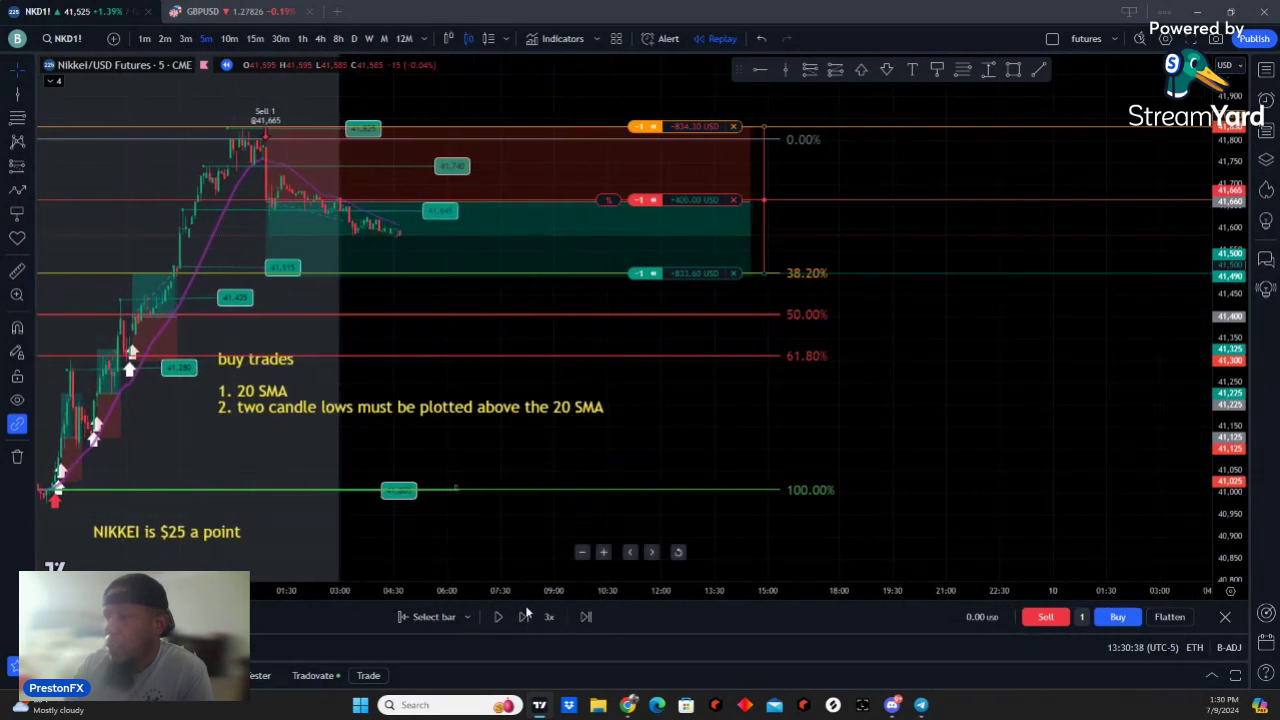
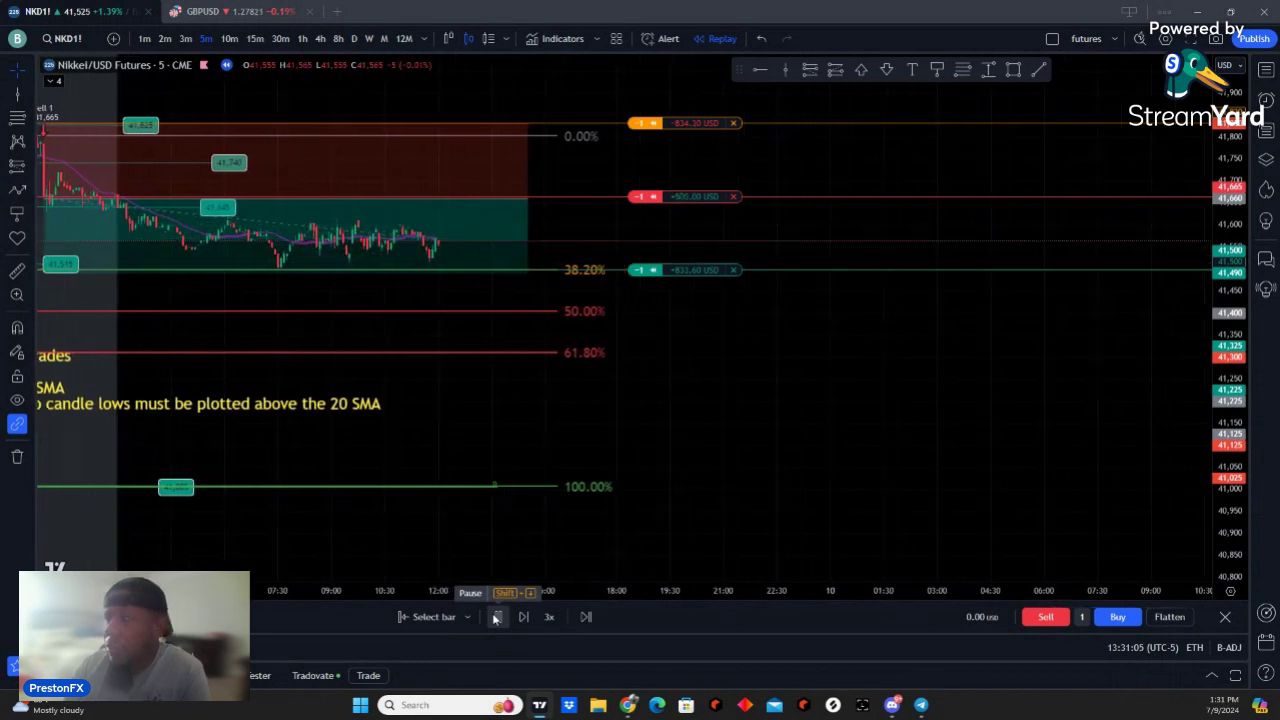
left_click(495, 619)
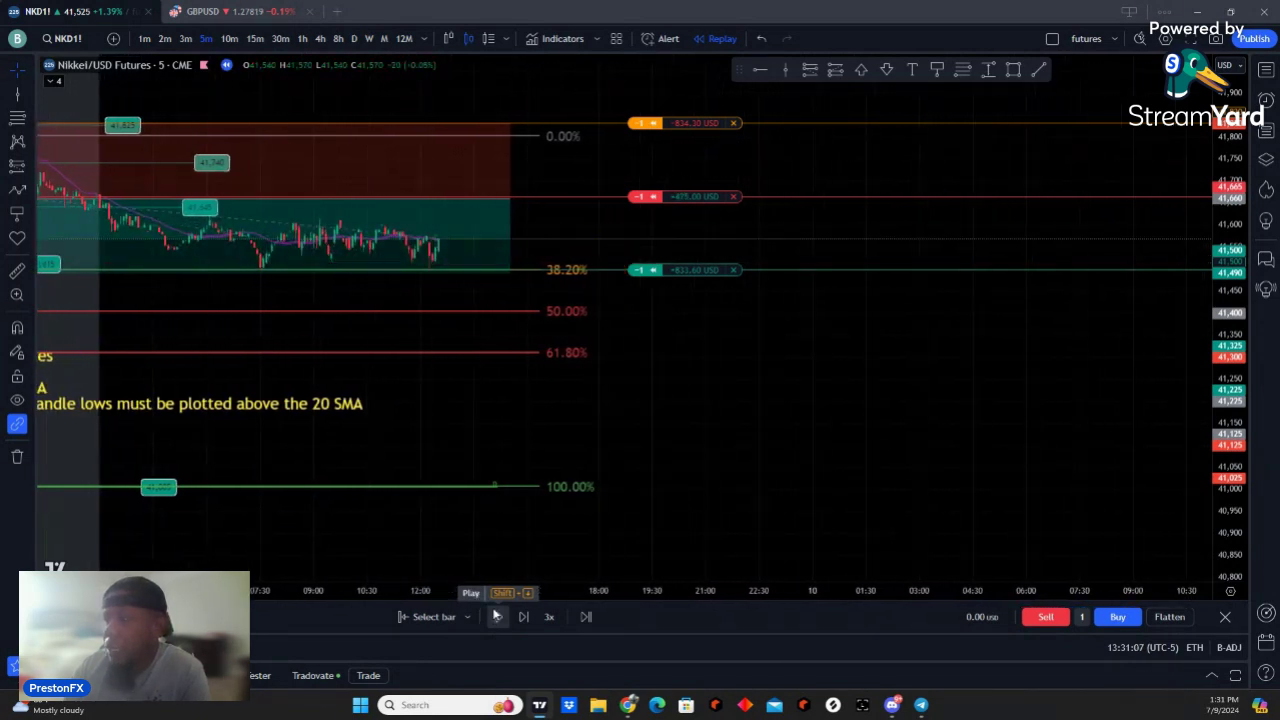
left_click(1224, 617)
left_click(762, 395)
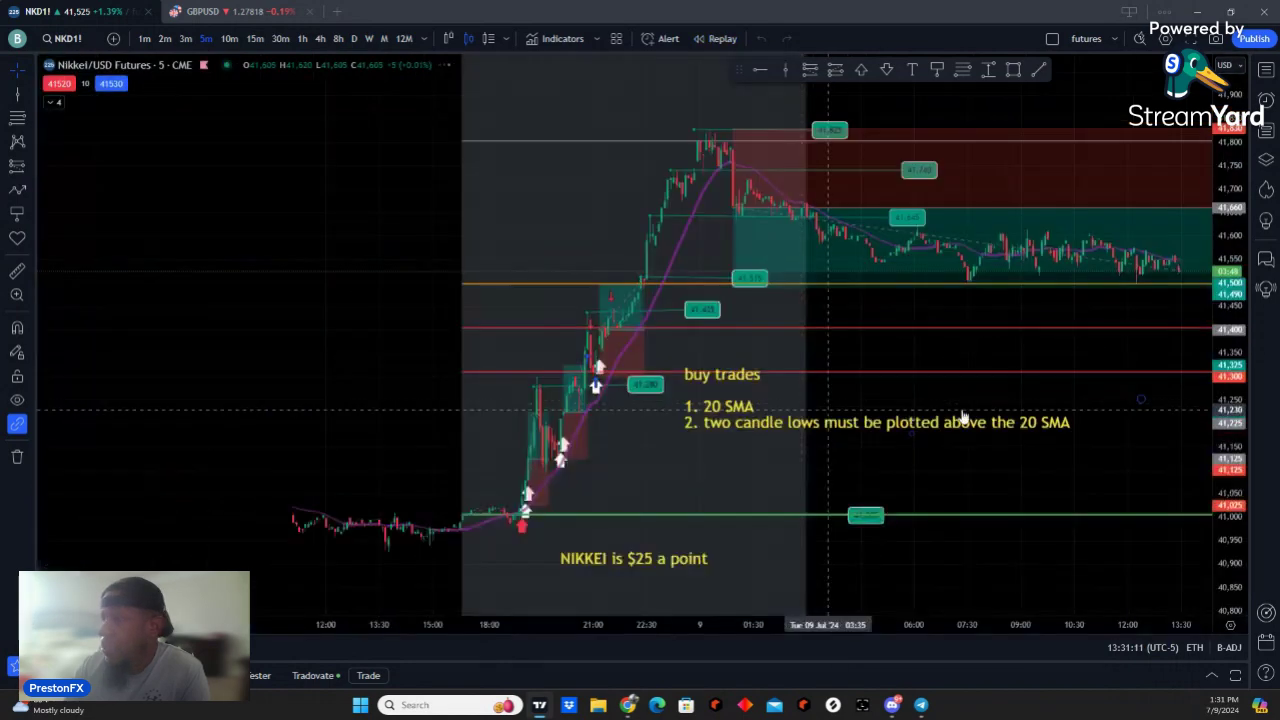
Step: Delete the short position drawing that covers the decline after the session high
left_click(805, 147)
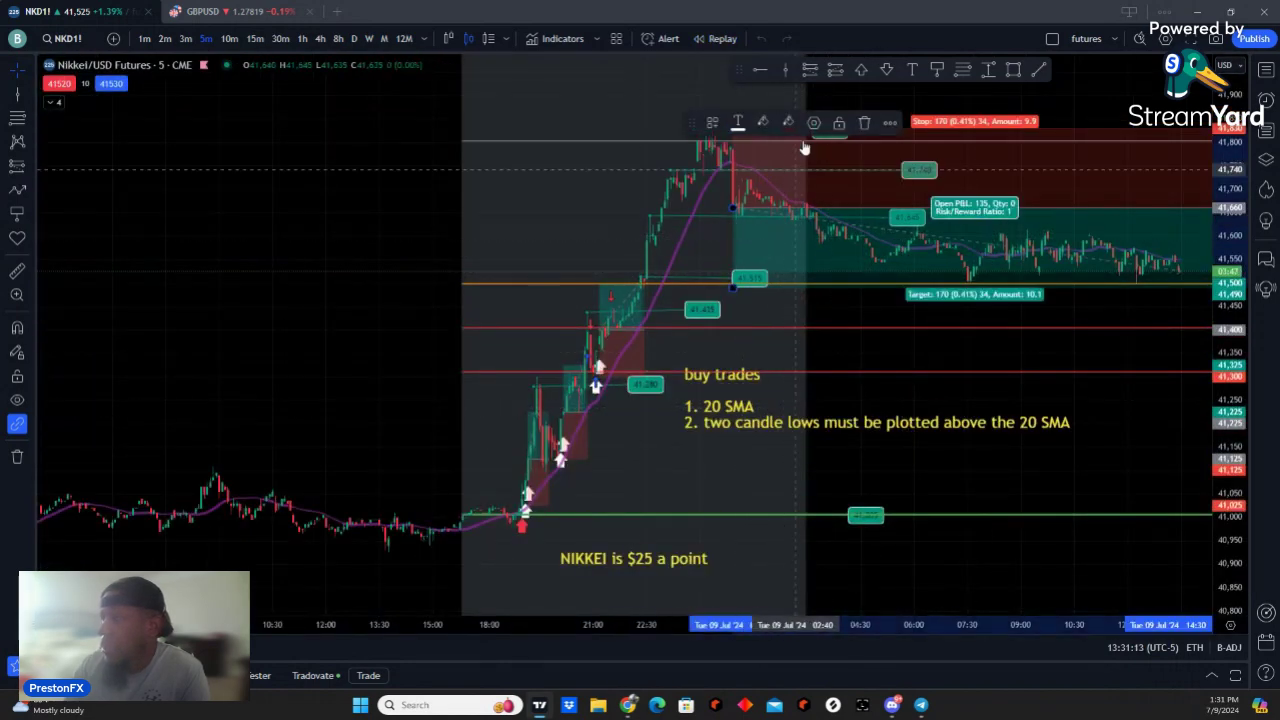
left_click(864, 122)
left_click_drag(523, 171, 315, 204)
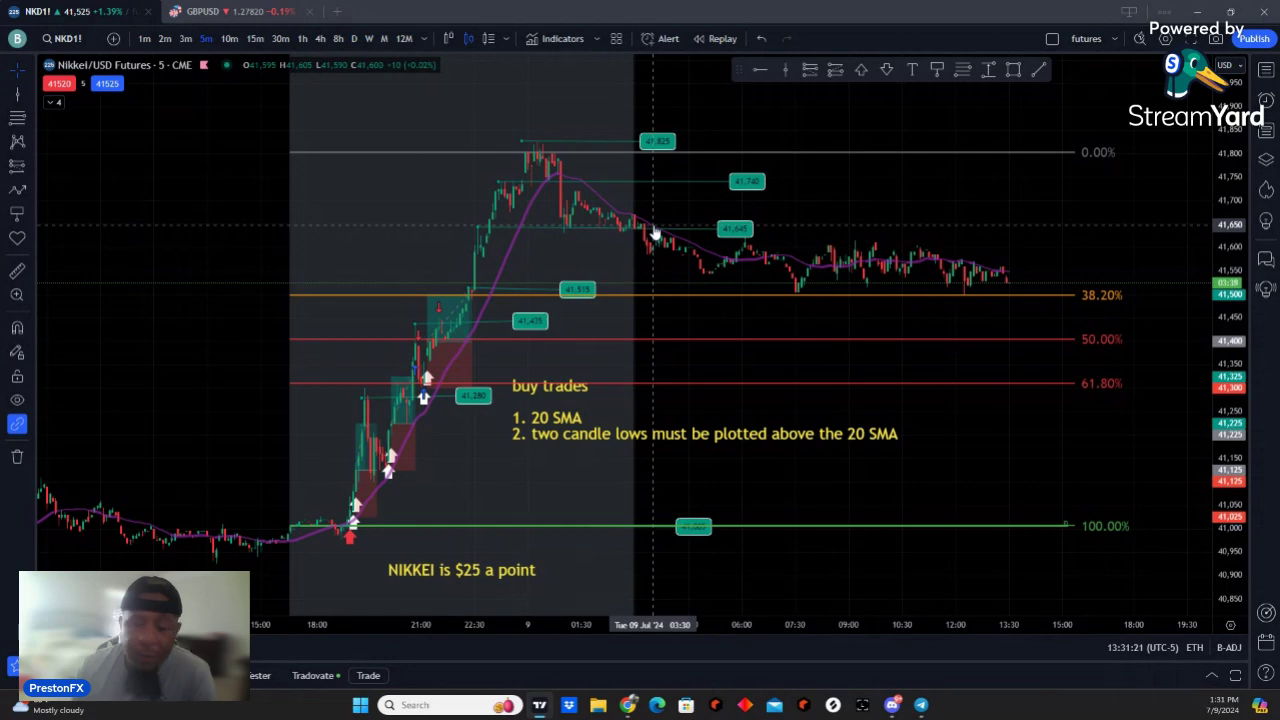
scroll(150, 420, "up", 3)
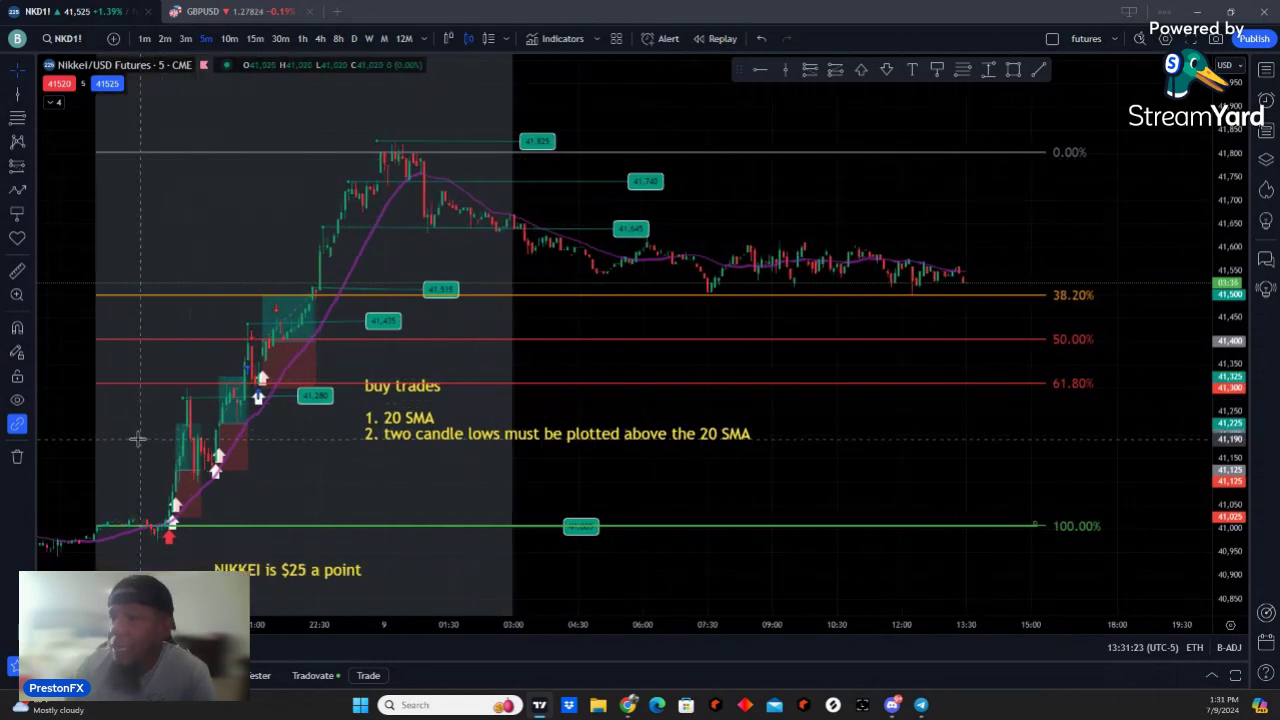
left_click_drag(283, 413, 374, 423)
scroll(374, 423, "up", 1)
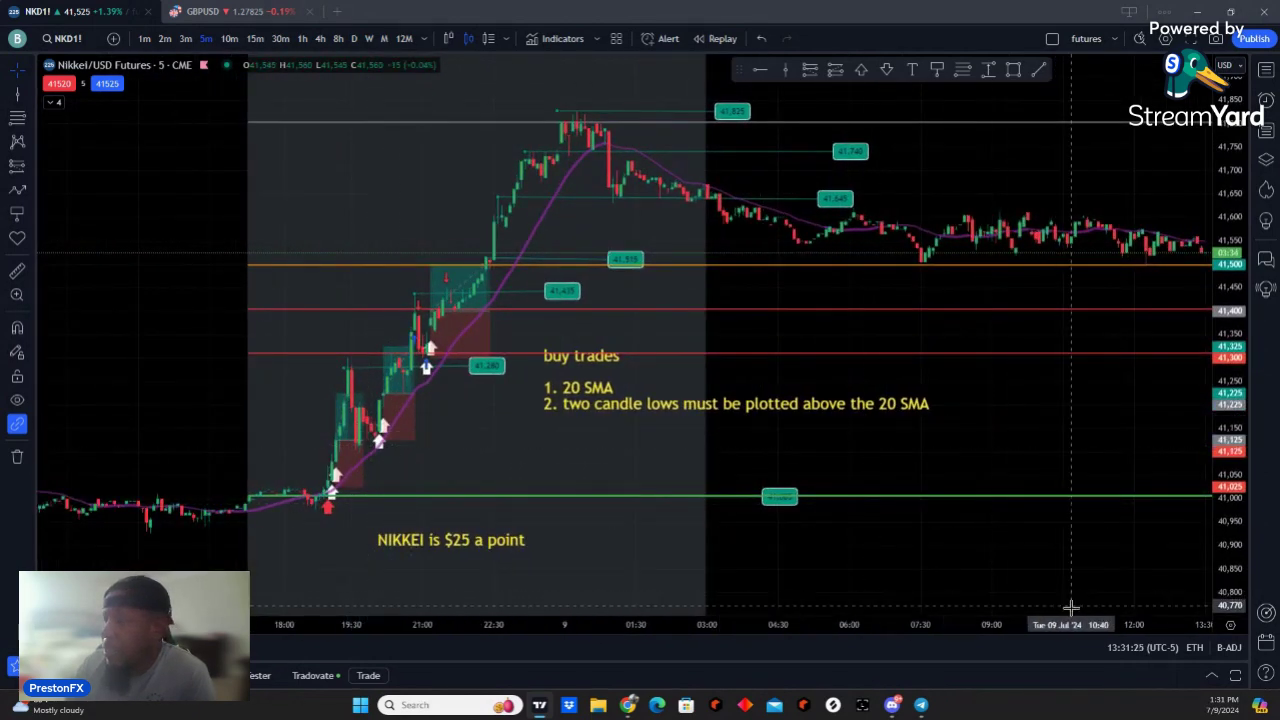
Step: Restart bar replay from about 19:10 on 8 July, advance one candle and buy one contract at 41,125
left_click(716, 38)
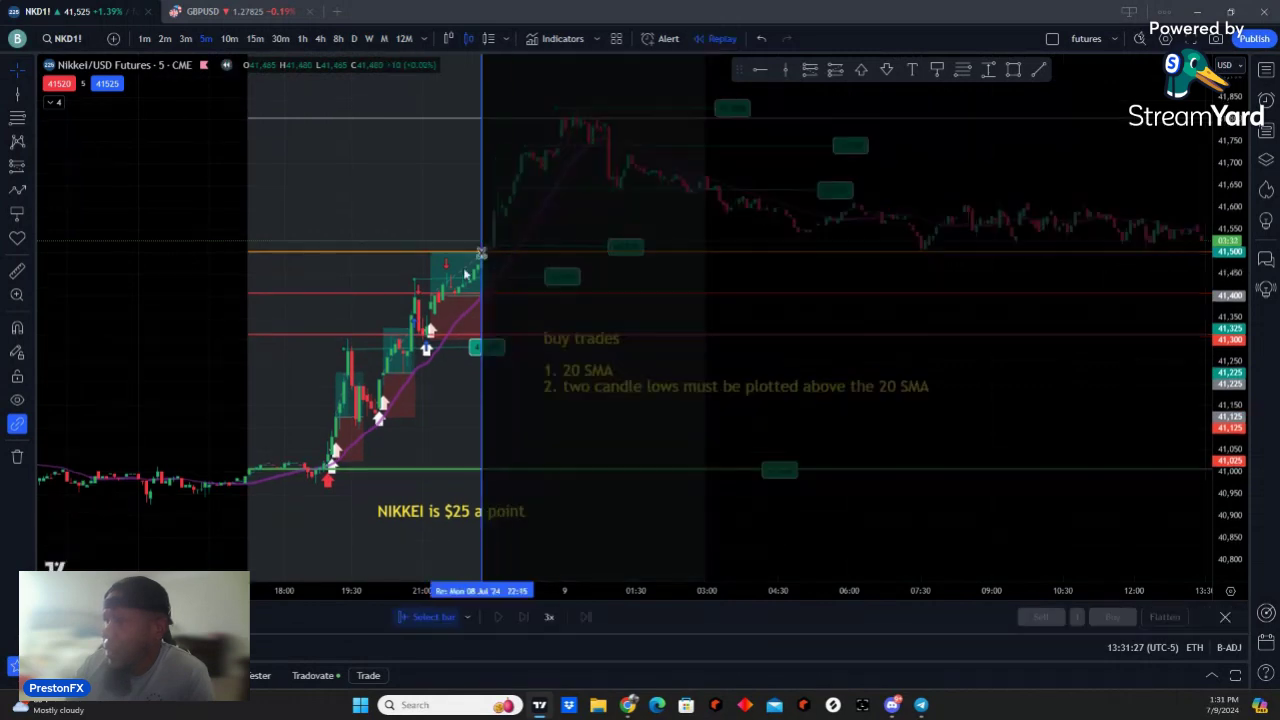
left_click(337, 337)
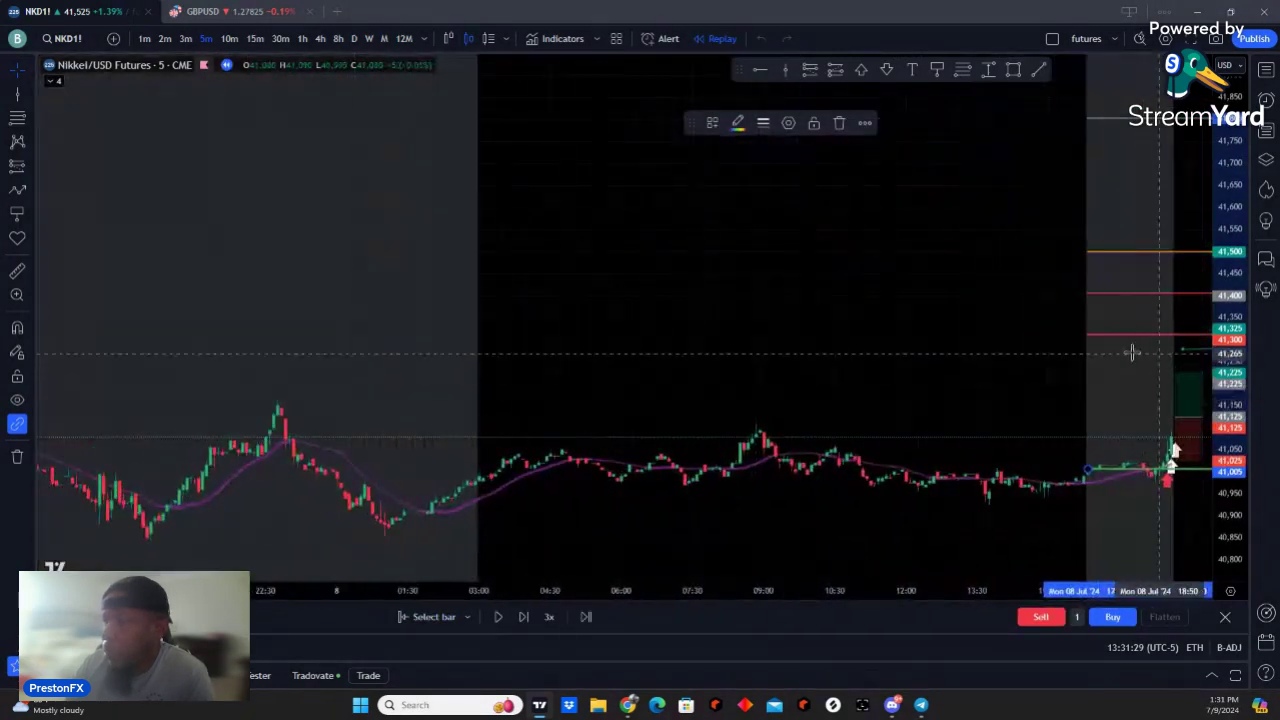
left_click_drag(1131, 352, 126, 360)
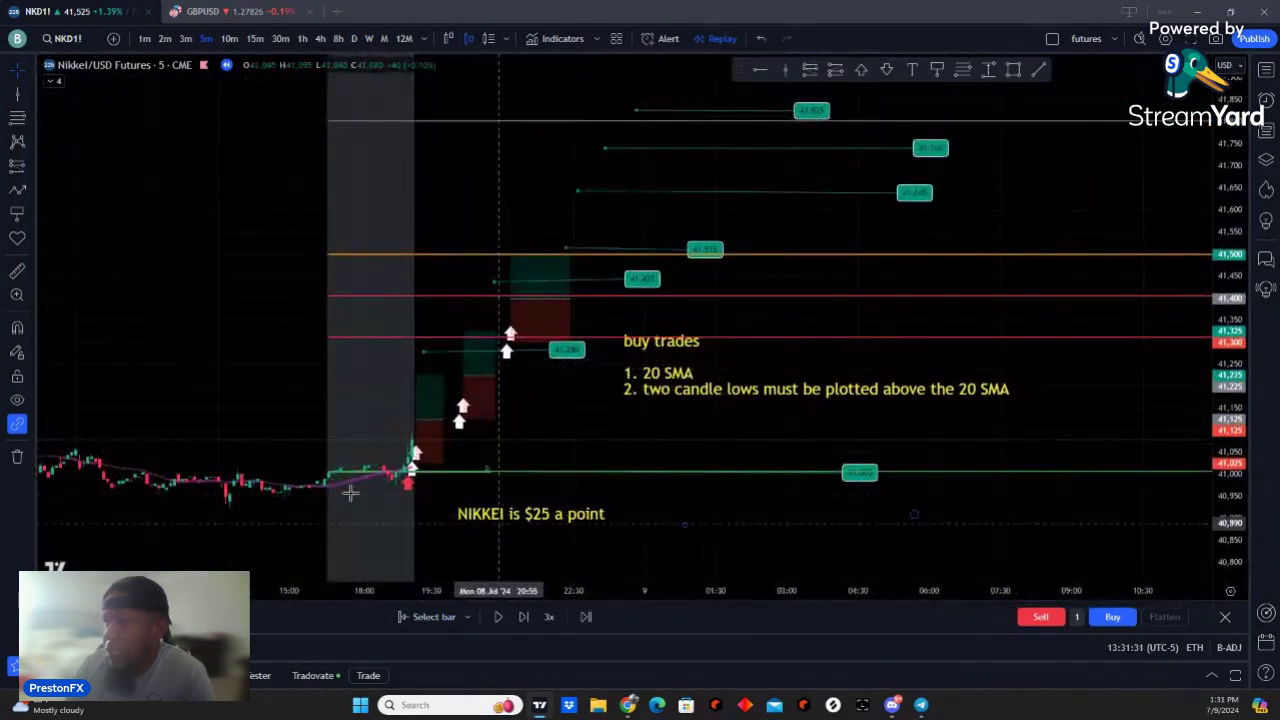
left_click_drag(300, 399, 208, 405)
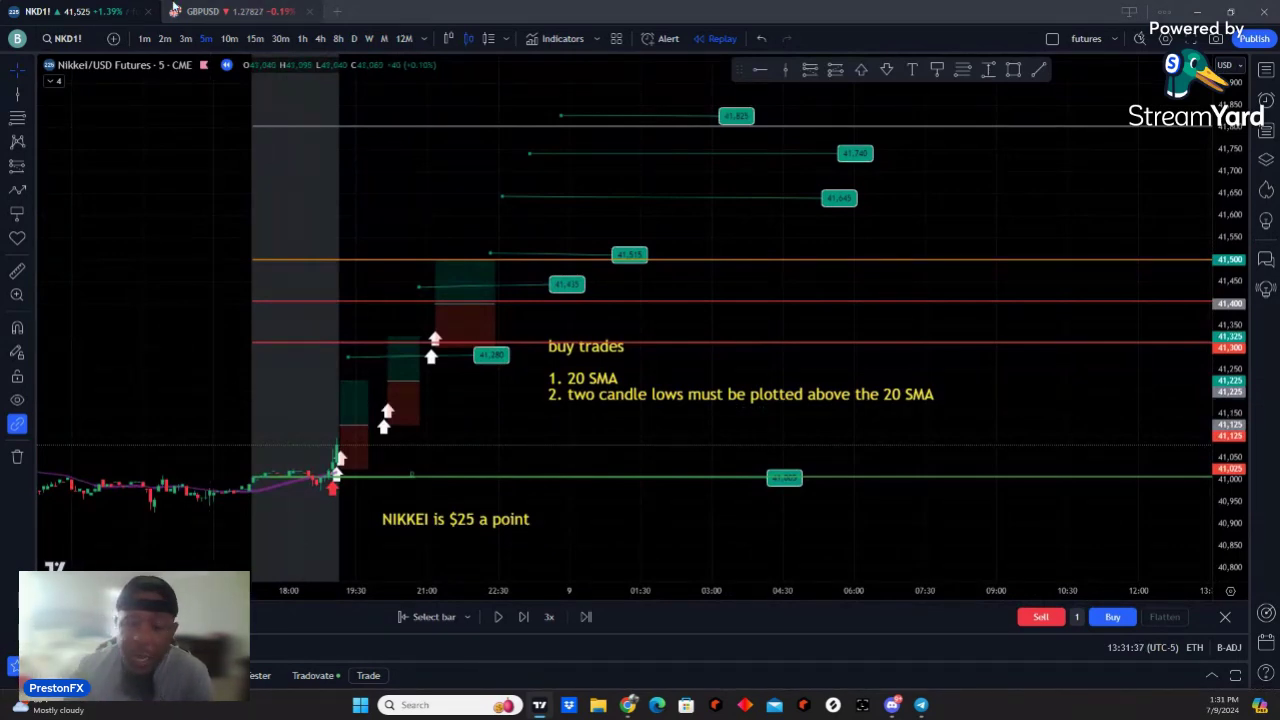
left_click(522, 619)
left_click(1112, 615)
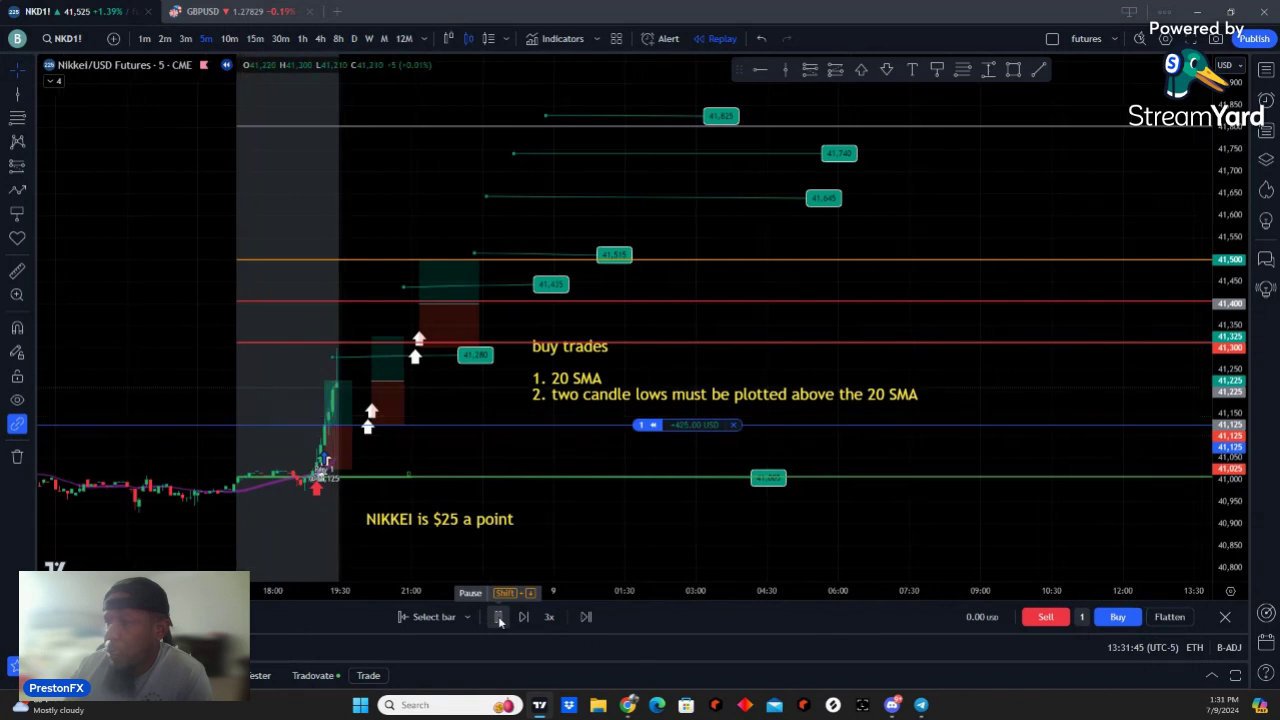
Step: Play the replay at 3x speed with the long trade open until about 00:10 on 9 July, pausing to step the last candles, and exit bar replay
left_click(498, 617)
left_click(498, 616)
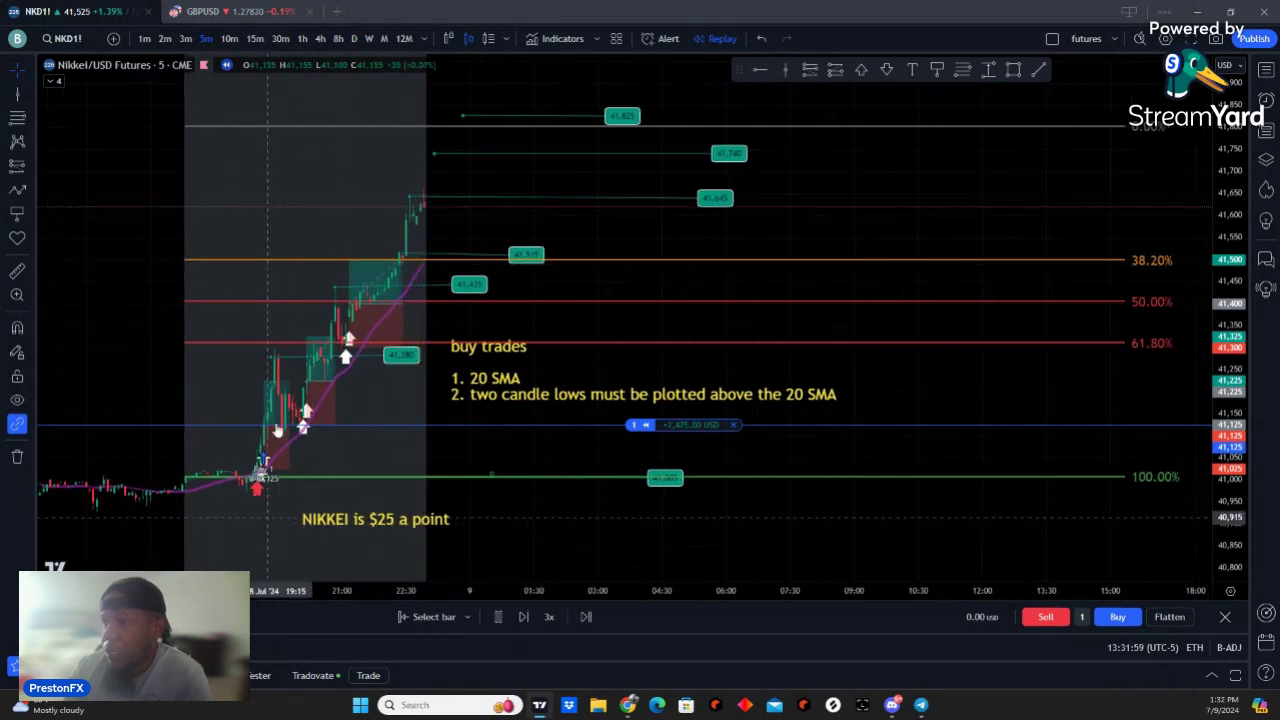
left_click(495, 618)
left_click(523, 617)
left_click(523, 617)
left_click(523, 618)
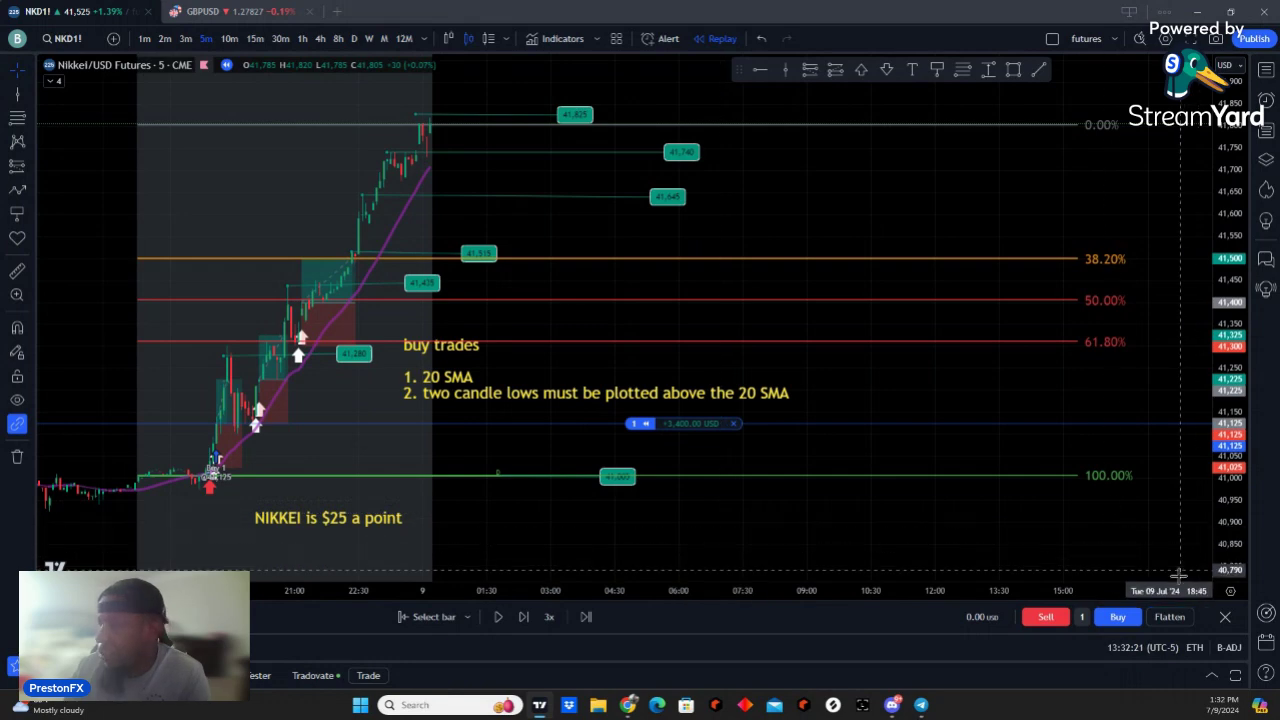
left_click(1225, 616)
left_click(760, 392)
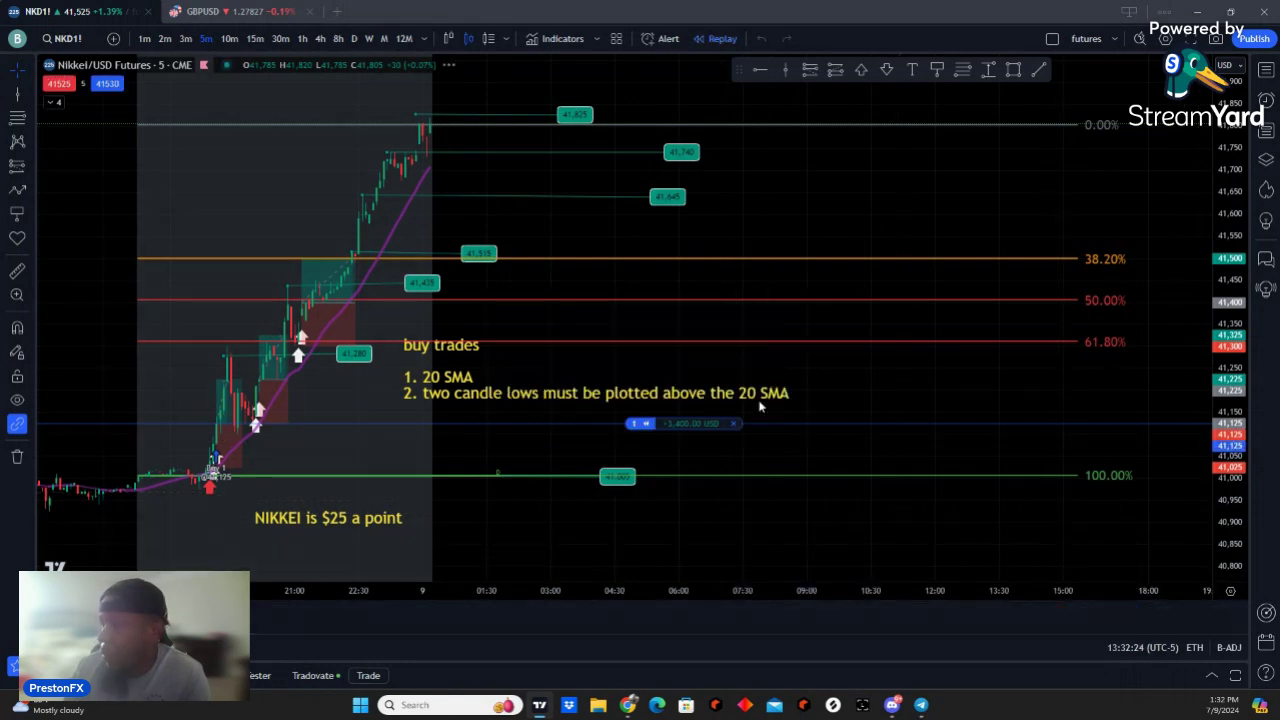
Step: Delete the Fibonacci retracement from the chart
left_click_drag(678, 472, 553, 472)
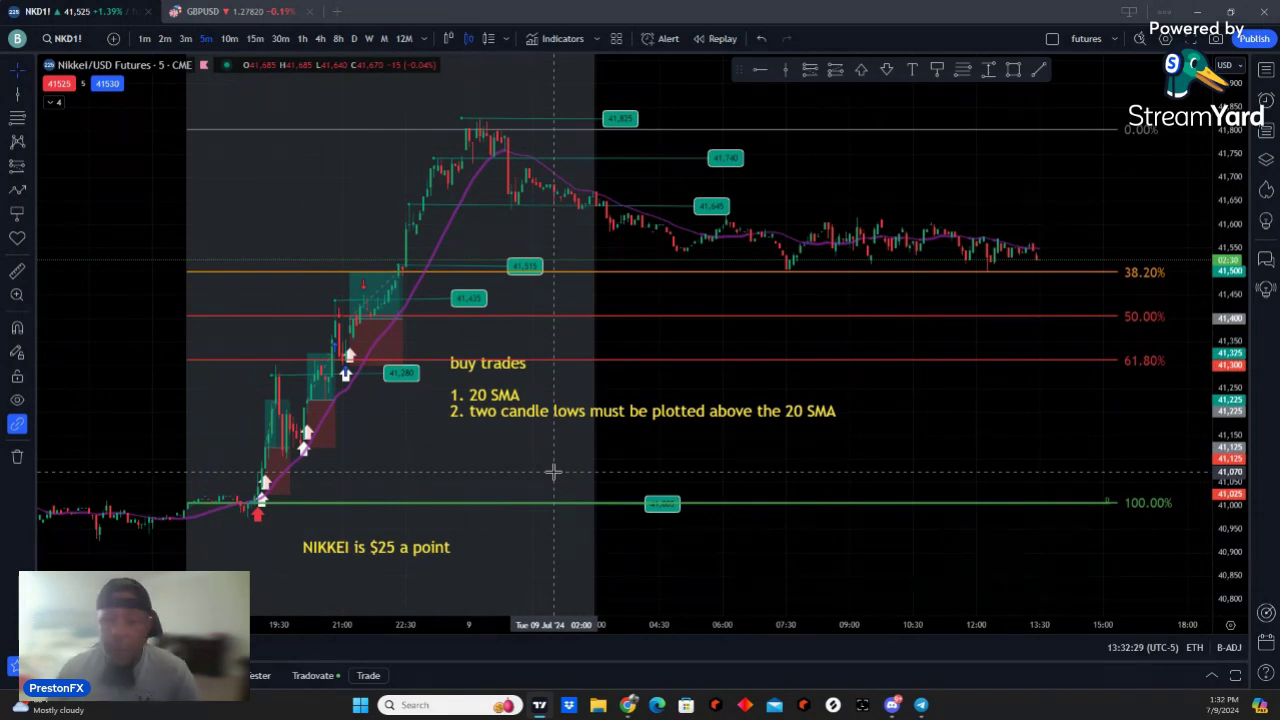
left_click(1090, 325)
left_click(843, 123)
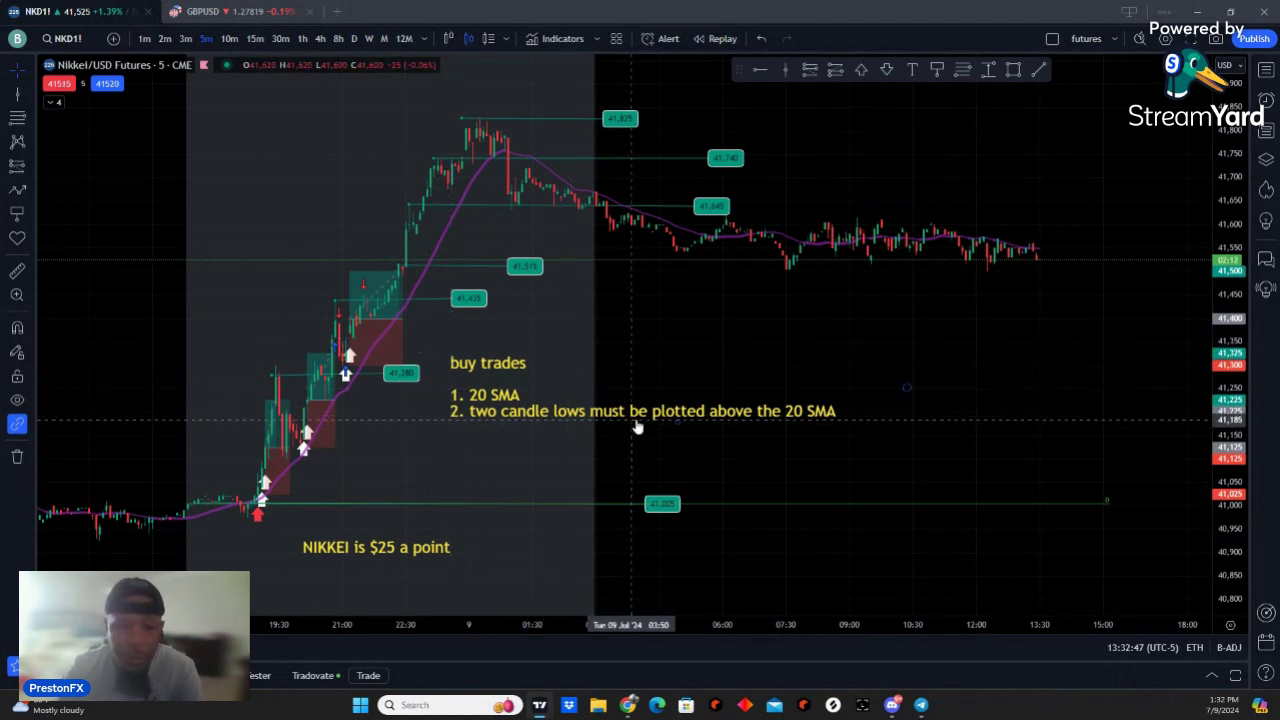
Step: Move the "buy trades" rules text later in time so it starts at about 02:00 in the empty area below the price
scroll(660, 428, "up", 1)
left_click(632, 372)
mouse_move(632, 372)
left_mouse_down()
mouse_move(800, 394)
mouse_move(726, 389)
left_mouse_up()
left_click_drag(630, 321, 722, 334)
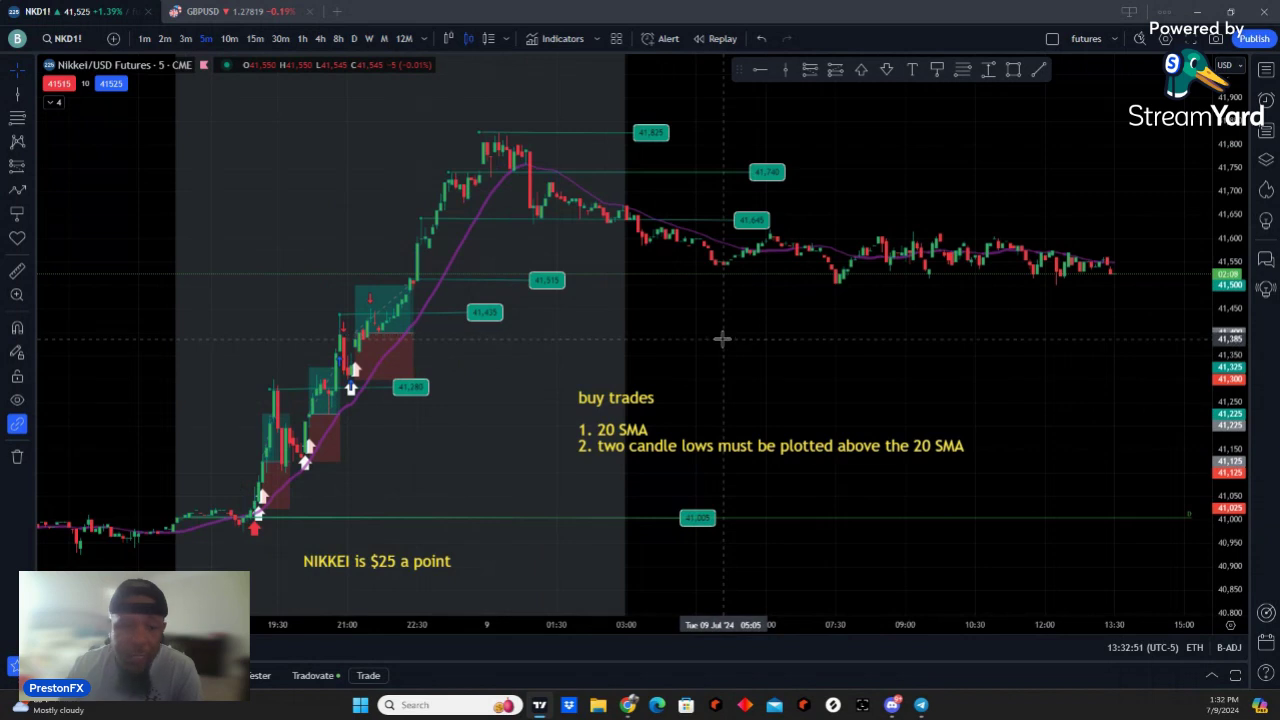